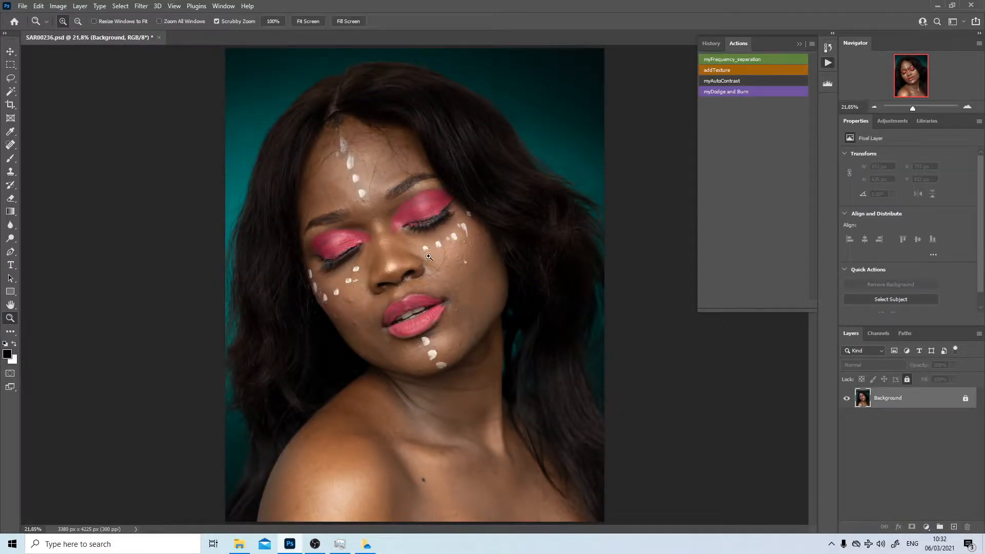
# - Select an elongated white paint mark on the middle of the forehead with the Lasso tool
pyautogui.moveTo(429, 254); pyautogui.dragTo(468, 268)
pyautogui.moveTo(362, 220); pyautogui.dragTo(388, 424)
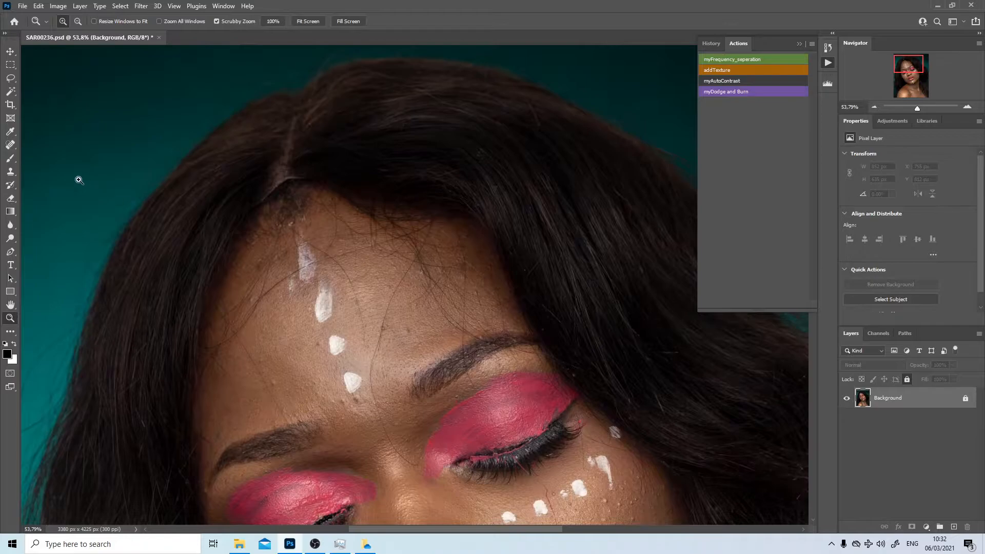
pyautogui.press('l')
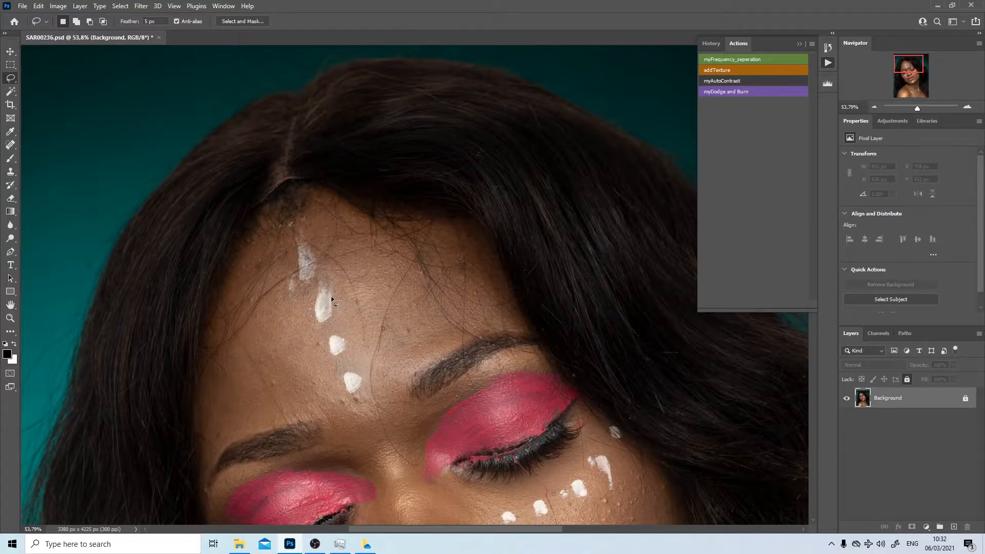
pyautogui.moveTo(330, 297)
pyautogui.mouseDown()
pyautogui.moveTo(318, 319)
pyautogui.moveTo(335, 322)
pyautogui.moveTo(335, 297)
pyautogui.mouseUp()
pyautogui.moveTo(279, 372); pyautogui.dragTo(300, 288)
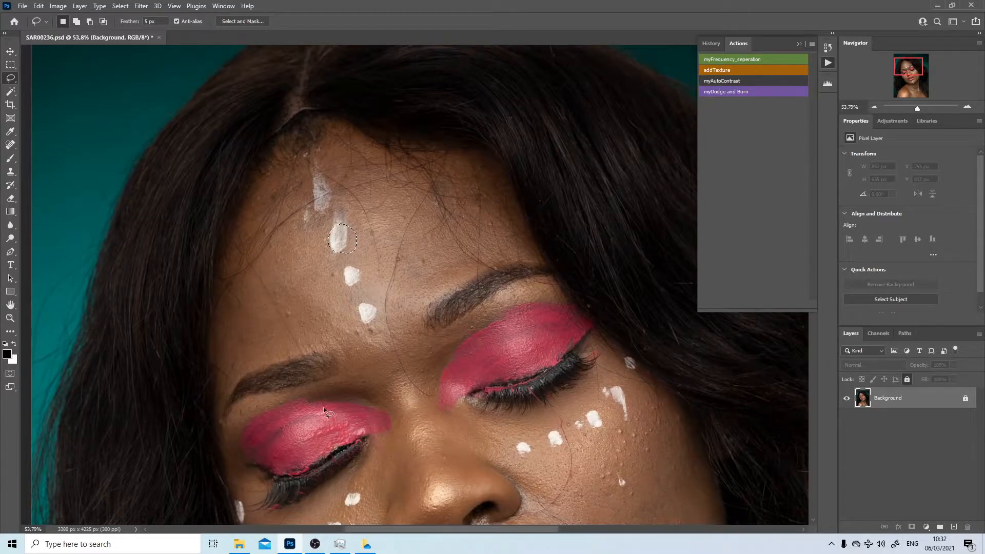
# - On a new layer, deselect and outline forehead paint marks and blemish areas in black with the Brush, saving the file before painting
pyautogui.click(954, 527)
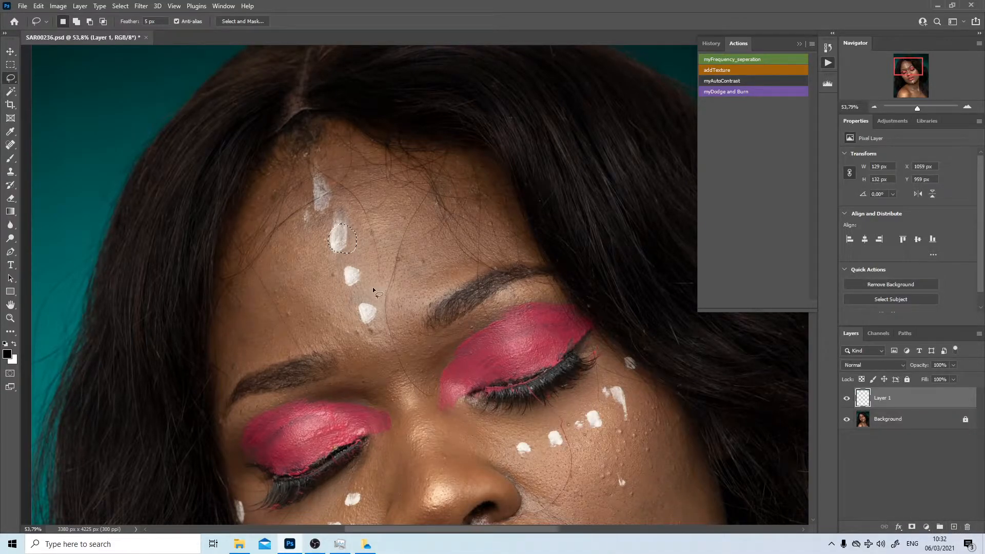
pyautogui.hotkey('ctrl', 's')
pyautogui.hotkey('ctrl', 'd')
pyautogui.press('b')
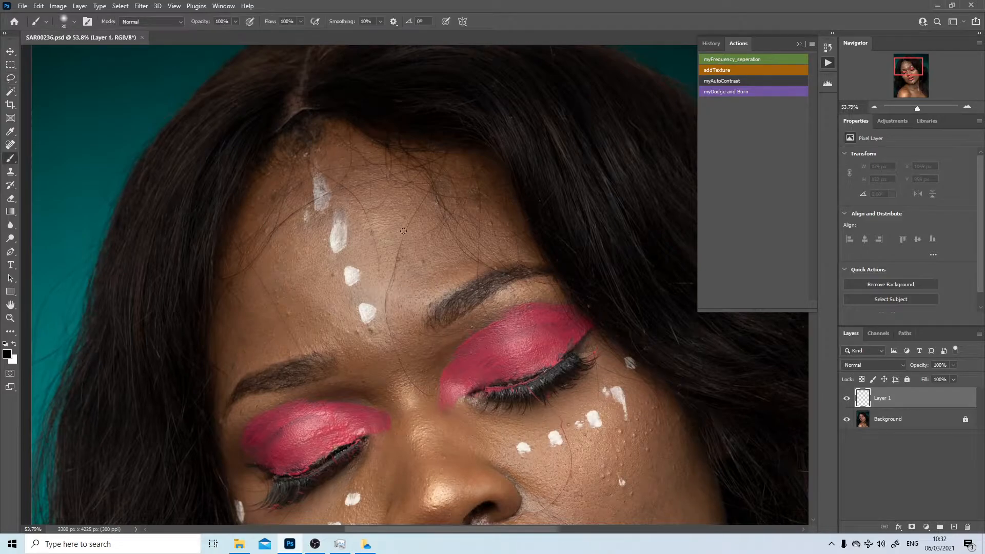
pyautogui.moveTo(404, 217)
pyautogui.mouseDown()
pyautogui.moveTo(386, 268)
pyautogui.moveTo(425, 254)
pyautogui.moveTo(405, 211)
pyautogui.mouseUp()
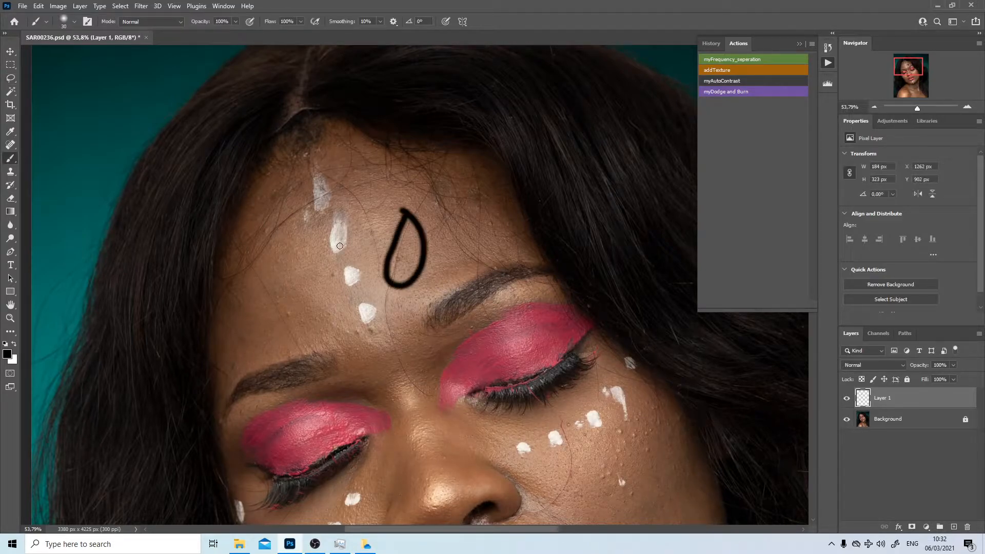
pyautogui.moveTo(341, 226)
pyautogui.mouseDown()
pyautogui.moveTo(332, 252)
pyautogui.moveTo(354, 250)
pyautogui.moveTo(318, 185)
pyautogui.moveTo(317, 207)
pyautogui.moveTo(342, 195)
pyautogui.moveTo(320, 188)
pyautogui.mouseUp()
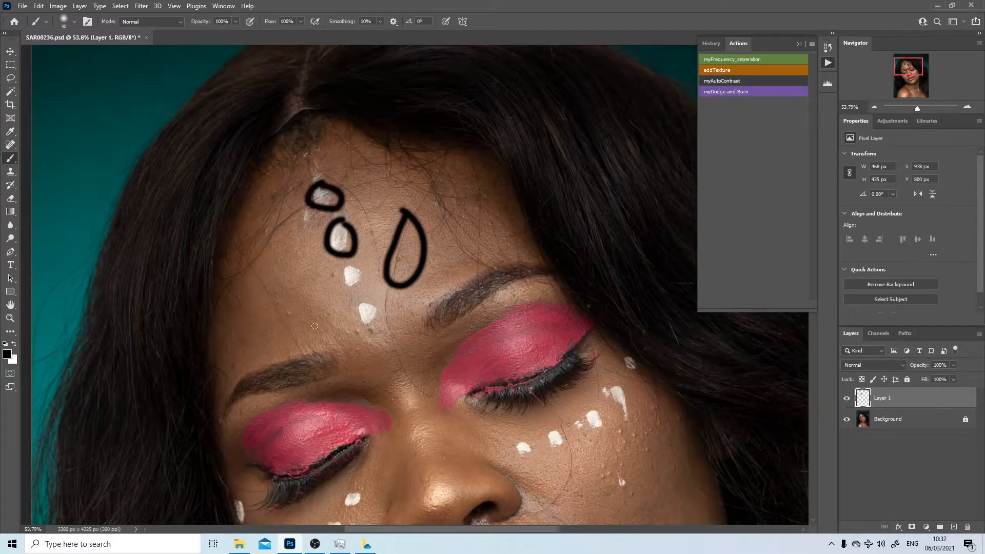
pyautogui.moveTo(299, 325)
pyautogui.mouseDown()
pyautogui.moveTo(311, 260)
pyautogui.moveTo(288, 254)
pyautogui.moveTo(330, 243)
pyautogui.moveTo(308, 240)
pyautogui.mouseUp()
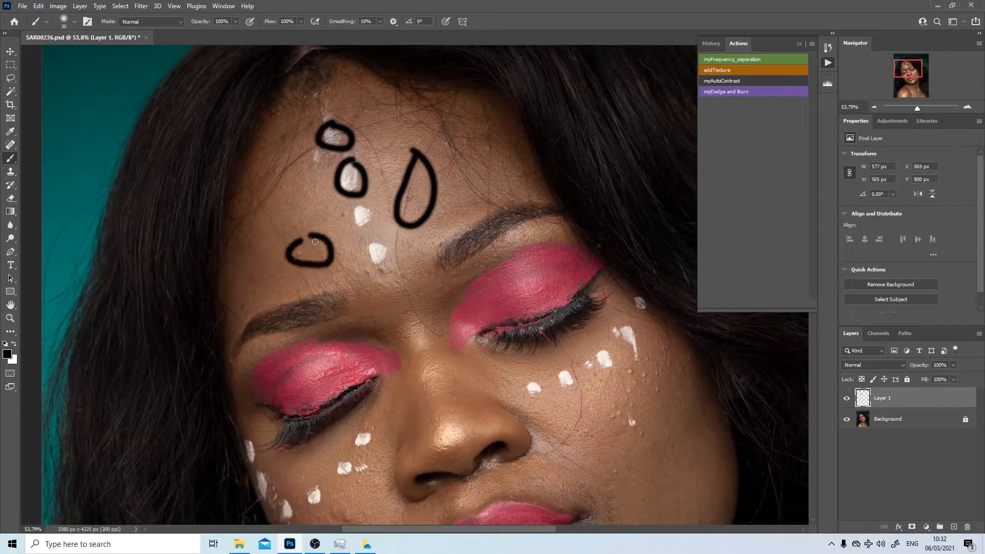
pyautogui.moveTo(348, 201)
pyautogui.mouseDown()
pyautogui.moveTo(334, 226)
pyautogui.moveTo(348, 204)
pyautogui.mouseUp()
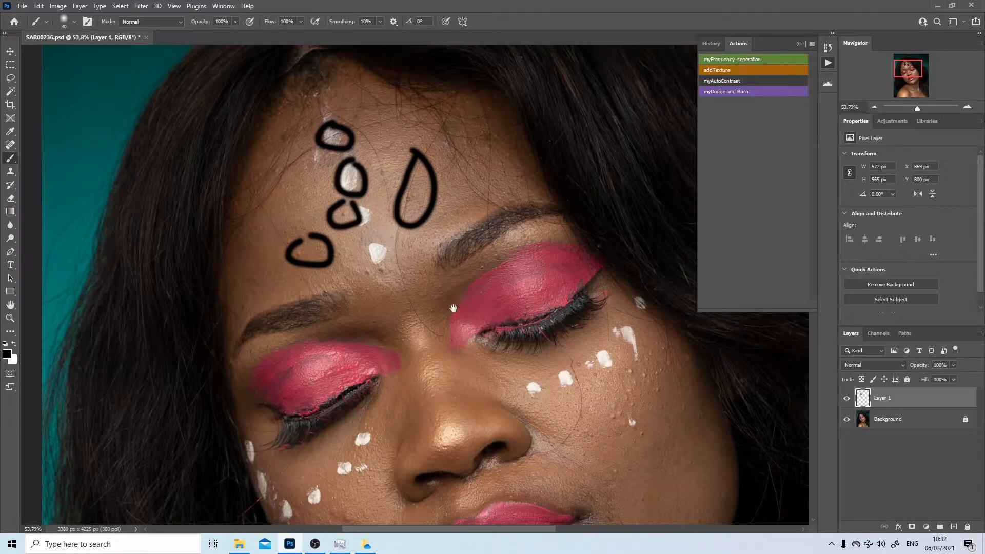
# - Circle paint marks and blemishes on both cheeks and trace the crease beside the nose with the black brush
pyautogui.moveTo(467, 314); pyautogui.dragTo(337, 229)
pyautogui.moveTo(499, 241)
pyautogui.mouseDown()
pyautogui.moveTo(481, 250)
pyautogui.moveTo(498, 268)
pyautogui.moveTo(510, 258)
pyautogui.moveTo(487, 237)
pyautogui.mouseUp()
pyautogui.moveTo(501, 323)
pyautogui.mouseDown()
pyautogui.moveTo(488, 338)
pyautogui.moveTo(513, 320)
pyautogui.moveTo(486, 353)
pyautogui.moveTo(510, 322)
pyautogui.mouseUp()
pyautogui.moveTo(511, 274)
pyautogui.mouseDown()
pyautogui.moveTo(500, 317)
pyautogui.moveTo(471, 330)
pyautogui.mouseUp()
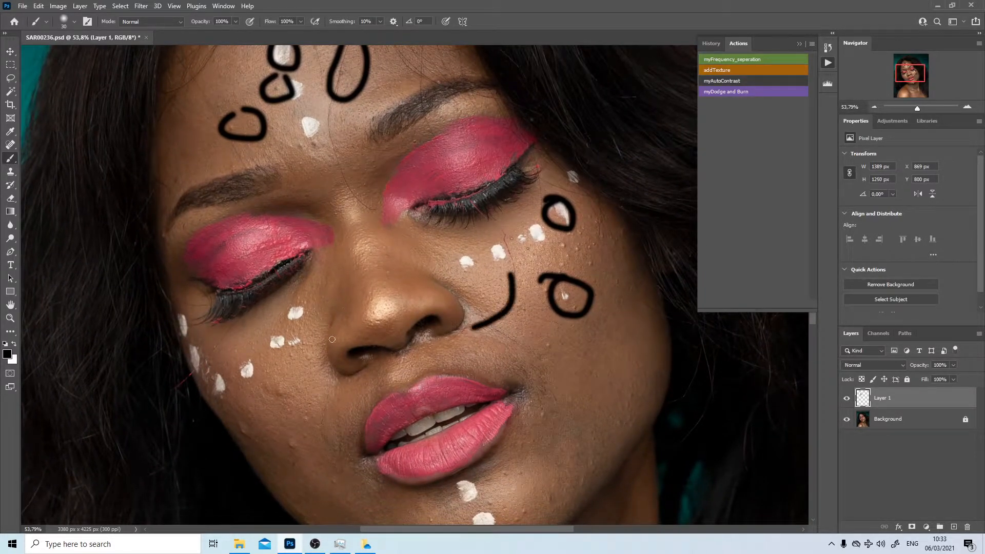
pyautogui.moveTo(303, 337)
pyautogui.mouseDown()
pyautogui.moveTo(289, 355)
pyautogui.moveTo(314, 348)
pyautogui.moveTo(301, 319)
pyautogui.mouseUp()
pyautogui.moveTo(270, 377); pyautogui.dragTo(312, 225)
pyautogui.moveTo(226, 238)
pyautogui.mouseDown()
pyautogui.moveTo(211, 250)
pyautogui.moveTo(221, 238)
pyautogui.mouseUp()
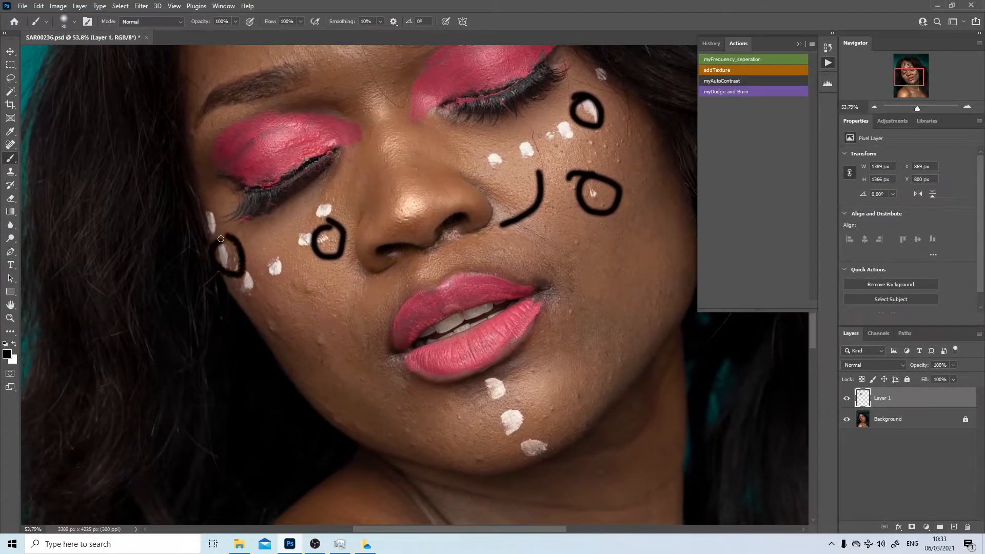
# - Mark the white paint spots on the chin and the corner of the lips with the black brush
pyautogui.moveTo(492, 382)
pyautogui.mouseDown()
pyautogui.moveTo(481, 398)
pyautogui.moveTo(507, 398)
pyautogui.moveTo(501, 437)
pyautogui.mouseUp()
pyautogui.moveTo(522, 298)
pyautogui.mouseDown()
pyautogui.moveTo(544, 293)
pyautogui.moveTo(537, 310)
pyautogui.mouseUp()
pyautogui.moveTo(513, 298)
pyautogui.mouseDown()
pyautogui.moveTo(573, 355)
pyautogui.moveTo(519, 387)
pyautogui.moveTo(554, 391)
pyautogui.mouseUp()
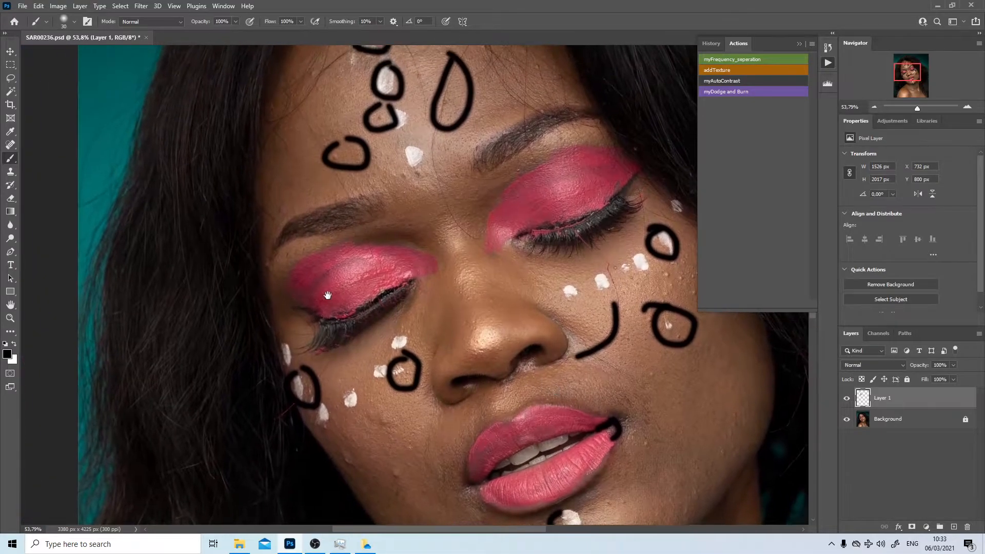
# - Trace the upper edges of both eyeshadows, scribble over the nose bridge and loop the backdrop beside the hair in black
pyautogui.moveTo(321, 255)
pyautogui.mouseDown()
pyautogui.moveTo(408, 241)
pyautogui.moveTo(434, 258)
pyautogui.moveTo(388, 270)
pyautogui.moveTo(312, 315)
pyautogui.mouseUp()
pyautogui.moveTo(477, 203)
pyautogui.mouseDown()
pyautogui.moveTo(435, 225)
pyautogui.moveTo(400, 290)
pyautogui.mouseUp()
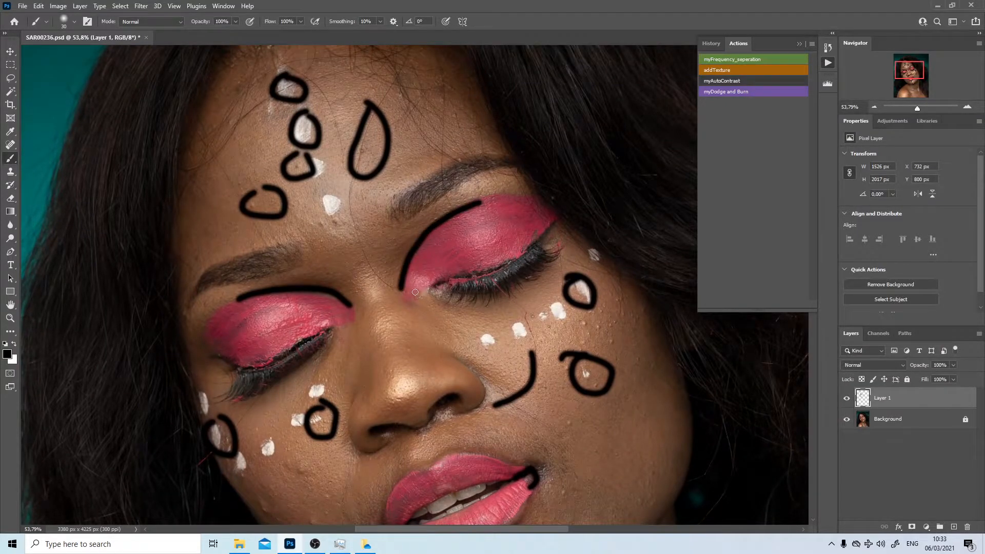
pyautogui.click(426, 286)
pyautogui.moveTo(423, 306)
pyautogui.mouseDown()
pyautogui.moveTo(404, 286)
pyautogui.moveTo(389, 299)
pyautogui.moveTo(427, 309)
pyautogui.moveTo(388, 320)
pyautogui.moveTo(423, 319)
pyautogui.moveTo(331, 278)
pyautogui.moveTo(302, 311)
pyautogui.moveTo(467, 470)
pyautogui.moveTo(570, 408)
pyautogui.mouseUp()
pyautogui.moveTo(191, 171)
pyautogui.mouseDown()
pyautogui.moveTo(146, 227)
pyautogui.moveTo(150, 291)
pyautogui.moveTo(184, 316)
pyautogui.moveTo(206, 217)
pyautogui.moveTo(206, 117)
pyautogui.moveTo(247, 181)
pyautogui.moveTo(226, 158)
pyautogui.mouseUp()
# - Delete the layer holding the black annotation strokes
pyautogui.press('z')
pyautogui.moveTo(408, 427); pyautogui.dragTo(378, 398)
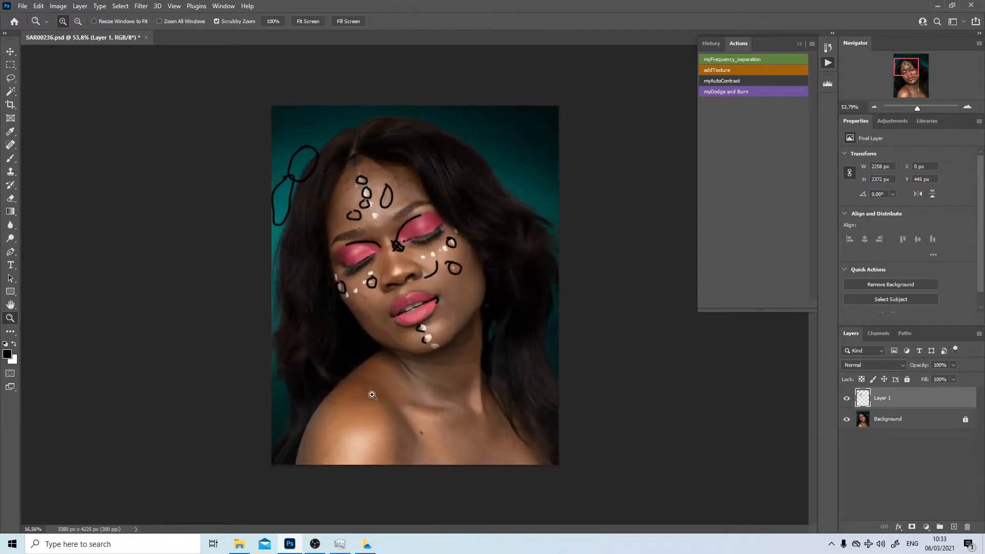
pyautogui.moveTo(422, 345); pyautogui.dragTo(427, 353)
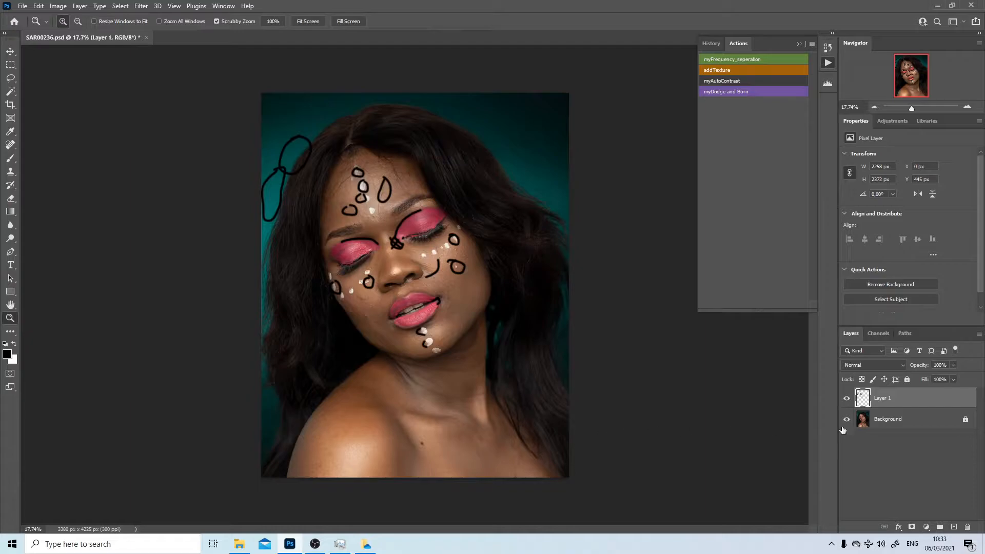
pyautogui.moveTo(948, 402); pyautogui.dragTo(967, 529)
# - Switch to the Clone Stamp and add a new layer named "Hair and tiny spots" above the background
pyautogui.moveTo(405, 237); pyautogui.dragTo(434, 311)
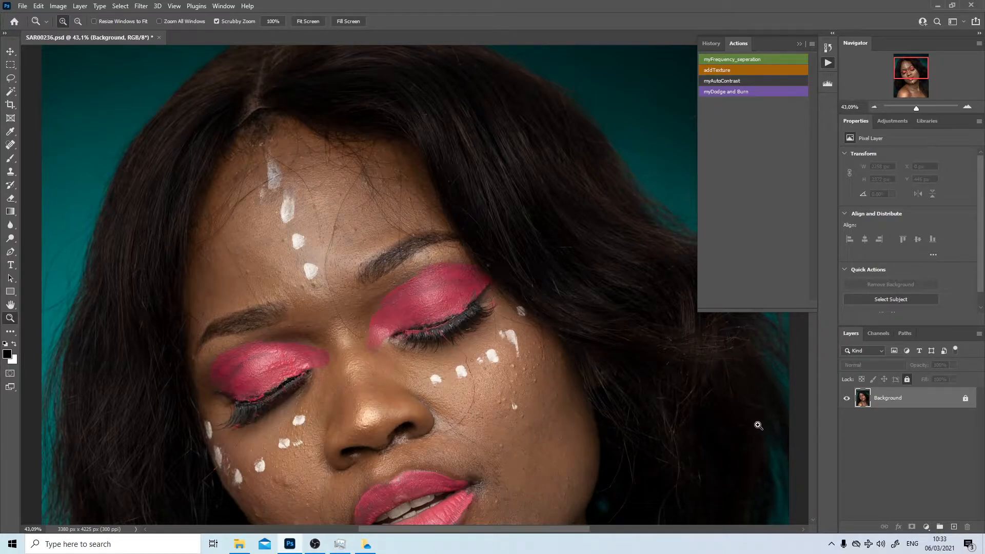
pyautogui.press('s')
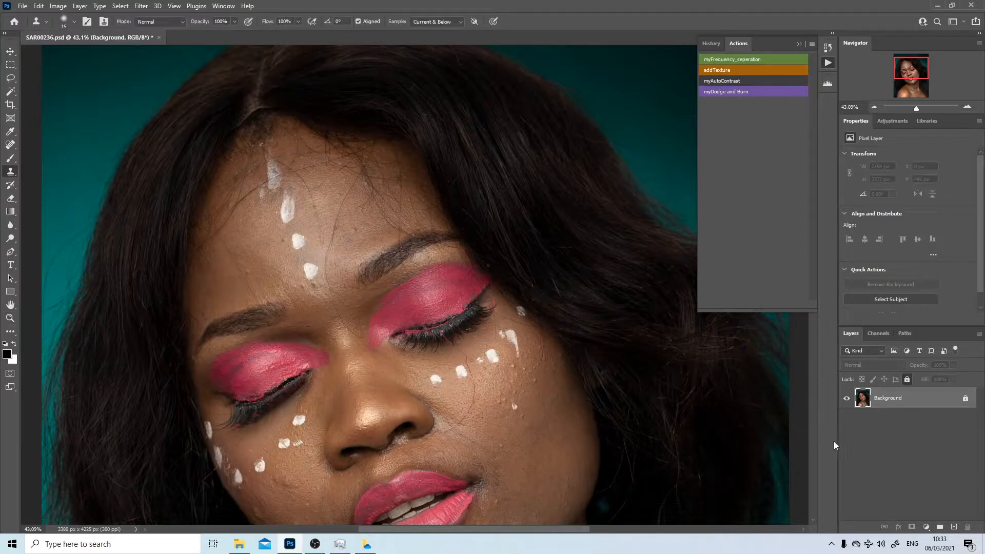
pyautogui.click(955, 527)
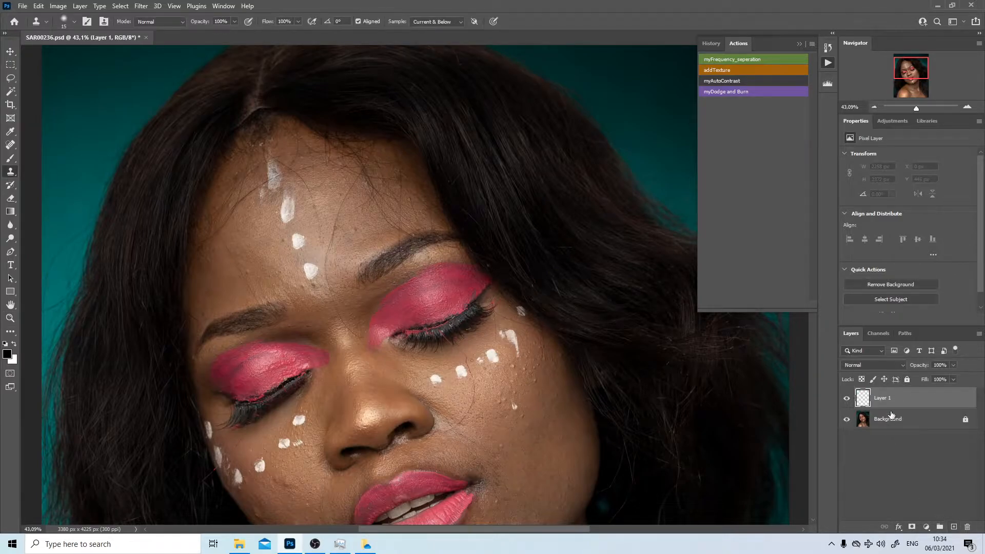
pyautogui.doubleClick(881, 400)
pyautogui.write('Hair and tiny spots')
pyautogui.press('Return')
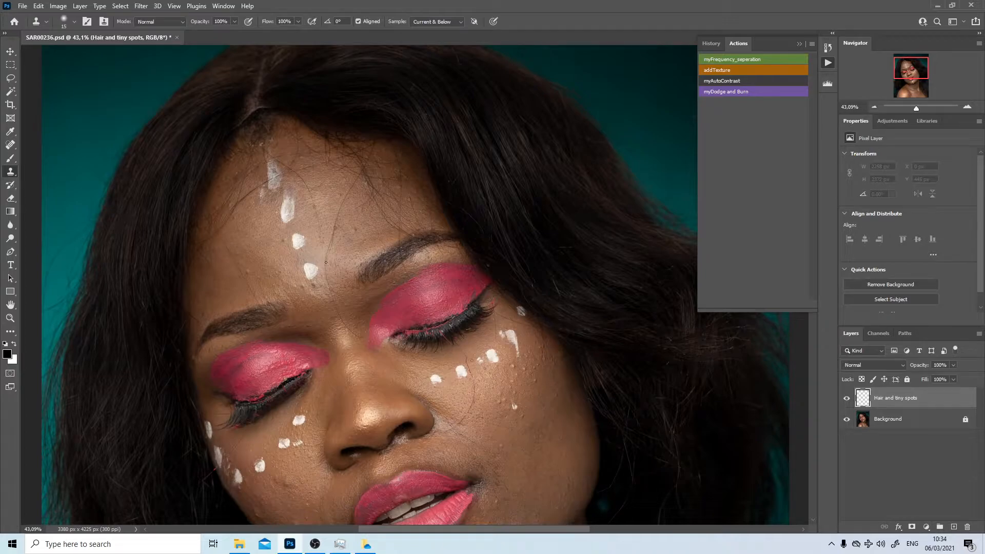
# - Clone nearby skin over the long stray hair running down the forehead between the white paint marks and the right-hand eyebrow
pyautogui.press('z')
pyautogui.moveTo(349, 271); pyautogui.dragTo(386, 273)
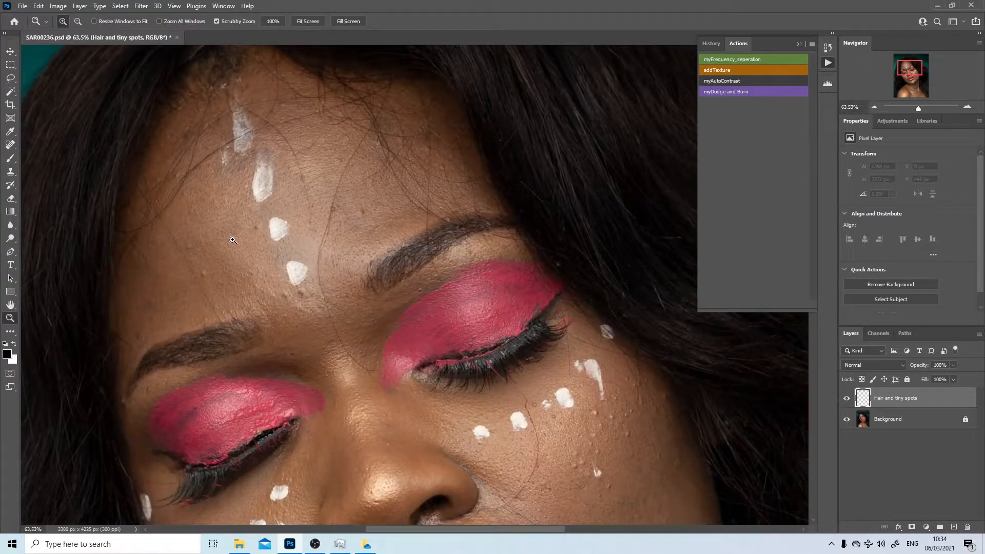
pyautogui.press('s')
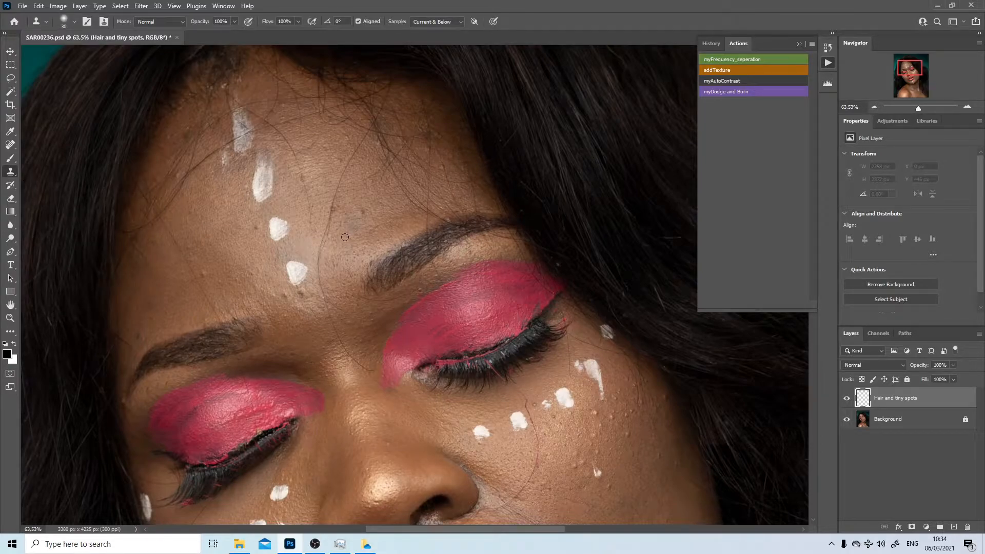
pyautogui.press('z')
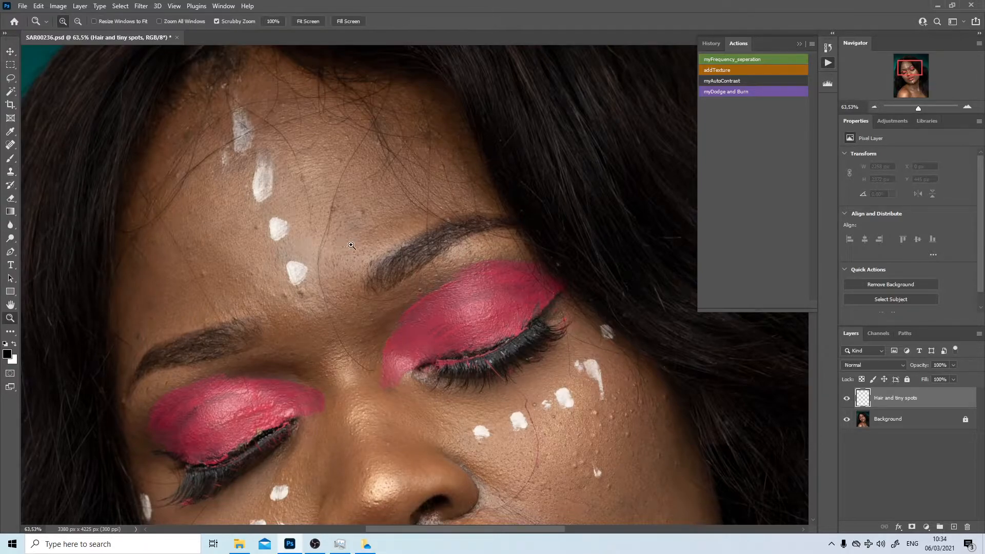
pyautogui.moveTo(350, 245); pyautogui.dragTo(354, 248)
pyautogui.press('s')
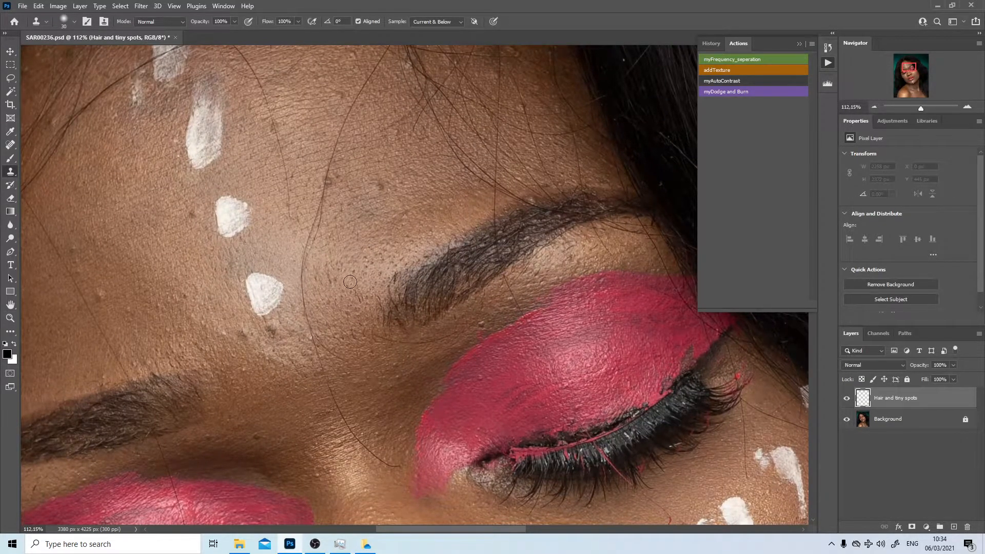
pyautogui.keyDown('alt'); pyautogui.click(336, 320); pyautogui.keyUp('alt')
pyautogui.moveTo(312, 332); pyautogui.dragTo(309, 238)
pyautogui.keyDown('alt'); pyautogui.click(341, 315); pyautogui.keyUp('alt')
pyautogui.moveTo(311, 298)
pyautogui.mouseDown()
pyautogui.moveTo(308, 259)
pyautogui.moveTo(327, 275)
pyautogui.moveTo(314, 319)
pyautogui.moveTo(295, 307)
pyautogui.moveTo(310, 259)
pyautogui.moveTo(331, 272)
pyautogui.mouseUp()
pyautogui.keyDown('alt'); pyautogui.click(306, 314); pyautogui.keyUp('alt')
pyautogui.keyDown('alt'); pyautogui.click(324, 309); pyautogui.keyUp('alt')
pyautogui.moveTo(296, 311); pyautogui.dragTo(314, 256)
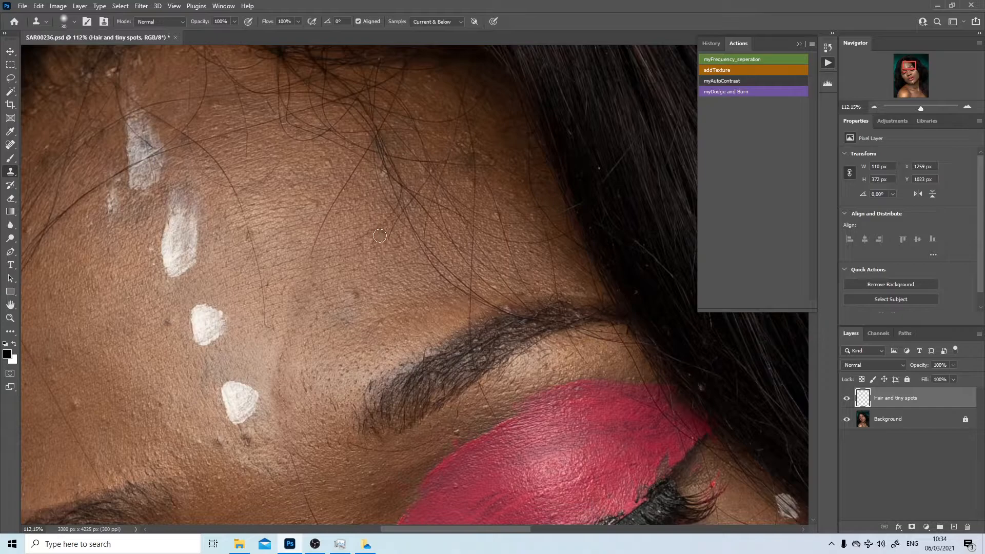
# - Clone out the upper part of the central forehead hair and the strand beside the paint marks, sampling Current & Below
pyautogui.click(445, 24)
pyautogui.click(445, 28)
pyautogui.click(439, 21)
pyautogui.click(434, 35)
pyautogui.moveTo(315, 257); pyautogui.dragTo(339, 187)
pyautogui.keyDown('alt'); pyautogui.click(283, 327); pyautogui.keyUp('alt')
pyautogui.click(288, 359)
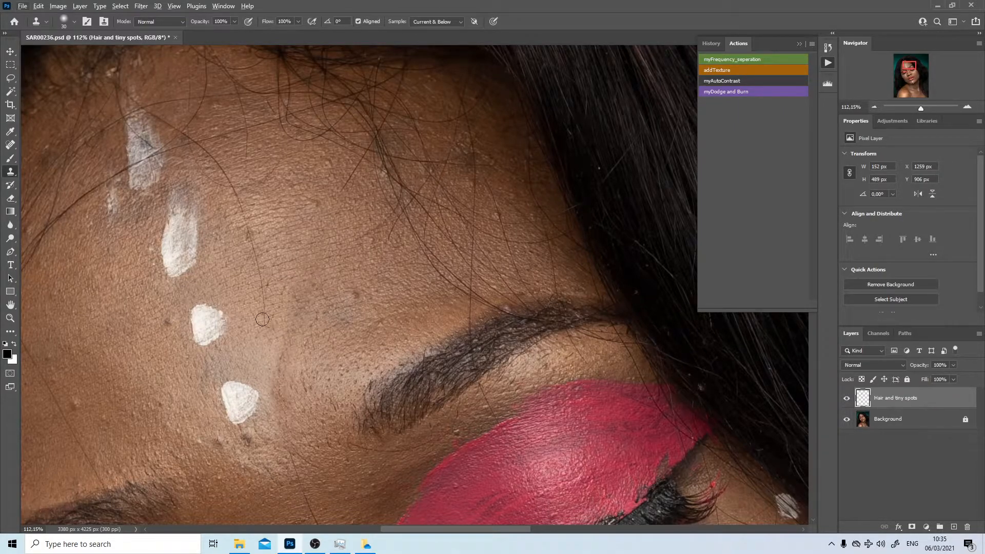
pyautogui.moveTo(273, 324); pyautogui.dragTo(252, 243)
# - Remove fine hairs and tiny spots on the left side of the forehead with the Content-Aware Spot Healing Brush
pyautogui.click(10, 148)
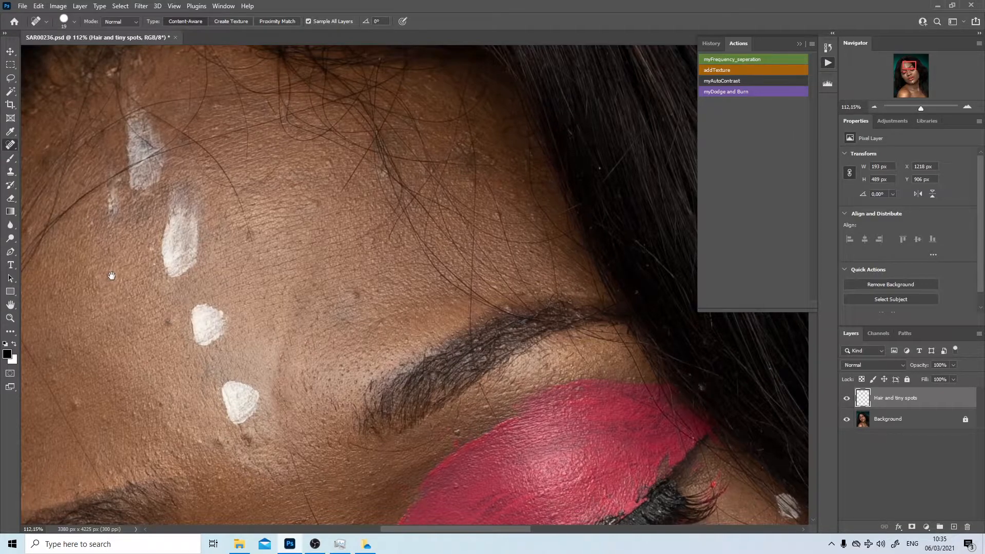
pyautogui.moveTo(110, 275); pyautogui.dragTo(189, 227)
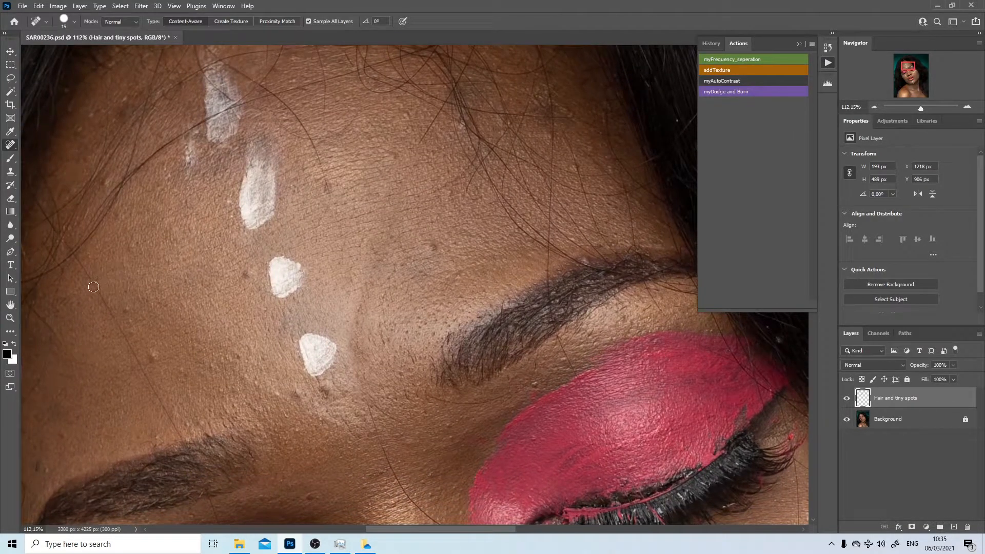
pyautogui.moveTo(96, 287); pyautogui.dragTo(177, 430)
pyautogui.moveTo(133, 301)
pyautogui.mouseDown()
pyautogui.moveTo(180, 386)
pyautogui.moveTo(117, 331)
pyautogui.mouseUp()
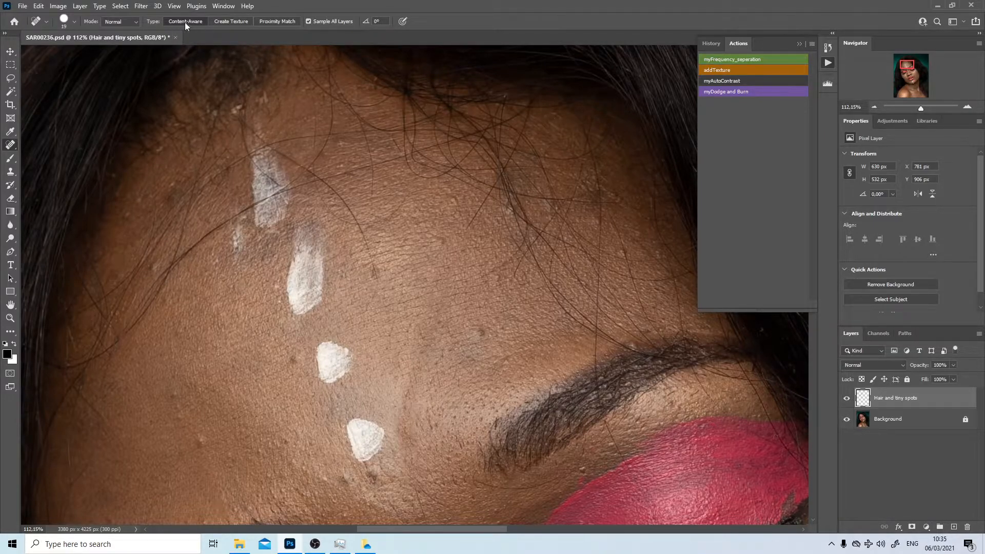
# - Heal the curved stray hairs across the upper middle of the forehead, reducing the brush size to 10
pyautogui.moveTo(382, 282); pyautogui.dragTo(362, 227)
pyautogui.press('[')
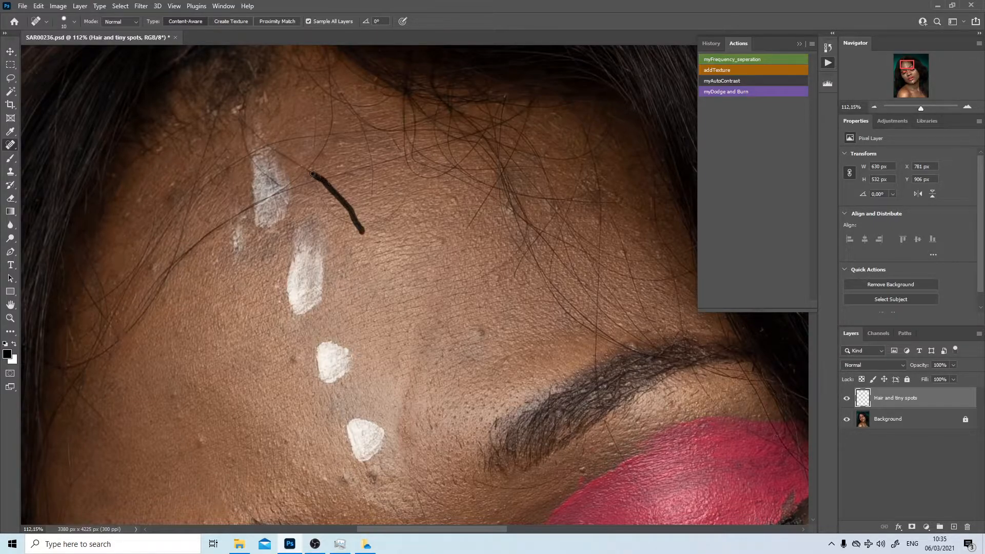
pyautogui.moveTo(313, 174); pyautogui.dragTo(313, 175)
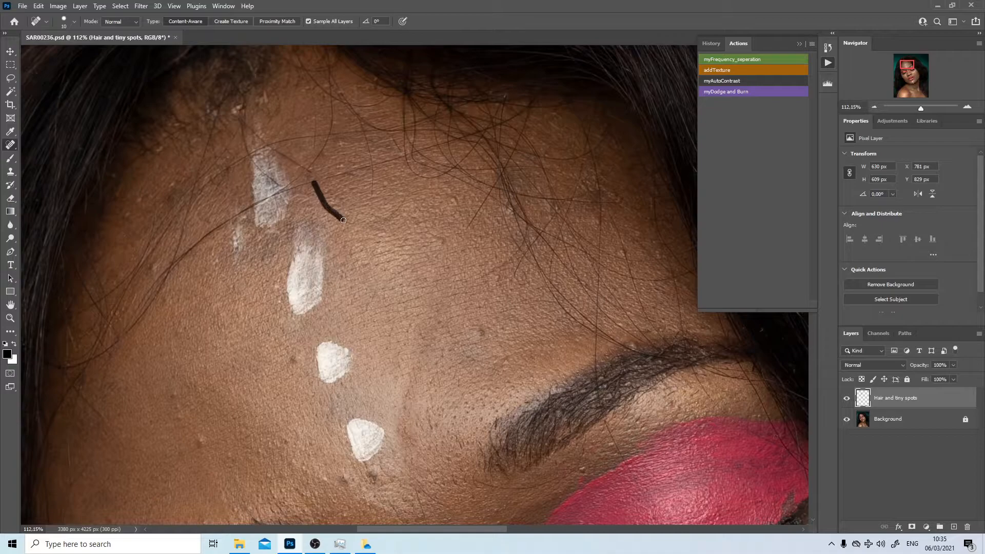
pyautogui.moveTo(360, 224)
pyautogui.mouseDown()
pyautogui.moveTo(372, 181)
pyautogui.moveTo(365, 128)
pyautogui.mouseUp()
pyautogui.moveTo(333, 176); pyautogui.dragTo(413, 152)
pyautogui.moveTo(461, 165); pyautogui.dragTo(462, 165)
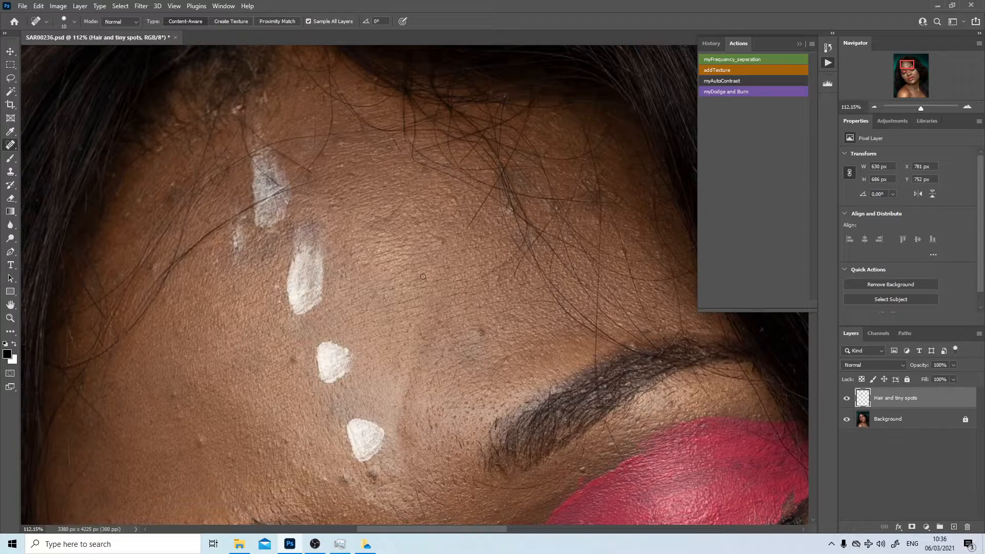
# - Heal the fine hairs and small spots on the left side of the forehead near the hairline
pyautogui.scroll(5, 507, 185)
pyautogui.moveTo(465, 213); pyautogui.dragTo(431, 272)
pyautogui.moveTo(431, 272); pyautogui.dragTo(685, 251)
pyautogui.moveTo(297, 221)
pyautogui.mouseDown()
pyautogui.moveTo(216, 277)
pyautogui.moveTo(395, 135)
pyautogui.mouseUp()
pyautogui.moveTo(209, 328); pyautogui.dragTo(282, 116)
pyautogui.moveTo(278, 227); pyautogui.dragTo(278, 233)
pyautogui.moveTo(251, 472); pyautogui.dragTo(249, 486)
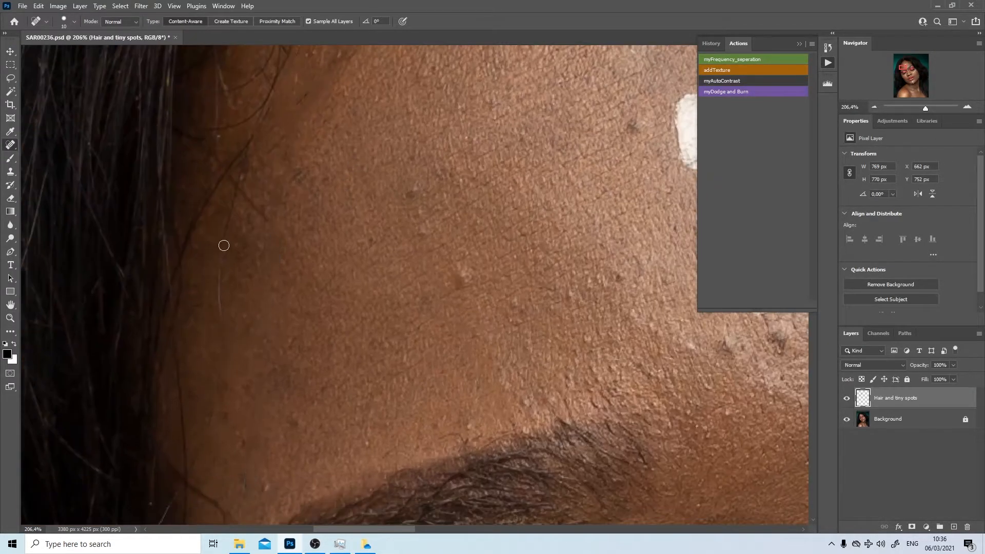
# - Heal the remaining stray strands and tiny spots along the left temple and above the left-hand eyebrow
pyautogui.moveTo(262, 200); pyautogui.dragTo(308, 492)
pyautogui.moveTo(238, 275); pyautogui.dragTo(174, 367)
pyautogui.moveTo(268, 300); pyautogui.dragTo(125, 341)
pyautogui.click(307, 223)
pyautogui.moveTo(462, 154); pyautogui.dragTo(200, 413)
pyautogui.moveTo(347, 224); pyautogui.dragTo(347, 265)
pyautogui.moveTo(313, 209)
pyautogui.mouseDown()
pyautogui.moveTo(310, 354)
pyautogui.moveTo(233, 316)
pyautogui.mouseUp()
pyautogui.moveTo(564, 385); pyautogui.dragTo(359, 205)
pyautogui.moveTo(462, 193)
pyautogui.mouseDown()
pyautogui.moveTo(647, 423)
pyautogui.moveTo(376, 180)
pyautogui.mouseUp()
# - Heal stray hairs and tiny spots around the eyebrows and the skin between them with the Spot Healing Brush
pyautogui.press('z')
pyautogui.press('j')
pyautogui.moveTo(387, 146); pyautogui.dragTo(321, 259)
pyautogui.moveTo(564, 334); pyautogui.dragTo(430, 257)
pyautogui.moveTo(496, 216); pyautogui.dragTo(531, 321)
pyautogui.moveTo(513, 154); pyautogui.dragTo(332, 352)
pyautogui.moveTo(400, 323)
pyautogui.mouseDown()
pyautogui.moveTo(484, 352)
pyautogui.moveTo(509, 391)
pyautogui.mouseUp()
pyautogui.moveTo(401, 203); pyautogui.dragTo(318, 3)
pyautogui.moveTo(482, 210); pyautogui.dragTo(491, 236)
pyautogui.moveTo(154, 128); pyautogui.dragTo(492, 431)
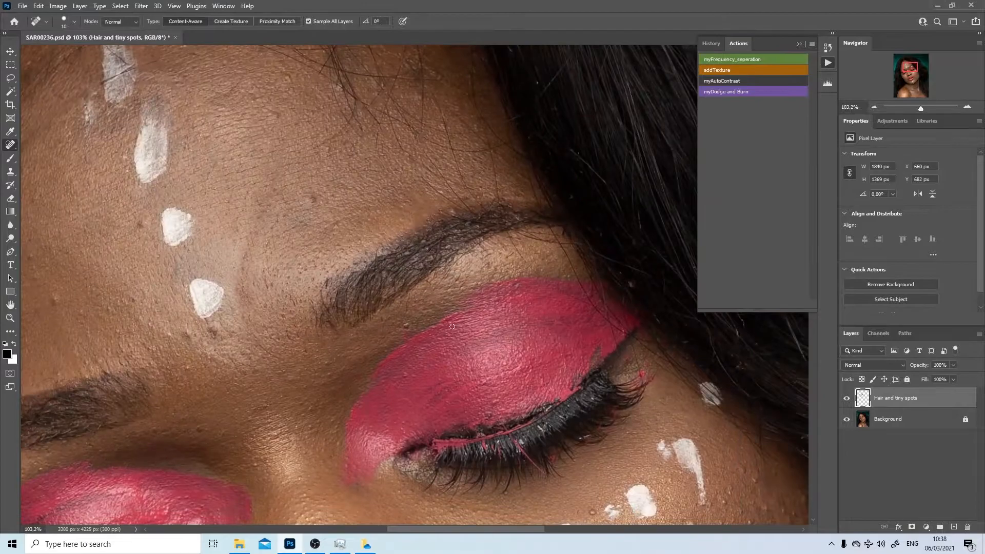
# - Heal the thin stray hairs crossing the forehead above the right-hand eyebrow
pyautogui.moveTo(436, 303); pyautogui.dragTo(154, 143)
pyautogui.moveTo(289, 93); pyautogui.dragTo(303, 126)
pyautogui.moveTo(339, 159); pyautogui.dragTo(420, 368)
pyautogui.moveTo(277, 128); pyautogui.dragTo(293, 182)
pyautogui.moveTo(200, 158); pyautogui.dragTo(239, 220)
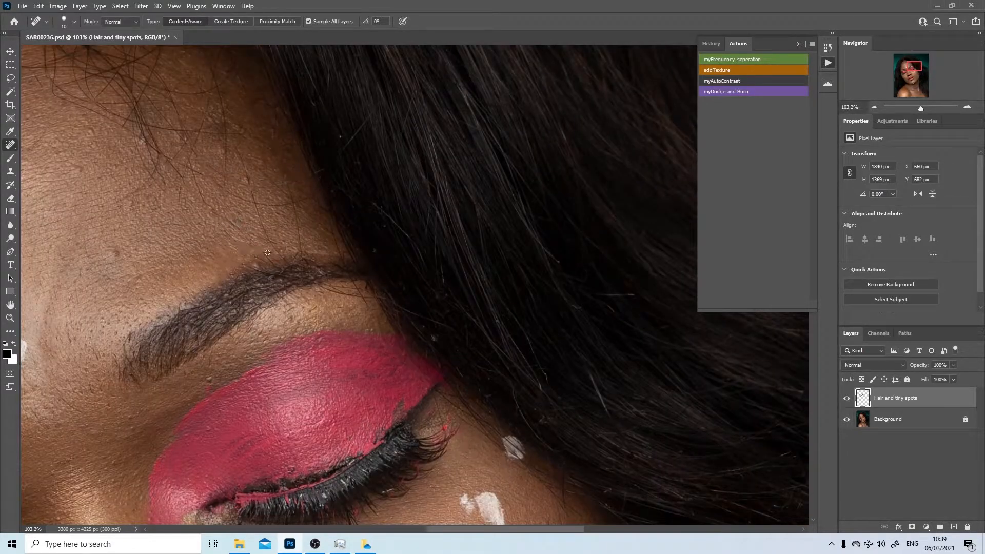
pyautogui.moveTo(361, 195); pyautogui.dragTo(362, 218)
pyautogui.moveTo(363, 261); pyautogui.dragTo(477, 349)
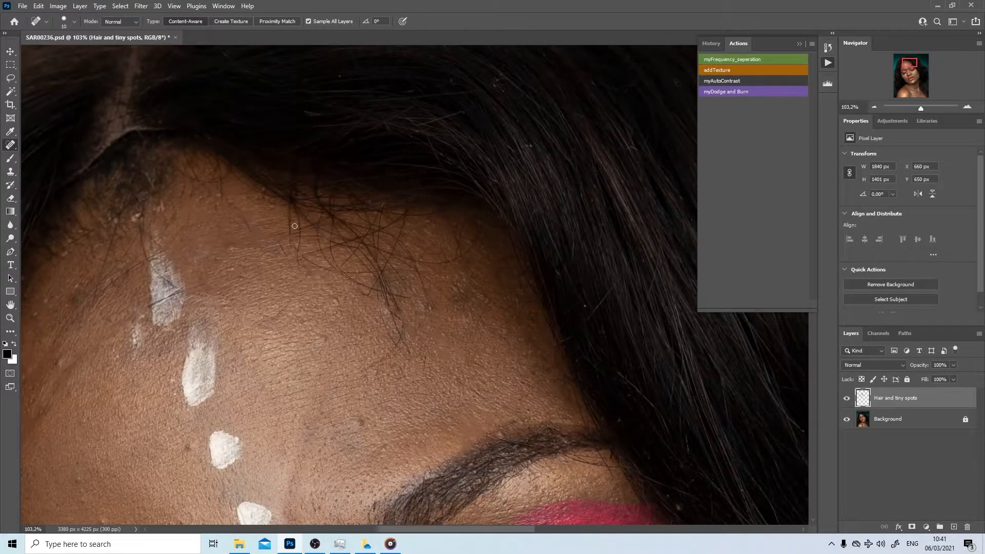
# - Heal the fine hairs hanging from the hairline over the right-hand side of the forehead with the Spot Healing Brush
pyautogui.moveTo(290, 203); pyautogui.dragTo(402, 275)
pyautogui.moveTo(311, 251); pyautogui.dragTo(409, 255)
pyautogui.moveTo(382, 249); pyautogui.dragTo(442, 272)
pyautogui.moveTo(336, 246)
pyautogui.mouseDown()
pyautogui.moveTo(379, 269)
pyautogui.moveTo(402, 349)
pyautogui.mouseUp()
pyautogui.moveTo(356, 234); pyautogui.dragTo(379, 268)
pyautogui.moveTo(398, 322); pyautogui.dragTo(418, 336)
pyautogui.moveTo(418, 337)
pyautogui.mouseDown()
pyautogui.moveTo(470, 180)
pyautogui.moveTo(585, 84)
pyautogui.mouseUp()
# - Heal the stray hairs and tiny spots below the hair parting and around the painted forehead marks
pyautogui.moveTo(182, 164); pyautogui.dragTo(172, 126)
pyautogui.moveTo(234, 462); pyautogui.dragTo(198, 221)
pyautogui.moveTo(198, 331); pyautogui.dragTo(187, 188)
pyautogui.moveTo(359, 256); pyautogui.dragTo(422, 326)
pyautogui.moveTo(103, 205); pyautogui.dragTo(328, 318)
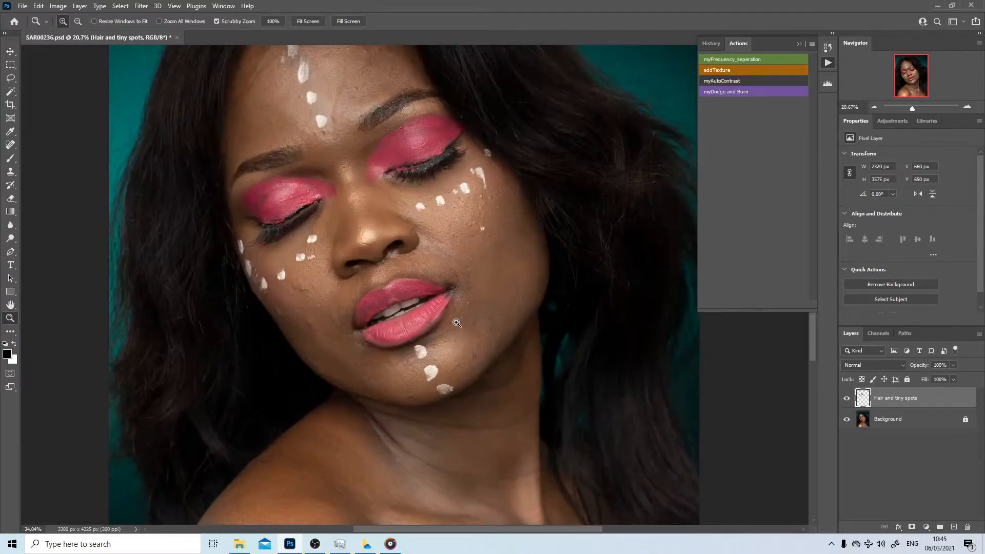
# - Compare the whole face with the Hair and tiny spots layer hidden and shown
pyautogui.moveTo(432, 319); pyautogui.dragTo(429, 399)
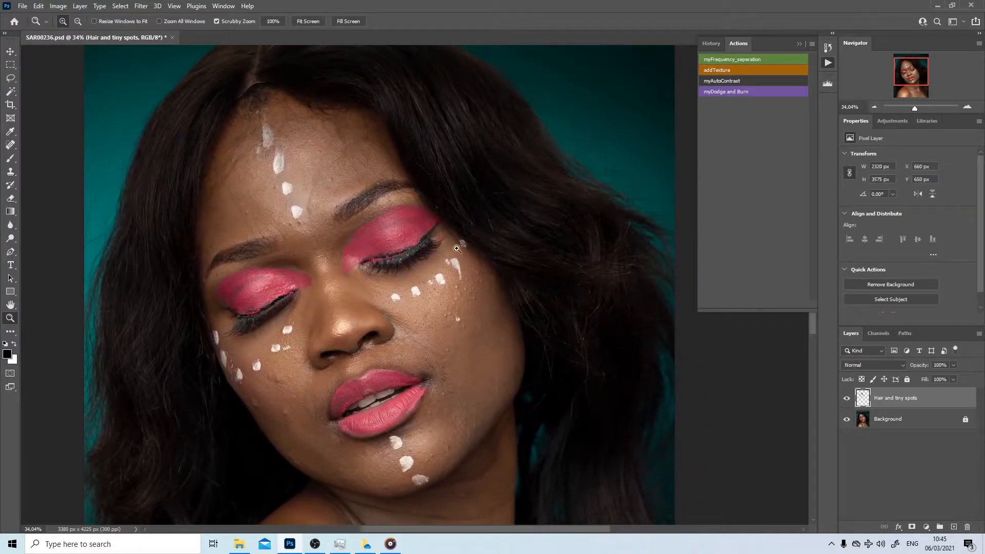
pyautogui.scroll(2, 345, 204)
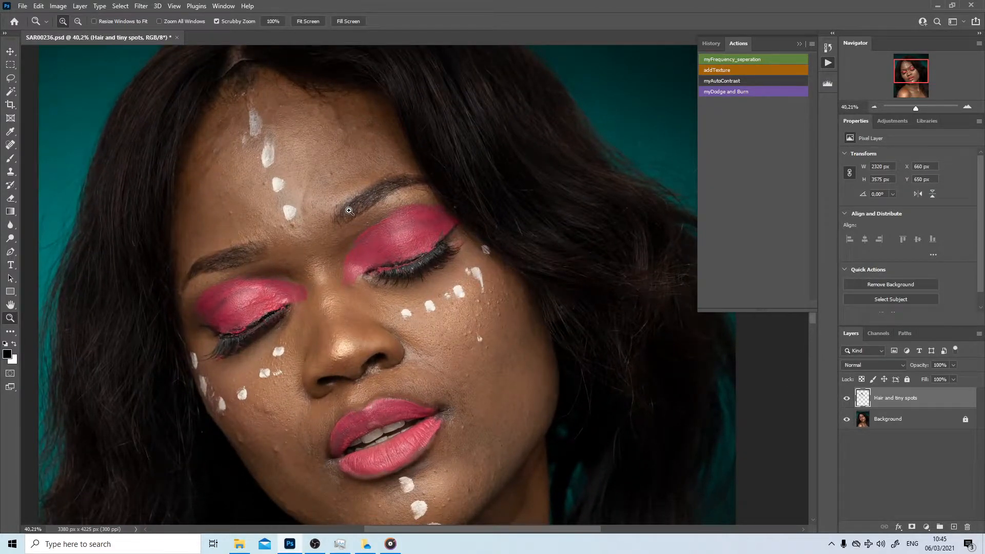
pyautogui.click(847, 399)
pyautogui.scroll(4, 476, 307)
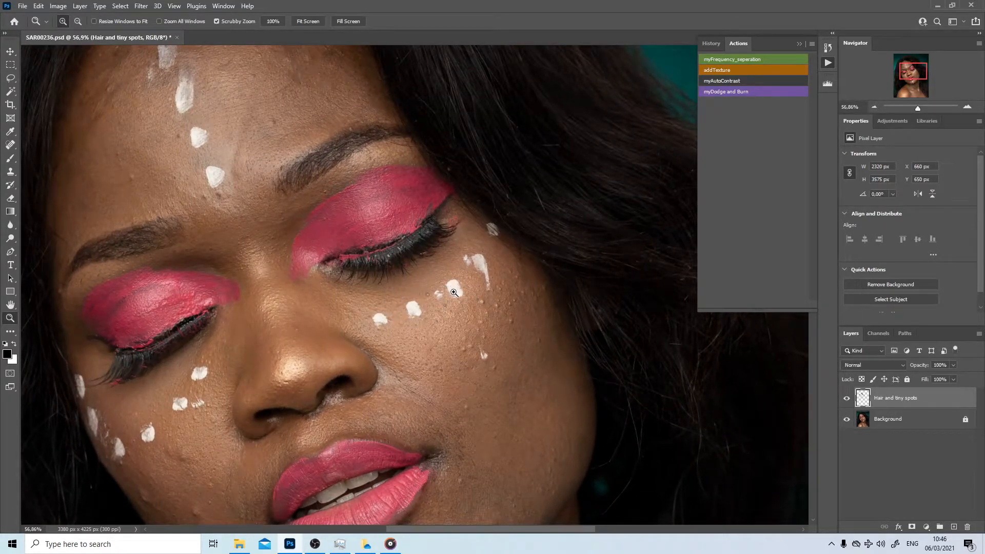
# - Add a new layer above Hair and tiny spots and name it Artistic fix
pyautogui.moveTo(293, 374); pyautogui.dragTo(315, 324)
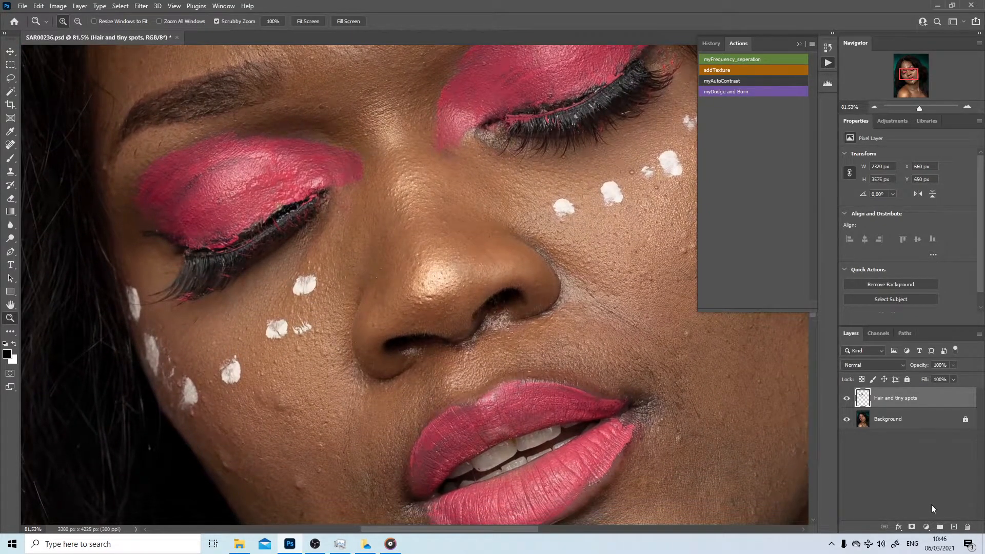
pyautogui.click(954, 527)
pyautogui.doubleClick(883, 398)
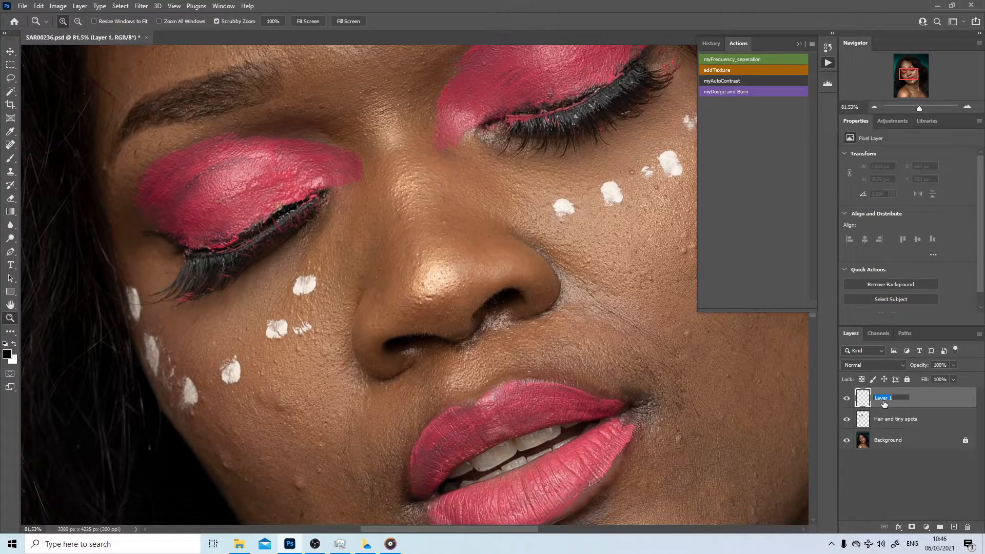
pyautogui.press('Return')
pyautogui.press('Return')
# - Clone clean skin over the white smudge beside the paint dots under the left-hand eye, using a 50 px Clone Stamp
pyautogui.press('s')
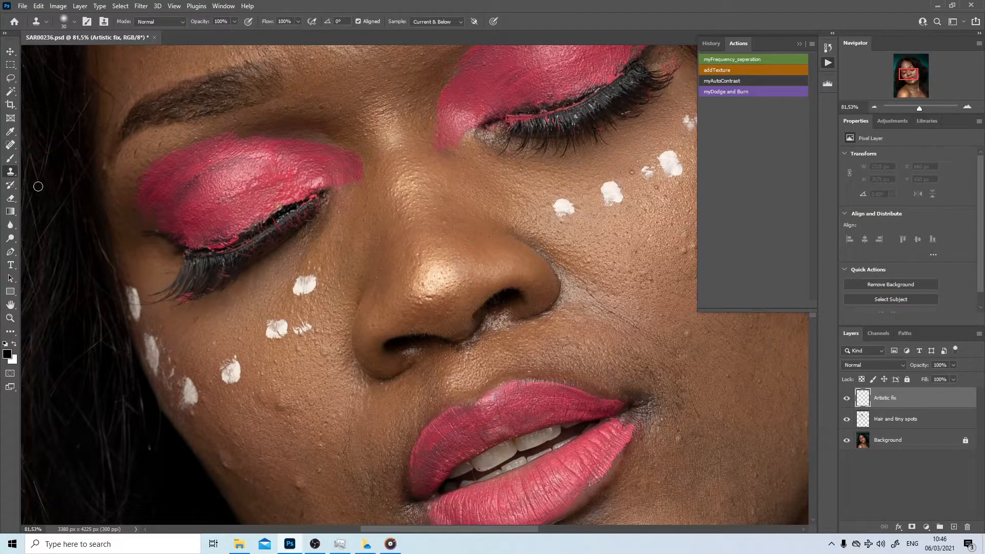
pyautogui.press(']')
pyautogui.press(']')
pyautogui.press(']')
pyautogui.keyDown('alt'); pyautogui.click(311, 352); pyautogui.keyUp('alt')
pyautogui.moveTo(308, 327); pyautogui.dragTo(182, 355)
pyautogui.keyDown('alt'); pyautogui.click(299, 358); pyautogui.keyUp('alt')
pyautogui.click(296, 331)
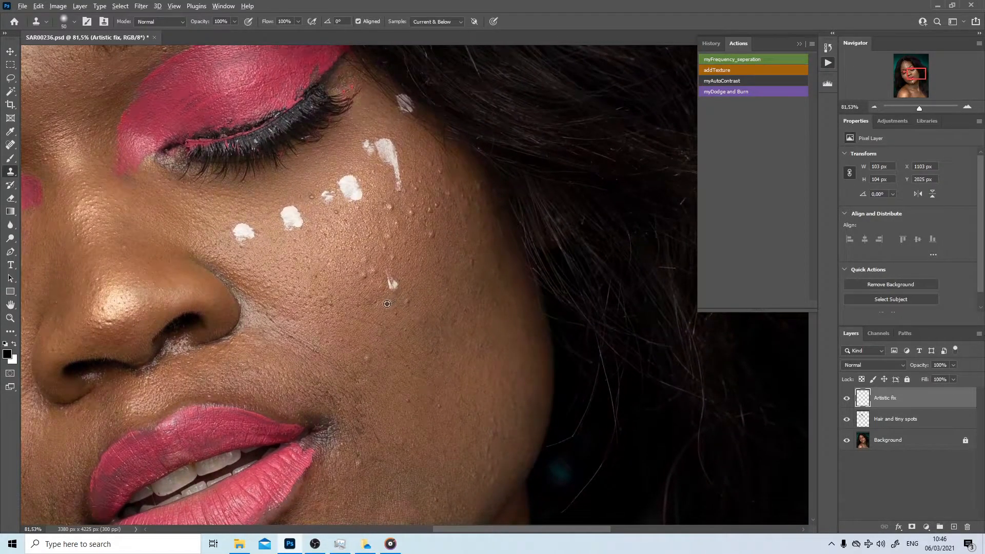
# - Clone out the isolated white paint speck on the right-hand cheek and undo the last misplaced stamp
pyautogui.click(395, 287)
pyautogui.moveTo(421, 237)
pyautogui.mouseDown()
pyautogui.moveTo(407, 318)
pyautogui.moveTo(405, 305)
pyautogui.mouseUp()
pyautogui.click(380, 300)
pyautogui.hotkey('ctrl', 'z')
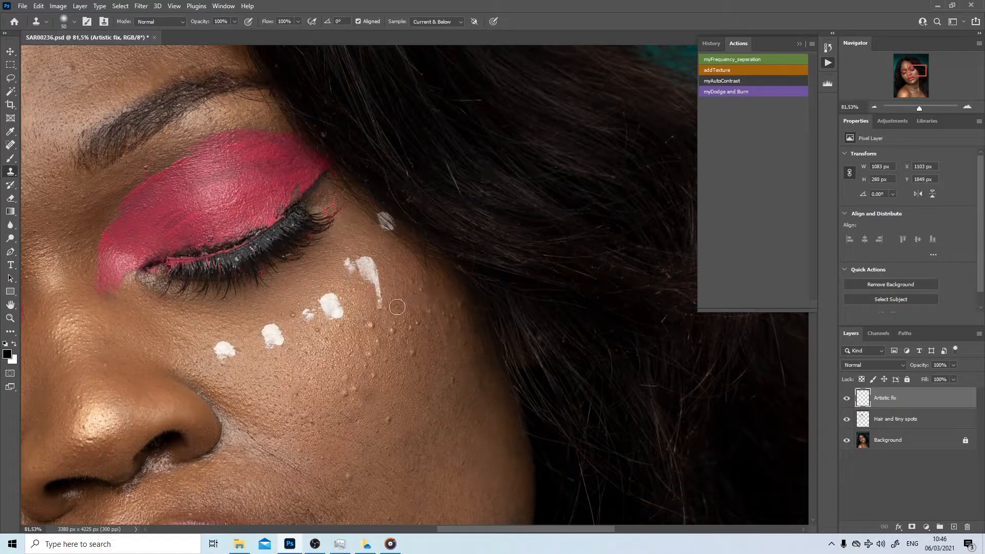
# - Clone away the thin drip and small smudge around the elongated paint mark, and the speck beside the neighbouring dot, on the right-hand cheek
pyautogui.moveTo(378, 305)
pyautogui.mouseDown()
pyautogui.moveTo(382, 288)
pyautogui.moveTo(376, 310)
pyautogui.mouseUp()
pyautogui.keyDown('alt'); pyautogui.click(366, 328); pyautogui.keyUp('alt')
pyautogui.click(378, 311)
pyautogui.moveTo(341, 261); pyautogui.dragTo(348, 274)
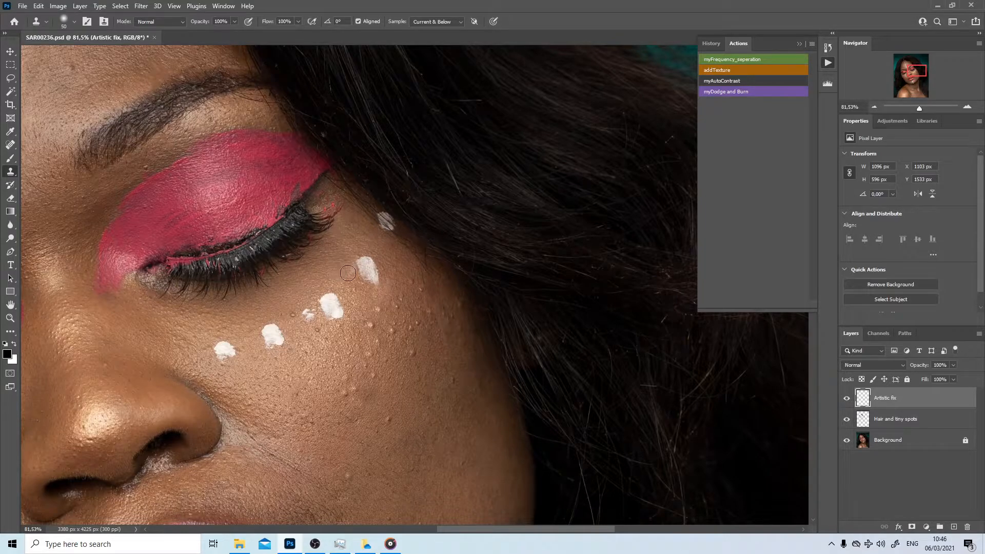
pyautogui.keyDown('alt'); pyautogui.click(278, 296); pyautogui.keyUp('alt')
pyautogui.click(305, 316)
pyautogui.hotkey('ctrl', 'z')
pyautogui.click(301, 313)
# - Reduce the Clone Stamp to 25 px and clone skin over the paint specks beside the outer marks on the left-hand cheek
pyautogui.press('space')
pyautogui.moveTo(328, 366)
pyautogui.mouseDown()
pyautogui.moveTo(361, 319)
pyautogui.moveTo(339, 277)
pyautogui.mouseUp()
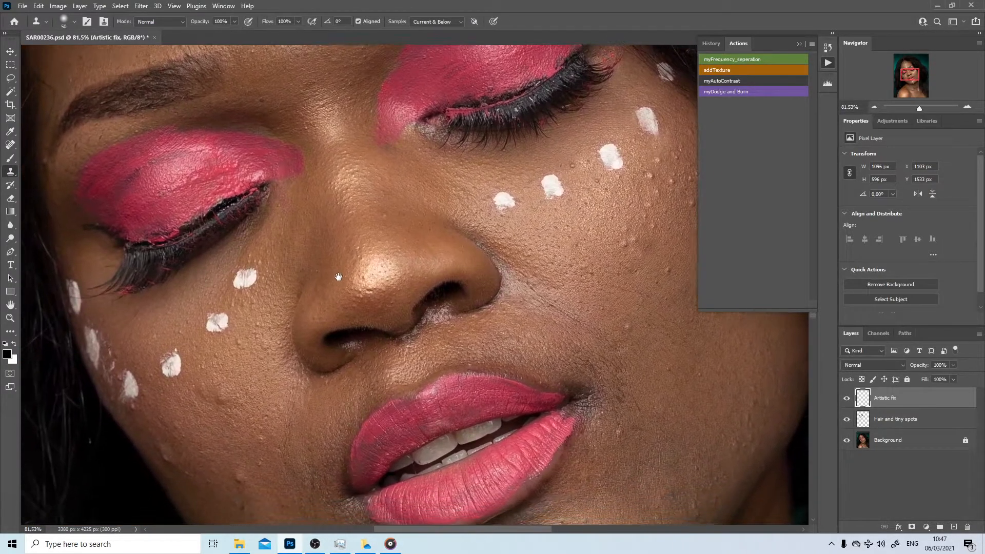
pyautogui.moveTo(283, 314); pyautogui.dragTo(317, 286)
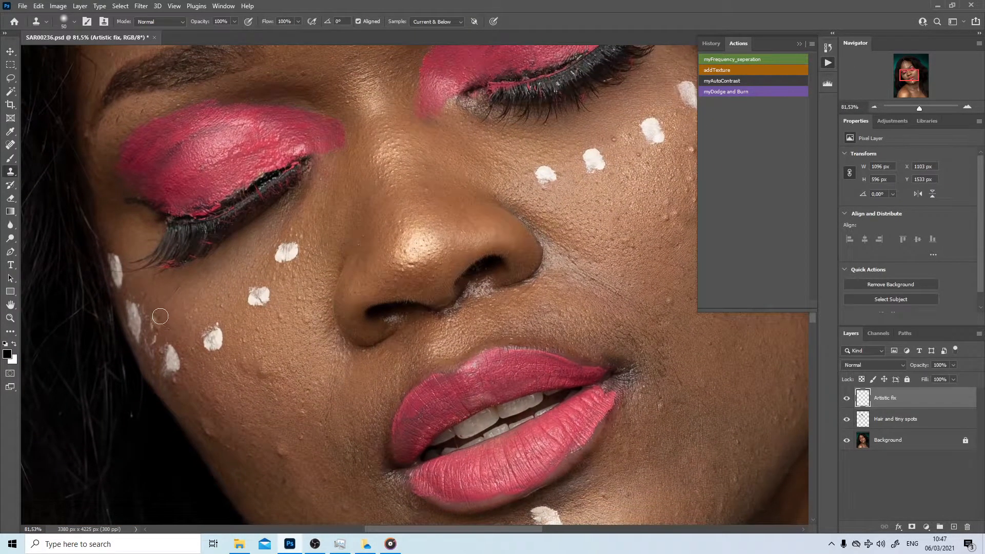
pyautogui.press('[')
pyautogui.press('z')
pyautogui.moveTo(160, 328); pyautogui.dragTo(291, 316)
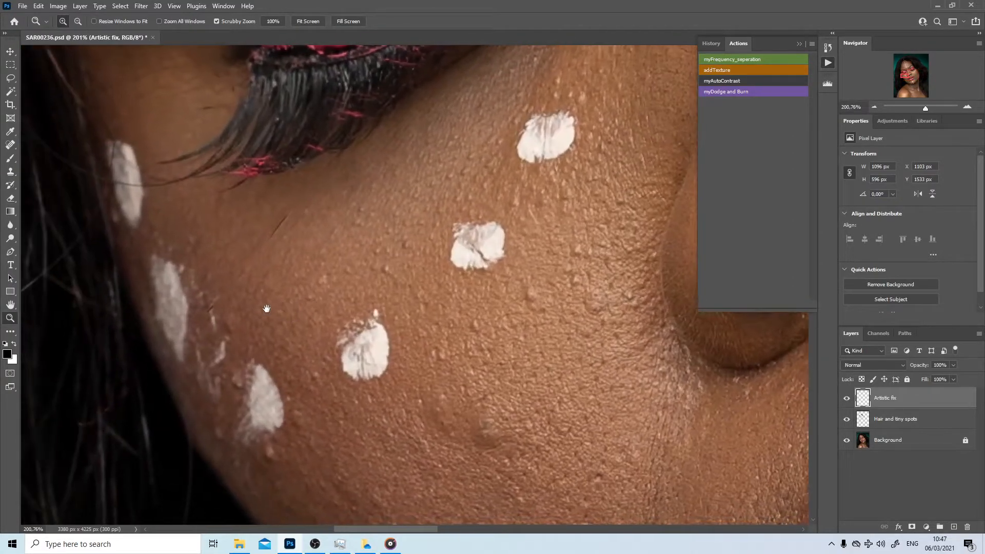
pyautogui.press('s')
pyautogui.press('[')
pyautogui.press('[')
pyautogui.press('[')
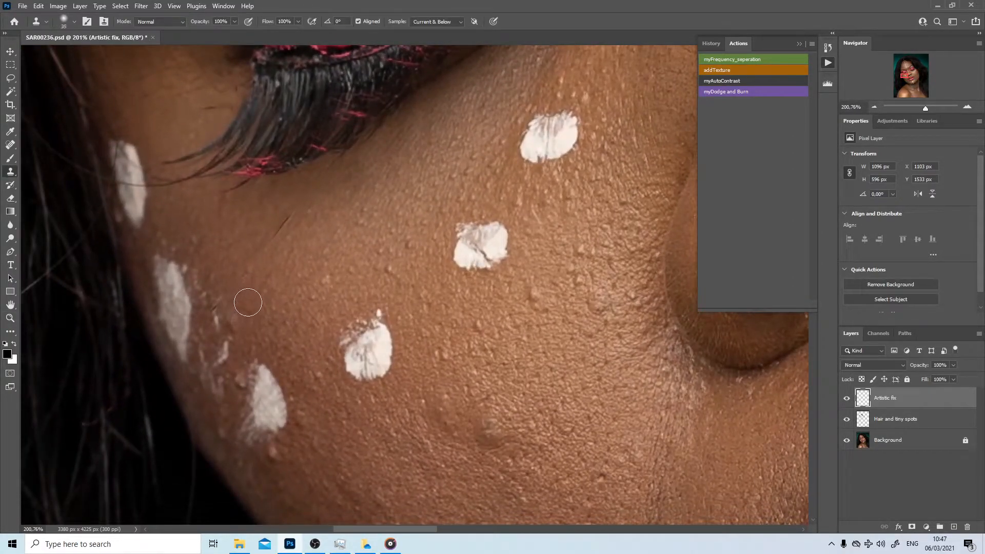
pyautogui.press('alt')
pyautogui.keyDown('alt'); pyautogui.click(249, 300); pyautogui.keyUp('alt')
pyautogui.moveTo(223, 311)
pyautogui.mouseDown()
pyautogui.moveTo(230, 320)
pyautogui.moveTo(199, 280)
pyautogui.mouseUp()
pyautogui.keyDown('alt'); pyautogui.click(245, 300); pyautogui.keyUp('alt')
pyautogui.keyDown('alt'); pyautogui.click(261, 286); pyautogui.keyUp('alt')
pyautogui.keyDown('alt'); pyautogui.click(250, 320); pyautogui.keyUp('alt')
# - Clone skin over the remaining paint smears between the two lowest outer marks on the left-hand cheek
pyautogui.click(229, 349)
pyautogui.keyDown('alt'); pyautogui.click(262, 344); pyautogui.keyUp('alt')
pyautogui.moveTo(217, 346); pyautogui.dragTo(218, 369)
pyautogui.keyDown('alt'); pyautogui.click(260, 332); pyautogui.keyUp('alt')
pyautogui.keyDown('alt'); pyautogui.click(216, 424); pyautogui.keyUp('alt')
pyautogui.click(220, 387)
pyautogui.keyDown('alt'); pyautogui.click(213, 410); pyautogui.keyUp('alt')
pyautogui.moveTo(199, 370); pyautogui.dragTo(214, 391)
pyautogui.keyDown('alt'); pyautogui.click(223, 408); pyautogui.keyUp('alt')
pyautogui.click(220, 391)
pyautogui.keyDown('alt'); pyautogui.click(224, 359); pyautogui.keyUp('alt')
pyautogui.keyDown('alt'); pyautogui.click(235, 350); pyautogui.keyUp('alt')
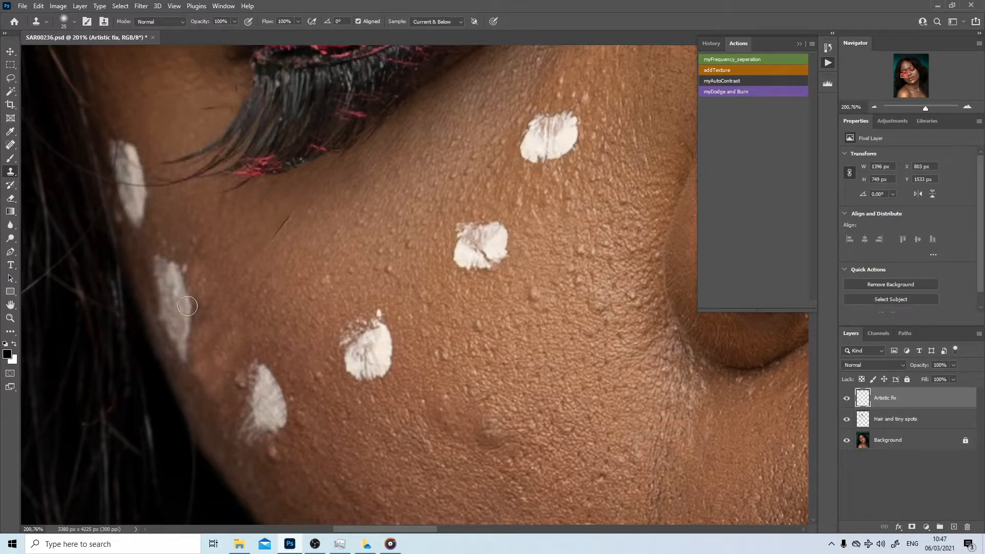
# - Outline the white dot nearest the nose below the left-hand eye with the Lasso, with the feather set to 0 px
pyautogui.press('z')
pyautogui.moveTo(263, 333); pyautogui.dragTo(209, 336)
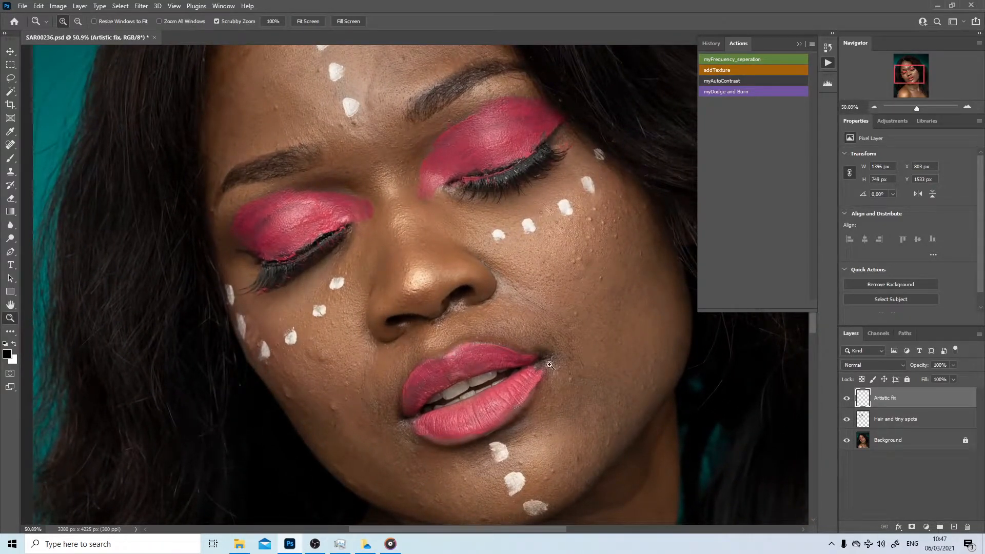
pyautogui.moveTo(329, 342); pyautogui.dragTo(333, 319)
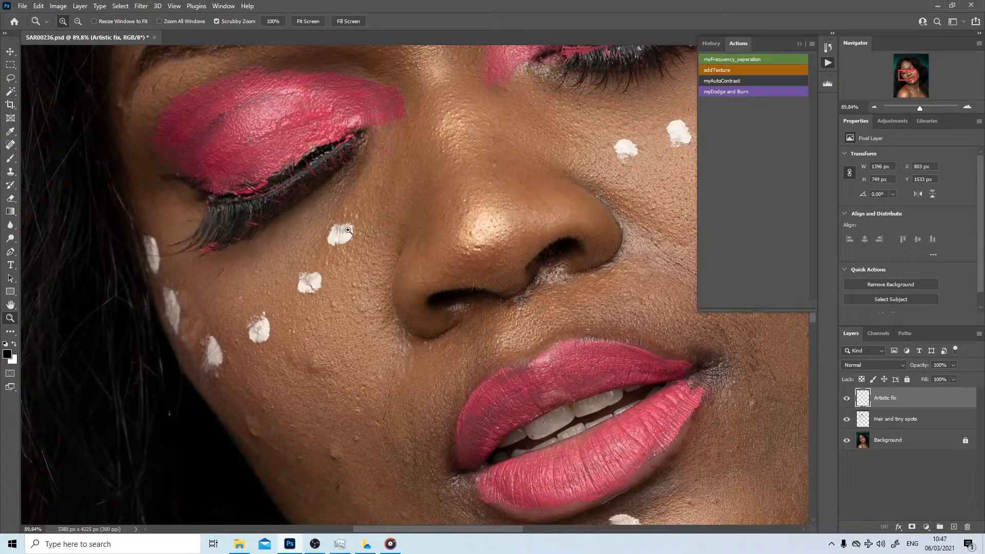
pyautogui.moveTo(327, 277); pyautogui.dragTo(368, 280)
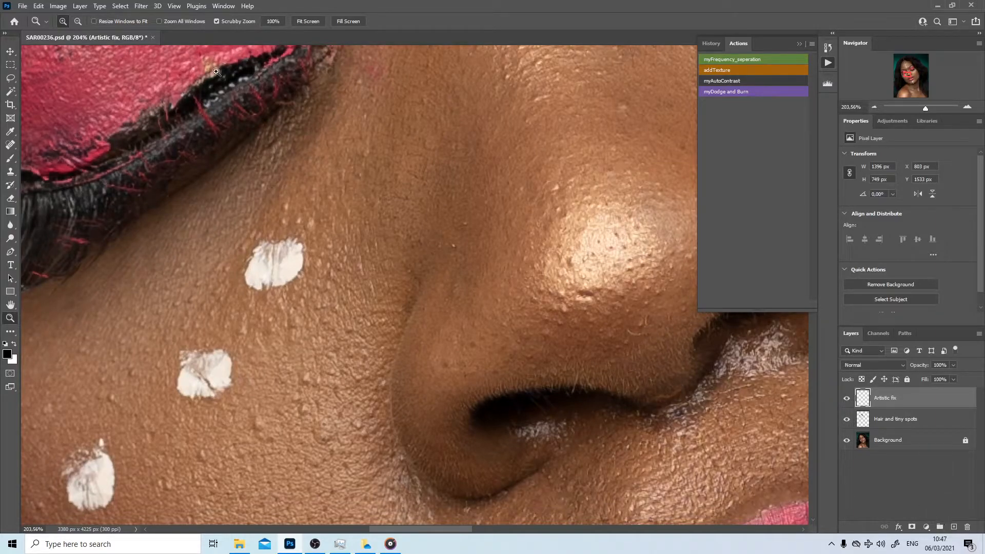
pyautogui.click(10, 79)
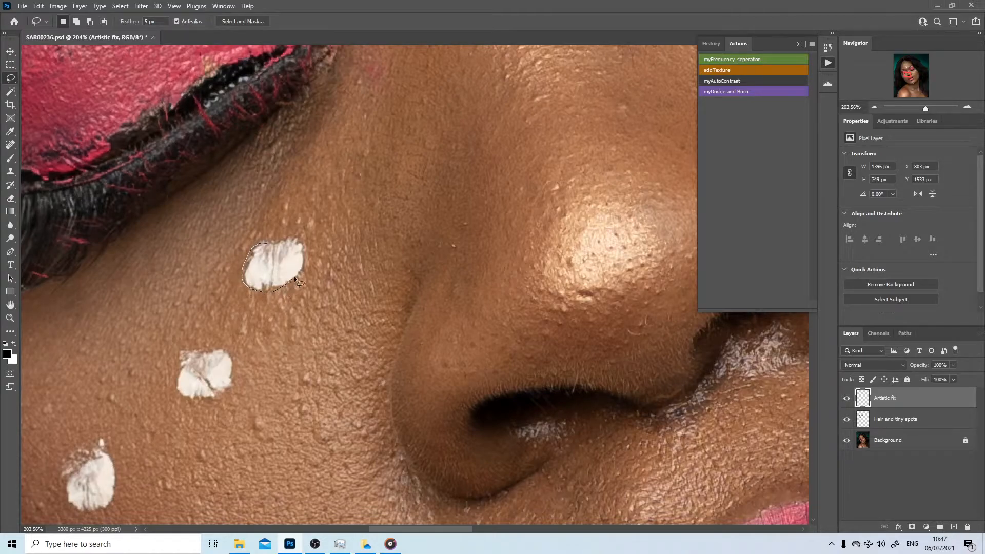
pyautogui.moveTo(290, 238); pyautogui.dragTo(253, 247)
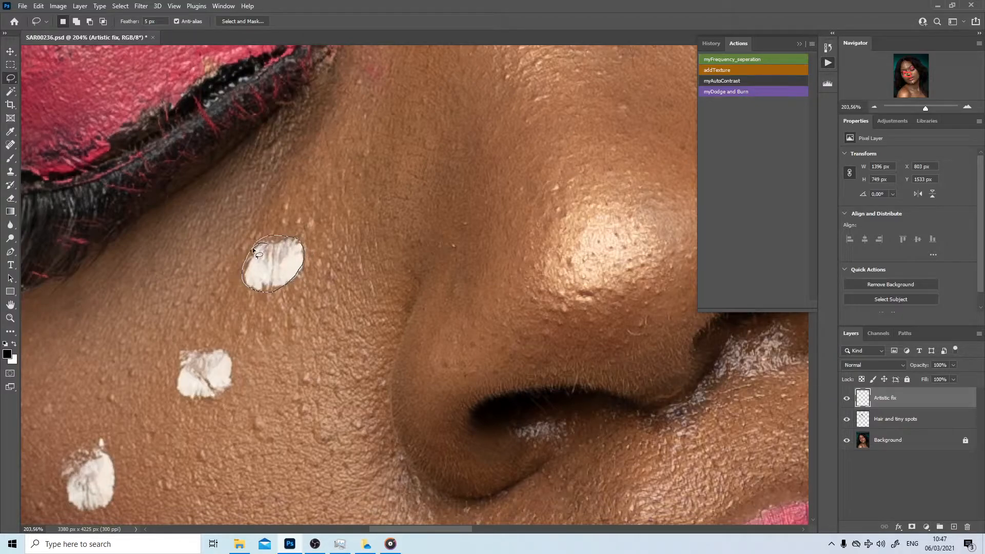
pyautogui.doubleClick(146, 21)
pyautogui.write('0')
pyautogui.click(76, 22)
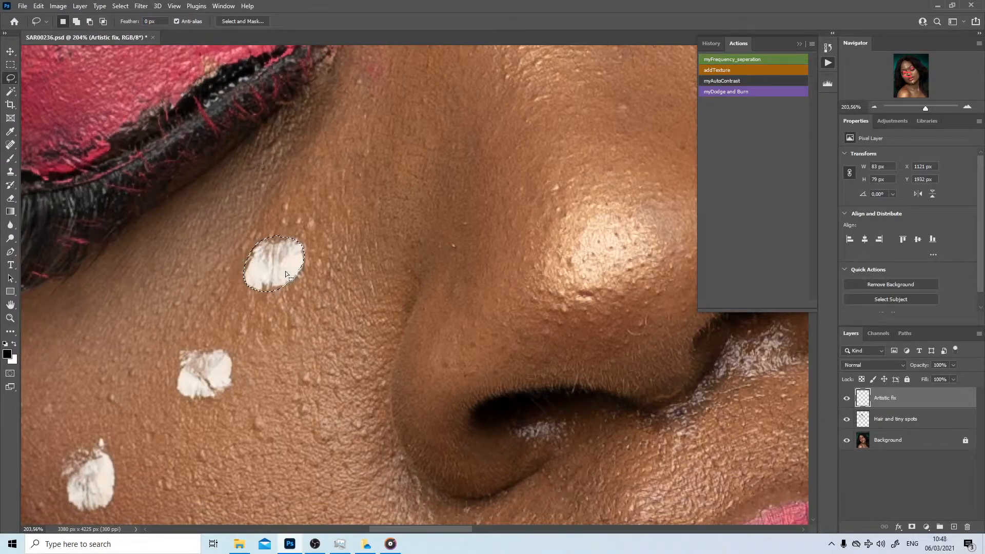
# - Clone white paint over the gaps inside the selected dot with a small Clone Stamp brush
pyautogui.press('z')
pyautogui.moveTo(276, 264); pyautogui.dragTo(297, 268)
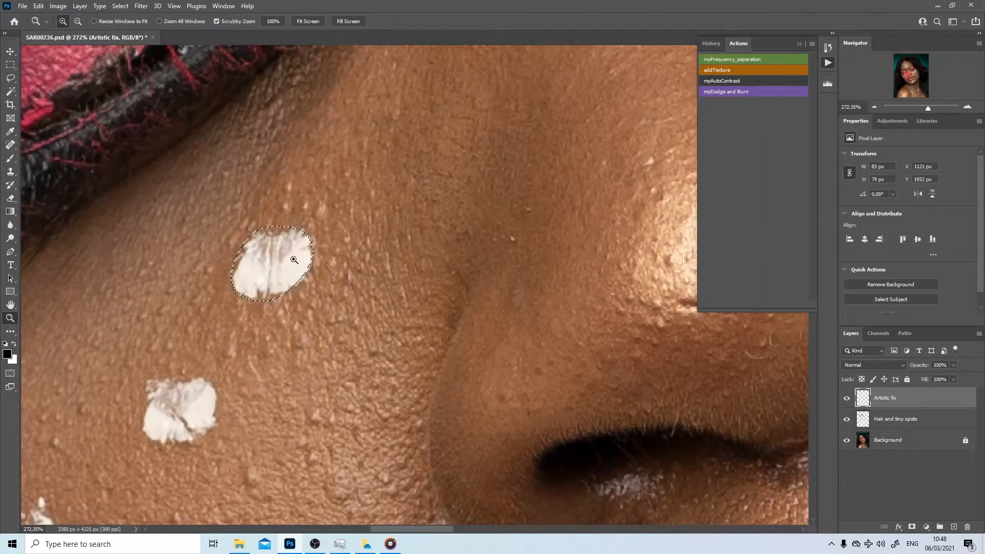
pyautogui.press('s')
pyautogui.press('[')
pyautogui.press('[')
pyautogui.press('[')
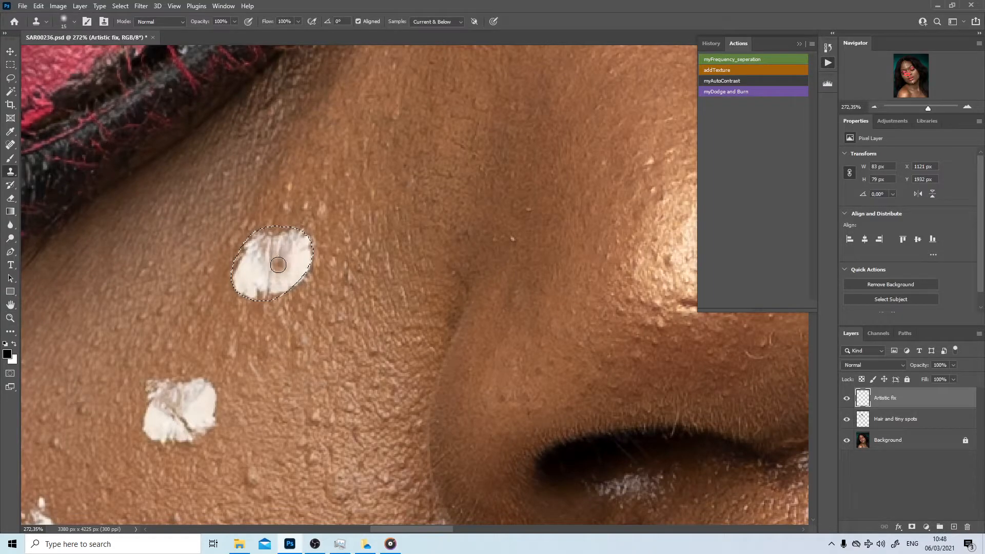
pyautogui.press(']')
pyautogui.press(']')
pyautogui.keyDown('alt'); pyautogui.click(258, 276); pyautogui.keyUp('alt')
pyautogui.moveTo(272, 276); pyautogui.dragTo(270, 260)
pyautogui.moveTo(232, 275); pyautogui.dragTo(279, 243)
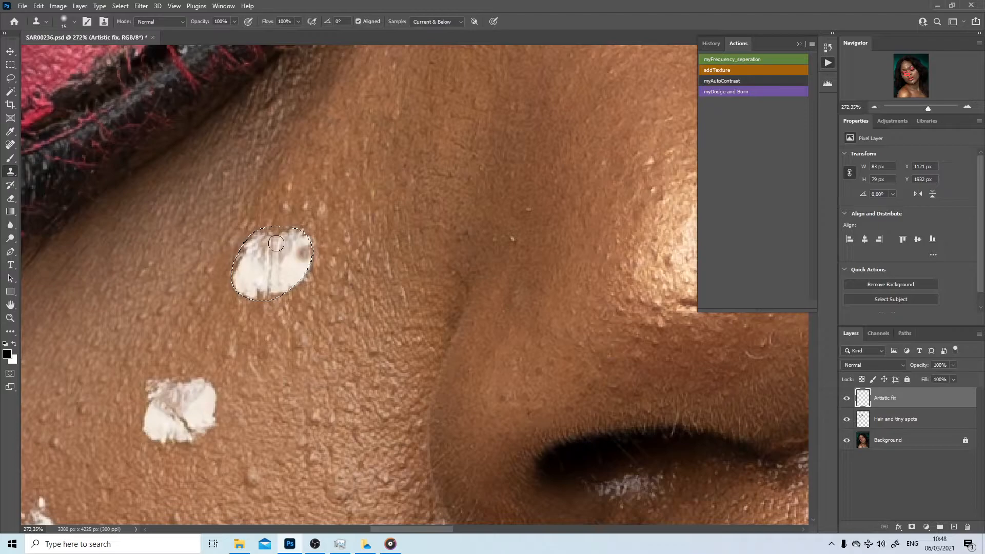
# - Fill the remaining gaps at the dot's lower edge with sampled white, deselect it and compare the dot before and after
pyautogui.keyDown('alt'); pyautogui.click(282, 271); pyautogui.keyUp('alt')
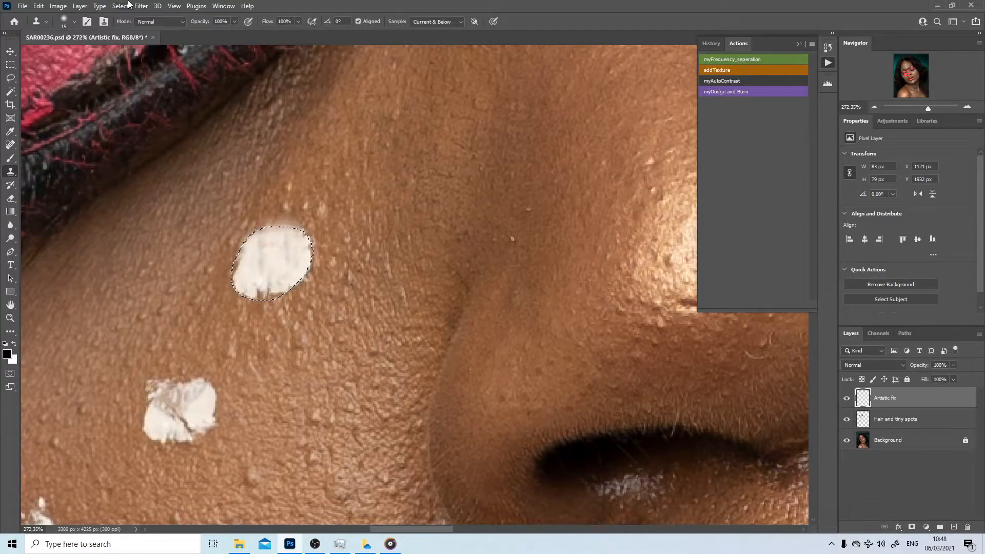
pyautogui.moveTo(255, 288)
pyautogui.mouseDown()
pyautogui.moveTo(249, 293)
pyautogui.moveTo(285, 291)
pyautogui.moveTo(249, 291)
pyautogui.mouseUp()
pyautogui.keyDown('alt'); pyautogui.click(268, 260); pyautogui.keyUp('alt')
pyautogui.hotkey('ctrl', 'd')
pyautogui.click(847, 399)
pyautogui.click(846, 398)
# - Lasso the middle dot under the left-hand eye, clone solid white across its cracks and deselect it
pyautogui.moveTo(123, 295); pyautogui.dragTo(158, 143)
pyautogui.press('l')
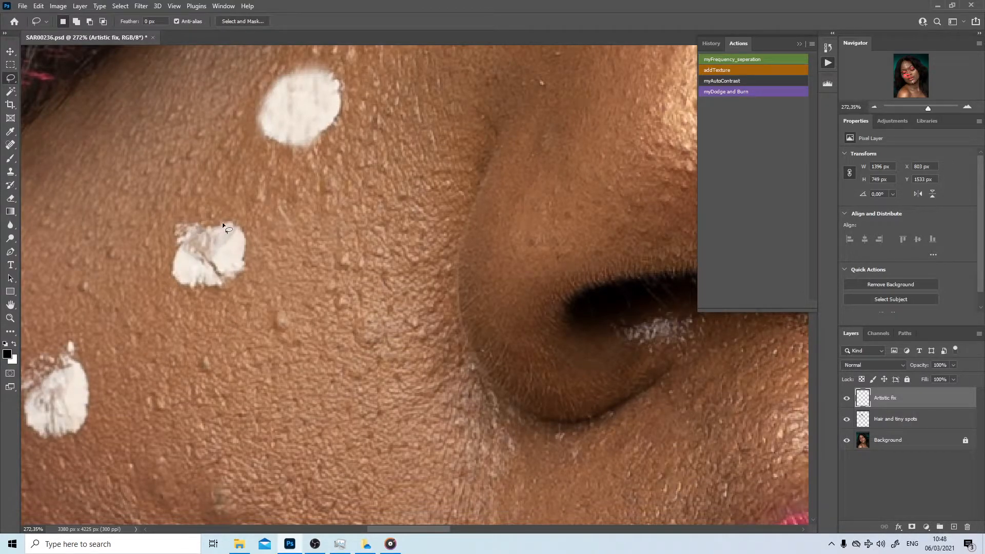
pyautogui.moveTo(222, 224)
pyautogui.mouseDown()
pyautogui.moveTo(186, 231)
pyautogui.moveTo(171, 262)
pyautogui.moveTo(177, 283)
pyautogui.moveTo(205, 288)
pyautogui.moveTo(244, 267)
pyautogui.moveTo(248, 240)
pyautogui.moveTo(235, 222)
pyautogui.moveTo(189, 236)
pyautogui.mouseUp()
pyautogui.press('s')
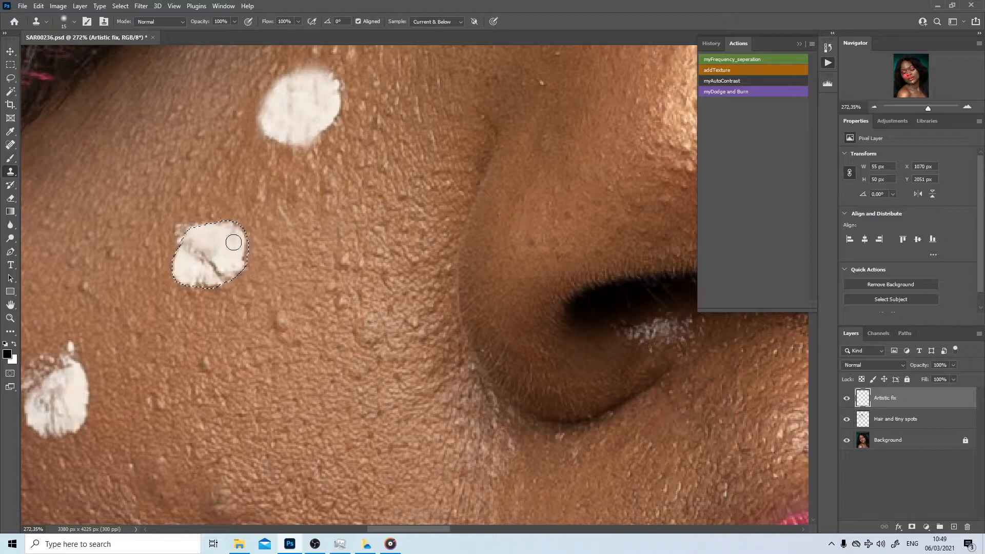
pyautogui.click(186, 245)
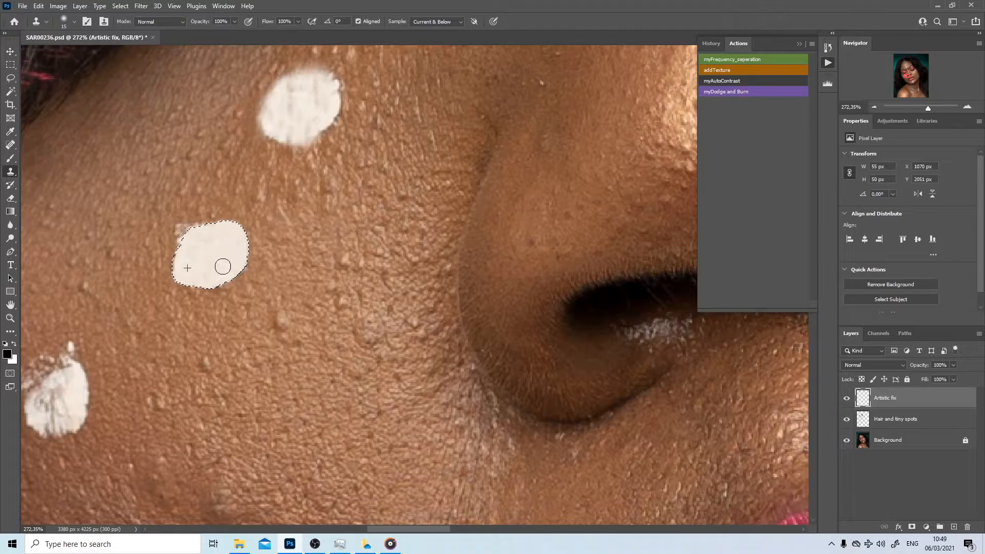
pyautogui.hotkey('ctrl', 'd')
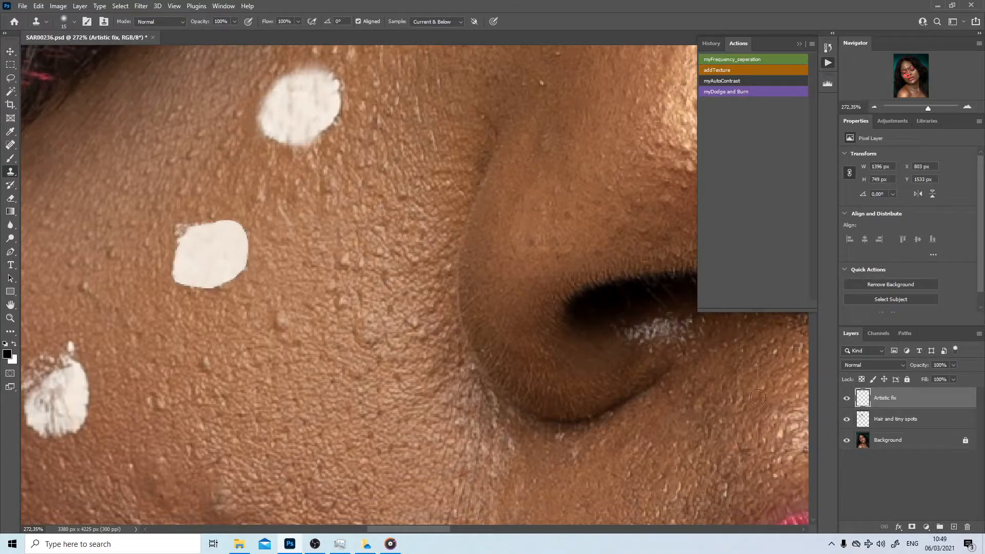
# - Compare the retouched dots with the Artistic fix layer hidden and shown, both close up and across the whole face
pyautogui.click(847, 398)
pyautogui.click(848, 398)
pyautogui.press('z')
pyautogui.moveTo(135, 263); pyautogui.dragTo(88, 271)
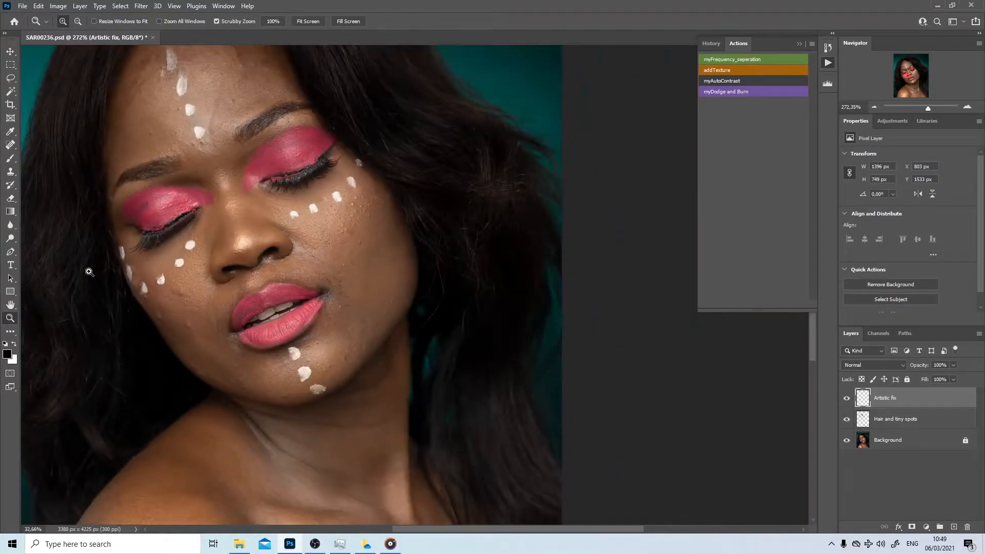
pyautogui.click(848, 399)
pyautogui.click(847, 399)
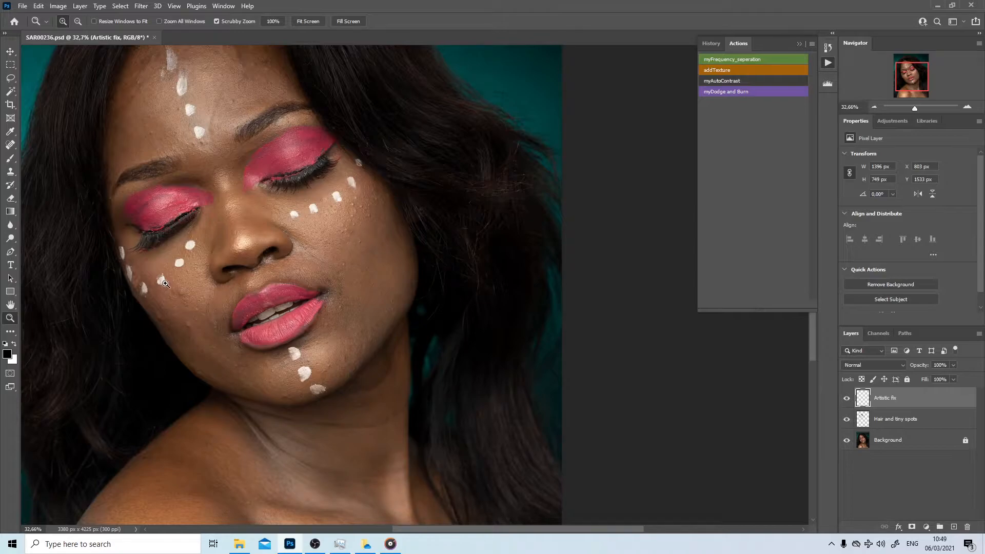
# - Lasso the lowest outer paint mark on the left-hand cheek and clone white paint inside the selection
pyautogui.moveTo(148, 284); pyautogui.dragTo(170, 284)
pyautogui.press('l')
pyautogui.moveTo(195, 237); pyautogui.dragTo(194, 239)
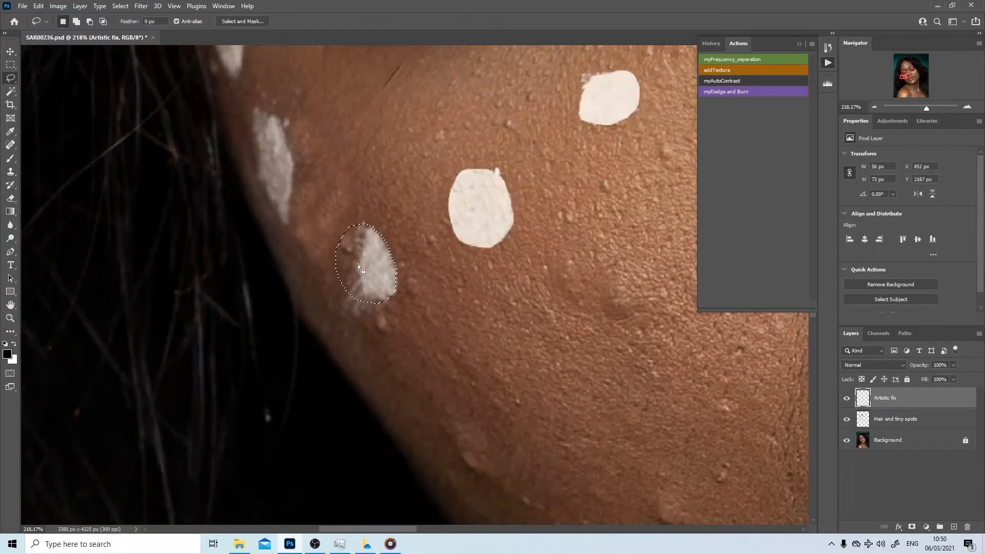
pyautogui.press('s')
pyautogui.moveTo(362, 265); pyautogui.dragTo(368, 273)
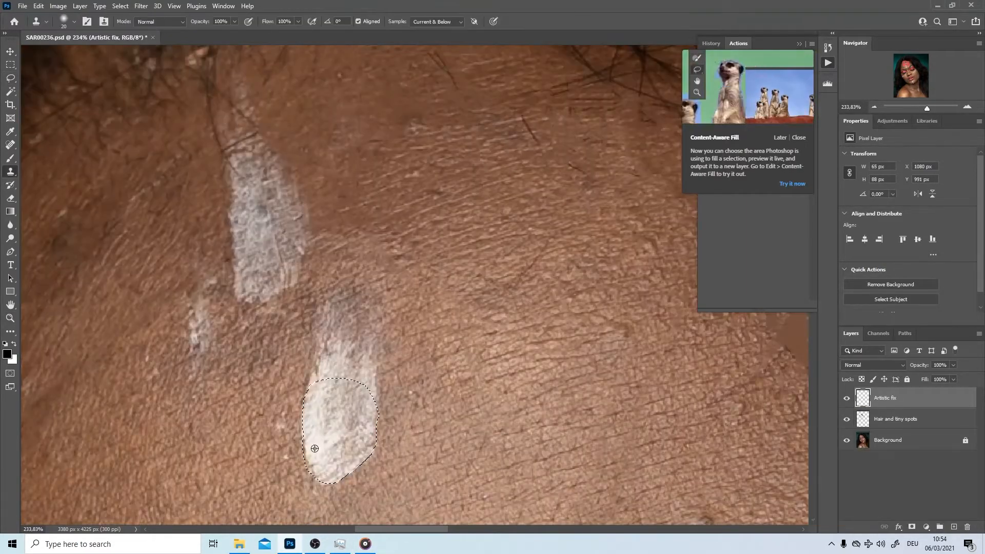
# - Clone white paint into the outlined forehead mark and retouch the faded mark above it
pyautogui.moveTo(314, 448); pyautogui.dragTo(339, 431)
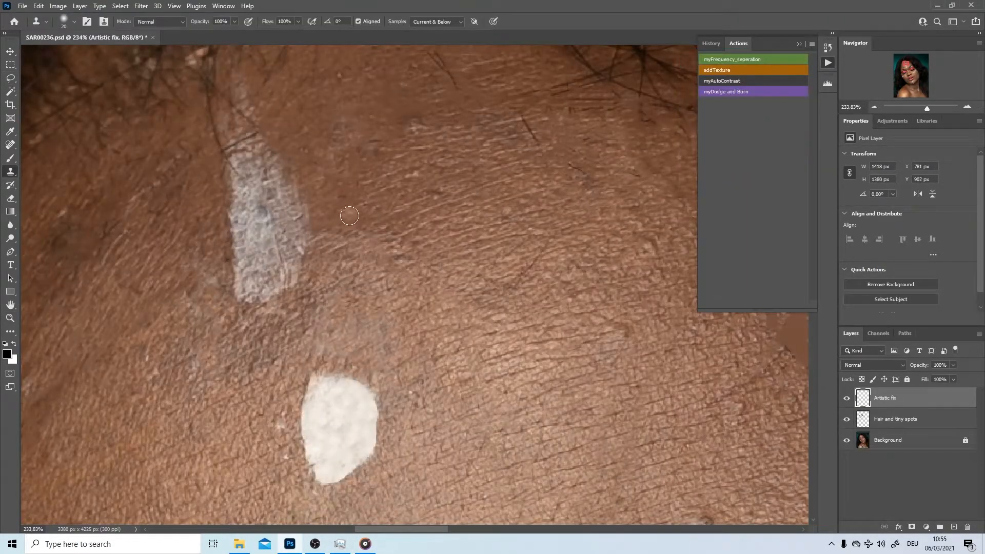
pyautogui.moveTo(267, 215)
pyautogui.mouseDown()
pyautogui.moveTo(235, 249)
pyautogui.moveTo(286, 257)
pyautogui.mouseUp()
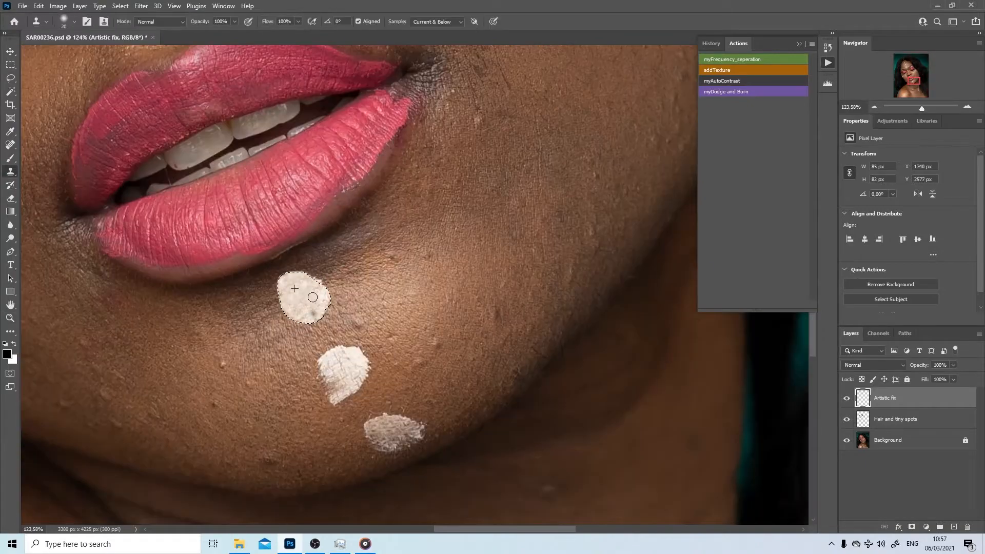
# - Clone solid white paint over the marks on the chin and the row of marks under the right-hand eye
pyautogui.moveTo(345, 374)
pyautogui.mouseDown()
pyautogui.moveTo(336, 382)
pyautogui.moveTo(349, 367)
pyautogui.mouseUp()
pyautogui.moveTo(380, 429); pyautogui.dragTo(405, 436)
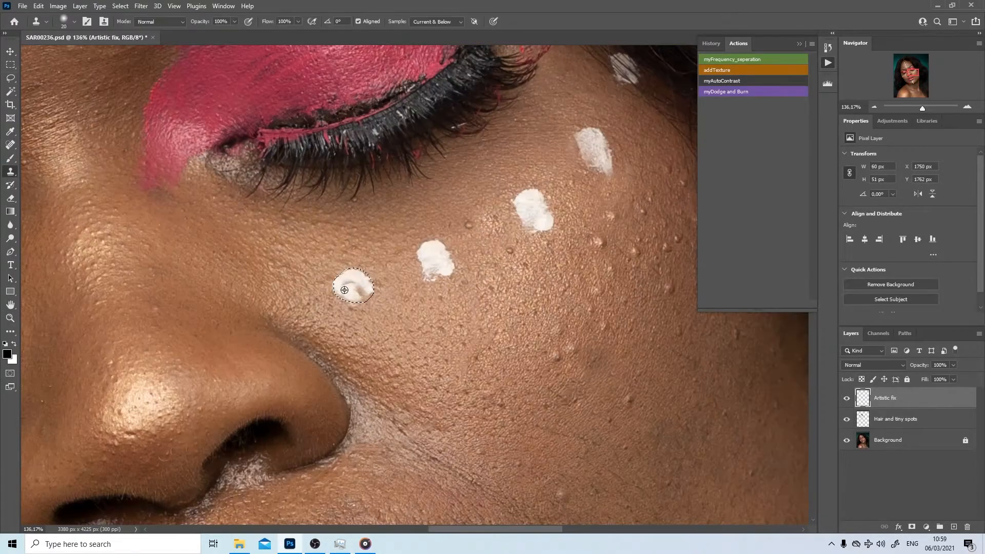
pyautogui.moveTo(344, 290); pyautogui.dragTo(352, 282)
pyautogui.moveTo(426, 254); pyautogui.dragTo(436, 262)
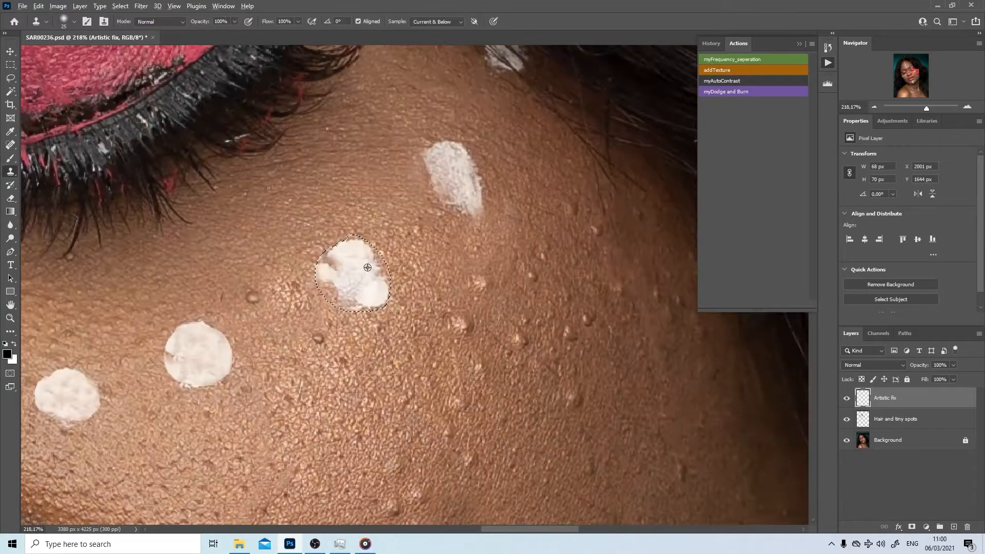
pyautogui.moveTo(323, 229); pyautogui.dragTo(303, 290)
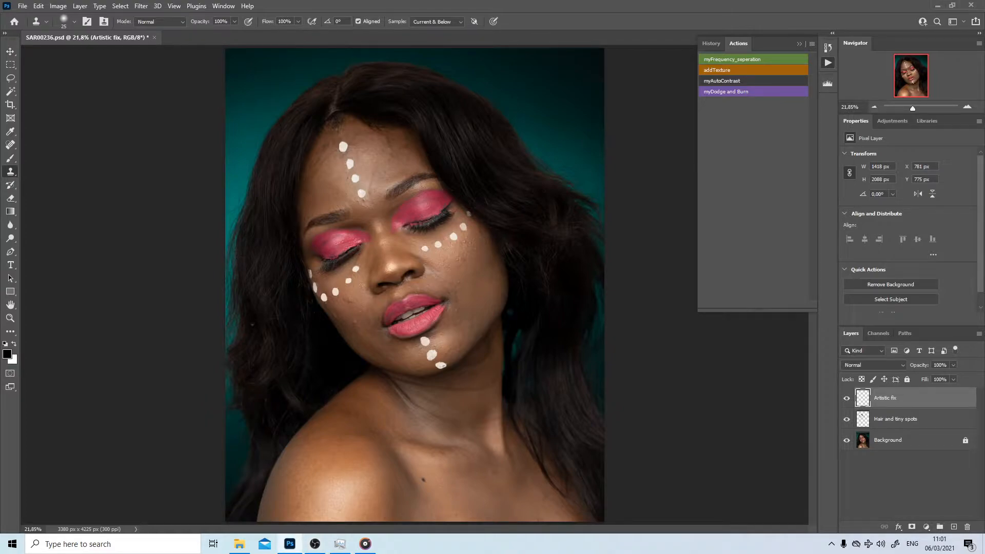
# - Compare the whole face with the Artistic fix layer hidden and shown to check the retouched paint dots
pyautogui.press('z')
pyautogui.moveTo(345, 306)
pyautogui.mouseDown()
pyautogui.moveTo(390, 306)
pyautogui.moveTo(197, 434)
pyautogui.moveTo(213, 398)
pyautogui.mouseUp()
pyautogui.press('space')
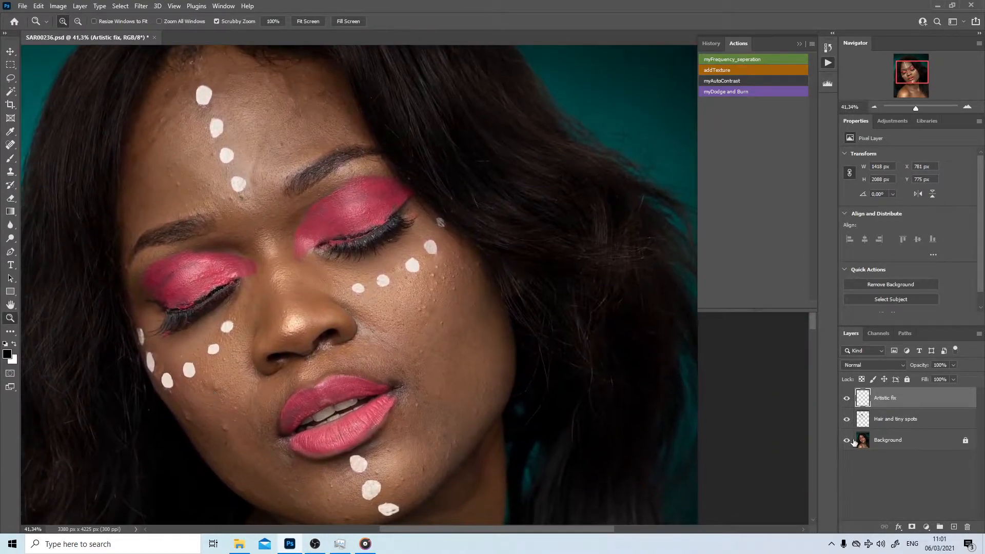
pyautogui.click(845, 400)
pyautogui.click(846, 400)
pyautogui.moveTo(479, 444); pyautogui.dragTo(465, 442)
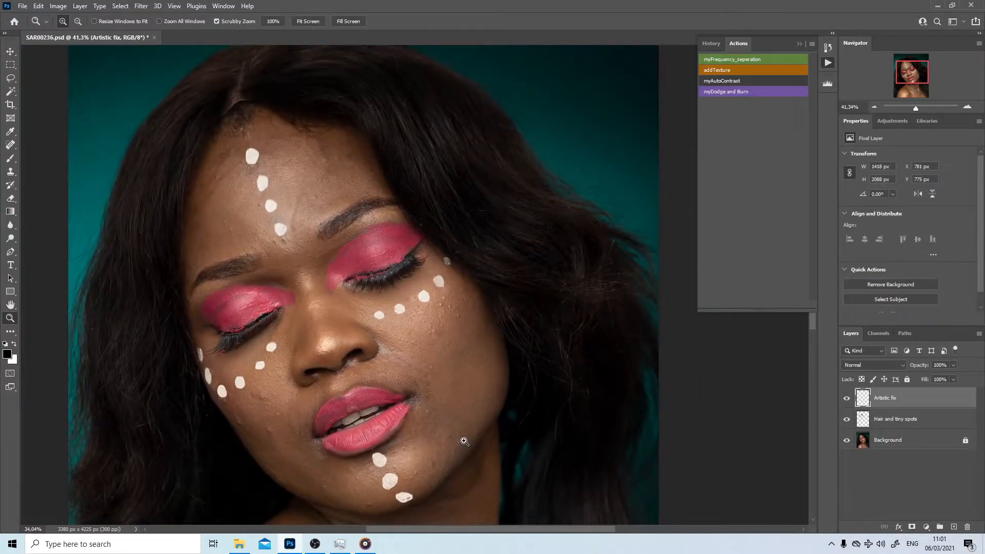
pyautogui.click(846, 400)
pyautogui.click(846, 400)
pyautogui.click(847, 400)
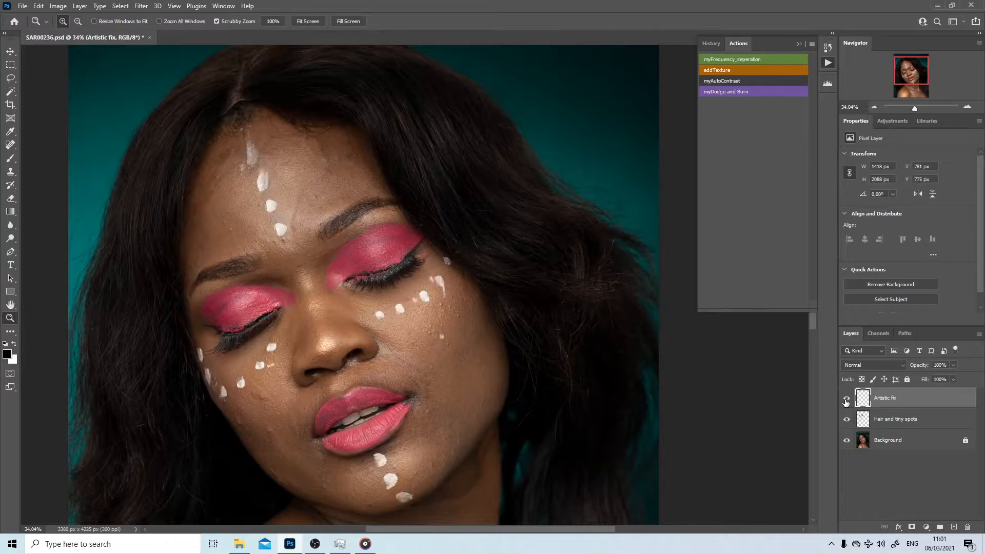
pyautogui.click(846, 400)
pyautogui.click(846, 418)
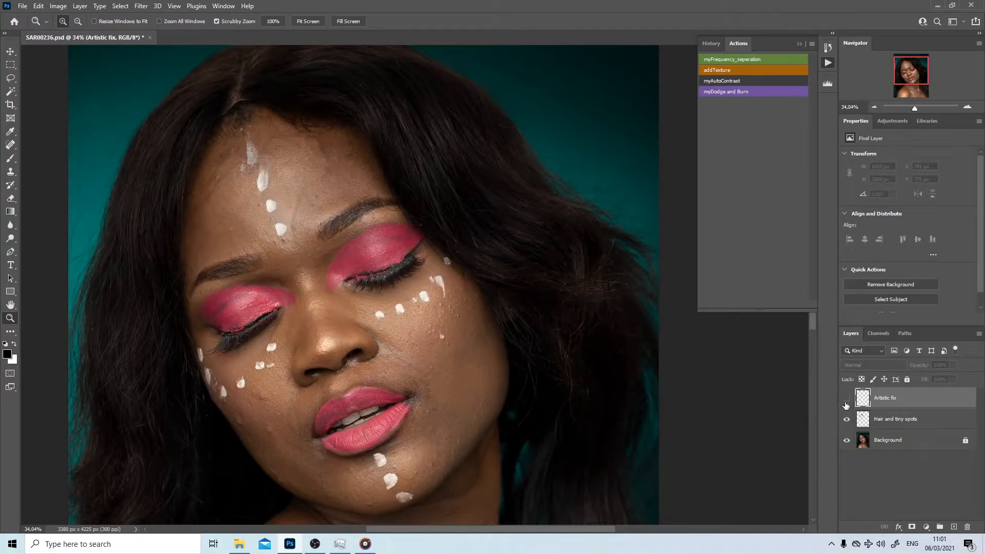
pyautogui.click(846, 400)
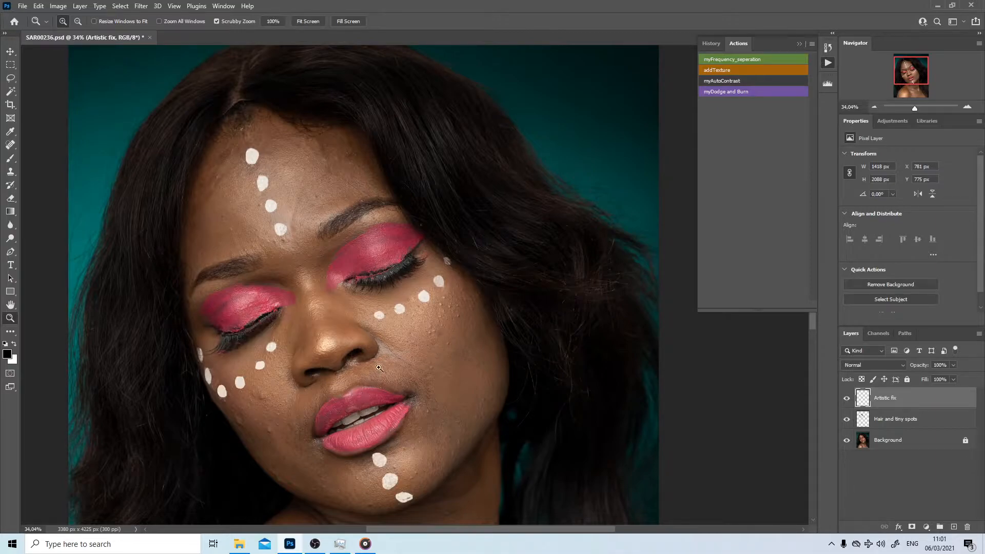
pyautogui.moveTo(386, 355)
pyautogui.mouseDown()
pyautogui.moveTo(359, 353)
pyautogui.moveTo(382, 352)
pyautogui.mouseUp()
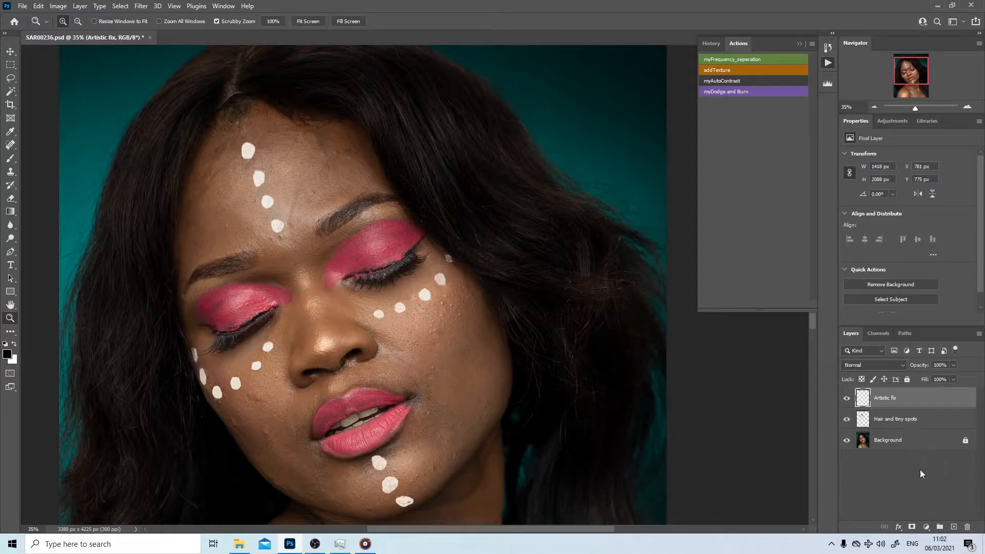
# - Add a layer above Artistic fix, stamp all visible layers into it and duplicate the stamped layer
pyautogui.click(954, 527)
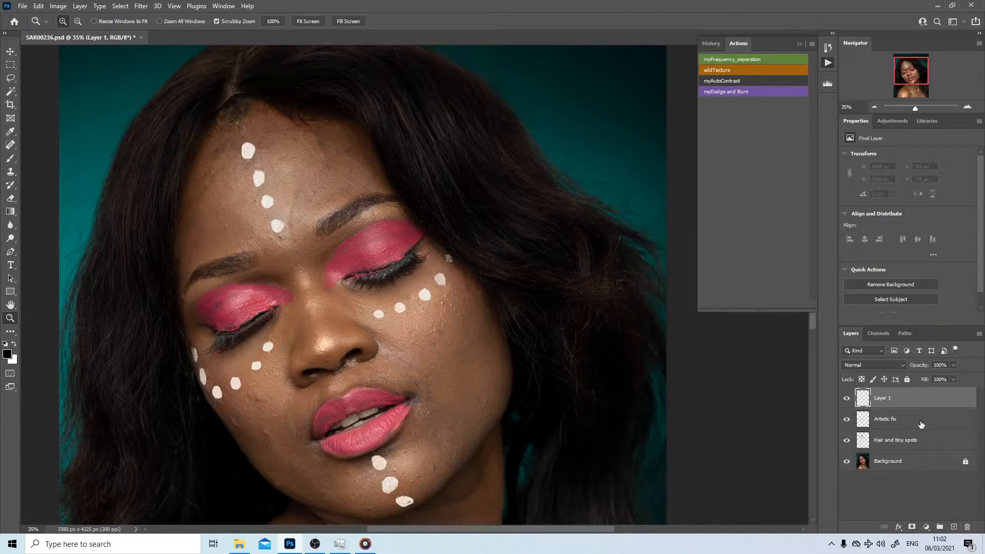
pyautogui.hotkey('ctrl', 'alt', 'shift', 'e')
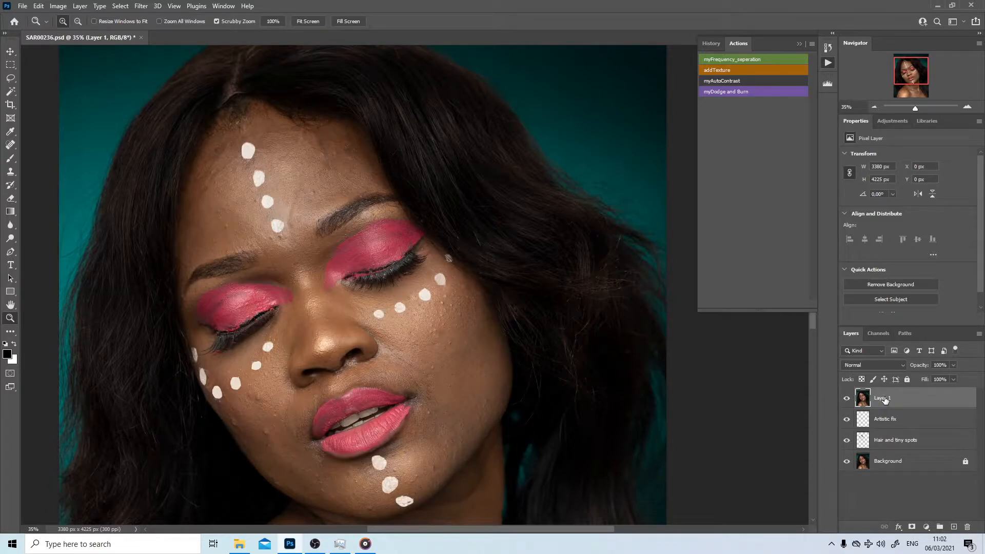
pyautogui.hotkey('ctrl', 'j')
# - Rename the lower stamped layer as Color and its copy above as Texture
pyautogui.doubleClick(883, 419)
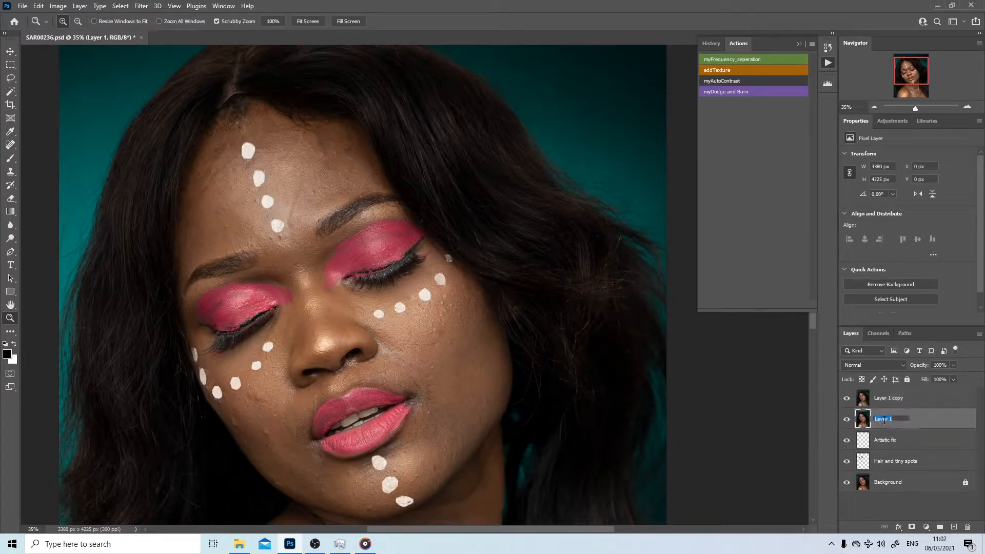
pyautogui.write('Color')
pyautogui.doubleClick(891, 398)
pyautogui.write('Texture')
pyautogui.press('Return')
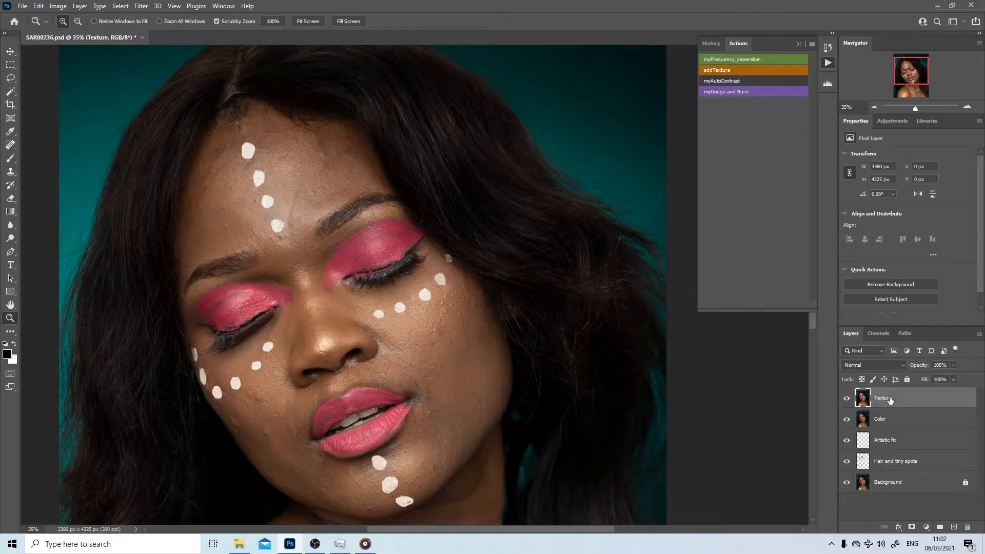
# - Hide the Texture layer and apply a Gaussian Blur with a 6-pixel radius to the Color layer
pyautogui.click(847, 398)
pyautogui.click(879, 418)
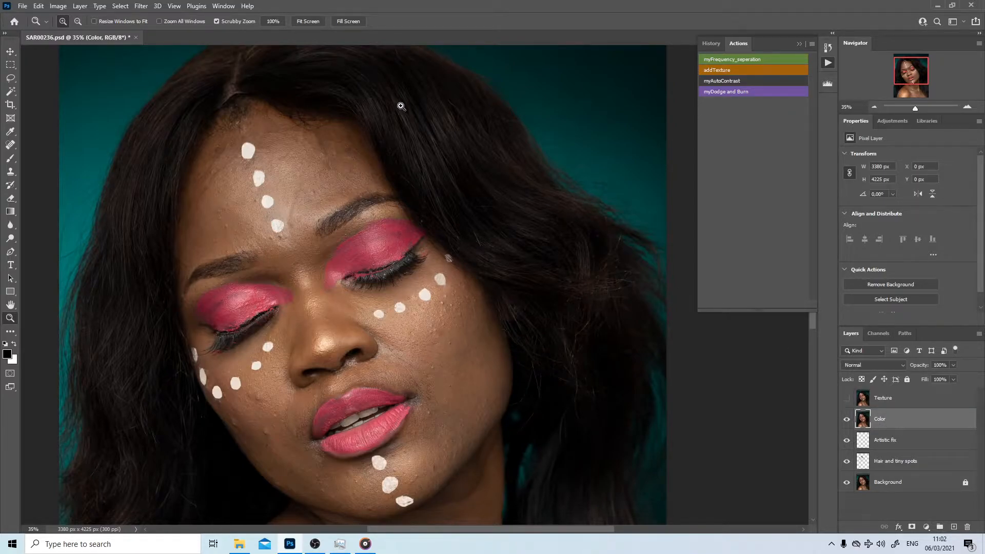
pyautogui.click(141, 6)
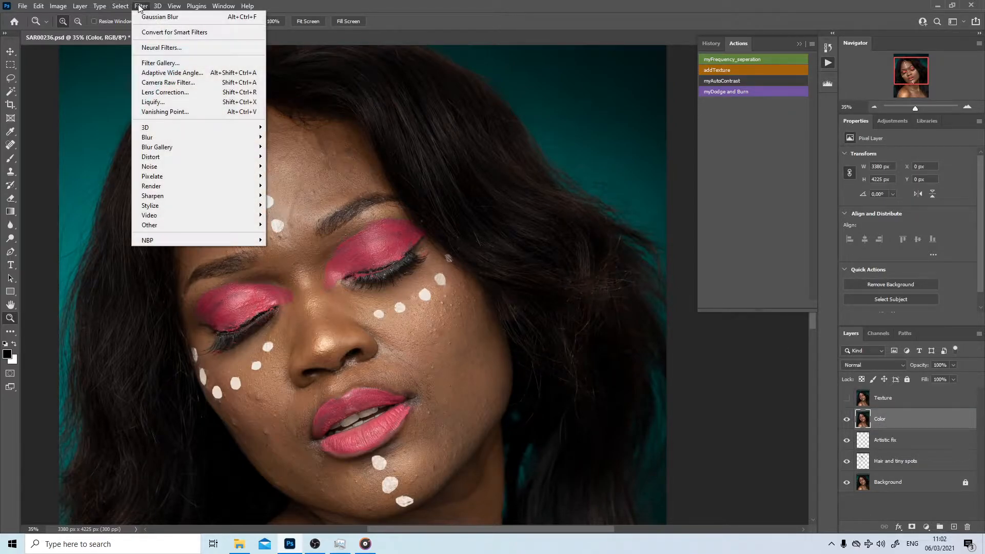
pyautogui.moveTo(188, 137)
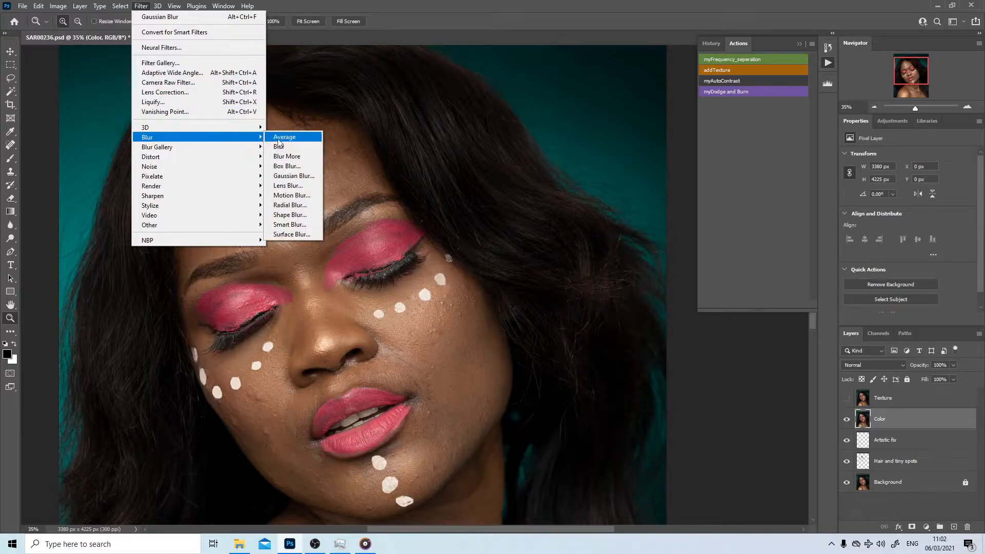
pyautogui.click(290, 176)
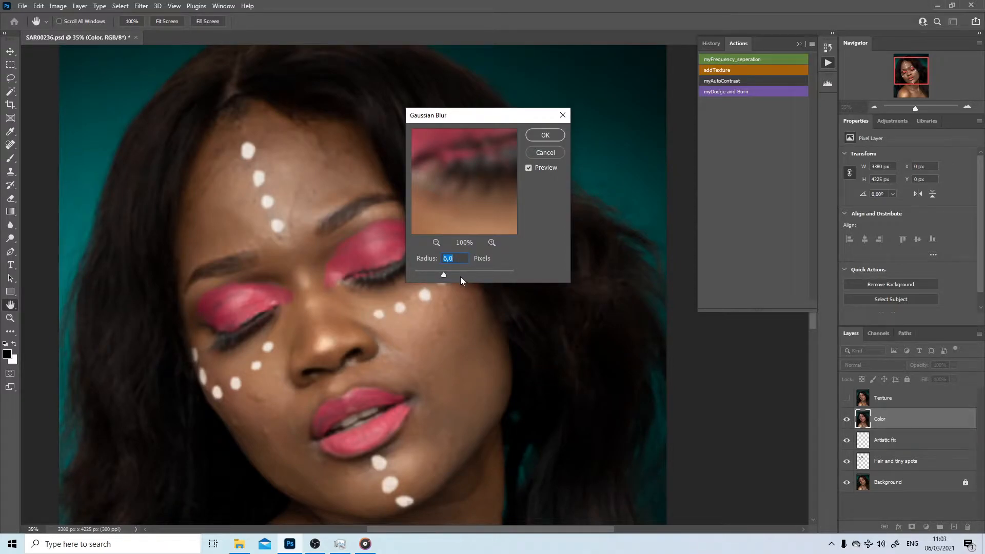
pyautogui.click(457, 273)
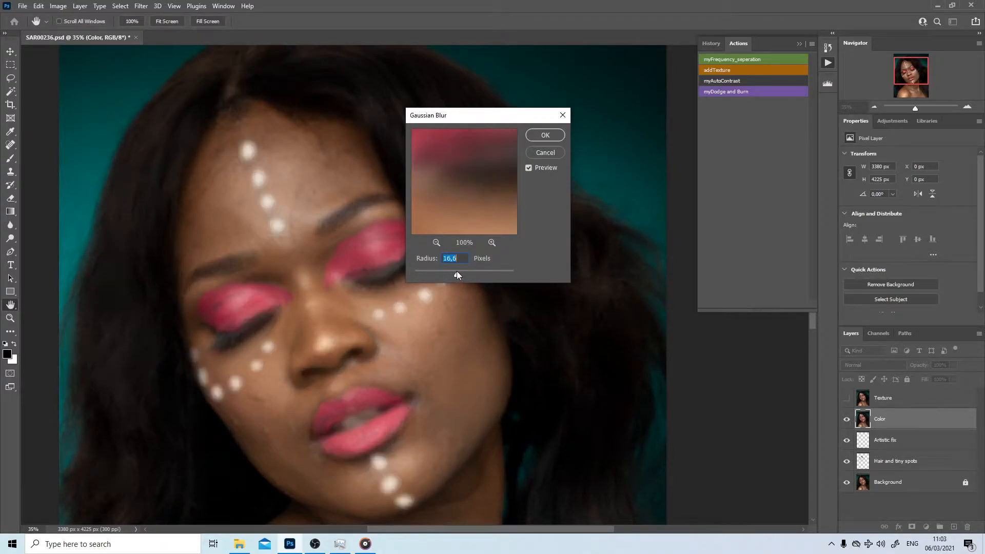
pyautogui.moveTo(460, 272); pyautogui.dragTo(459, 273)
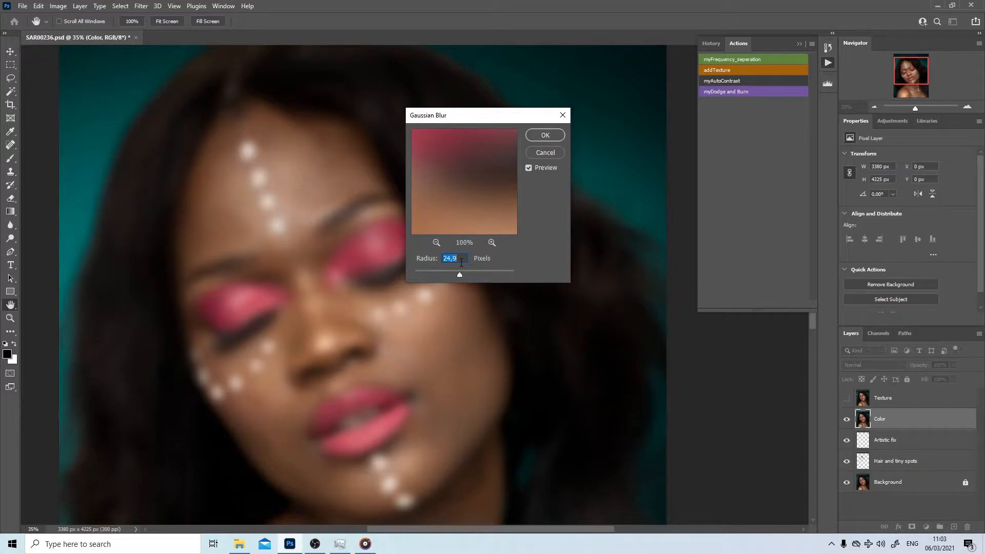
pyautogui.write('6')
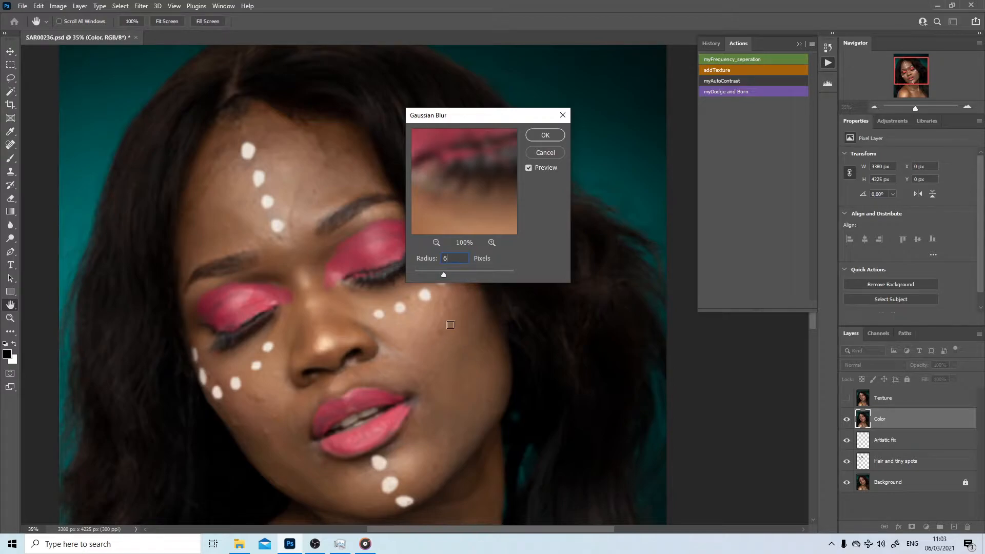
pyautogui.click(546, 136)
pyautogui.press('z')
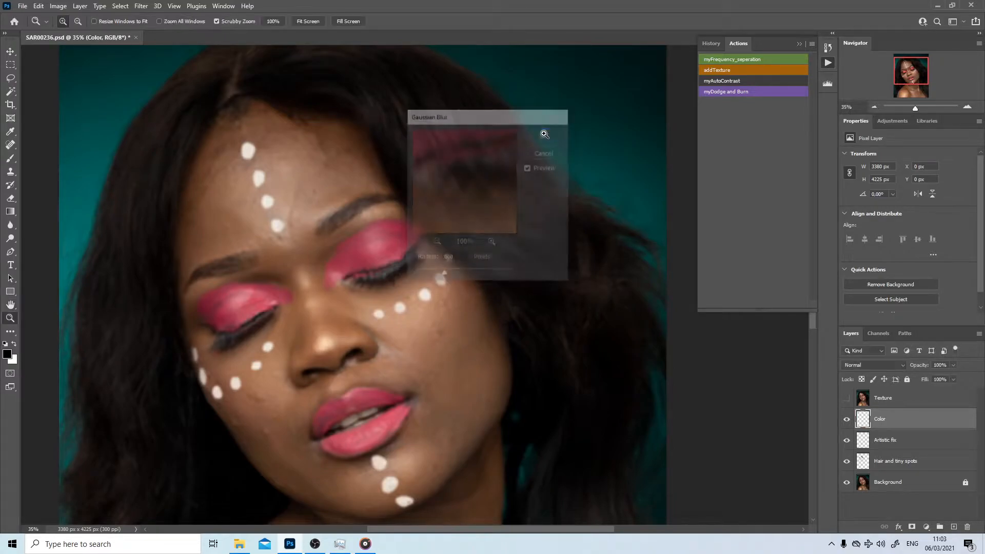
# - Show and select the Texture layer, and set up Apply Image with Subtract blending, scale 2 and offset 128
pyautogui.click(847, 399)
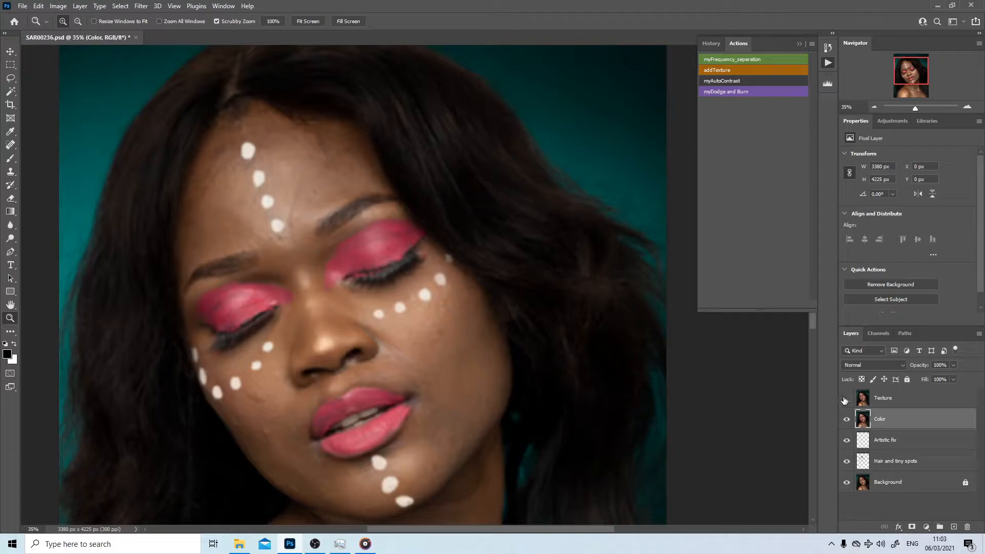
pyautogui.click(882, 401)
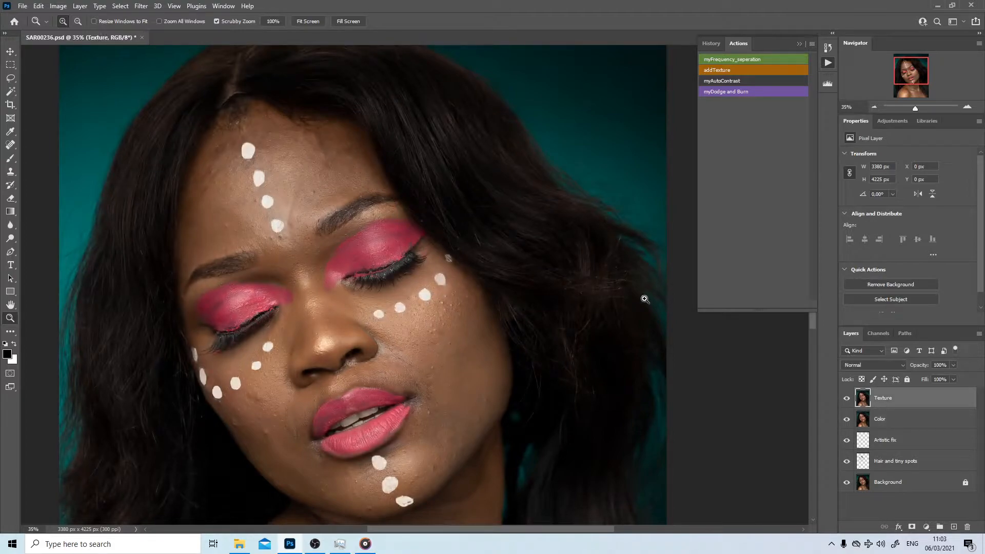
pyautogui.click(58, 6)
pyautogui.click(76, 156)
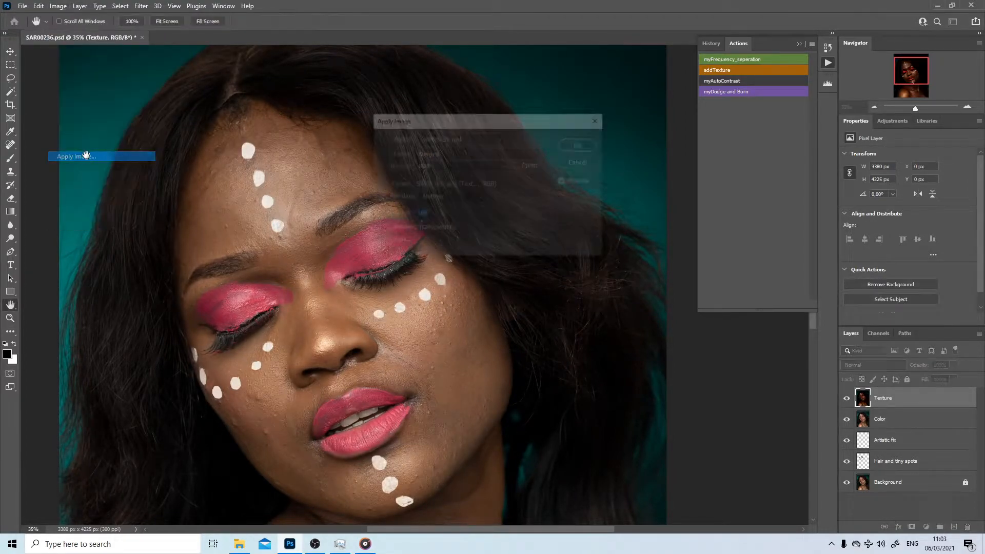
pyautogui.click(446, 197)
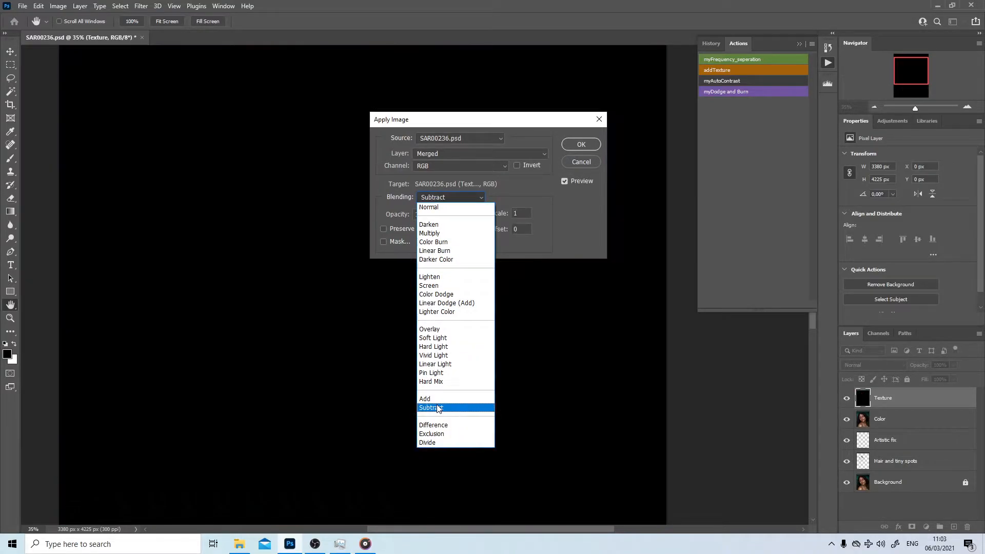
pyautogui.click(434, 407)
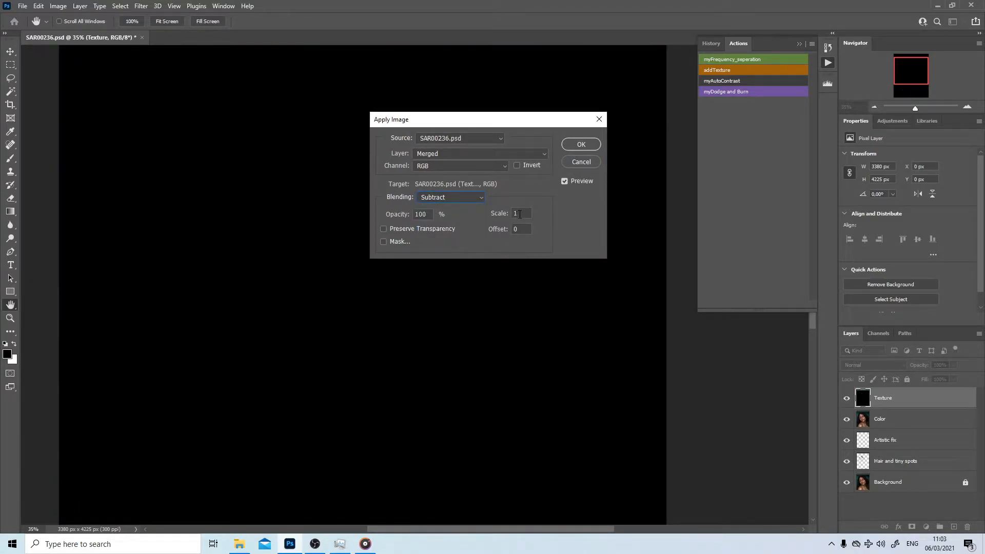
pyautogui.press('Tab')
pyautogui.write('128')
pyautogui.hotkey('shift', 'Tab')
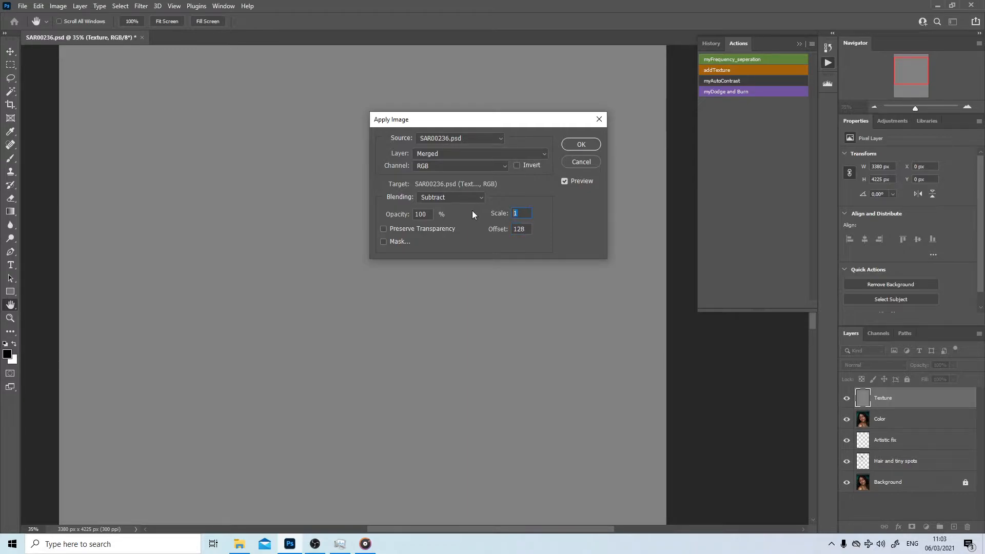
pyautogui.write('2')
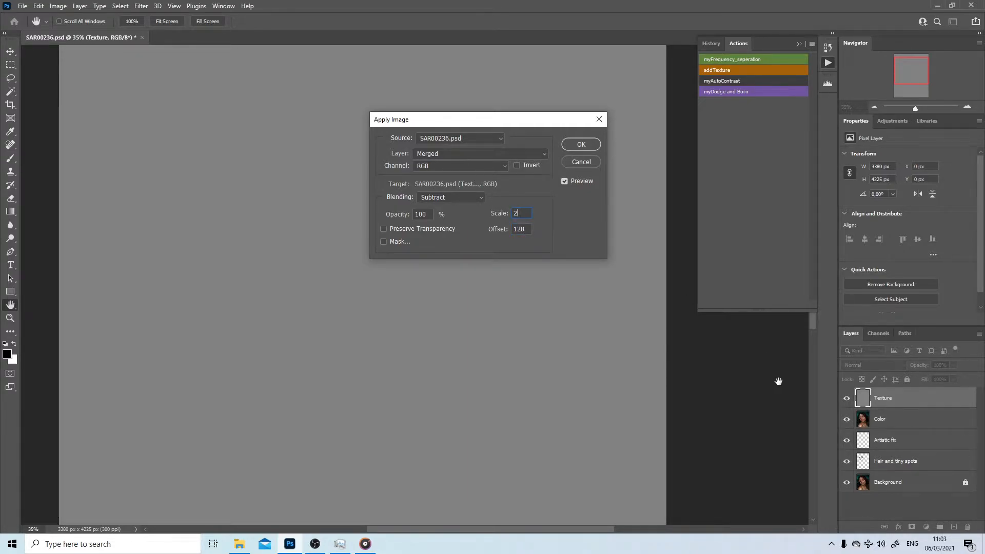
# - Use the Color layer as the Apply Image source and apply it to the Texture layer
pyautogui.click(454, 154)
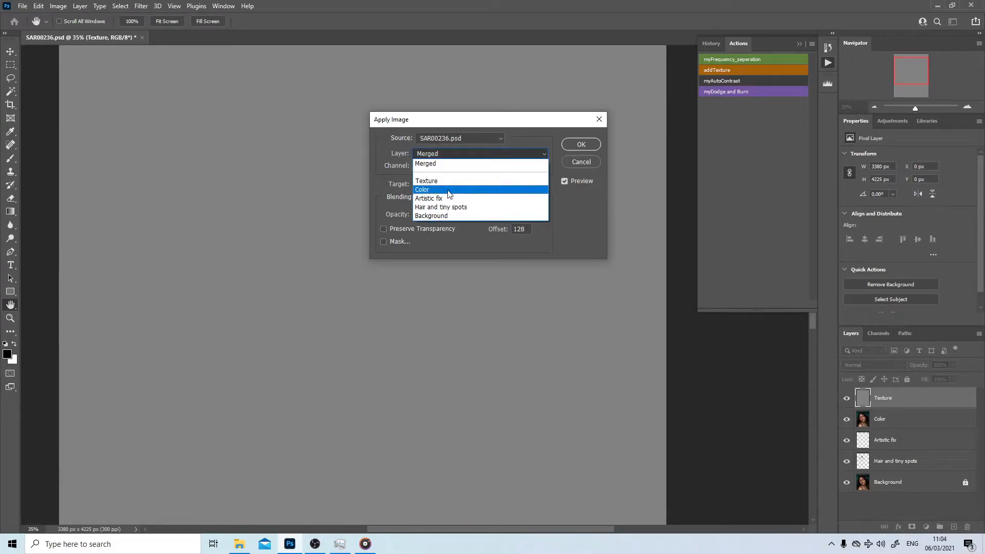
pyautogui.click(448, 189)
pyautogui.click(457, 154)
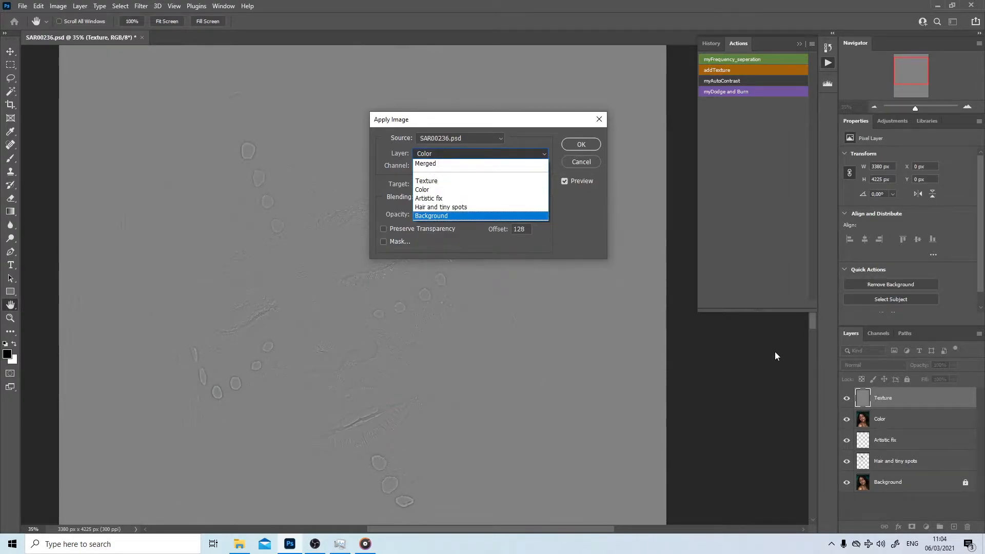
pyautogui.click(476, 190)
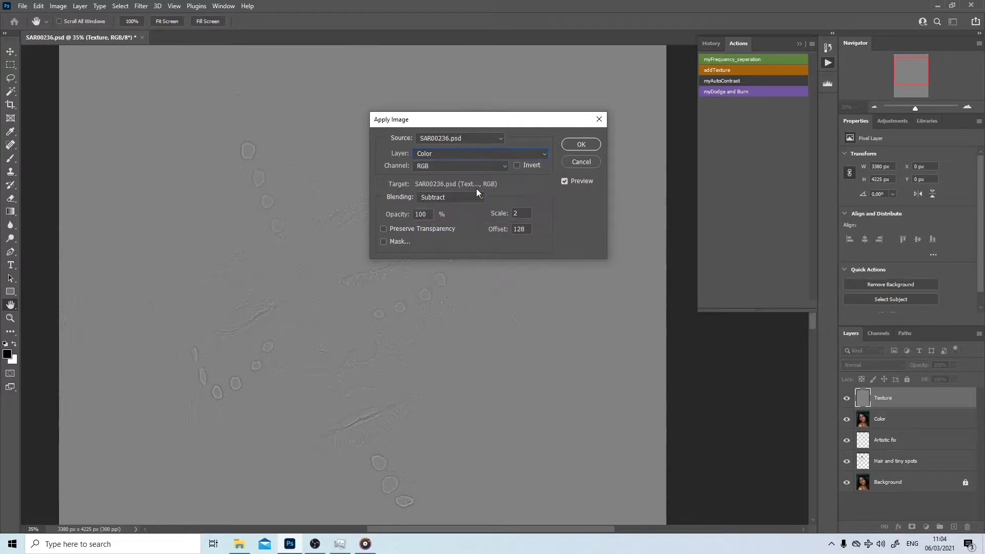
pyautogui.click(581, 145)
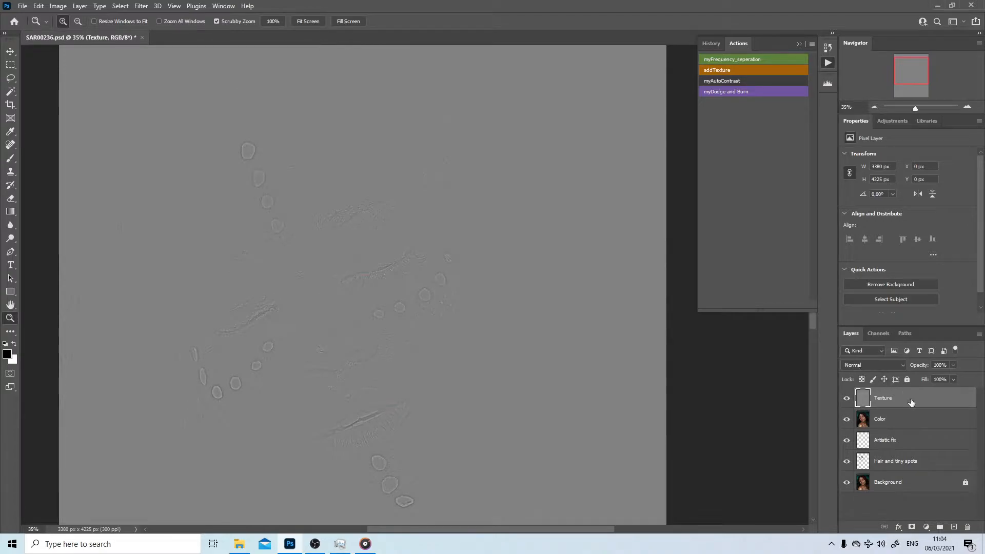
# - Set the Texture layer's blend mode to Linear Light and group it with the Color layer
pyautogui.click(877, 365)
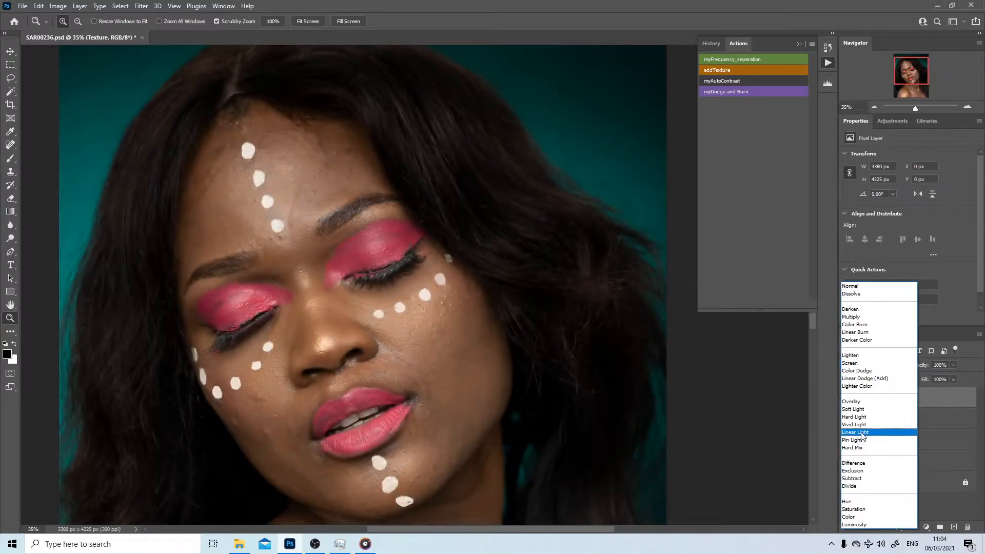
pyautogui.click(867, 432)
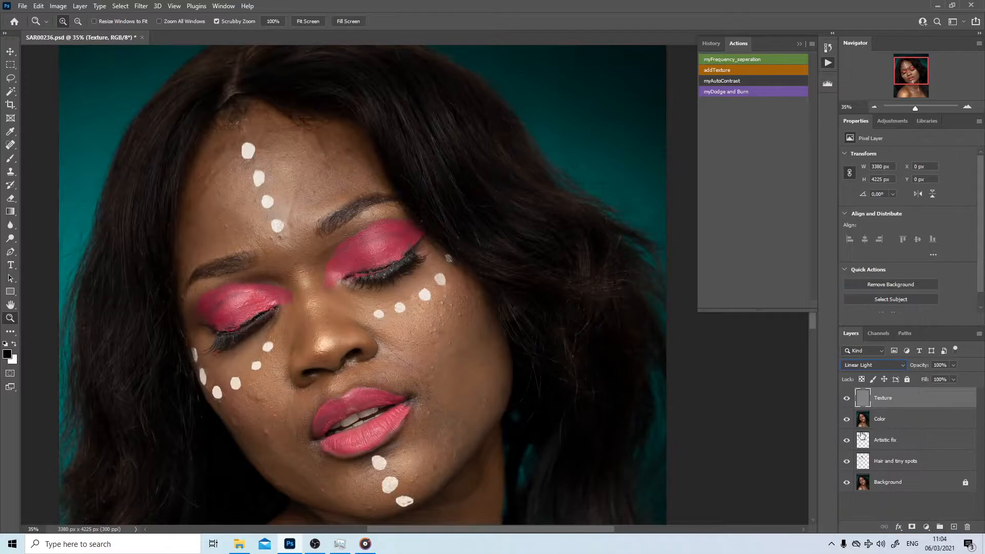
pyautogui.keyDown('shift'); pyautogui.click(888, 419); pyautogui.keyUp('shift')
pyautogui.hotkey('ctrl', 'g')
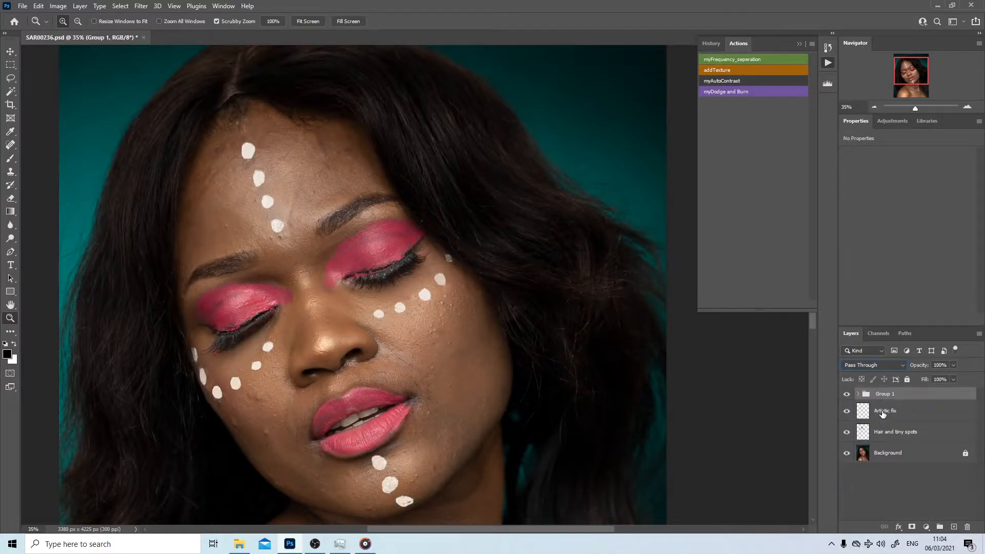
# - Expand Group 1 and toggle the Texture layer's visibility to compare the blurred Color layer with the combined result
pyautogui.click(855, 394)
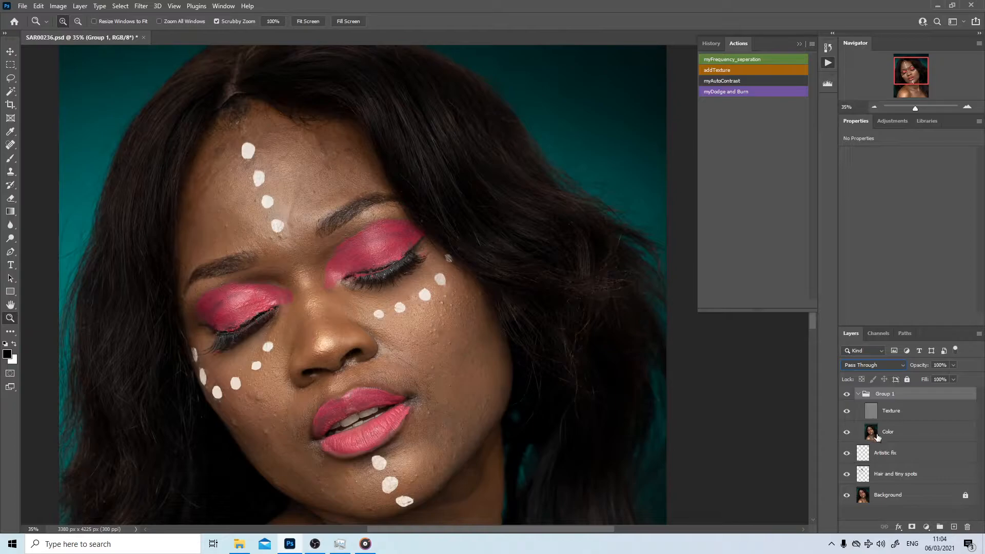
pyautogui.click(847, 411)
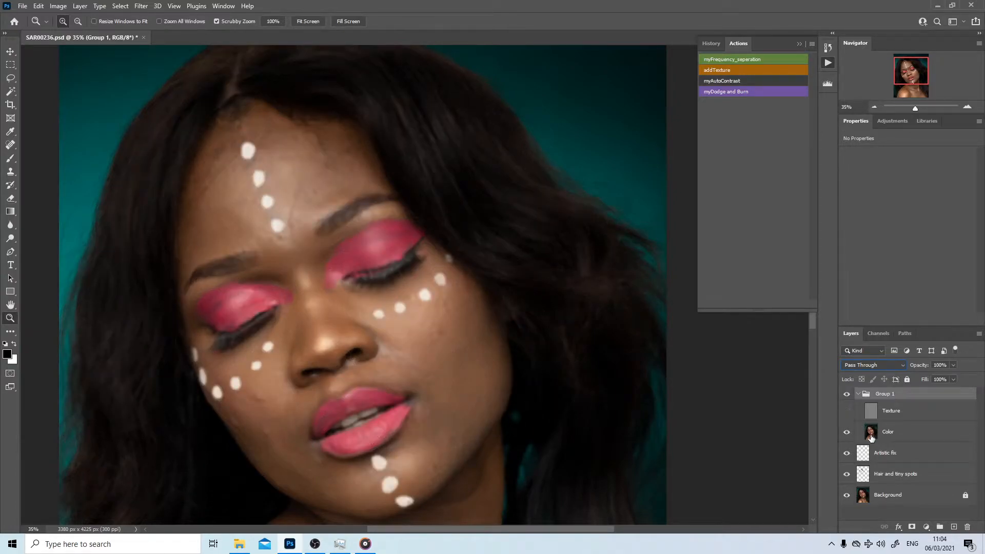
pyautogui.moveTo(407, 328); pyautogui.dragTo(432, 340)
pyautogui.click(843, 413)
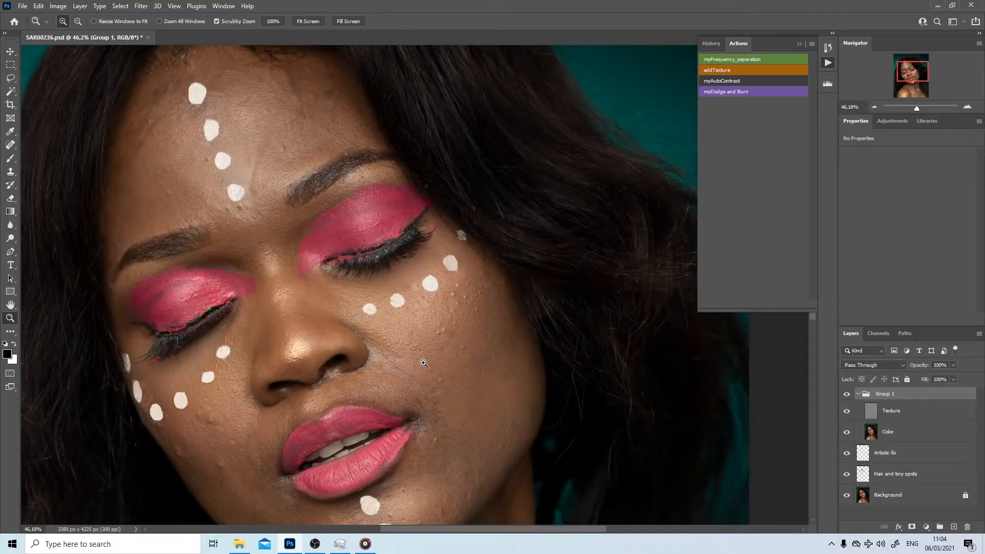
pyautogui.moveTo(424, 363); pyautogui.dragTo(398, 357)
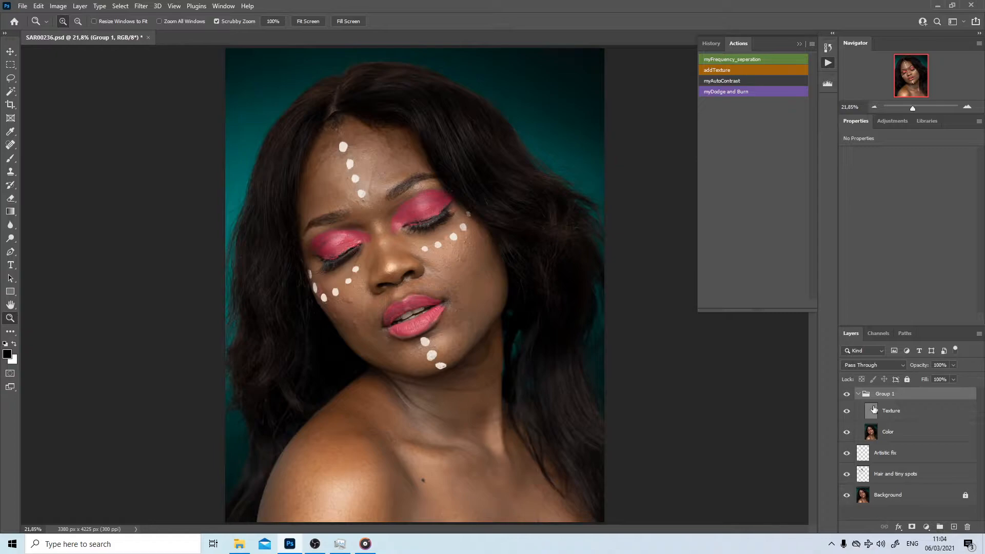
# - Delete Group 1 and rebuild the frequency separation with the myFrequency_seperation action, using a 6-pixel Gaussian Blur radius
pyautogui.moveTo(887, 395); pyautogui.dragTo(968, 527)
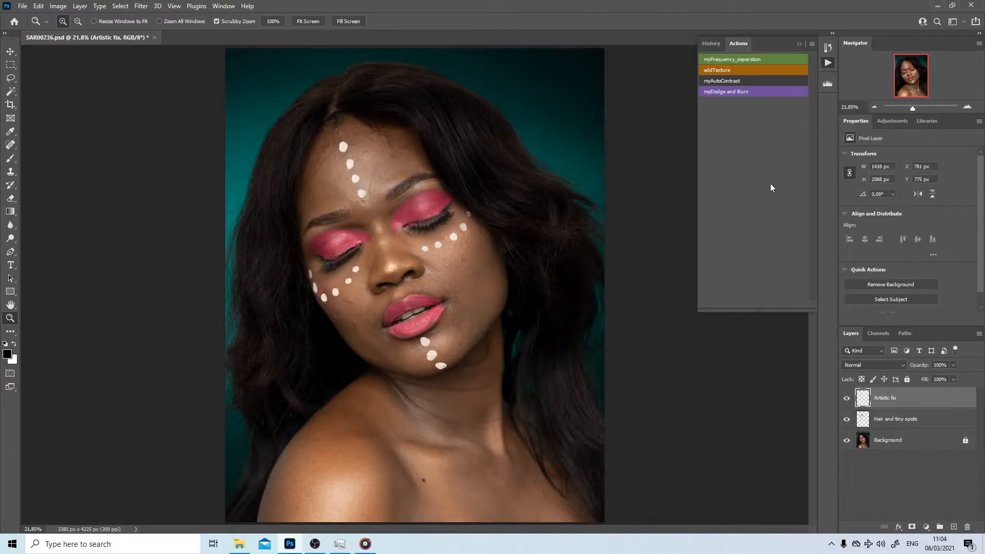
pyautogui.click(747, 60)
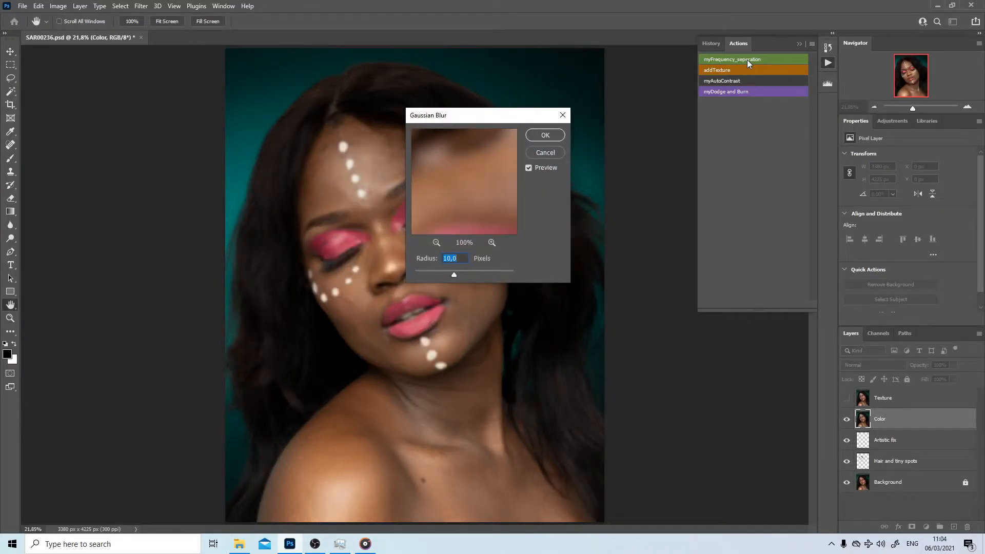
pyautogui.write('6')
pyautogui.press('Return')
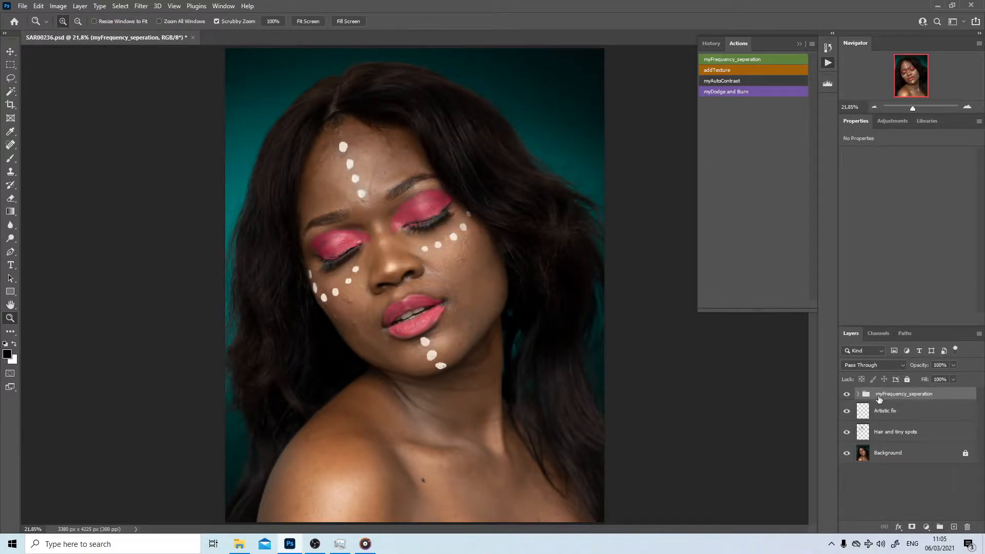
pyautogui.click(858, 394)
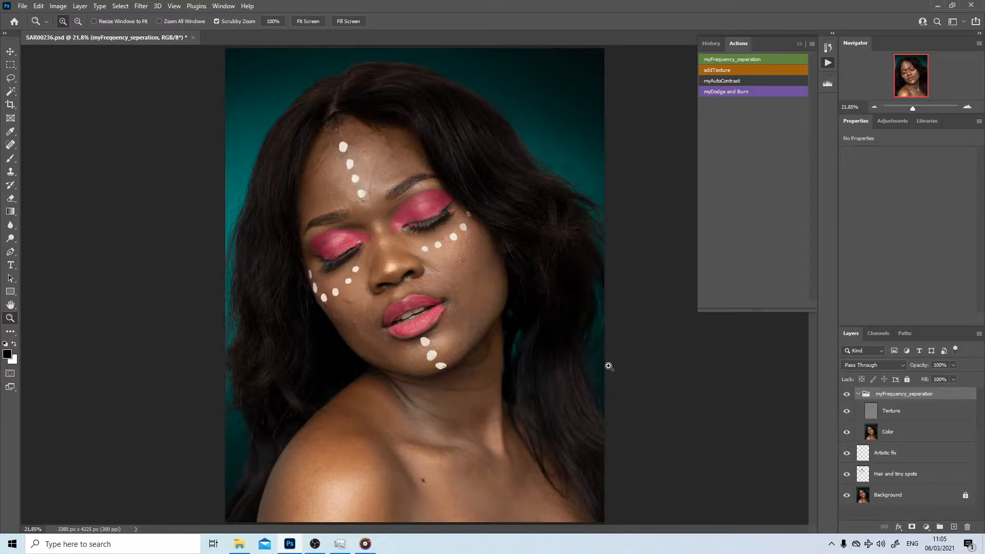
# - Set up the Lasso tool with a 15 px feather on the Color layer and hide the Texture layer
pyautogui.moveTo(470, 307); pyautogui.dragTo(450, 330)
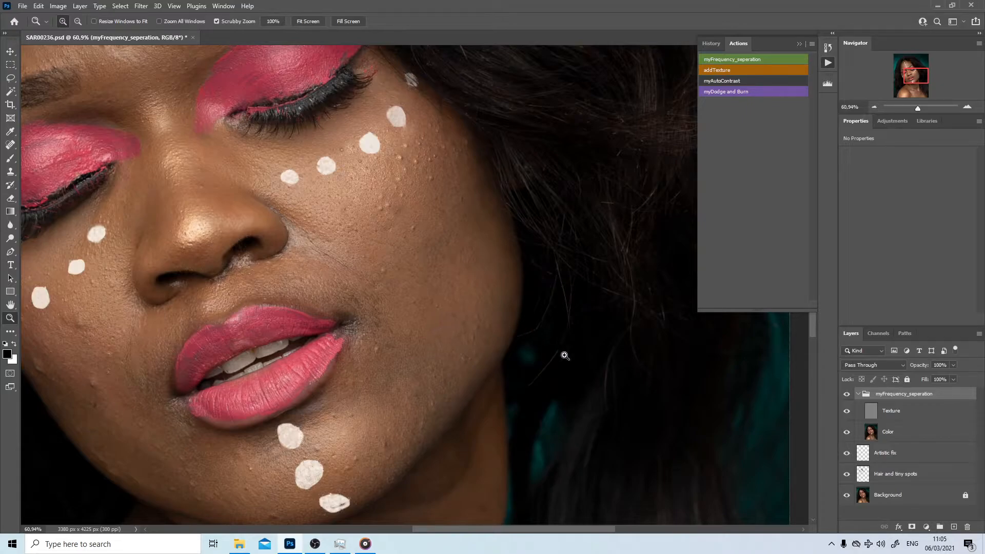
pyautogui.click(887, 434)
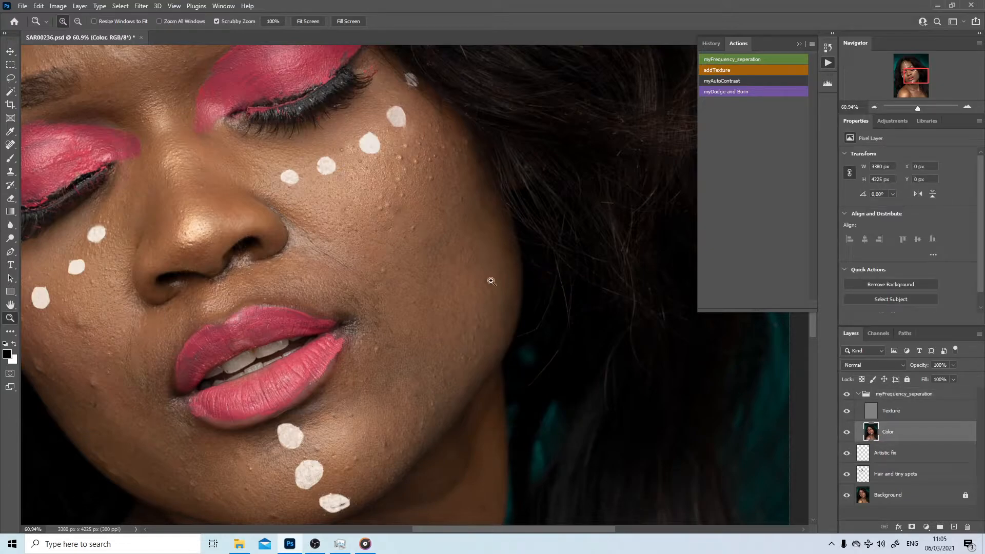
pyautogui.click(14, 81)
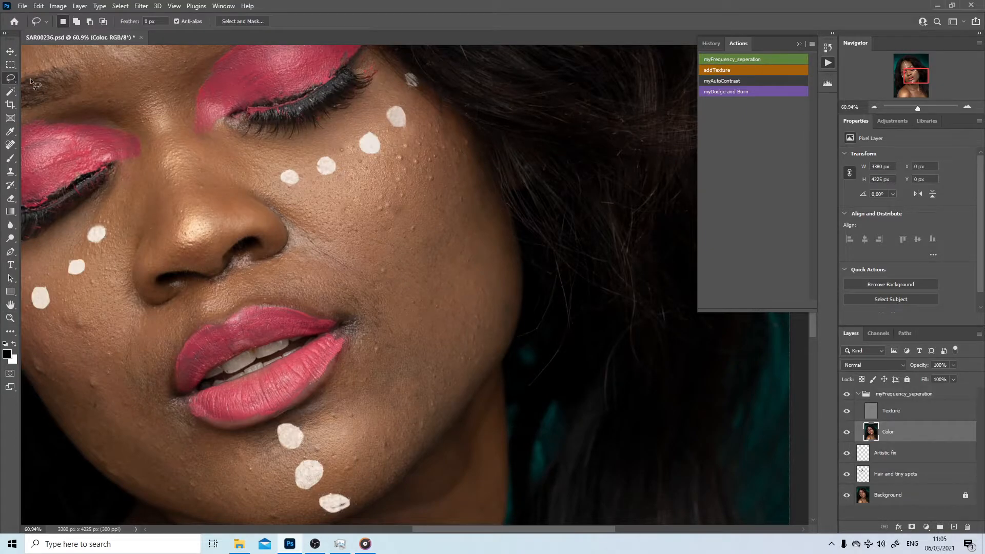
pyautogui.click(157, 21)
pyautogui.write('15')
pyautogui.moveTo(375, 340); pyautogui.dragTo(444, 475)
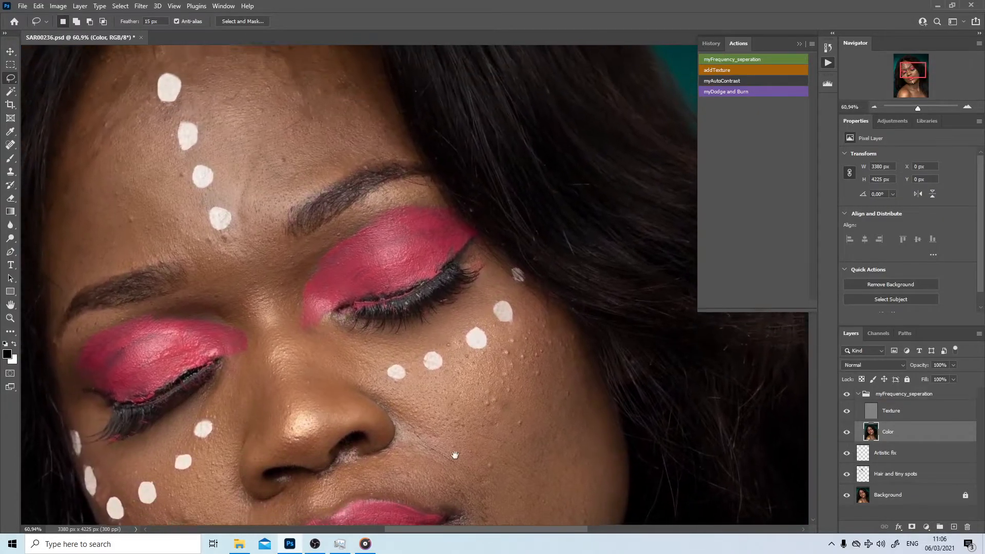
pyautogui.moveTo(325, 213); pyautogui.dragTo(178, 19)
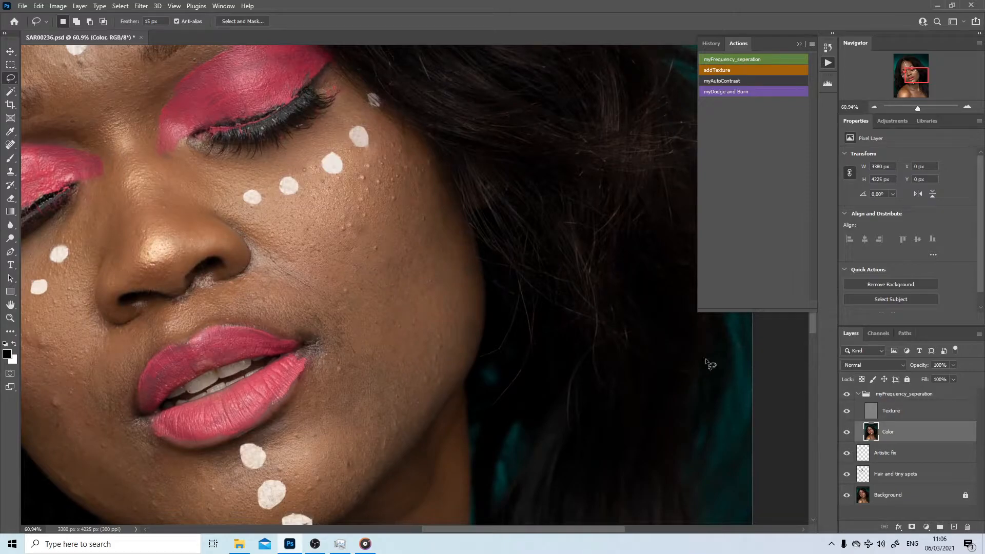
pyautogui.click(847, 411)
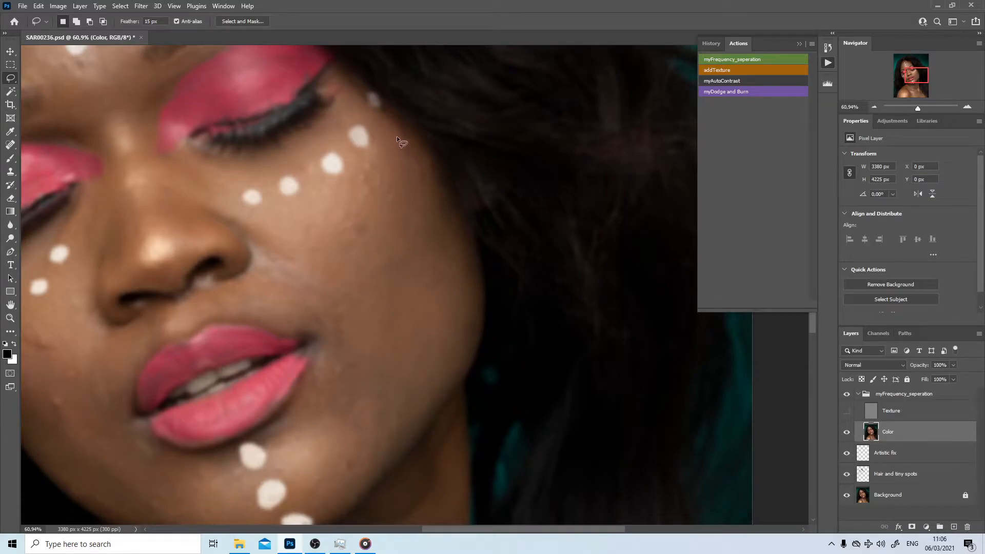
pyautogui.moveTo(394, 129); pyautogui.dragTo(383, 149)
pyautogui.moveTo(285, 214)
pyautogui.mouseDown()
pyautogui.moveTo(280, 257)
pyautogui.moveTo(309, 300)
pyautogui.mouseUp()
pyautogui.moveTo(408, 440); pyautogui.dragTo(433, 407)
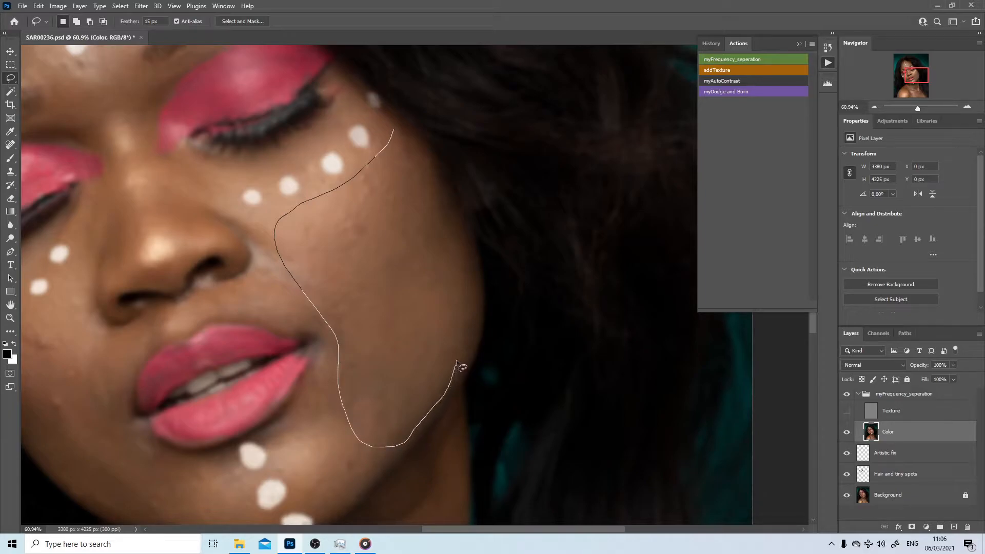
pyautogui.moveTo(468, 302)
pyautogui.mouseDown()
pyautogui.moveTo(466, 229)
pyautogui.moveTo(423, 167)
pyautogui.mouseUp()
pyautogui.moveTo(404, 133); pyautogui.dragTo(393, 130)
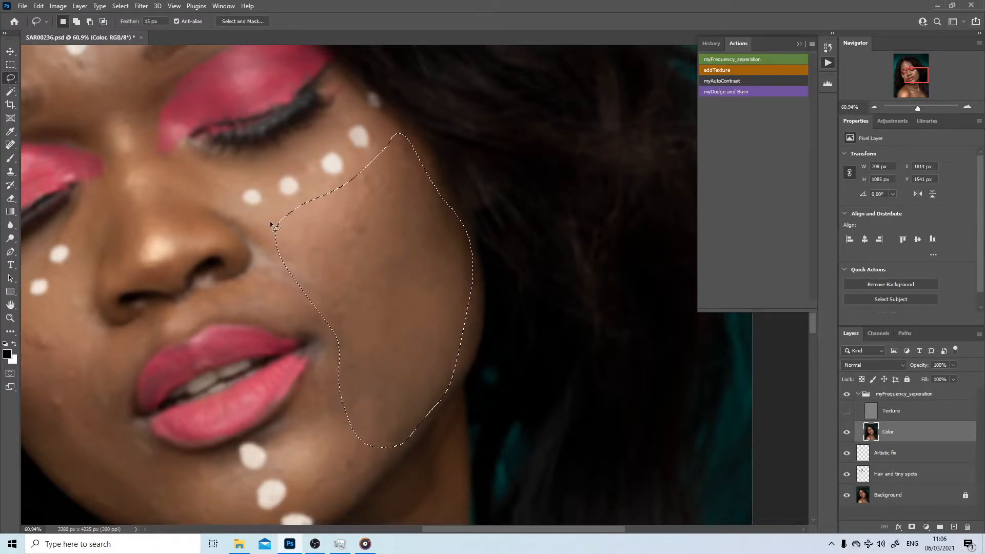
pyautogui.moveTo(268, 220); pyautogui.dragTo(307, 204)
pyautogui.moveTo(274, 192)
pyautogui.mouseDown()
pyautogui.moveTo(309, 208)
pyautogui.moveTo(322, 244)
pyautogui.moveTo(294, 291)
pyautogui.mouseUp()
pyautogui.press('shift')
pyautogui.moveTo(311, 201)
pyautogui.mouseDown()
pyautogui.moveTo(287, 254)
pyautogui.moveTo(308, 301)
pyautogui.mouseUp()
pyautogui.hotkey('ctrl', 'd')
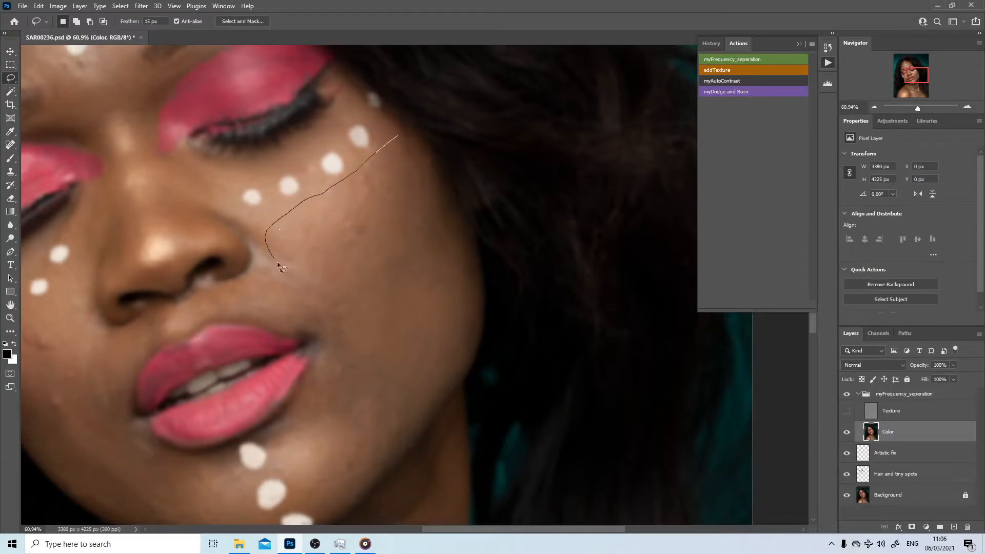
# - Lasso the broad cheek beside the dark hair, from below the white dots to the jaw, about 725 by 1041 px
pyautogui.moveTo(342, 376)
pyautogui.mouseDown()
pyautogui.moveTo(365, 435)
pyautogui.moveTo(382, 437)
pyautogui.moveTo(439, 401)
pyautogui.moveTo(459, 355)
pyautogui.mouseUp()
pyautogui.moveTo(465, 251); pyautogui.dragTo(445, 194)
pyautogui.moveTo(391, 137); pyautogui.dragTo(389, 132)
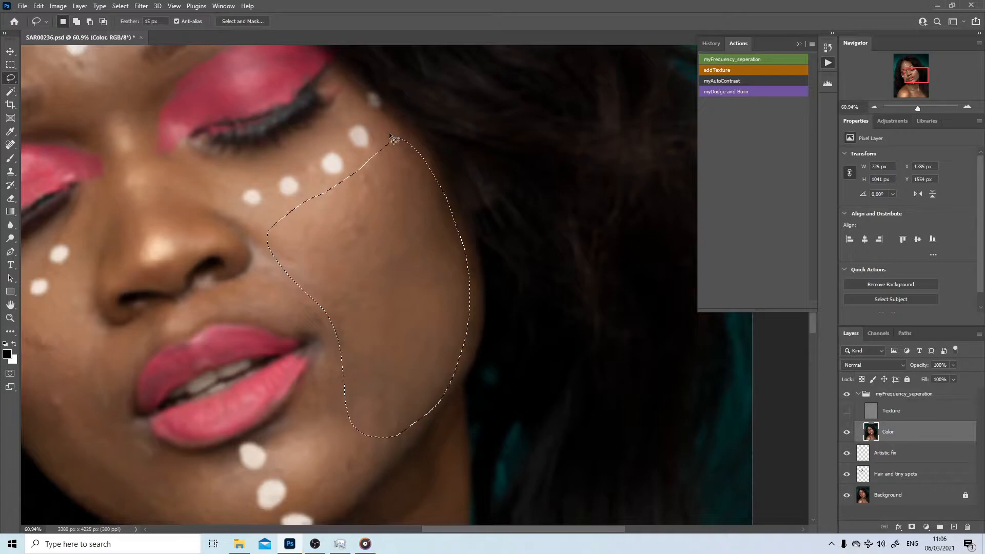
# - Try a stronger Gaussian Blur on the selected cheek of the Color layer, with the Texture layer shown and the selection cleared
pyautogui.click(141, 6)
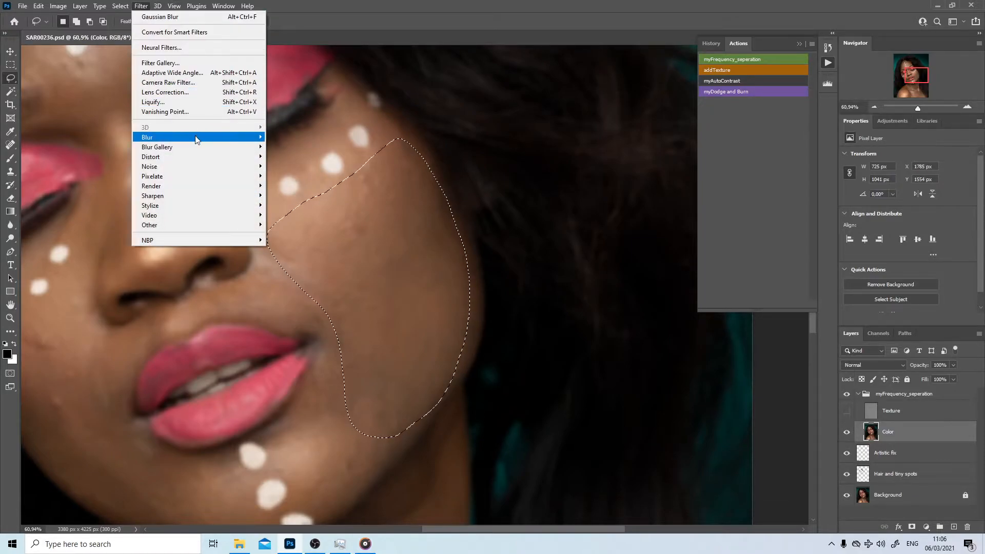
pyautogui.moveTo(200, 138)
pyautogui.click(292, 176)
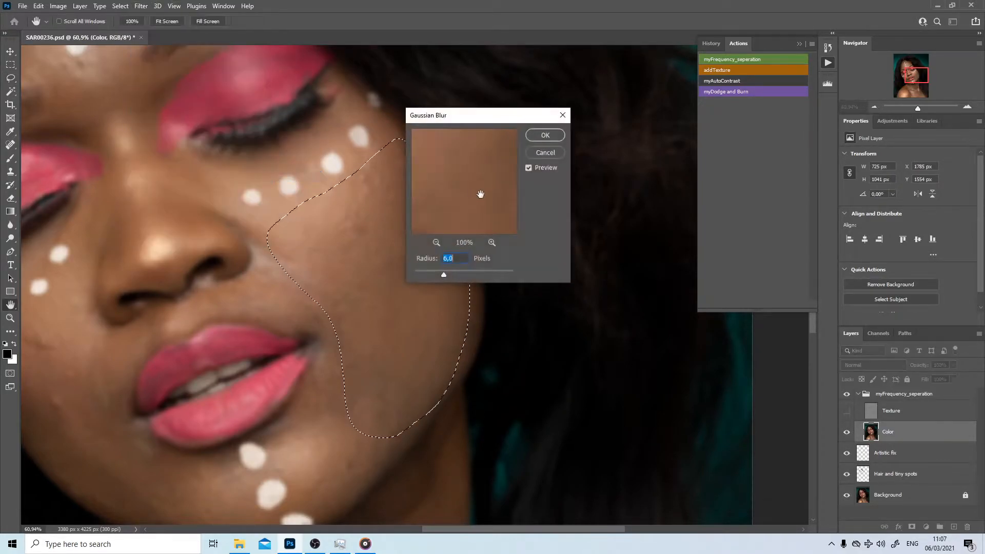
pyautogui.moveTo(472, 116); pyautogui.dragTo(580, 120)
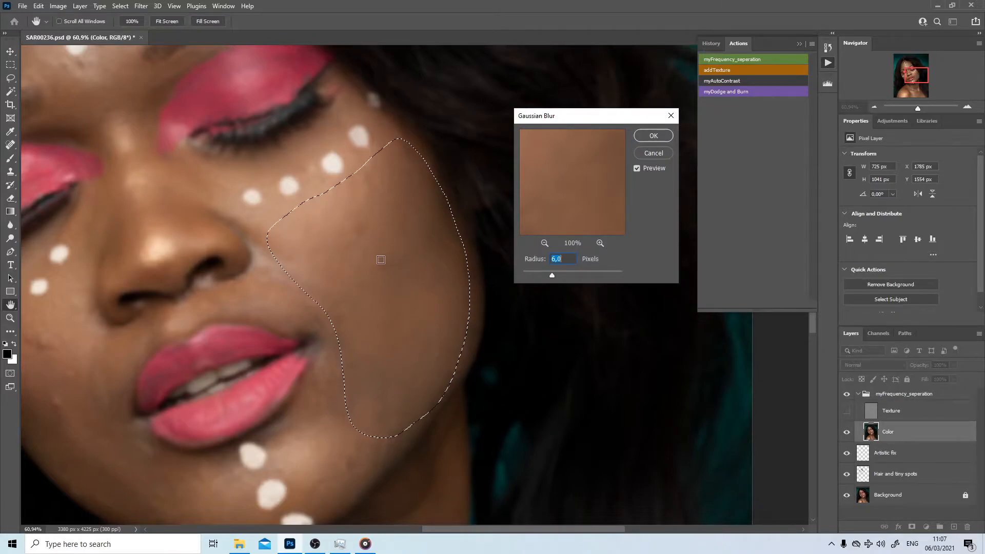
pyautogui.moveTo(553, 275); pyautogui.dragTo(568, 275)
pyautogui.moveTo(567, 274); pyautogui.dragTo(568, 274)
pyautogui.click(653, 136)
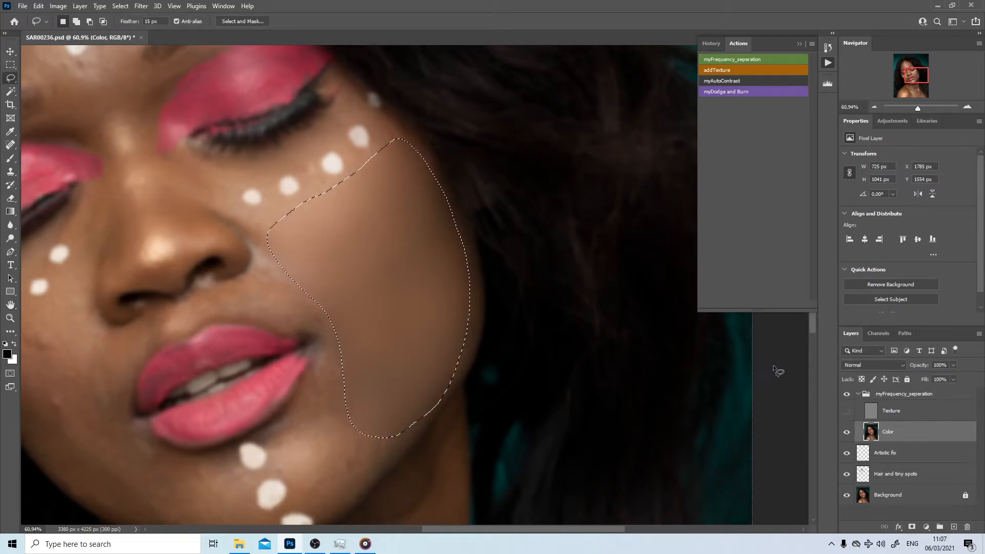
pyautogui.click(847, 411)
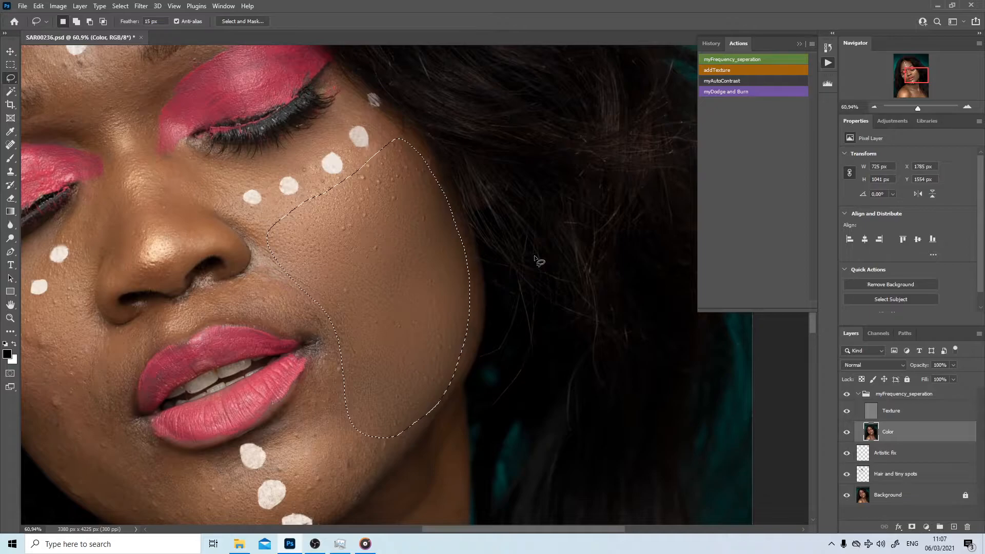
pyautogui.hotkey('ctrl', 'd')
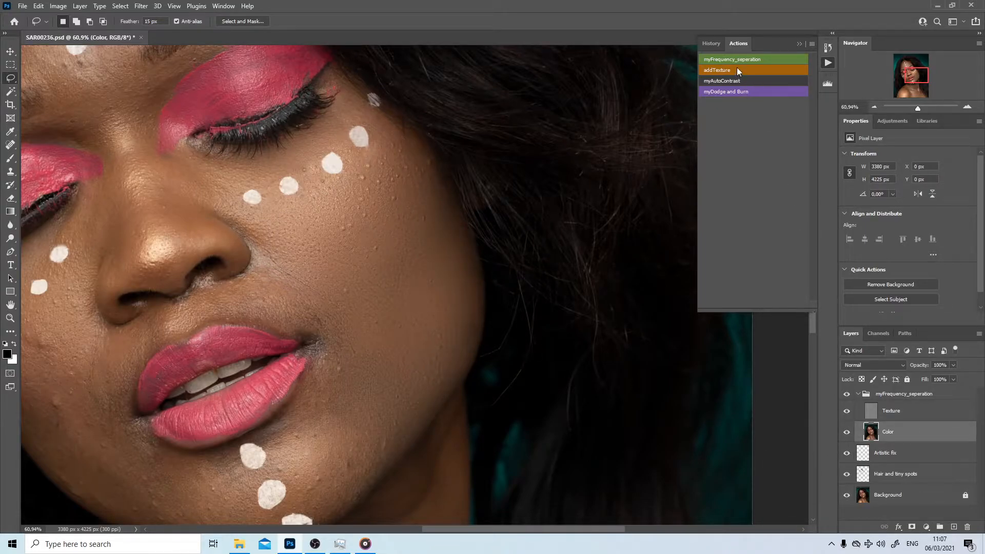
# - Revert the document history to the Lasso state of the cheek selection and show the Texture layer
pyautogui.click(720, 41)
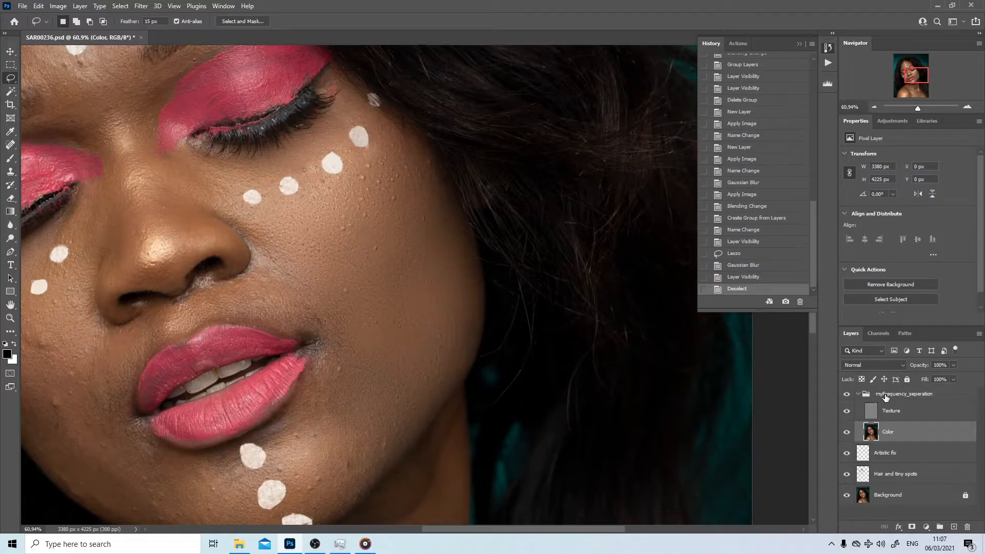
pyautogui.click(752, 254)
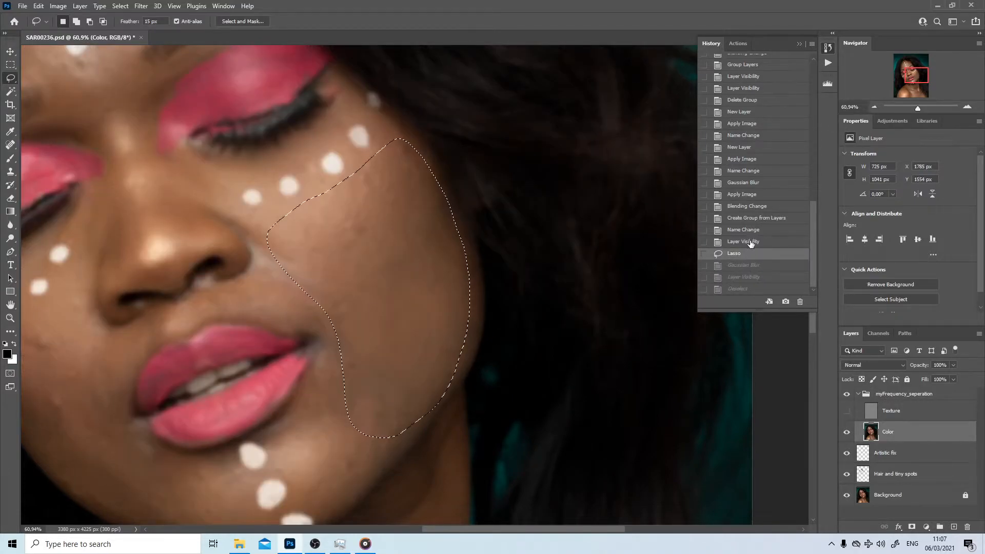
pyautogui.click(751, 242)
pyautogui.click(749, 253)
pyautogui.click(846, 411)
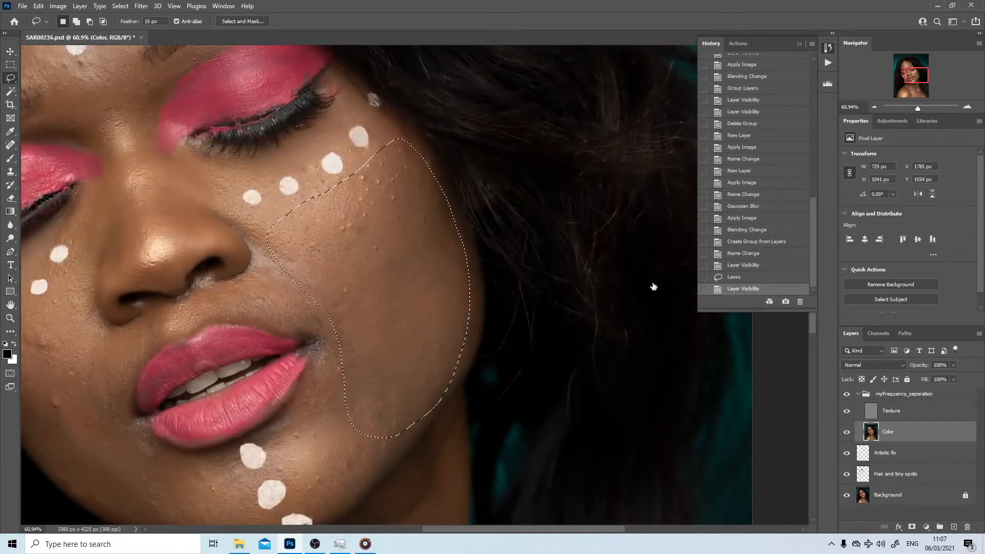
# - Apply a Gaussian Blur with a 30.4-pixel radius to the selected cheek on the Color layer and clear the selection
pyautogui.click(141, 5)
pyautogui.moveTo(230, 137)
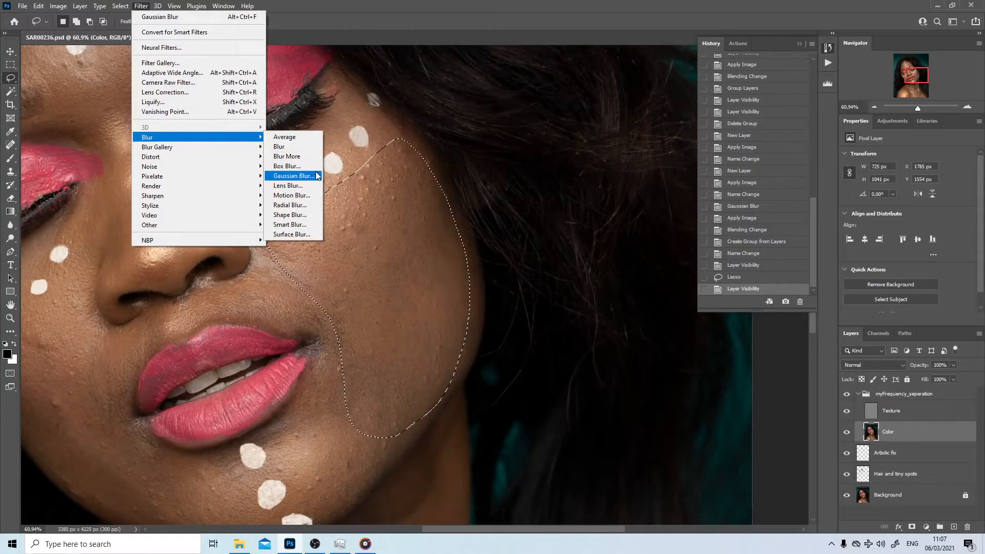
pyautogui.click(316, 174)
pyautogui.moveTo(565, 272)
pyautogui.mouseDown()
pyautogui.moveTo(551, 272)
pyautogui.moveTo(571, 275)
pyautogui.mouseUp()
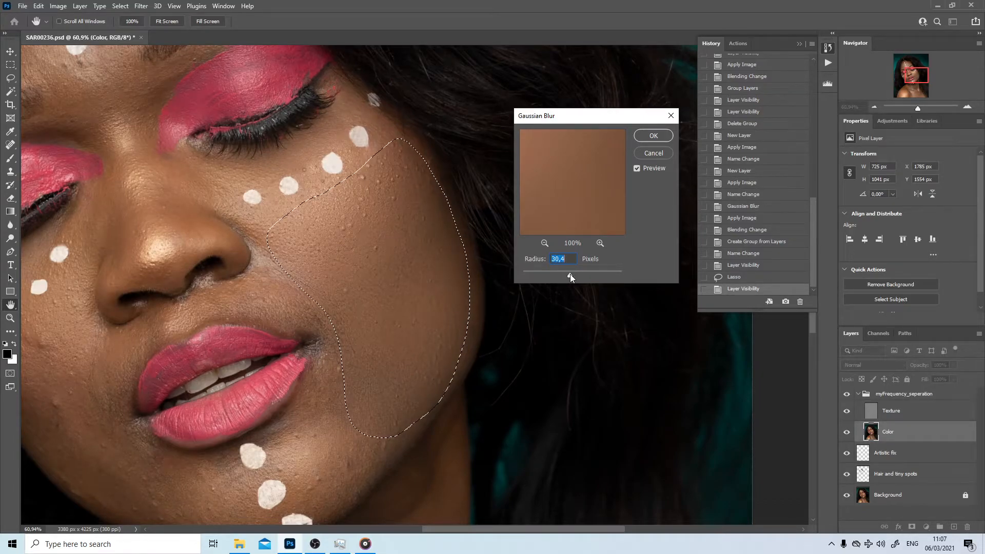
pyautogui.click(645, 135)
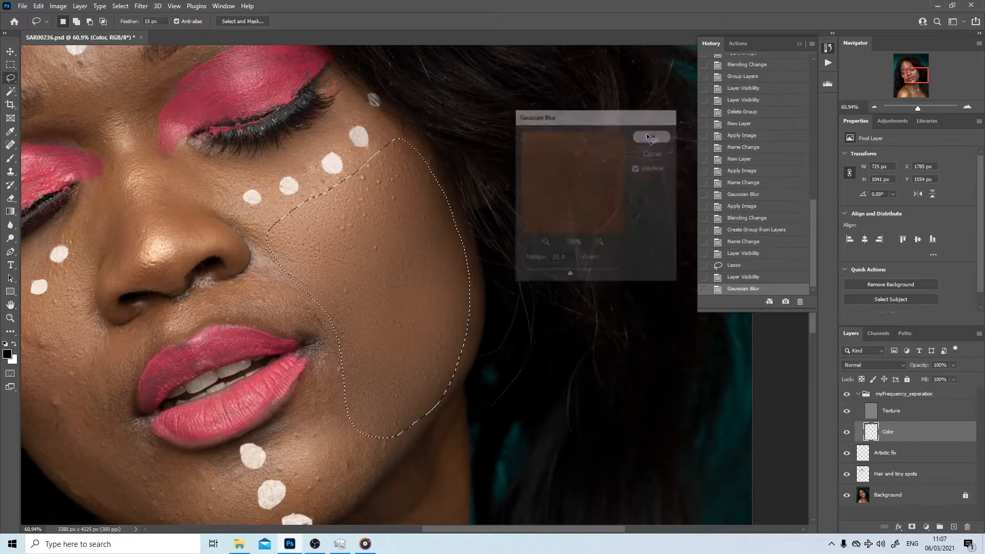
pyautogui.hotkey('ctrl', 'd')
# - Lasso the opposite cheek and jaw, from beside the nostril around the lips to the chin, about 947 by 971 px
pyautogui.moveTo(272, 305); pyautogui.dragTo(439, 238)
pyautogui.moveTo(319, 361); pyautogui.dragTo(353, 294)
pyautogui.moveTo(369, 387); pyautogui.dragTo(303, 367)
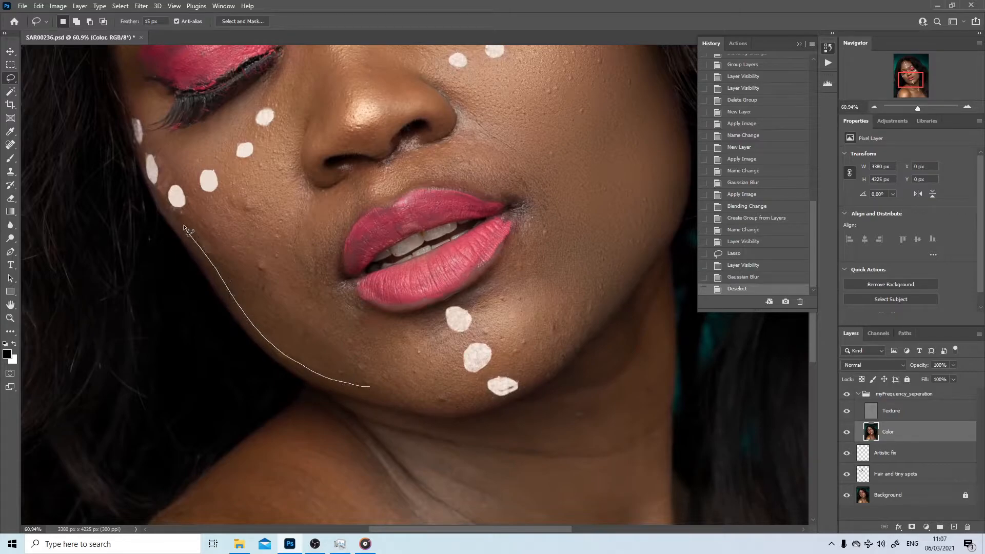
pyautogui.moveTo(190, 214); pyautogui.dragTo(221, 204)
pyautogui.moveTo(317, 191)
pyautogui.mouseDown()
pyautogui.moveTo(312, 245)
pyautogui.moveTo(331, 306)
pyautogui.moveTo(387, 348)
pyautogui.moveTo(374, 339)
pyautogui.moveTo(418, 327)
pyautogui.moveTo(432, 341)
pyautogui.moveTo(454, 418)
pyautogui.moveTo(354, 391)
pyautogui.moveTo(338, 379)
pyautogui.mouseUp()
pyautogui.rightClick(286, 261)
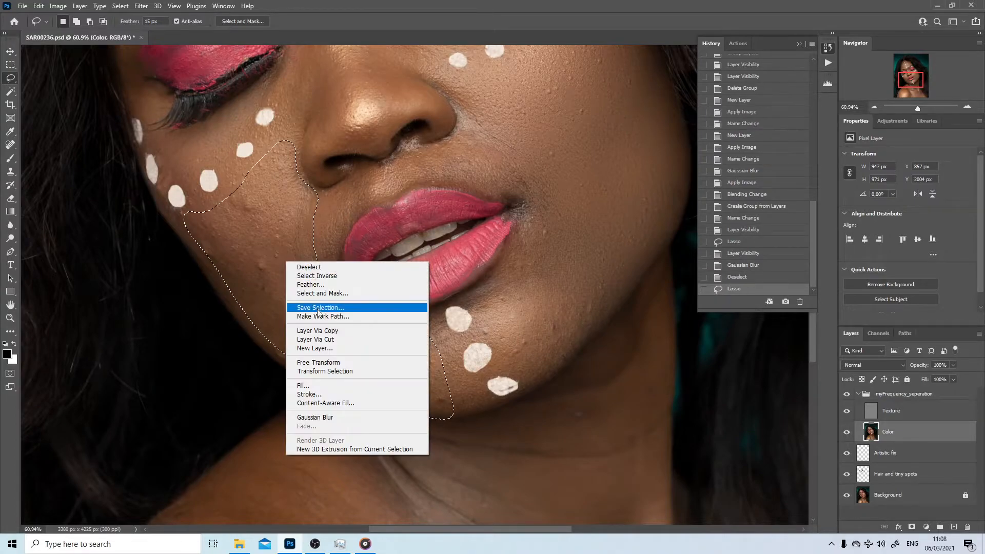
pyautogui.click(310, 8)
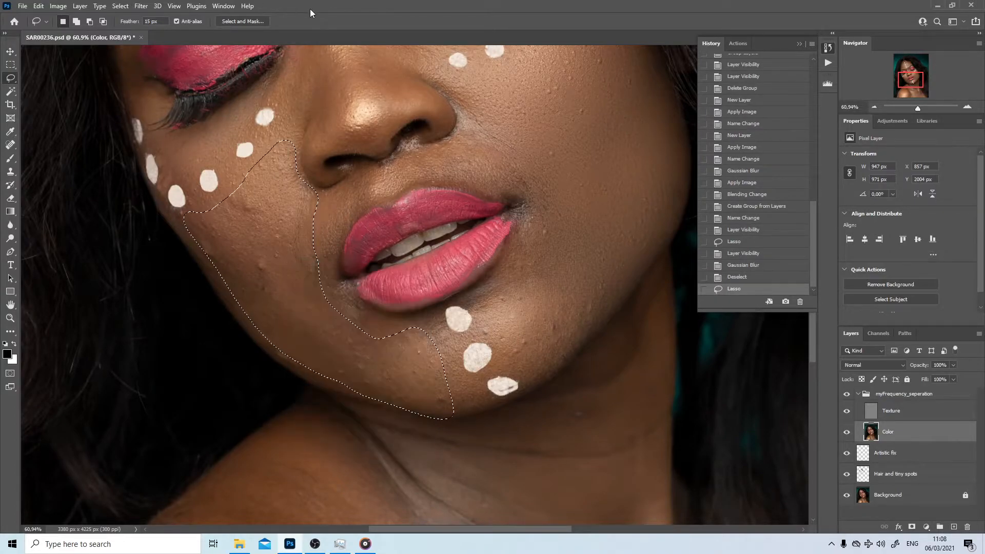
pyautogui.click(141, 7)
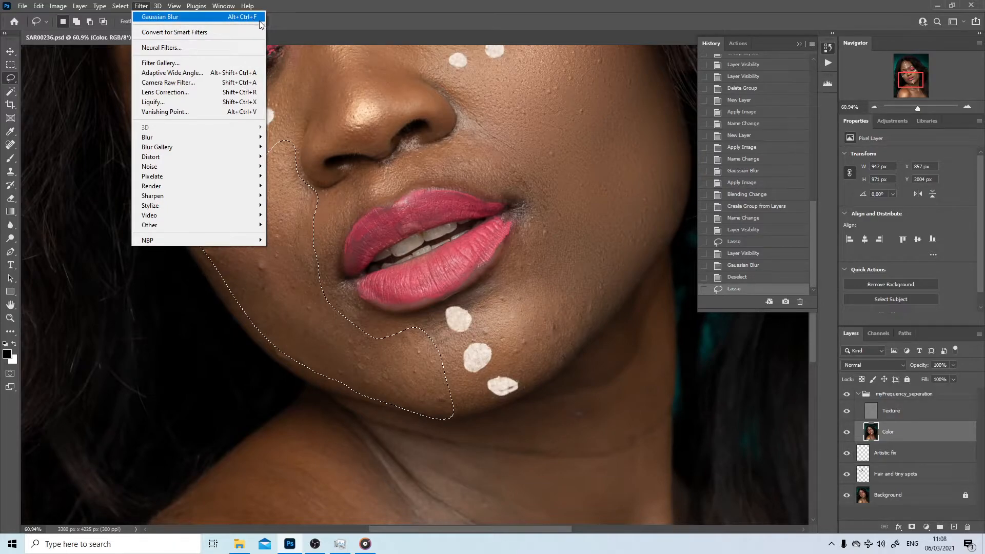
pyautogui.click(299, 10)
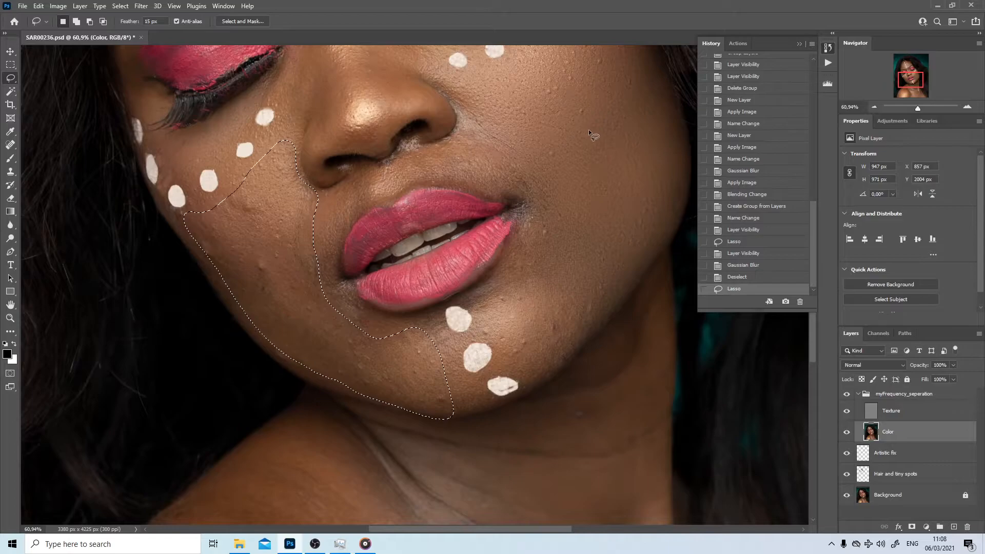
# - Apply the last-used Gaussian Blur to the selected cheek and jaw on the Color layer
pyautogui.rightClick(261, 257)
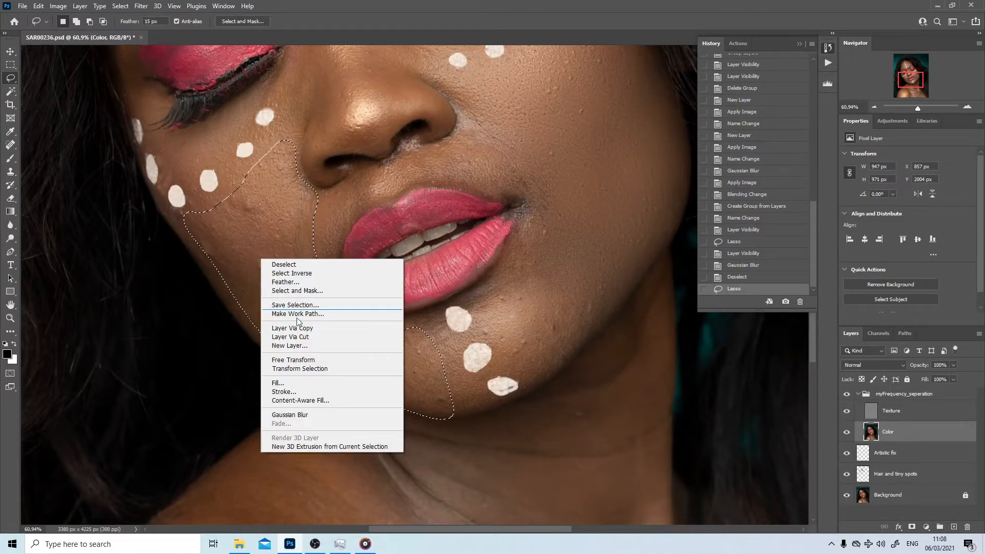
pyautogui.click(309, 411)
pyautogui.moveTo(256, 251); pyautogui.dragTo(286, 421)
pyautogui.moveTo(301, 364); pyautogui.dragTo(259, 418)
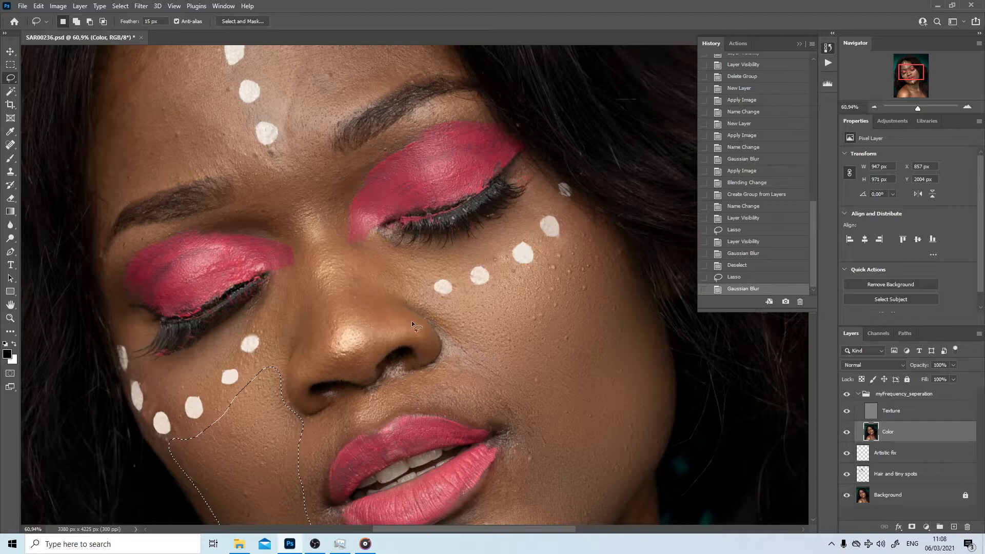
# - Lasso the side of the nose below the inner eye corner, about 376 by 466 px, and repeat the Gaussian Blur
pyautogui.moveTo(423, 325); pyautogui.dragTo(397, 324)
pyautogui.moveTo(419, 290)
pyautogui.mouseDown()
pyautogui.moveTo(392, 299)
pyautogui.moveTo(420, 325)
pyautogui.mouseUp()
pyautogui.rightClick(380, 301)
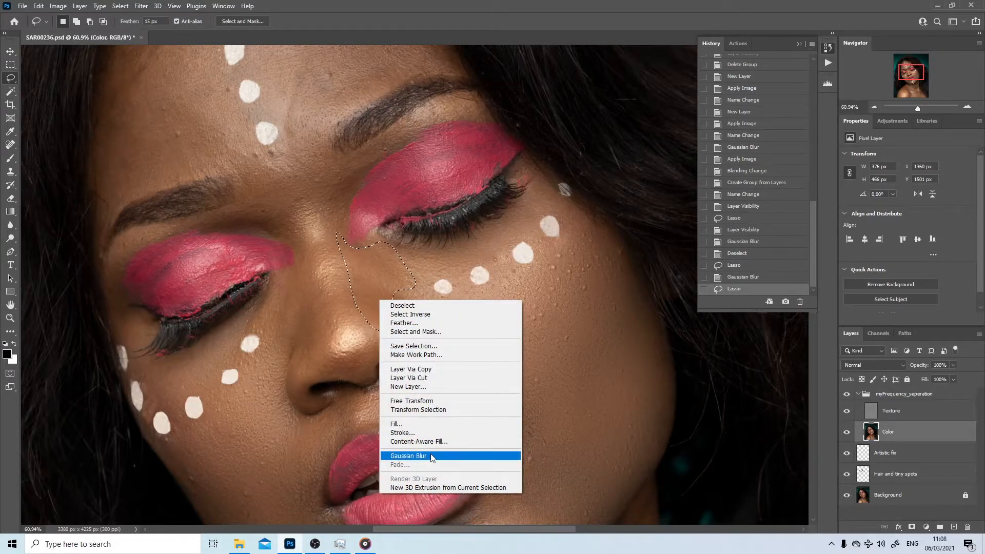
pyautogui.click(408, 456)
# - Repeat the Gaussian Blur on a lassoed nose bridge highlight and on the opposite nose slope, about 192 by 397 px
pyautogui.moveTo(330, 341)
pyautogui.mouseDown()
pyautogui.moveTo(293, 195)
pyautogui.moveTo(306, 192)
pyautogui.moveTo(323, 217)
pyautogui.moveTo(359, 312)
pyautogui.mouseUp()
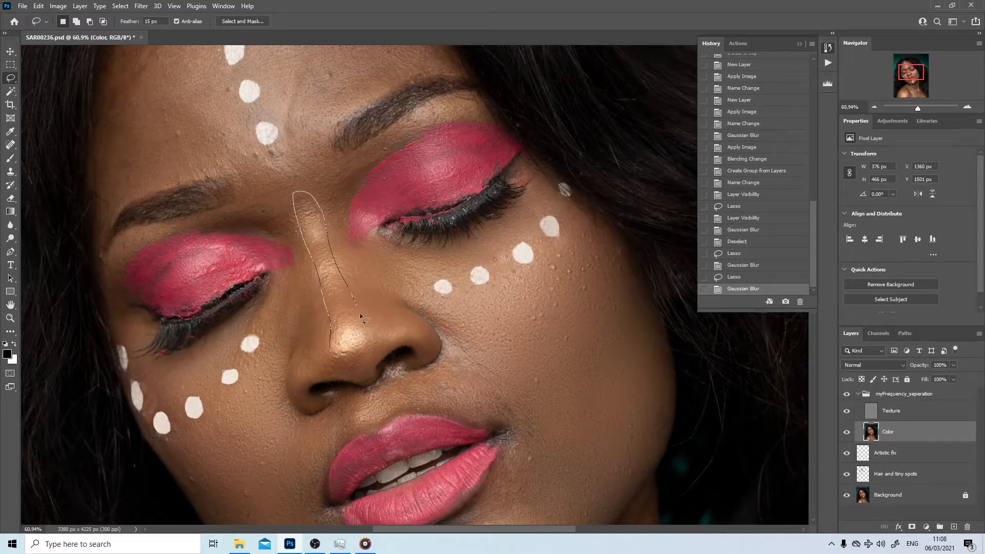
pyautogui.moveTo(343, 346)
pyautogui.mouseDown()
pyautogui.moveTo(297, 341)
pyautogui.moveTo(294, 248)
pyautogui.moveTo(322, 319)
pyautogui.moveTo(322, 352)
pyautogui.mouseUp()
pyautogui.rightClick(334, 315)
pyautogui.click(411, 470)
pyautogui.rightClick(302, 338)
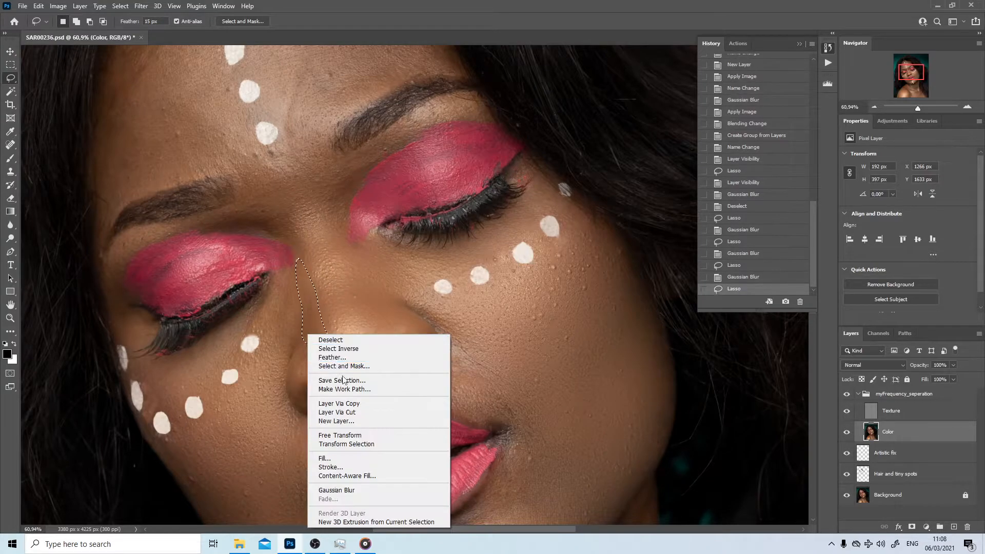
pyautogui.click(370, 485)
# - Lasso the skin between the nostril and the right mouth corner, about 513 by 302 px, and repeat the Gaussian Blur
pyautogui.moveTo(389, 372); pyautogui.dragTo(276, 180)
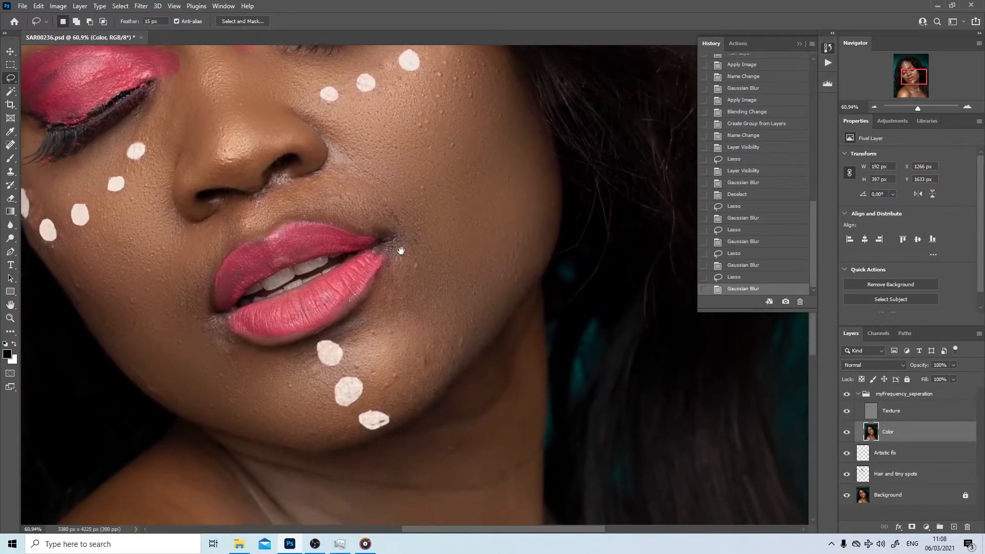
pyautogui.moveTo(408, 240)
pyautogui.mouseDown()
pyautogui.moveTo(374, 217)
pyautogui.moveTo(295, 211)
pyautogui.mouseUp()
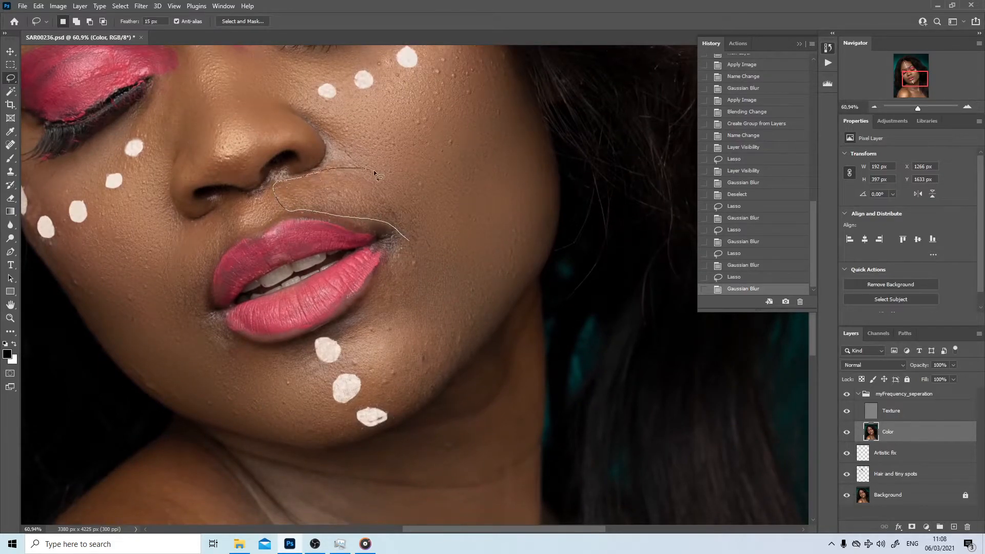
pyautogui.moveTo(407, 212); pyautogui.dragTo(411, 242)
pyautogui.rightClick(362, 191)
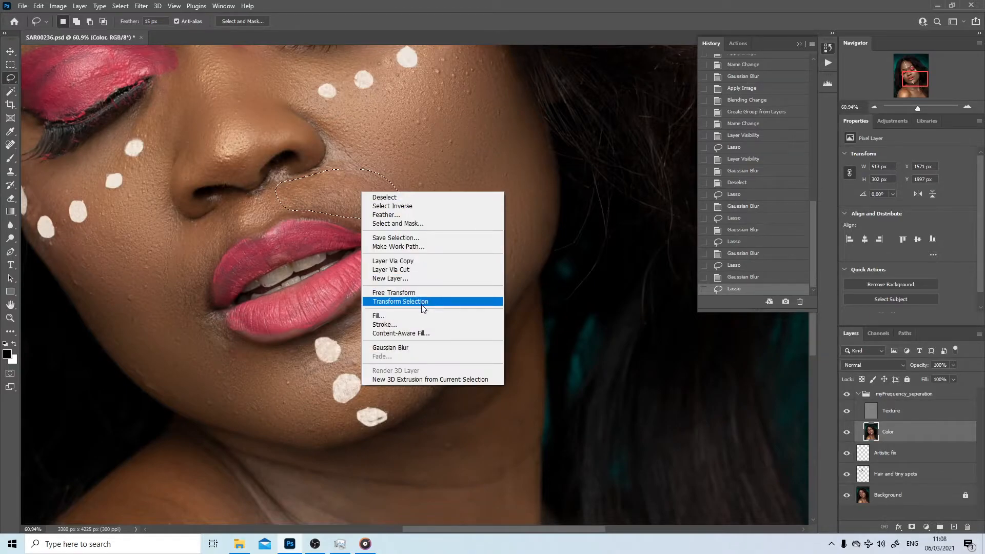
pyautogui.click(403, 348)
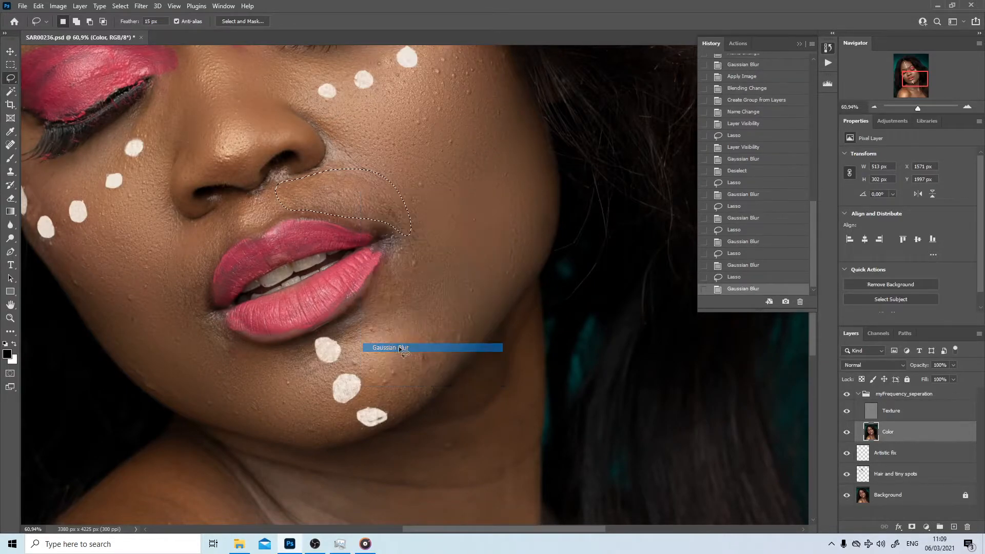
# - Lasso the left part of the upper-lip skin below the nostril, about 212 by 260 px, and repeat the Gaussian Blur
pyautogui.moveTo(201, 250)
pyautogui.mouseDown()
pyautogui.moveTo(237, 202)
pyautogui.moveTo(244, 230)
pyautogui.moveTo(204, 256)
pyautogui.mouseUp()
pyautogui.rightClick(227, 237)
pyautogui.click(286, 392)
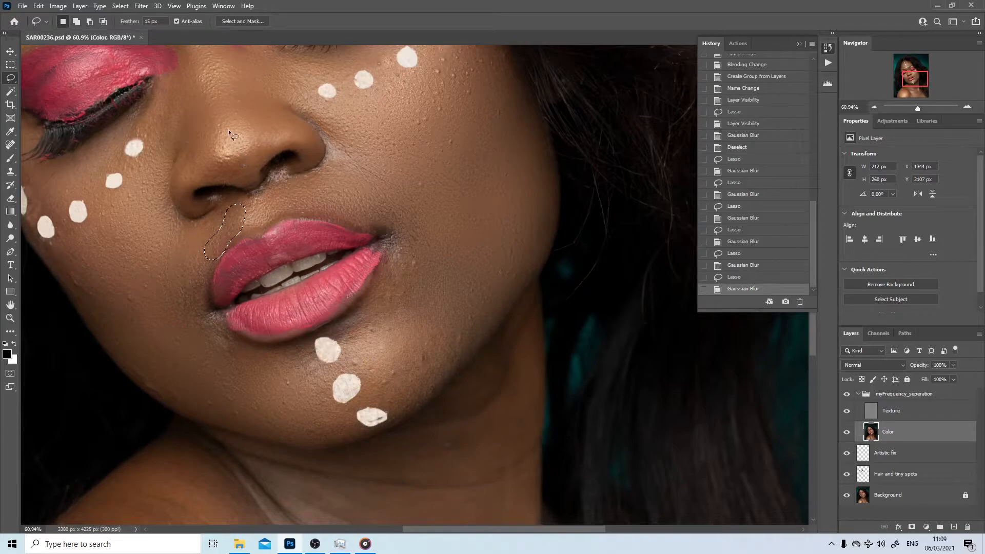
pyautogui.moveTo(241, 172)
pyautogui.mouseDown()
pyautogui.moveTo(206, 149)
pyautogui.moveTo(224, 135)
pyautogui.moveTo(248, 138)
pyautogui.mouseUp()
pyautogui.moveTo(241, 178); pyautogui.dragTo(240, 180)
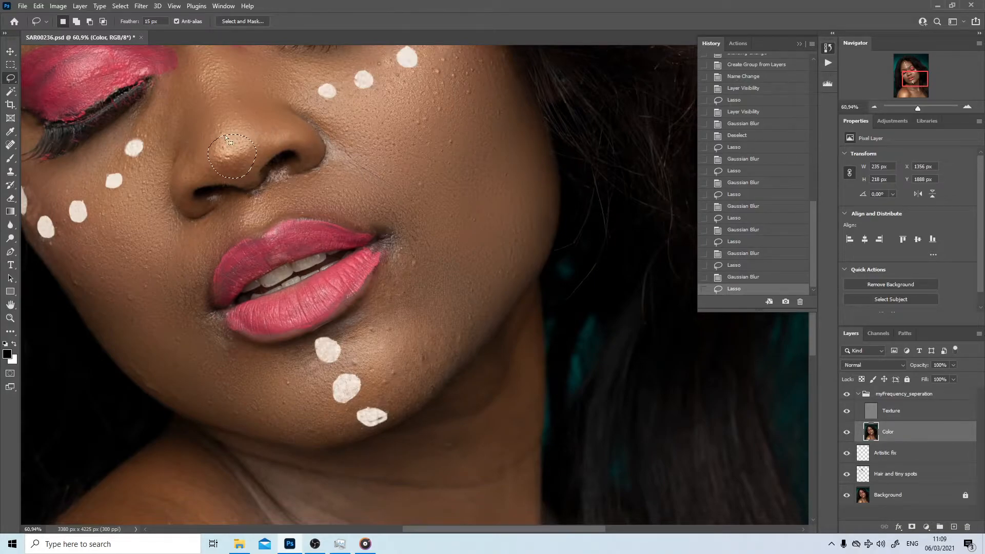
pyautogui.moveTo(259, 147); pyautogui.dragTo(344, 275)
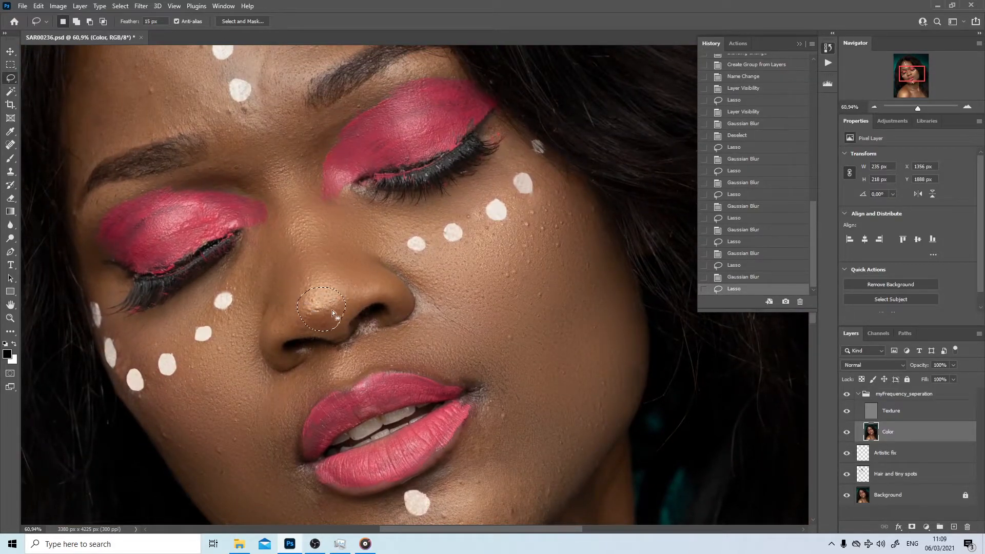
pyautogui.hotkey('ctrl', 'd')
# - Repeat the Gaussian Blur on two lassoed nose-tip areas: the underside, about 194 by 160 px, and the upper part, about 204 by 205 px
pyautogui.moveTo(308, 329)
pyautogui.mouseDown()
pyautogui.moveTo(342, 304)
pyautogui.moveTo(336, 329)
pyautogui.mouseUp()
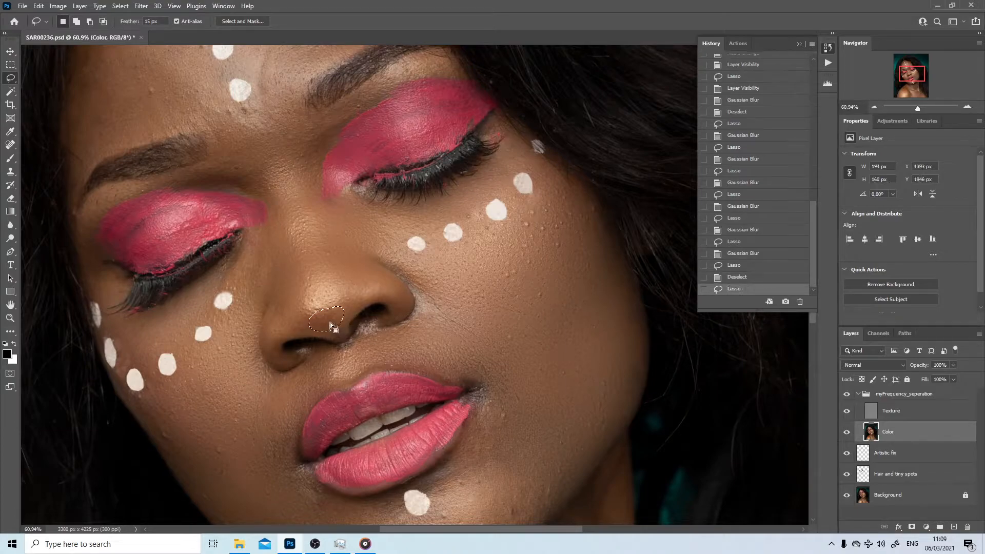
pyautogui.rightClick(331, 327)
pyautogui.click(354, 475)
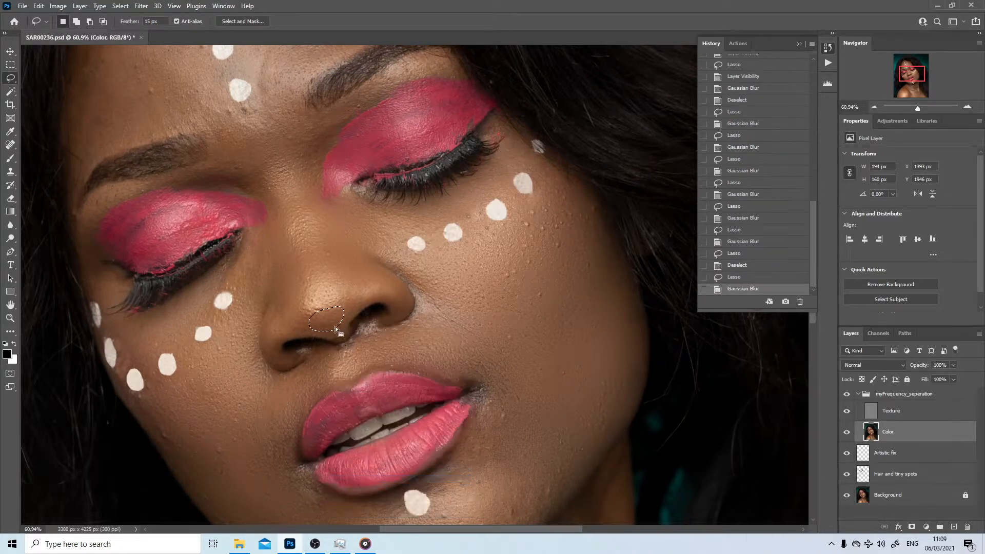
pyautogui.moveTo(299, 282); pyautogui.dragTo(319, 264)
pyautogui.moveTo(338, 304); pyautogui.dragTo(336, 303)
pyautogui.rightClick(319, 295)
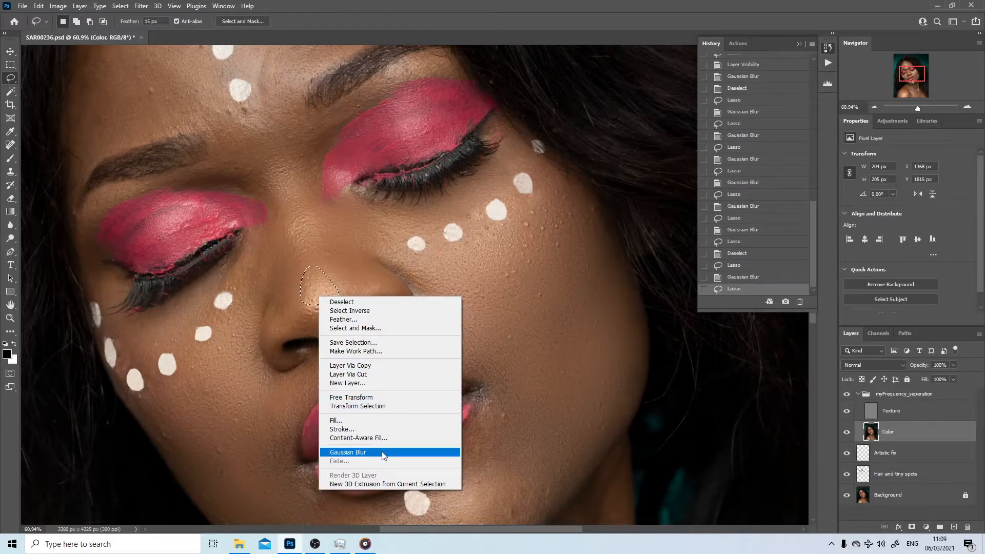
pyautogui.click(359, 451)
# - Lasso the forehead to the right of the white dots, above the eyebrow, about 768 by 663 px, and repeat the Gaussian Blur
pyautogui.moveTo(356, 270); pyautogui.dragTo(387, 362)
pyautogui.moveTo(333, 273); pyautogui.dragTo(265, 323)
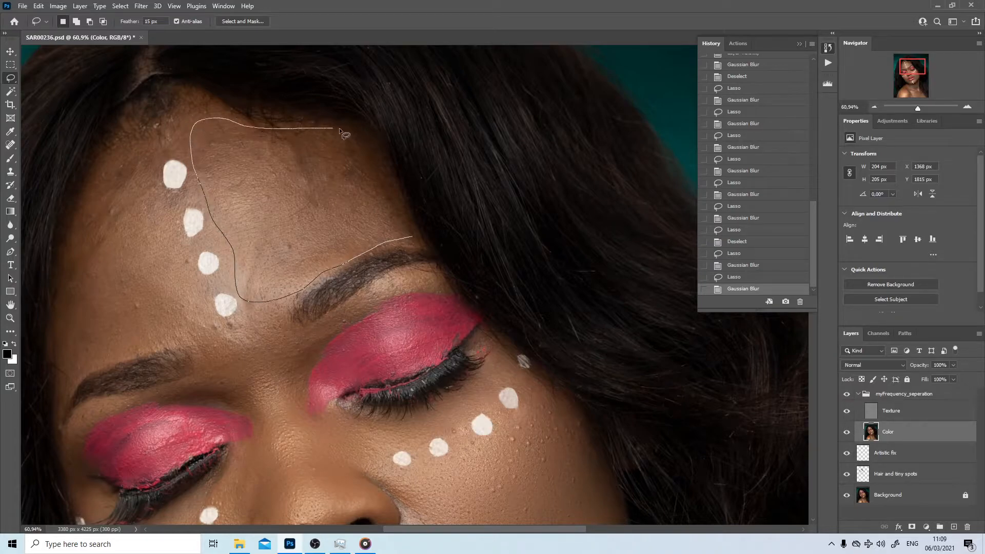
pyautogui.moveTo(409, 239); pyautogui.dragTo(408, 238)
pyautogui.rightClick(305, 196)
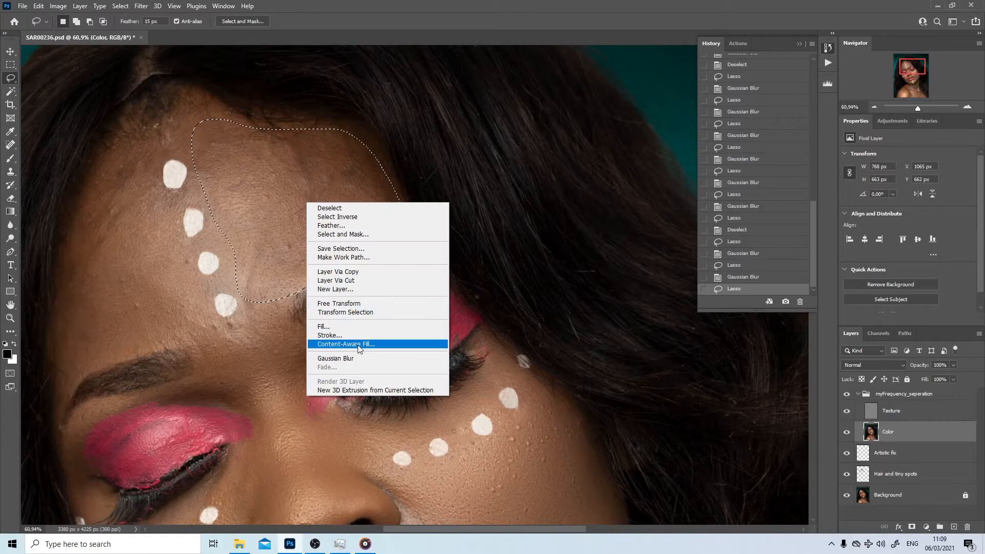
pyautogui.click(357, 356)
# - Lasso the forehead to the left of the white dots, about 548 by 765 px, repeat the Gaussian Blur and clear the selection
pyautogui.moveTo(207, 263); pyautogui.dragTo(352, 224)
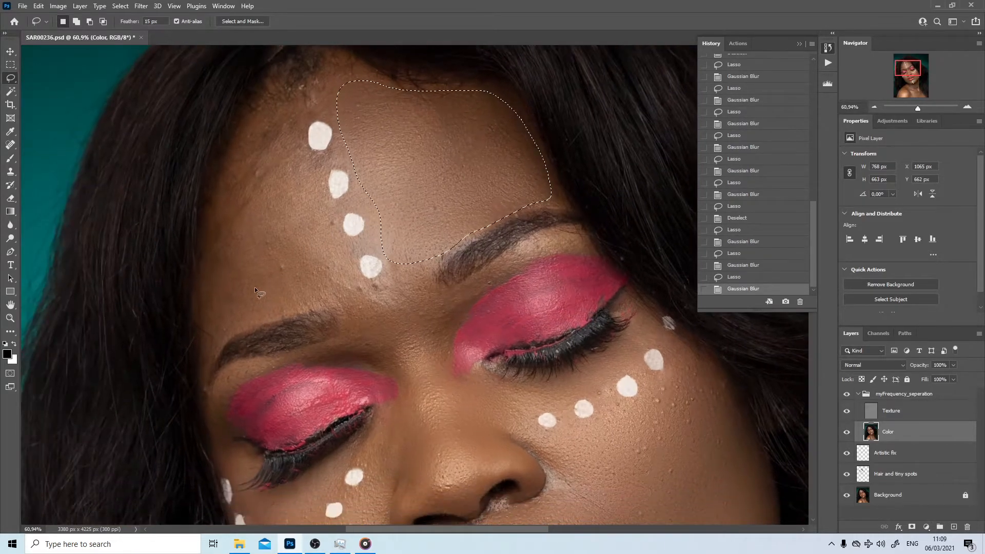
pyautogui.moveTo(209, 336); pyautogui.dragTo(208, 237)
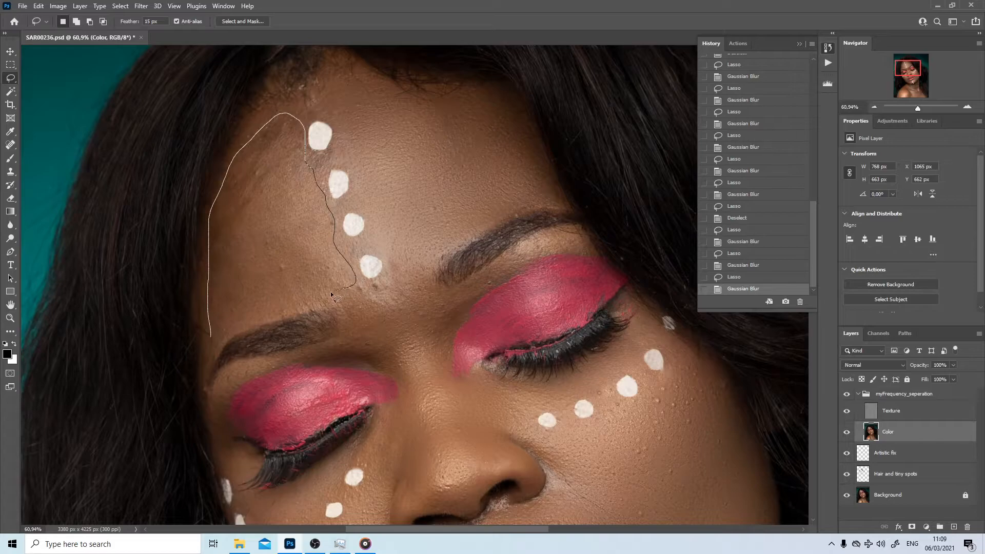
pyautogui.moveTo(216, 337); pyautogui.dragTo(213, 334)
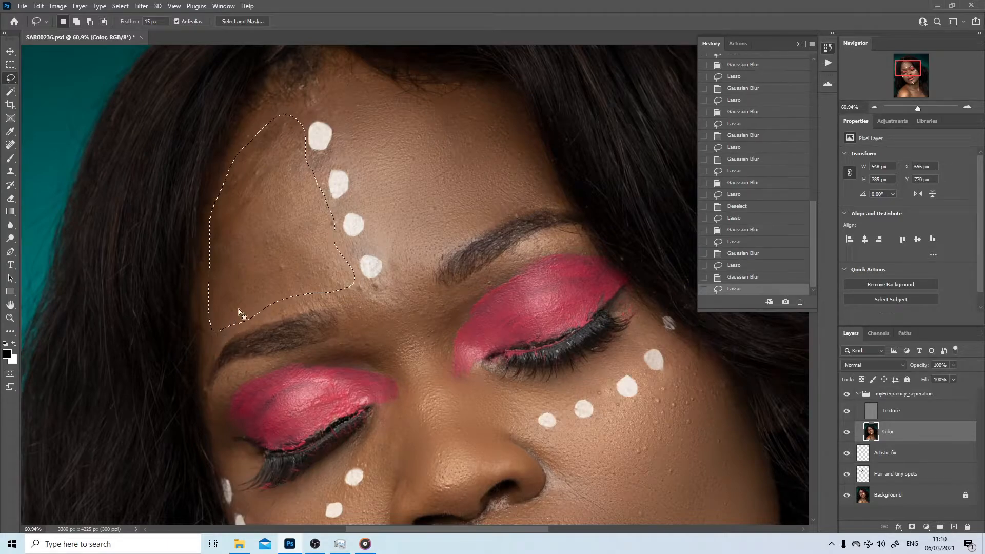
pyautogui.rightClick(263, 271)
pyautogui.click(292, 428)
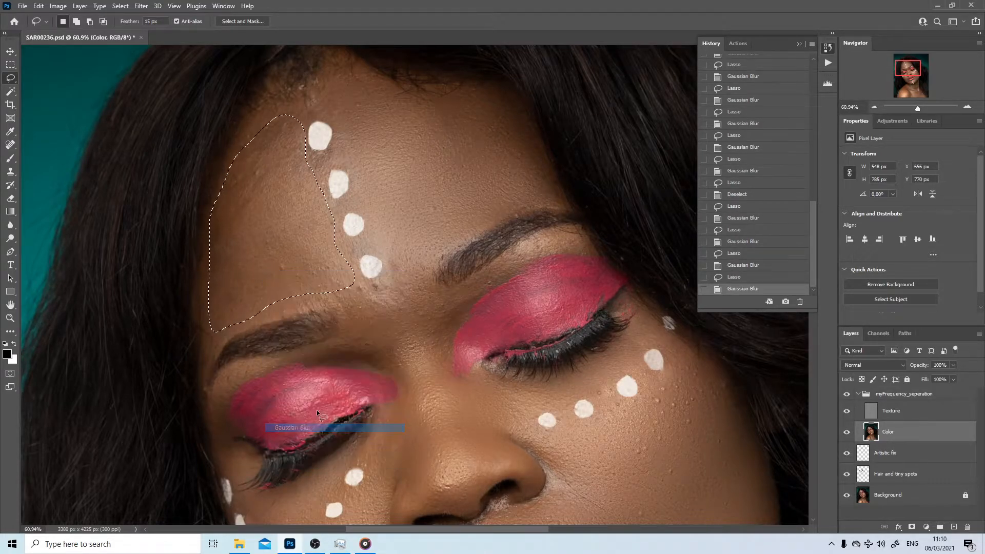
pyautogui.hotkey('ctrl', 'd')
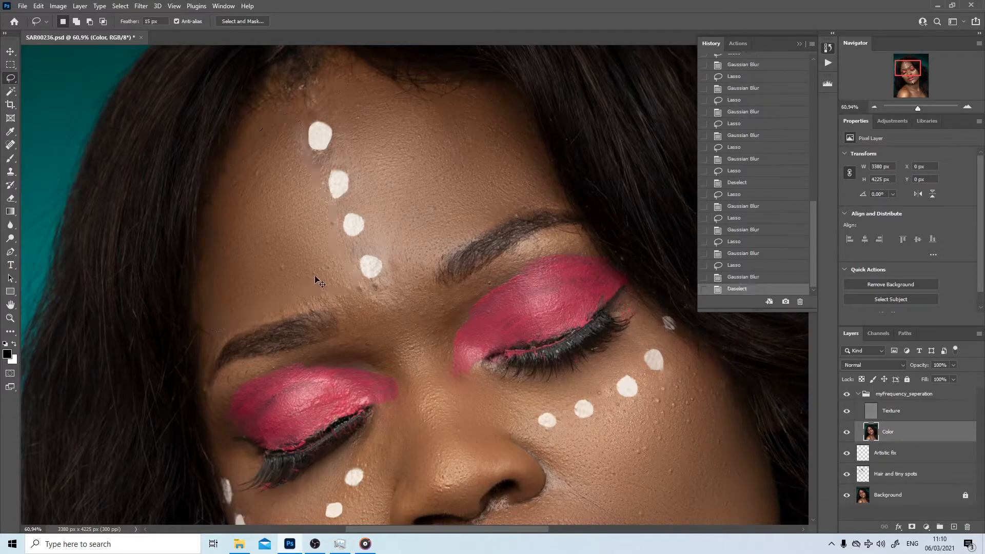
# - Try the Gaussian Blur on a lassoed area under the left eye, about 400 by 383 px, and clear the selection
pyautogui.moveTo(327, 335)
pyautogui.mouseDown()
pyautogui.moveTo(187, 37)
pyautogui.moveTo(196, 117)
pyautogui.moveTo(212, 153)
pyautogui.mouseUp()
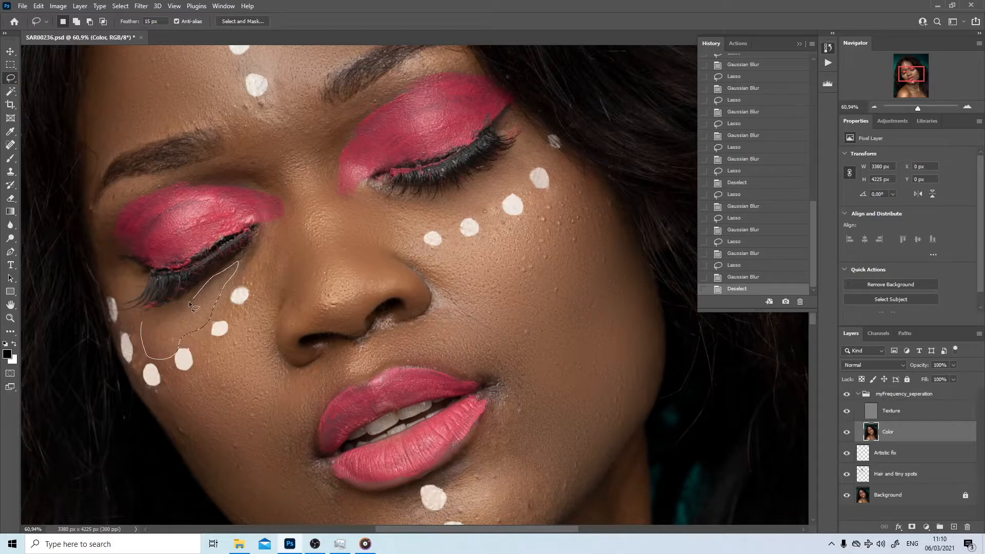
pyautogui.moveTo(134, 323); pyautogui.dragTo(138, 329)
pyautogui.rightClick(167, 331)
pyautogui.click(215, 485)
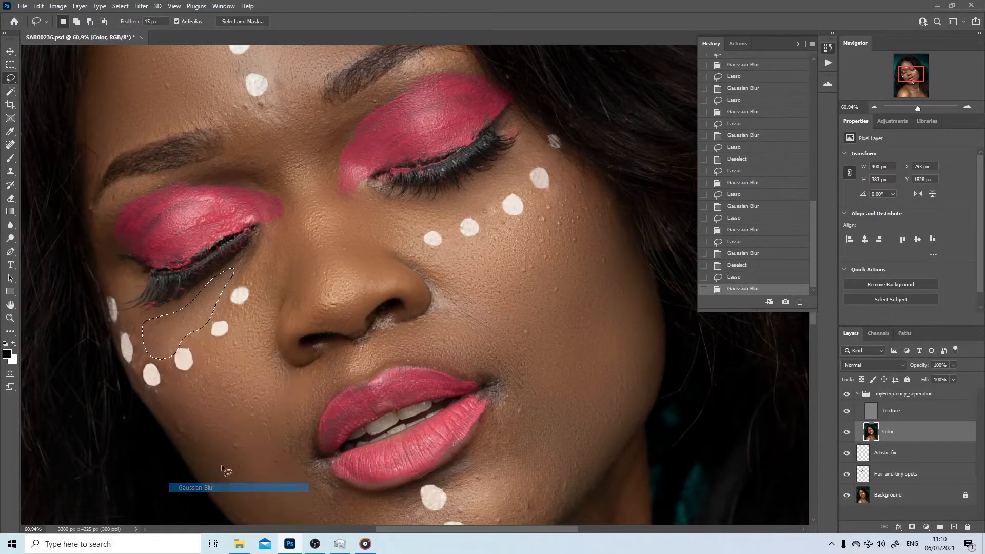
pyautogui.hotkey('ctrl', 'd')
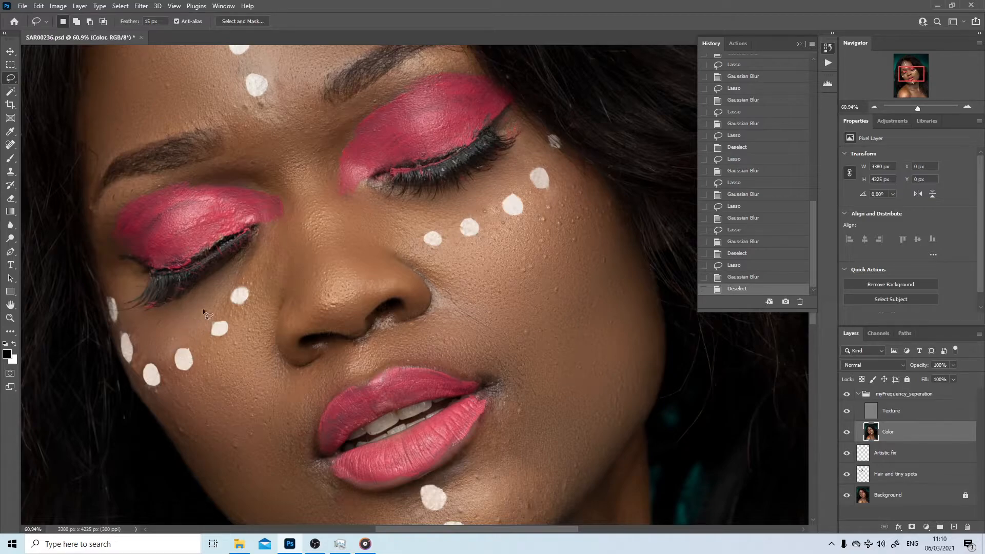
# - Revert the document history to the under-eye Lasso state and clear the selection
pyautogui.click(761, 278)
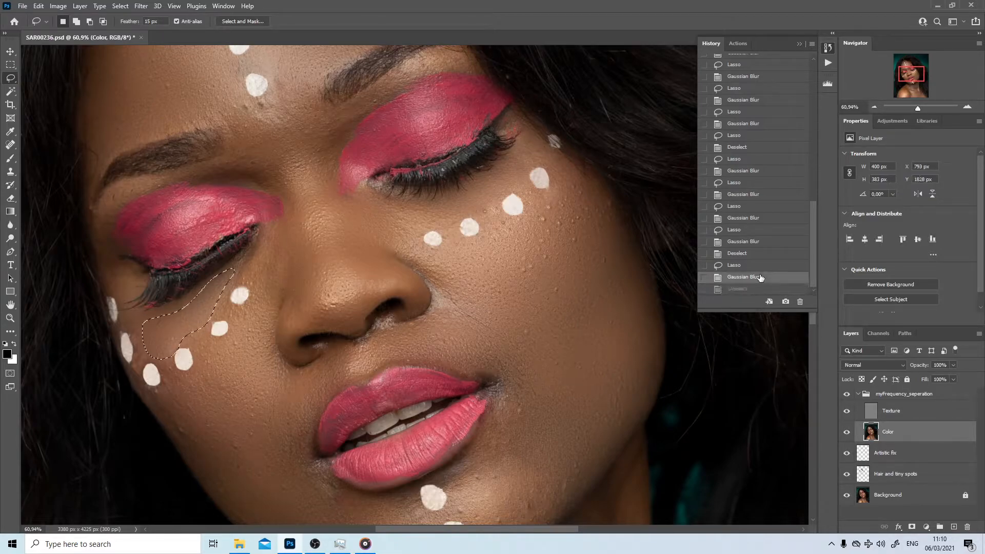
pyautogui.click(757, 266)
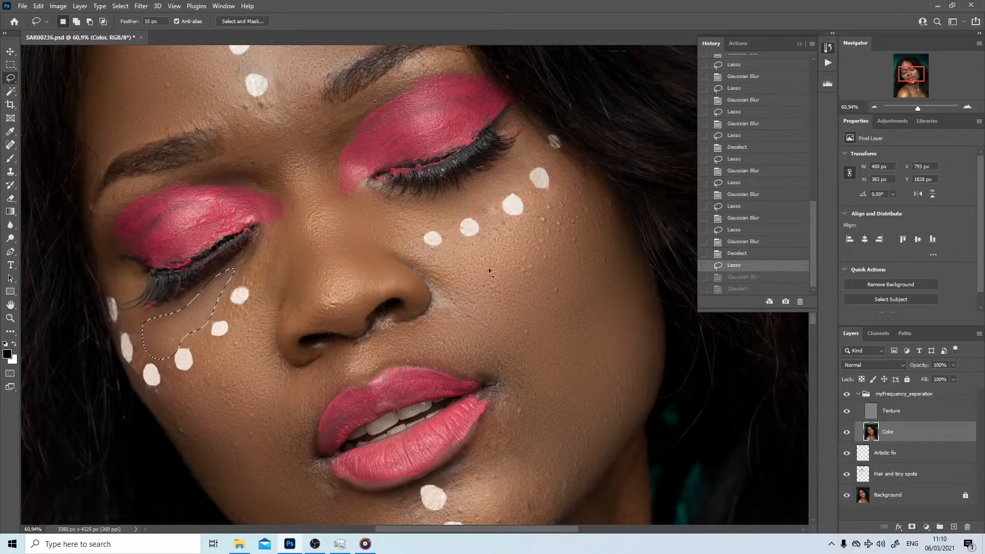
pyautogui.hotkey('ctrl', 'd')
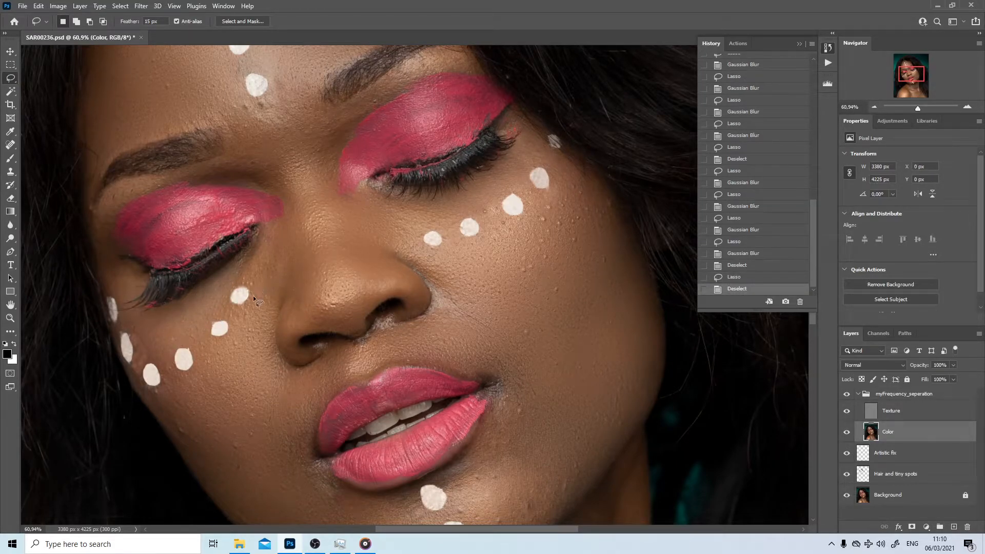
# - Lasso the chin to the right of the white dots, about 451 by 352 px, and repeat the Gaussian Blur
pyautogui.moveTo(347, 268)
pyautogui.mouseDown()
pyautogui.moveTo(366, 285)
pyautogui.moveTo(295, 169)
pyautogui.moveTo(260, 148)
pyautogui.mouseUp()
pyautogui.click(483, 202)
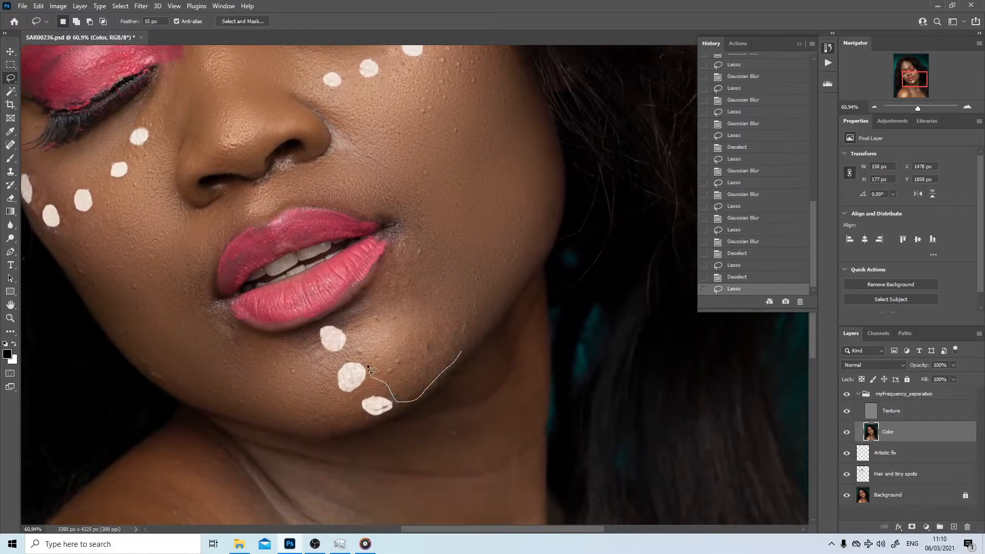
pyautogui.moveTo(466, 361); pyautogui.dragTo(461, 357)
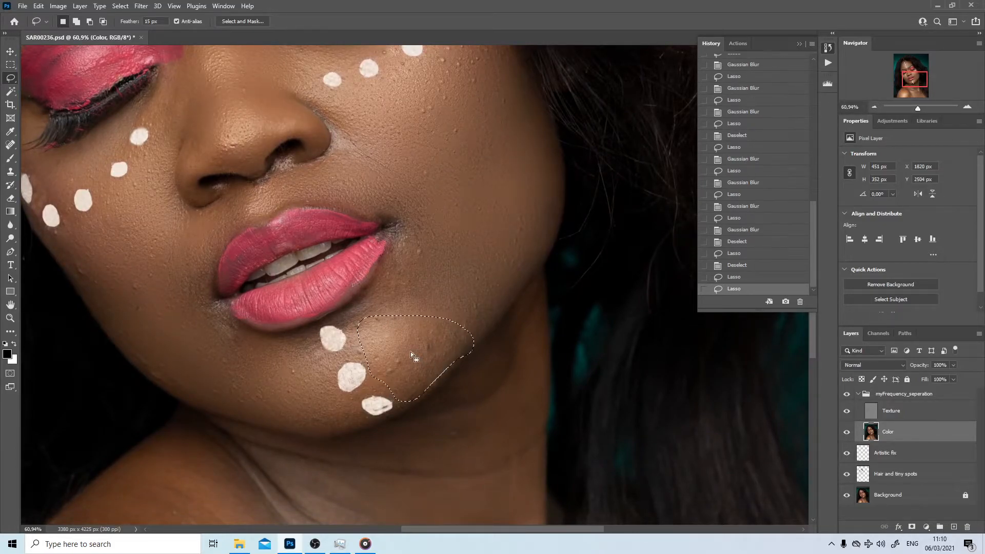
pyautogui.rightClick(411, 352)
pyautogui.click(441, 314)
# - Lasso the chin to the left of the white dots, about 331 by 373 px, and repeat the Gaussian Blur
pyautogui.moveTo(289, 380)
pyautogui.mouseDown()
pyautogui.moveTo(318, 360)
pyautogui.moveTo(303, 358)
pyautogui.moveTo(349, 349)
pyautogui.moveTo(364, 308)
pyautogui.mouseUp()
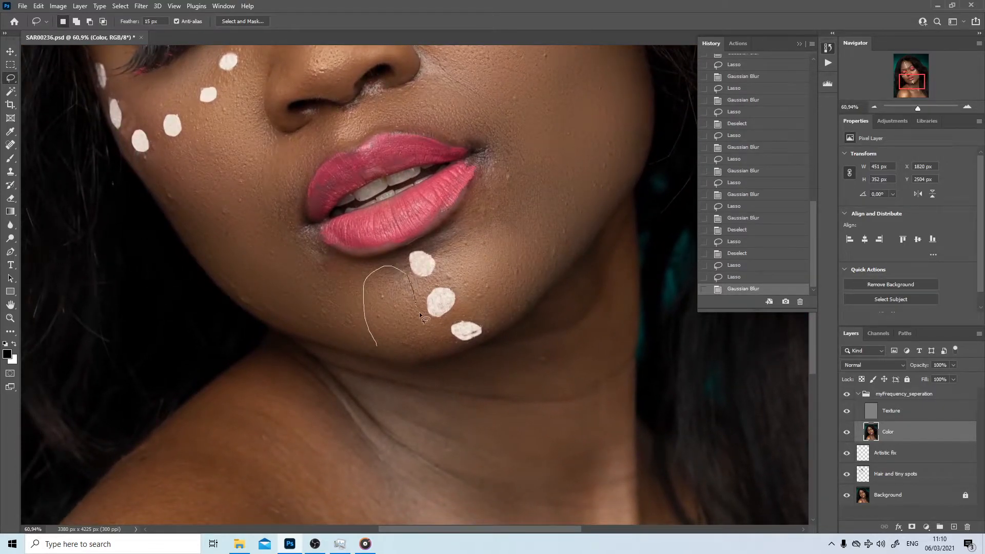
pyautogui.moveTo(440, 359); pyautogui.dragTo(434, 357)
pyautogui.rightClick(390, 328)
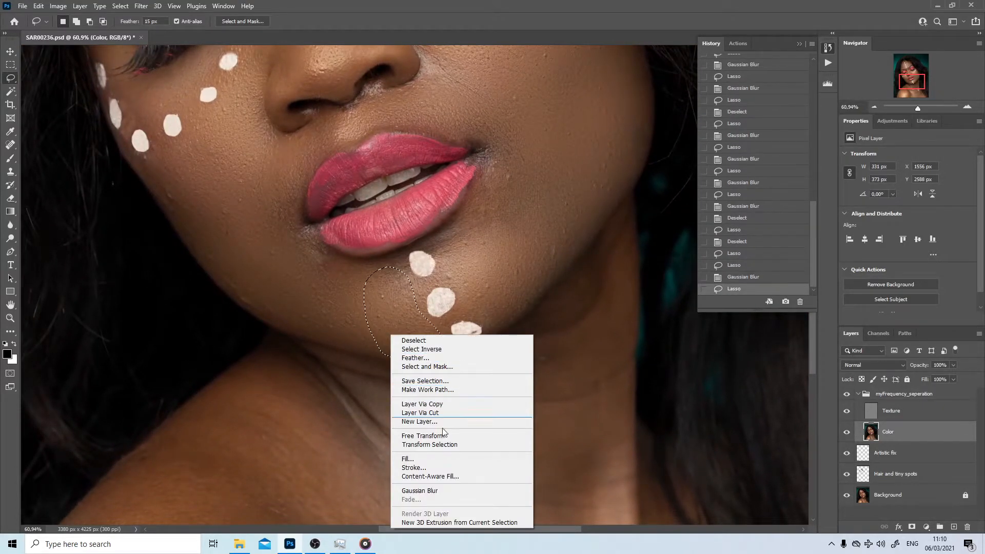
pyautogui.click(462, 489)
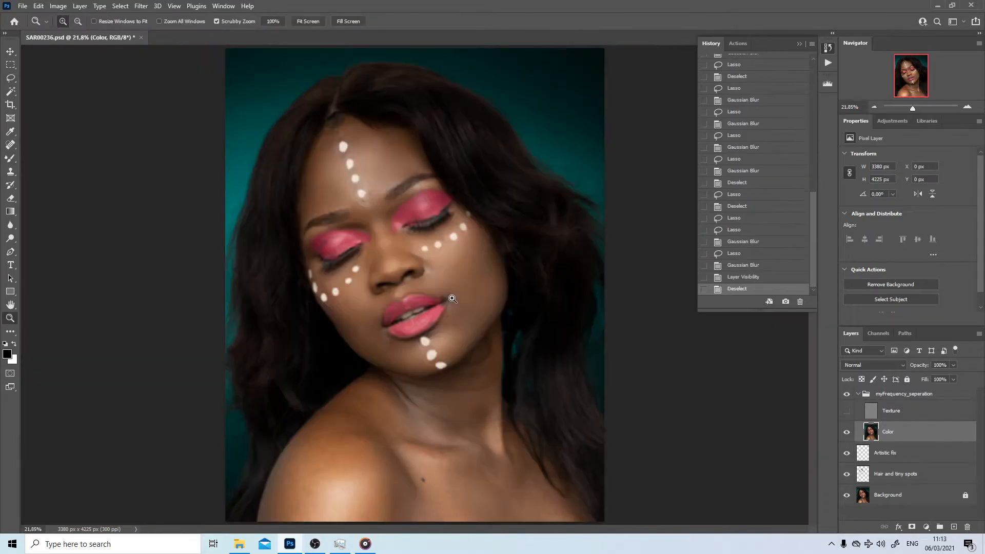
# - Choose the Mixer Brush with its wetness set to 10% for working on the forehead of the Color layer
pyautogui.moveTo(453, 298); pyautogui.dragTo(533, 461)
pyautogui.click(9, 160)
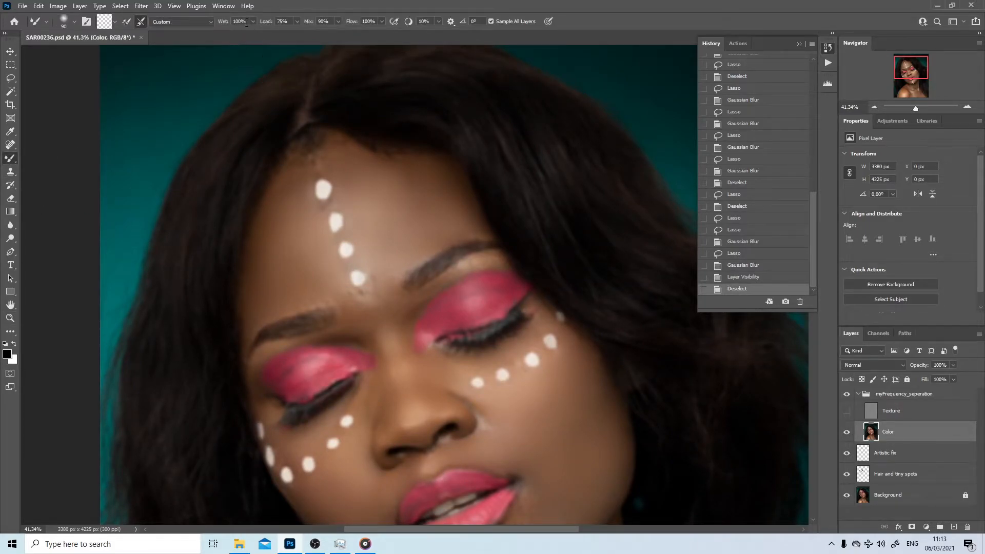
pyautogui.write('10')
pyautogui.press('Return')
pyautogui.press('z')
pyautogui.moveTo(455, 313); pyautogui.dragTo(469, 312)
pyautogui.press('b')
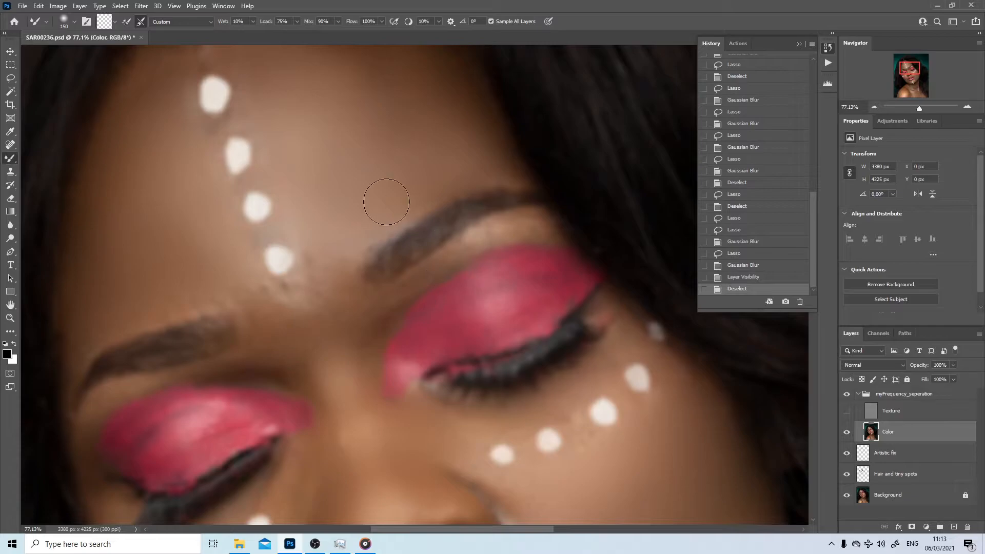
# - Smear the 150 px Mixer Brush across the brow and eye at image right, and revert to the Deselect history state
pyautogui.moveTo(466, 318)
pyautogui.mouseDown()
pyautogui.moveTo(402, 209)
pyautogui.moveTo(438, 352)
pyautogui.moveTo(446, 346)
pyautogui.moveTo(411, 255)
pyautogui.moveTo(440, 293)
pyautogui.moveTo(481, 293)
pyautogui.moveTo(488, 149)
pyautogui.moveTo(530, 285)
pyautogui.moveTo(369, 240)
pyautogui.moveTo(374, 348)
pyautogui.moveTo(279, 257)
pyautogui.moveTo(270, 330)
pyautogui.moveTo(303, 402)
pyautogui.moveTo(523, 343)
pyautogui.moveTo(590, 402)
pyautogui.moveTo(605, 359)
pyautogui.moveTo(591, 299)
pyautogui.moveTo(484, 257)
pyautogui.mouseUp()
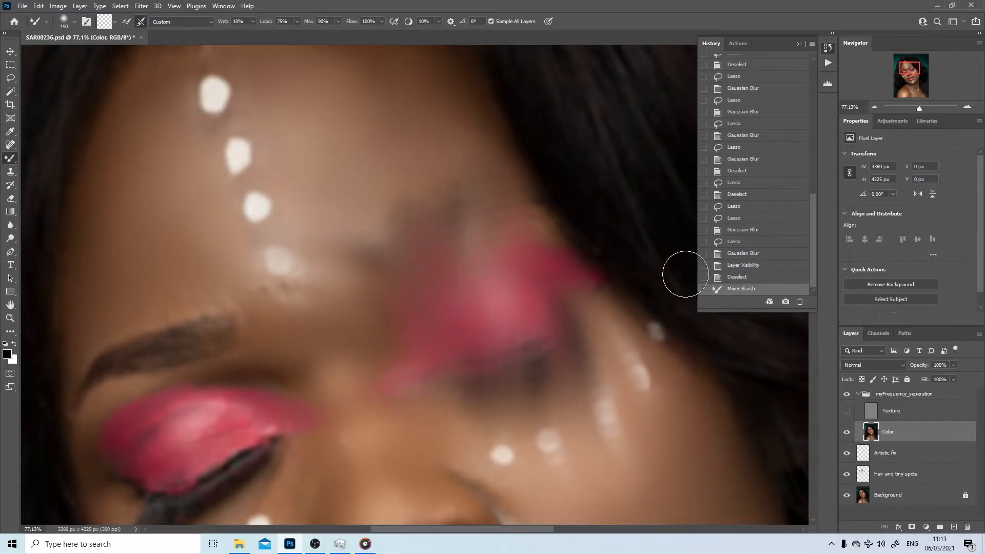
pyautogui.click(755, 277)
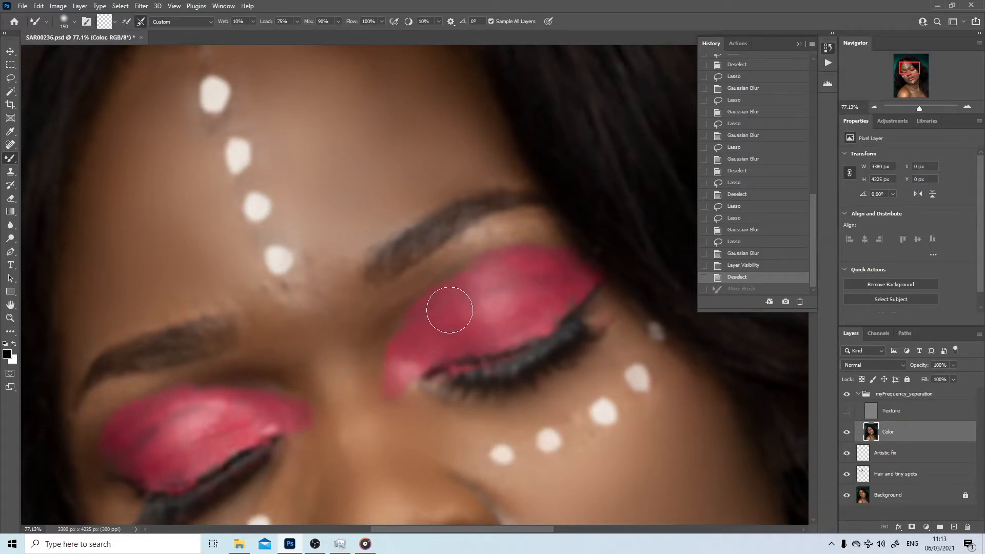
# - Reduce the Mixer Brush to 100 px and blend the pink eyeshadow on the eyelid at image right
pyautogui.press('[')
pyautogui.press('[')
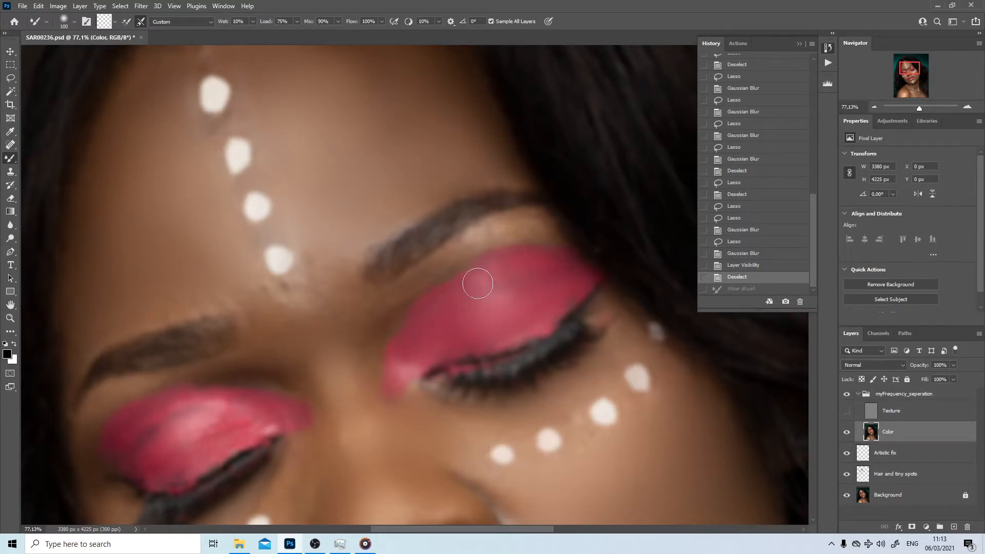
pyautogui.moveTo(472, 335); pyautogui.dragTo(546, 275)
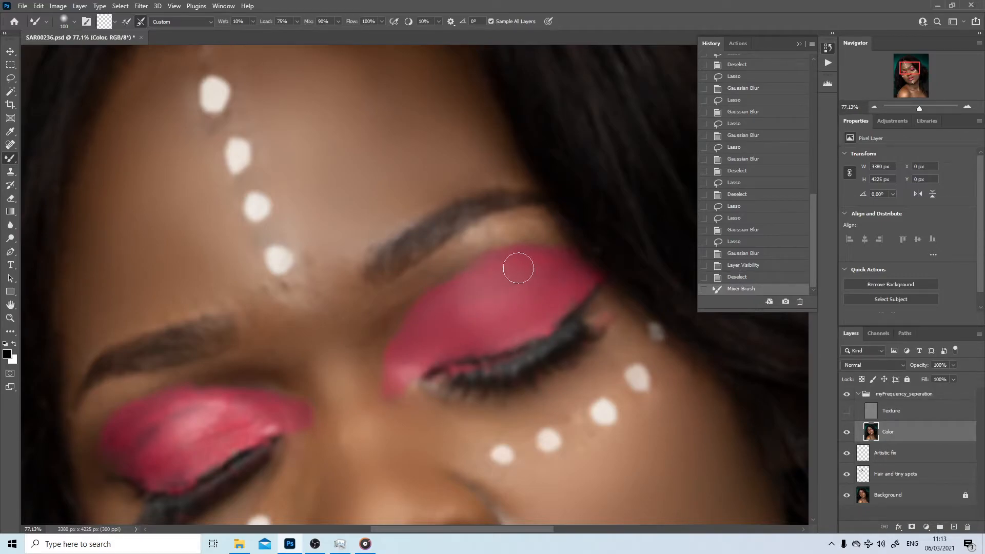
pyautogui.moveTo(526, 304); pyautogui.dragTo(618, 196)
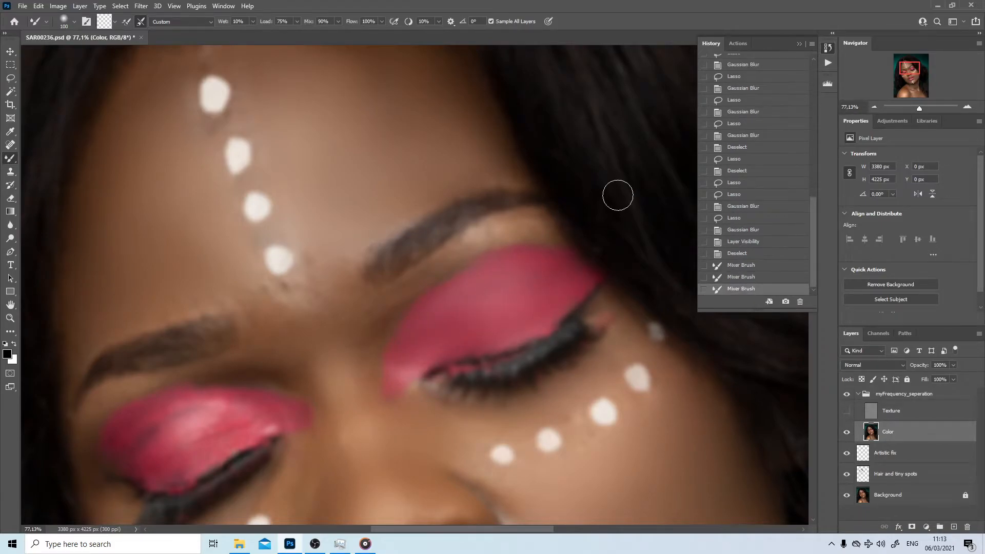
# - Step back through the latest Mixer Brush history states and return to the newest one to compare the eyeshadow
pyautogui.click(758, 278)
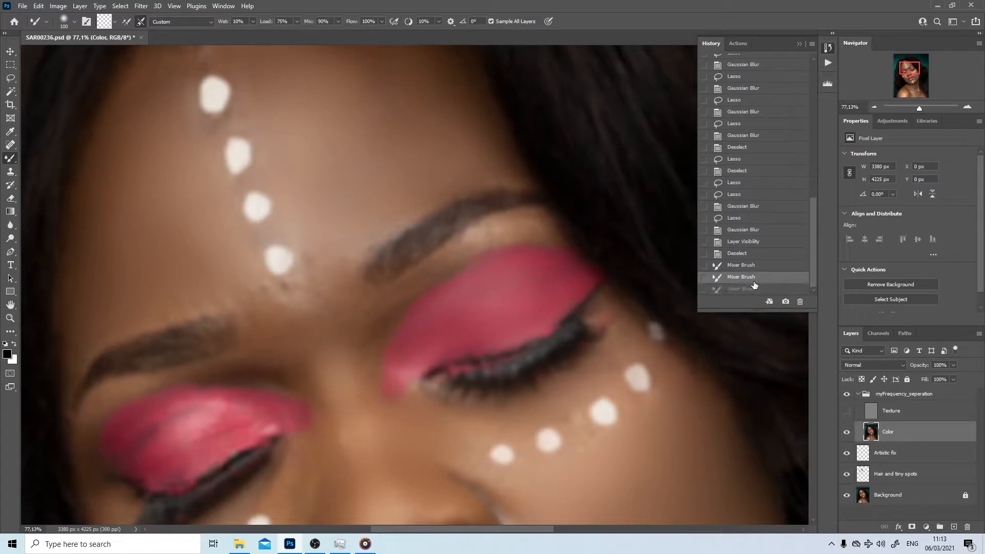
pyautogui.click(752, 266)
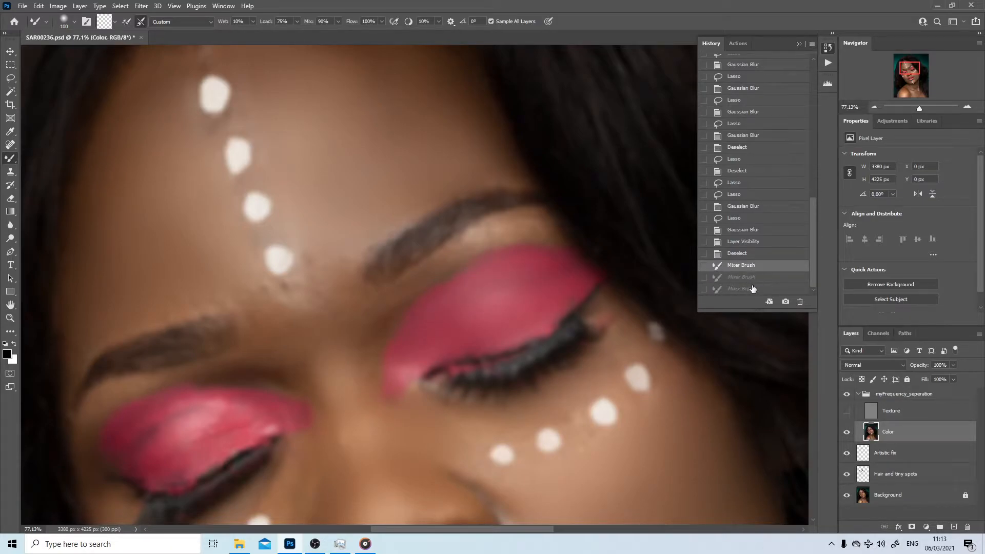
pyautogui.click(753, 289)
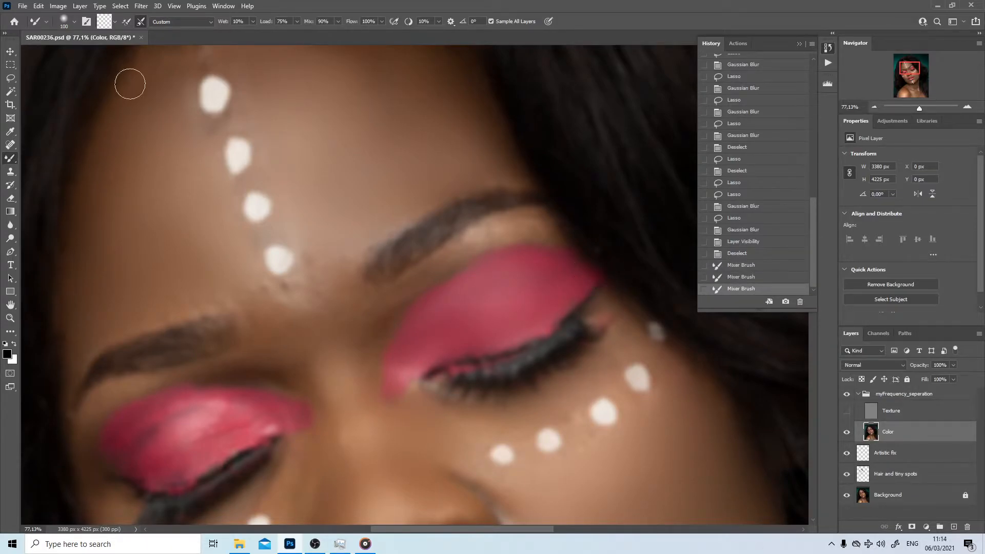
# - Blend the eyeshadow on the other eyelid, and smooth the upper and lower lips with the 100 px Mixer Brush
pyautogui.moveTo(217, 429); pyautogui.dragTo(359, 353)
pyautogui.moveTo(295, 367)
pyautogui.mouseDown()
pyautogui.moveTo(246, 387)
pyautogui.moveTo(287, 359)
pyautogui.moveTo(267, 391)
pyautogui.moveTo(327, 398)
pyautogui.moveTo(383, 356)
pyautogui.moveTo(345, 351)
pyautogui.moveTo(350, 336)
pyautogui.moveTo(295, 350)
pyautogui.moveTo(288, 366)
pyautogui.moveTo(331, 369)
pyautogui.moveTo(391, 359)
pyautogui.moveTo(385, 343)
pyautogui.moveTo(424, 338)
pyautogui.moveTo(359, 345)
pyautogui.moveTo(321, 336)
pyautogui.moveTo(258, 363)
pyautogui.moveTo(373, 327)
pyautogui.moveTo(283, 362)
pyautogui.moveTo(264, 383)
pyautogui.moveTo(347, 368)
pyautogui.moveTo(345, 380)
pyautogui.moveTo(245, 257)
pyautogui.moveTo(185, 211)
pyautogui.mouseUp()
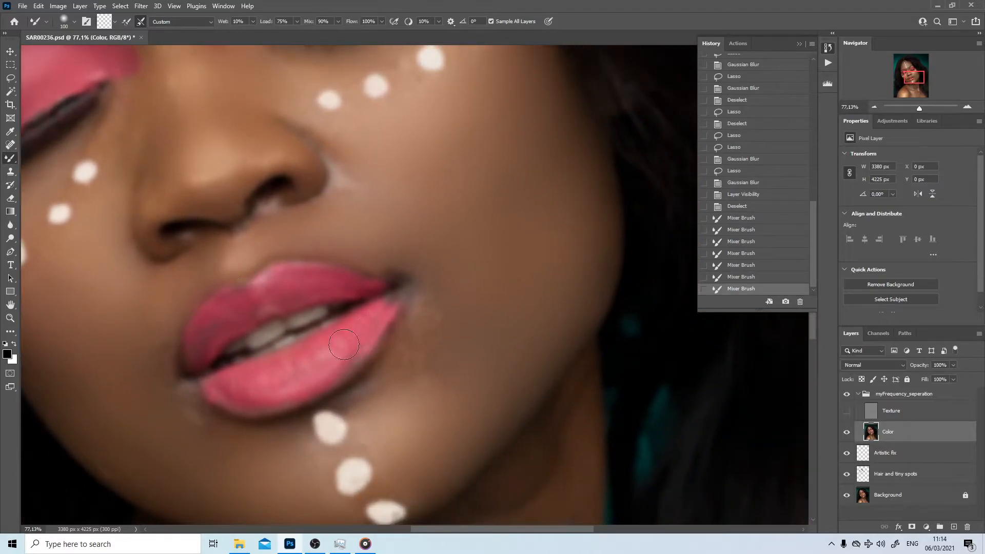
pyautogui.click(261, 394)
pyautogui.moveTo(271, 293); pyautogui.dragTo(308, 279)
pyautogui.moveTo(392, 282); pyautogui.dragTo(403, 282)
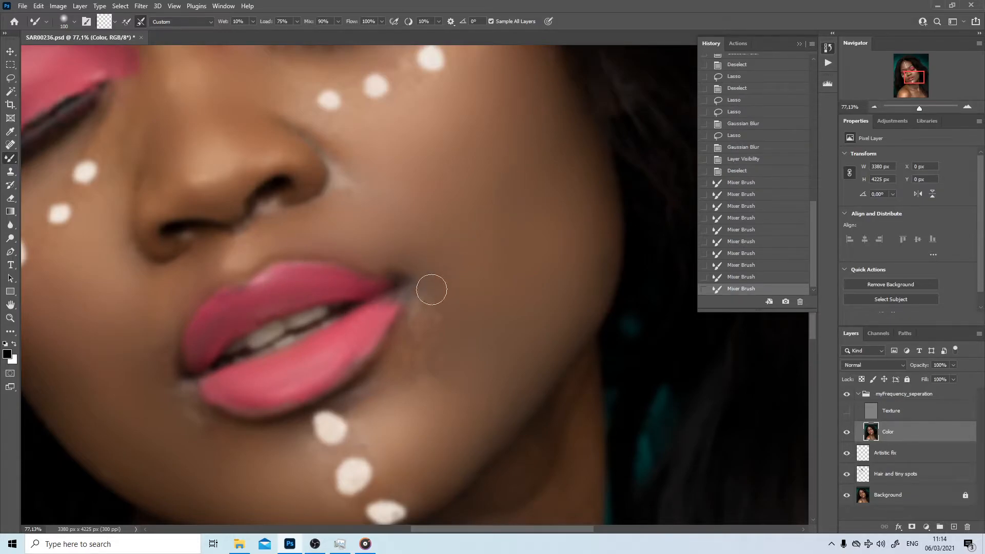
# - Smooth the blotchy skin beside the mouth corner and lower cheek at image right with a larger Mixer Brush
pyautogui.press('z')
pyautogui.moveTo(502, 302)
pyautogui.mouseDown()
pyautogui.moveTo(409, 305)
pyautogui.moveTo(588, 200)
pyautogui.mouseUp()
pyautogui.moveTo(464, 321); pyautogui.dragTo(411, 292)
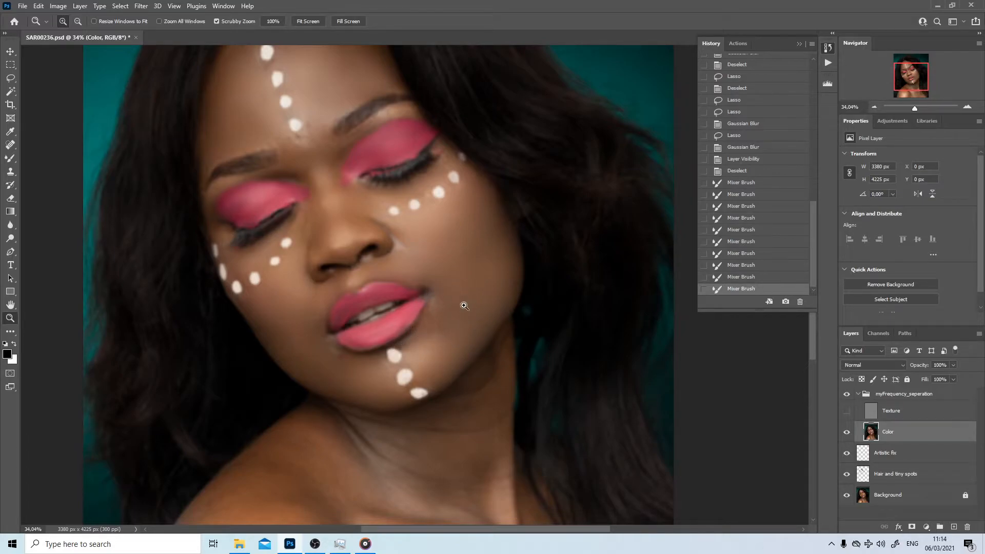
pyautogui.moveTo(437, 324); pyautogui.dragTo(488, 319)
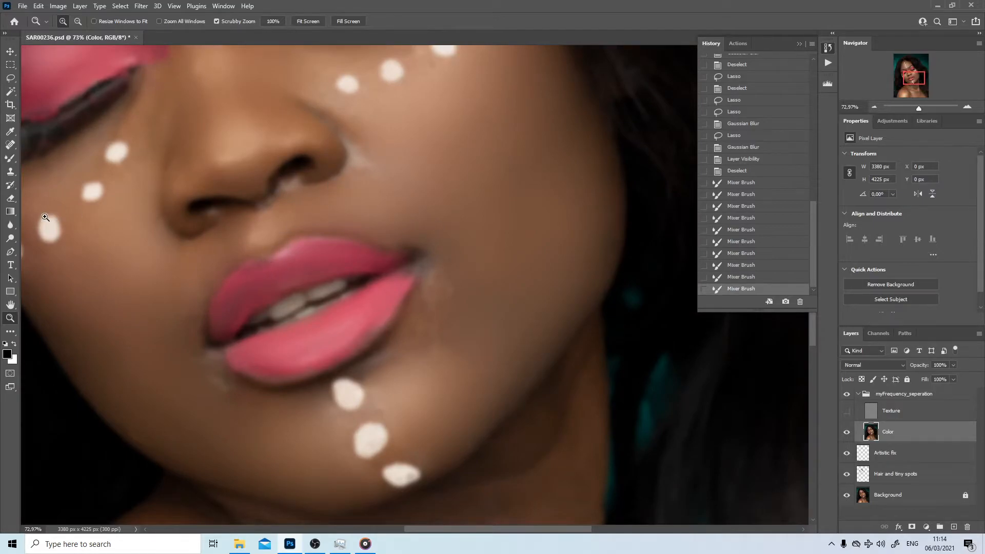
pyautogui.press('b')
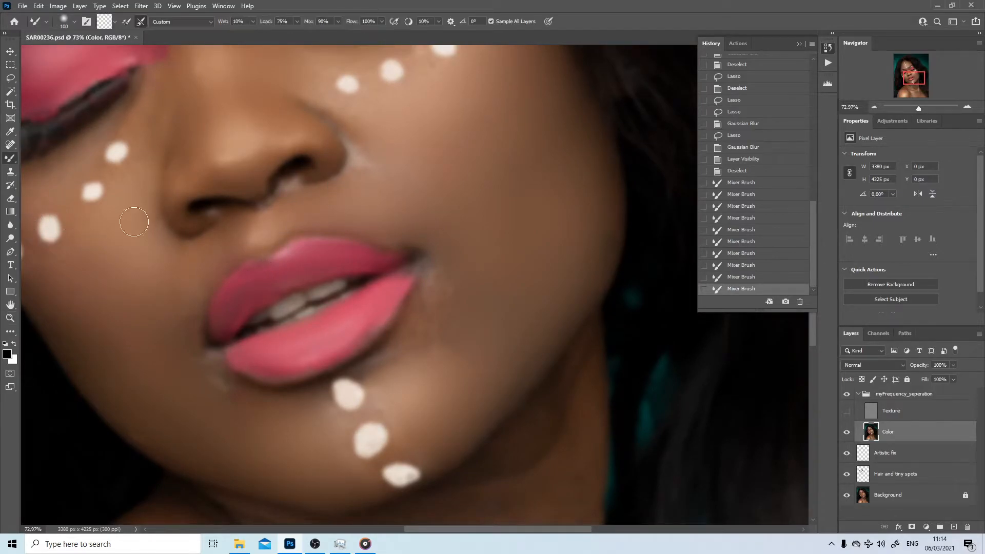
pyautogui.press(']')
pyautogui.press(']')
pyautogui.press(']')
pyautogui.moveTo(443, 317)
pyautogui.mouseDown()
pyautogui.moveTo(456, 293)
pyautogui.moveTo(531, 286)
pyautogui.moveTo(438, 294)
pyautogui.moveTo(411, 342)
pyautogui.moveTo(424, 370)
pyautogui.moveTo(467, 300)
pyautogui.moveTo(472, 274)
pyautogui.moveTo(446, 319)
pyautogui.moveTo(459, 276)
pyautogui.moveTo(400, 379)
pyautogui.moveTo(427, 353)
pyautogui.moveTo(412, 367)
pyautogui.moveTo(426, 332)
pyautogui.moveTo(397, 375)
pyautogui.moveTo(472, 297)
pyautogui.moveTo(442, 325)
pyautogui.moveTo(453, 267)
pyautogui.moveTo(474, 297)
pyautogui.mouseUp()
pyautogui.moveTo(498, 365)
pyautogui.mouseDown()
pyautogui.moveTo(488, 299)
pyautogui.moveTo(426, 306)
pyautogui.moveTo(450, 275)
pyautogui.moveTo(443, 227)
pyautogui.moveTo(306, 206)
pyautogui.mouseUp()
# - Blend the skin around the mouth corner and lower cheek at image left with the 100 px Mixer Brush
pyautogui.press('[')
pyautogui.press('[')
pyautogui.press('[')
pyautogui.press('[')
pyautogui.press(']')
pyautogui.moveTo(187, 348); pyautogui.dragTo(194, 368)
pyautogui.moveTo(192, 317)
pyautogui.mouseDown()
pyautogui.moveTo(197, 351)
pyautogui.moveTo(226, 390)
pyautogui.moveTo(215, 394)
pyautogui.moveTo(230, 382)
pyautogui.moveTo(261, 408)
pyautogui.mouseUp()
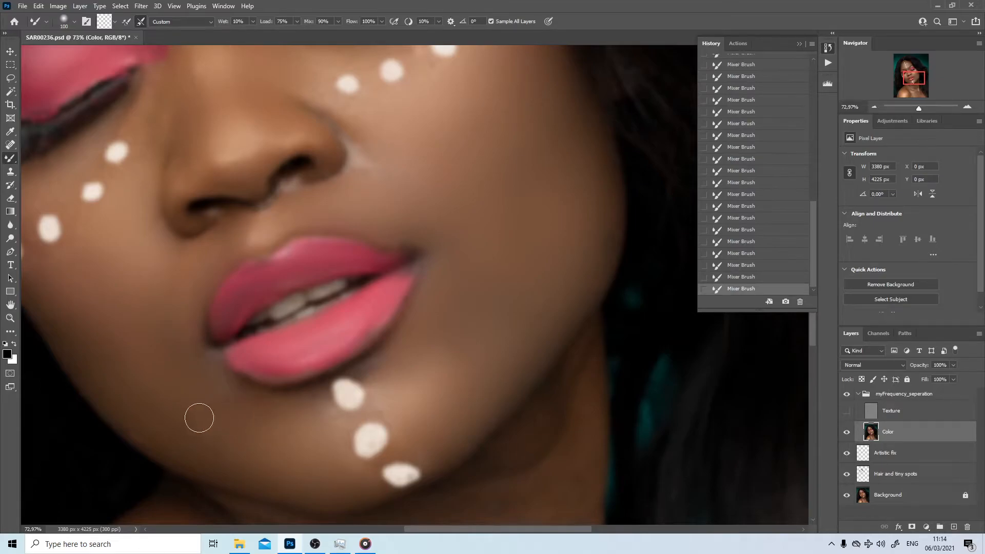
# - Smooth the skin around and between the three white chin dots with a 40 px Mixer Brush
pyautogui.press(']')
pyautogui.press(']')
pyautogui.press('[')
pyautogui.press('[')
pyautogui.press('[')
pyautogui.press('z')
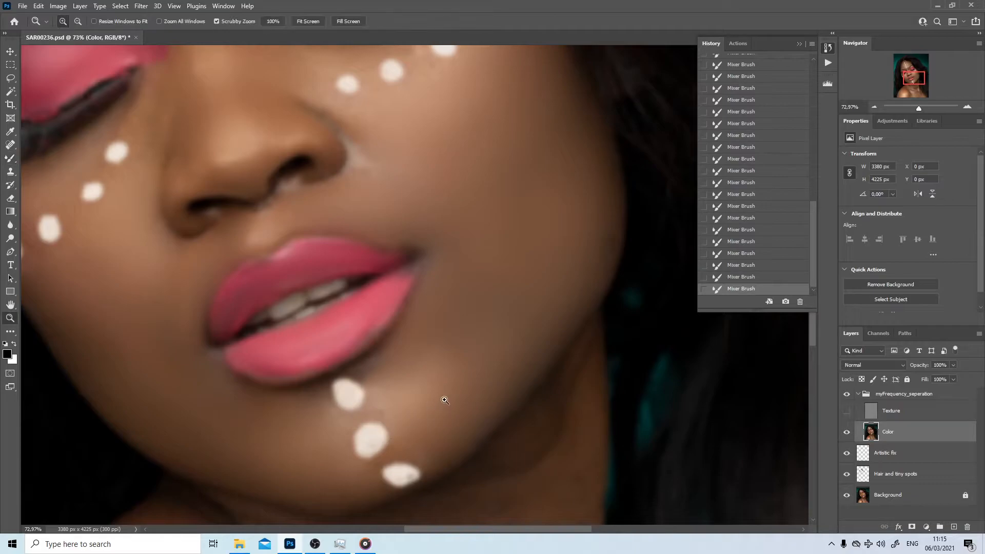
pyautogui.click(480, 393)
pyautogui.moveTo(340, 392); pyautogui.dragTo(434, 292)
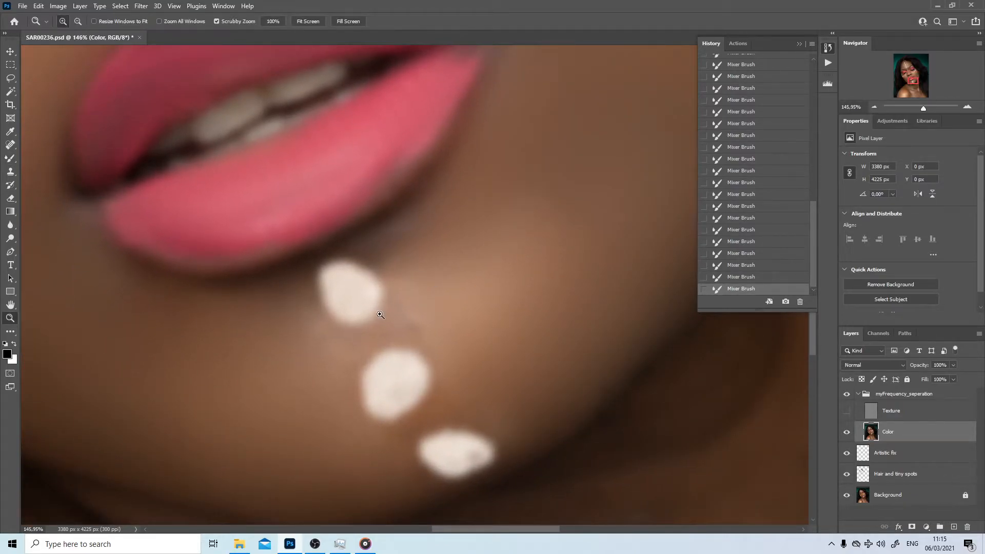
pyautogui.press('b')
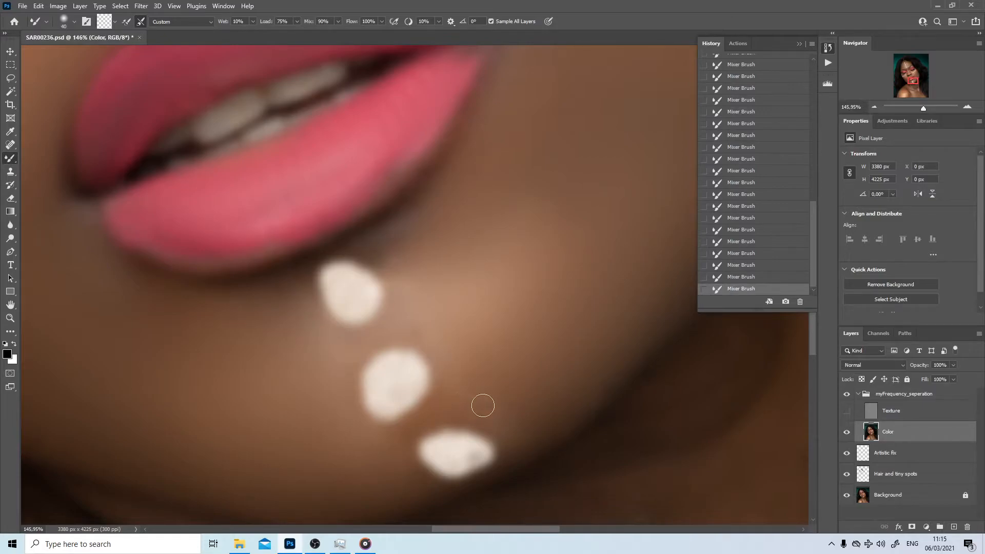
# - Even out the forehead around the white dots and the area between the eyebrows with the Mixer Brush
pyautogui.press('z')
pyautogui.moveTo(421, 292)
pyautogui.mouseDown()
pyautogui.moveTo(313, 291)
pyautogui.moveTo(325, 292)
pyautogui.mouseUp()
pyautogui.moveTo(394, 377); pyautogui.dragTo(395, 209)
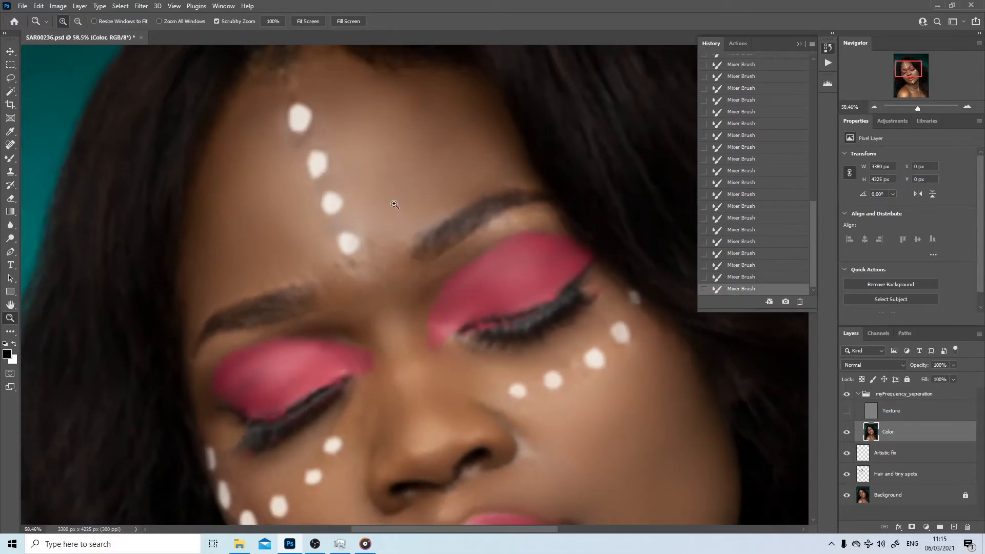
pyautogui.press('b')
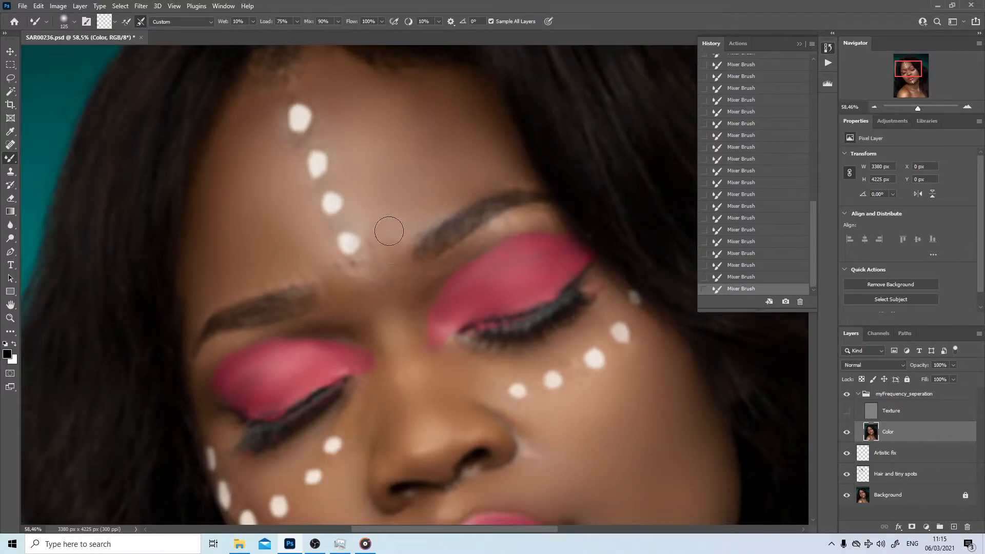
pyautogui.press(']')
pyautogui.press(']')
pyautogui.press(']')
pyautogui.press('[')
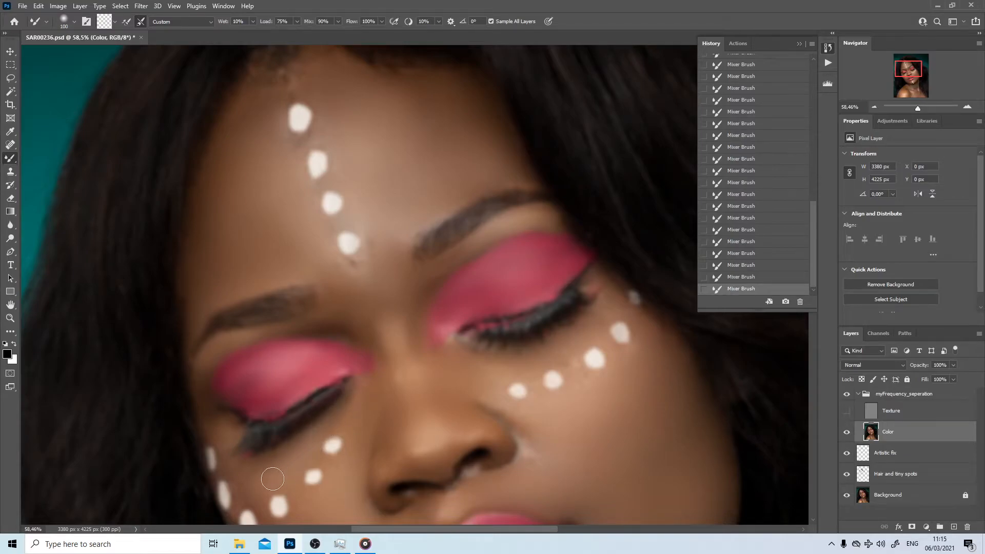
# - Blend the skin around the white dots under the eye at image left with a 90 px Mixer Brush
pyautogui.moveTo(267, 423); pyautogui.dragTo(272, 222)
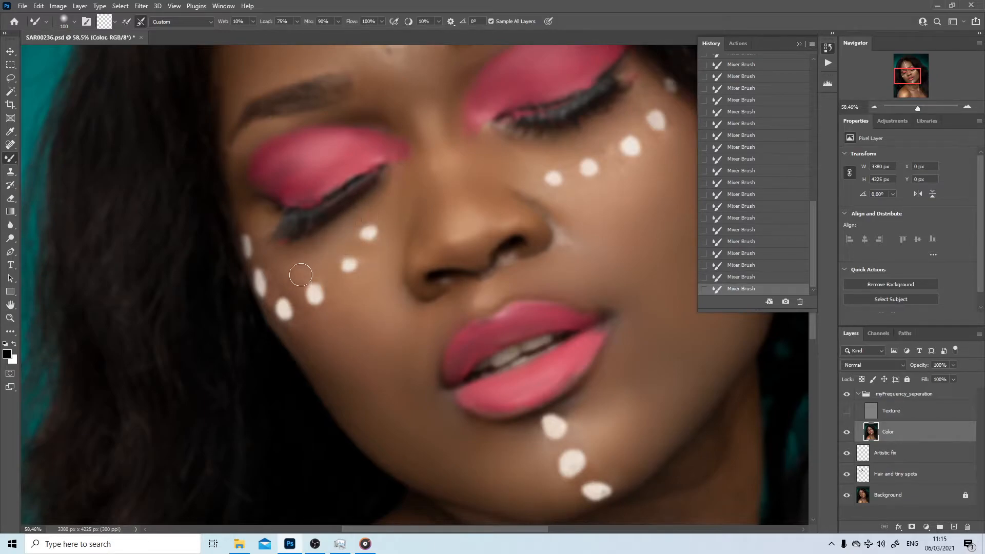
pyautogui.press('p')
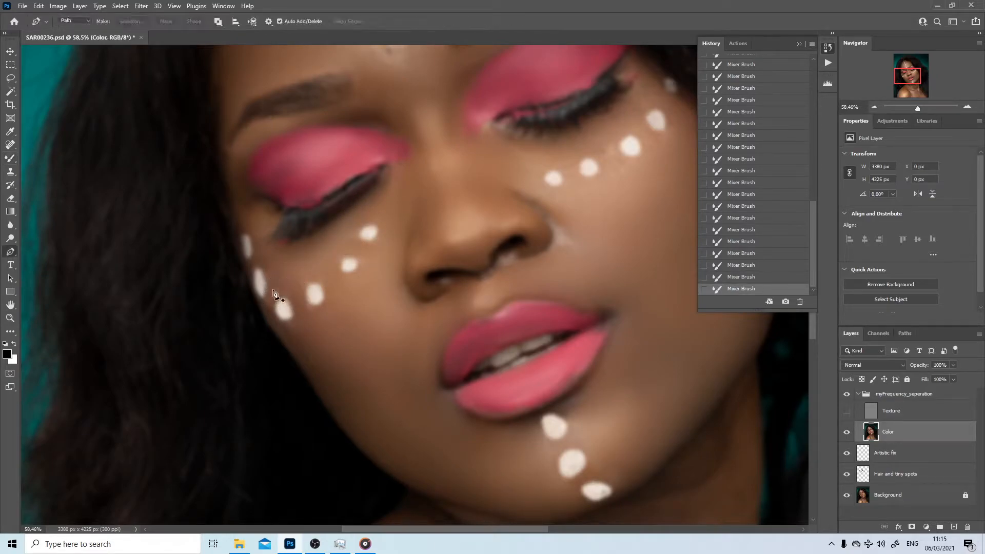
pyautogui.press('b')
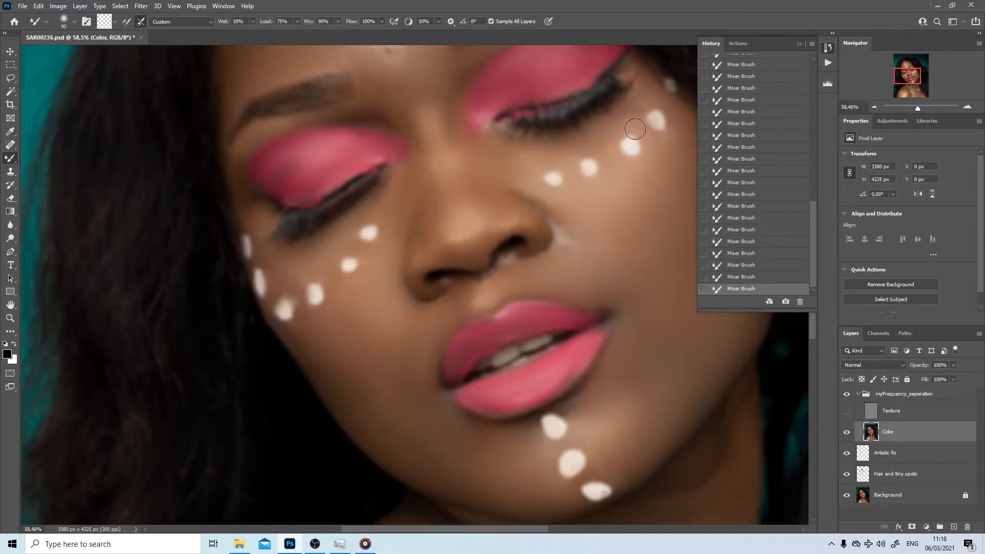
# - Undo the last Mixer Brush stroke, and smooth the under-eye skin and the crease beside the nose at image right
pyautogui.moveTo(516, 198)
pyautogui.mouseDown()
pyautogui.moveTo(344, 267)
pyautogui.moveTo(352, 262)
pyautogui.mouseUp()
pyautogui.hotkey('ctrl', 'z')
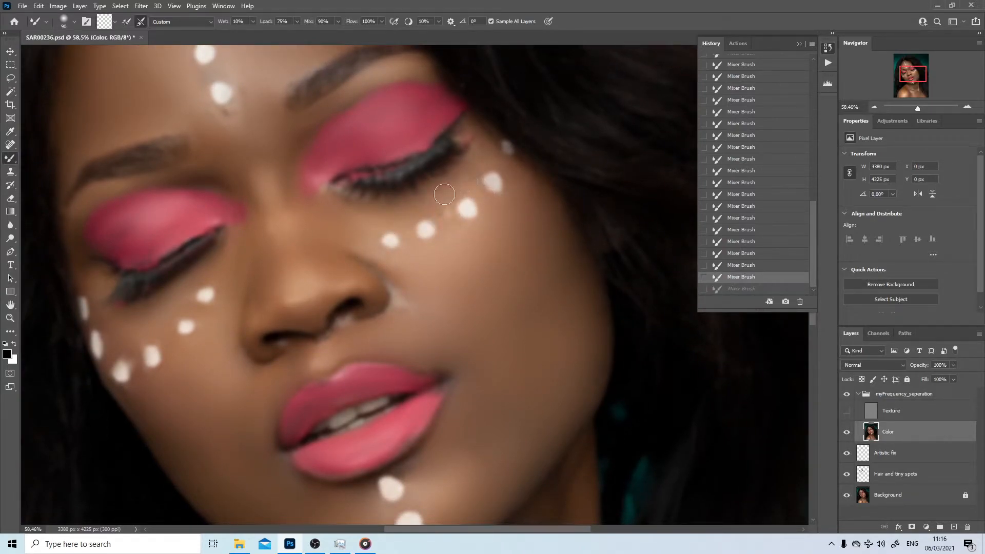
pyautogui.click(450, 221)
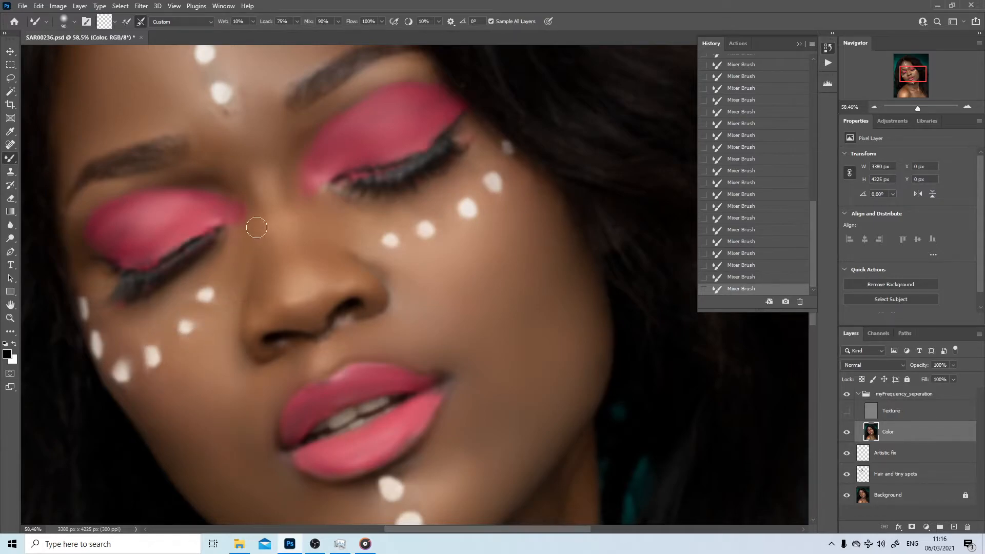
# - Turn the Texture layer back on with the whole portrait in view
pyautogui.press('z')
pyautogui.moveTo(253, 190); pyautogui.dragTo(241, 162)
pyautogui.moveTo(206, 211); pyautogui.dragTo(265, 29)
pyautogui.moveTo(221, 163); pyautogui.dragTo(167, 230)
pyautogui.click(160, 345)
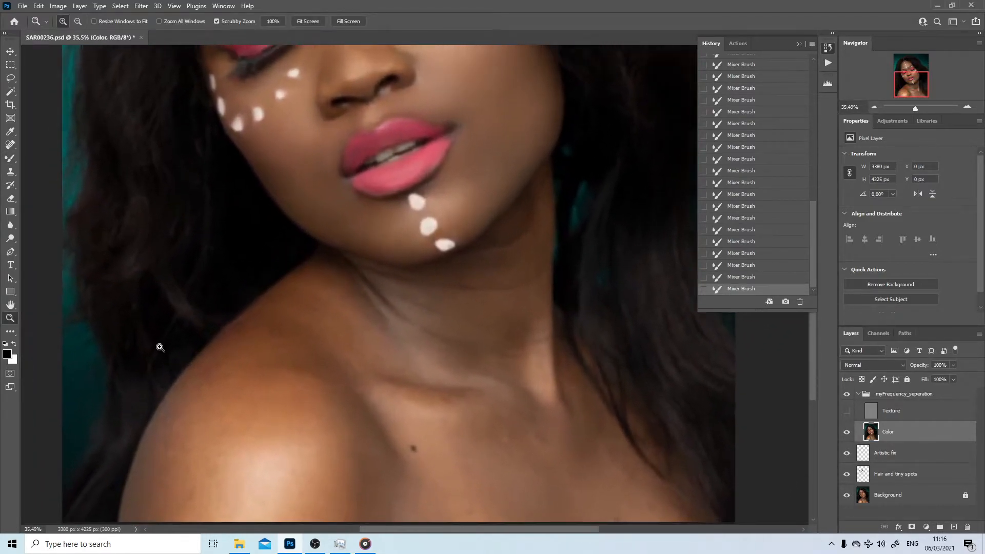
pyautogui.moveTo(272, 337); pyautogui.dragTo(193, 330)
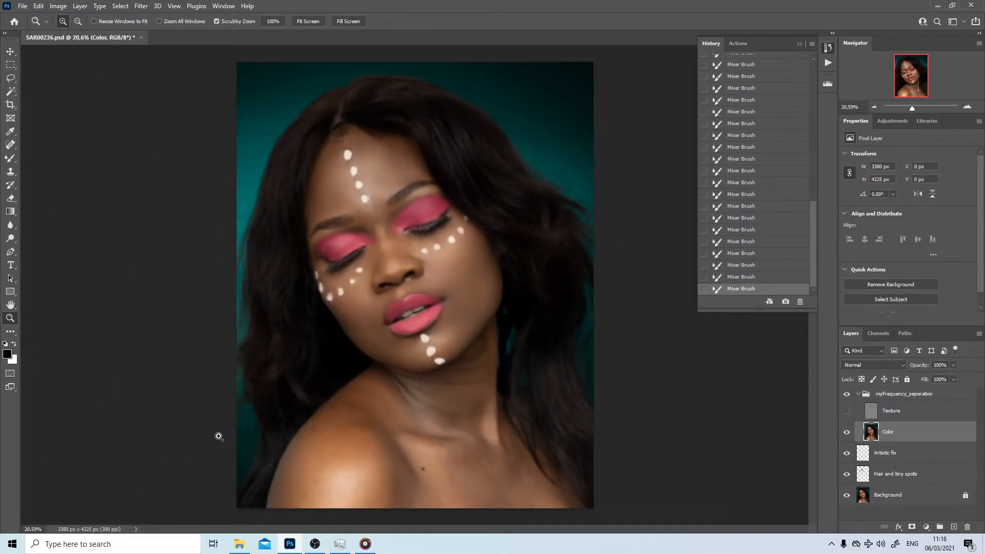
pyautogui.press('b')
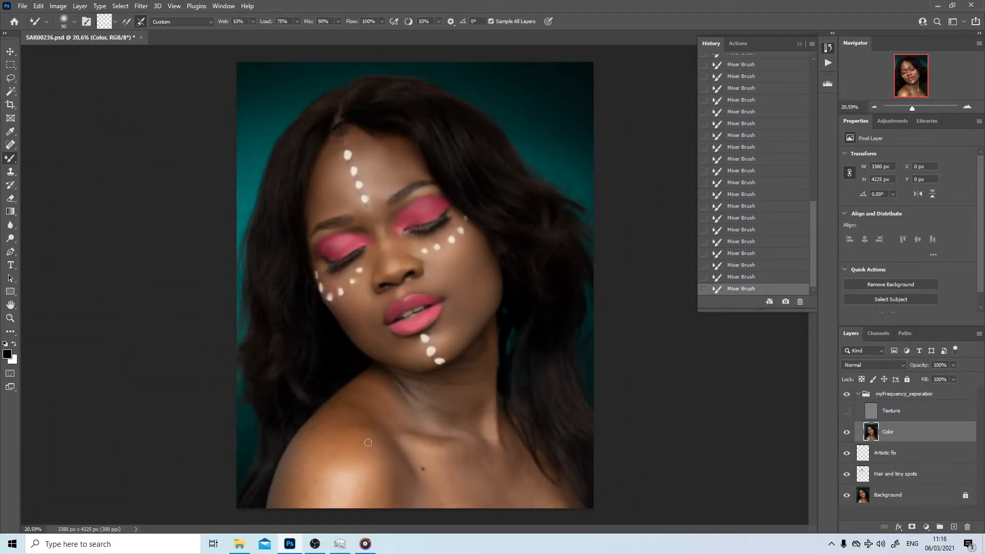
pyautogui.click(848, 411)
# - Enlarge the Mixer Brush and blend the shoulder's skin tones and highlight on the Color layer
pyautogui.press('z')
pyautogui.moveTo(319, 465); pyautogui.dragTo(344, 449)
pyautogui.moveTo(345, 413); pyautogui.dragTo(389, 271)
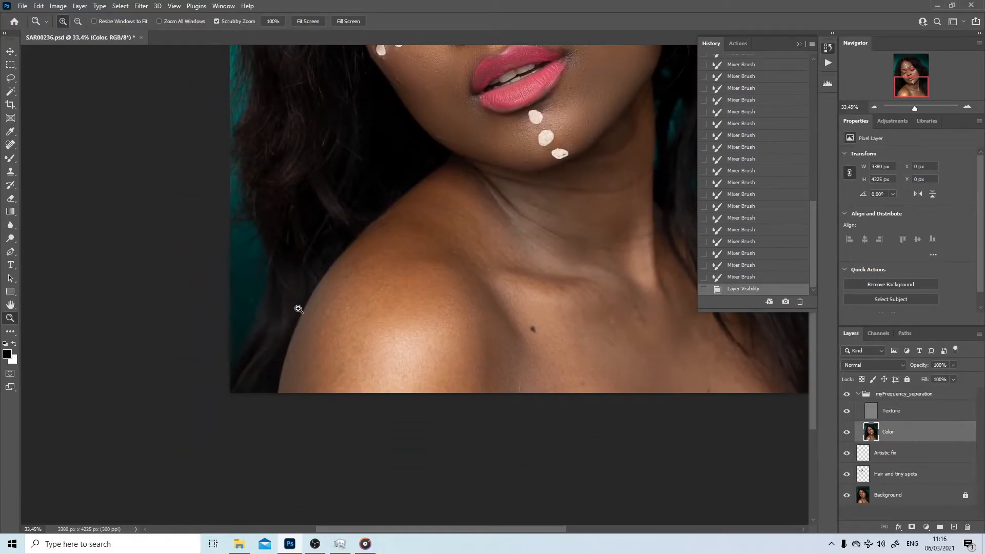
pyautogui.press('b')
pyautogui.press(']')
pyautogui.press(']')
pyautogui.press(']')
pyautogui.press(']')
pyautogui.moveTo(408, 237)
pyautogui.mouseDown()
pyautogui.moveTo(432, 216)
pyautogui.moveTo(390, 237)
pyautogui.moveTo(368, 273)
pyautogui.mouseUp()
pyautogui.press(']')
pyautogui.press(']')
pyautogui.press(']')
pyautogui.moveTo(406, 362); pyautogui.dragTo(522, 362)
# - Smooth the chest, the base of the neck and the collarbone, reducing the Mixer Brush to 200 px after the chest
pyautogui.moveTo(450, 331)
pyautogui.mouseDown()
pyautogui.moveTo(380, 414)
pyautogui.moveTo(334, 330)
pyautogui.mouseUp()
pyautogui.moveTo(397, 346); pyautogui.dragTo(597, 379)
pyautogui.press('[')
pyautogui.press('[')
pyautogui.moveTo(331, 210)
pyautogui.mouseDown()
pyautogui.moveTo(291, 229)
pyautogui.moveTo(360, 244)
pyautogui.mouseUp()
pyautogui.moveTo(446, 309); pyautogui.dragTo(407, 285)
# - Blend the side of the neck down to the upper chest at image right with the 200 px Mixer Brush
pyautogui.moveTo(482, 284)
pyautogui.mouseDown()
pyautogui.moveTo(522, 238)
pyautogui.moveTo(524, 187)
pyautogui.mouseUp()
pyautogui.moveTo(451, 203)
pyautogui.mouseDown()
pyautogui.moveTo(387, 200)
pyautogui.moveTo(493, 188)
pyautogui.mouseUp()
pyautogui.moveTo(513, 169); pyautogui.dragTo(542, 120)
pyautogui.moveTo(539, 154); pyautogui.dragTo(519, 235)
pyautogui.moveTo(515, 257); pyautogui.dragTo(508, 311)
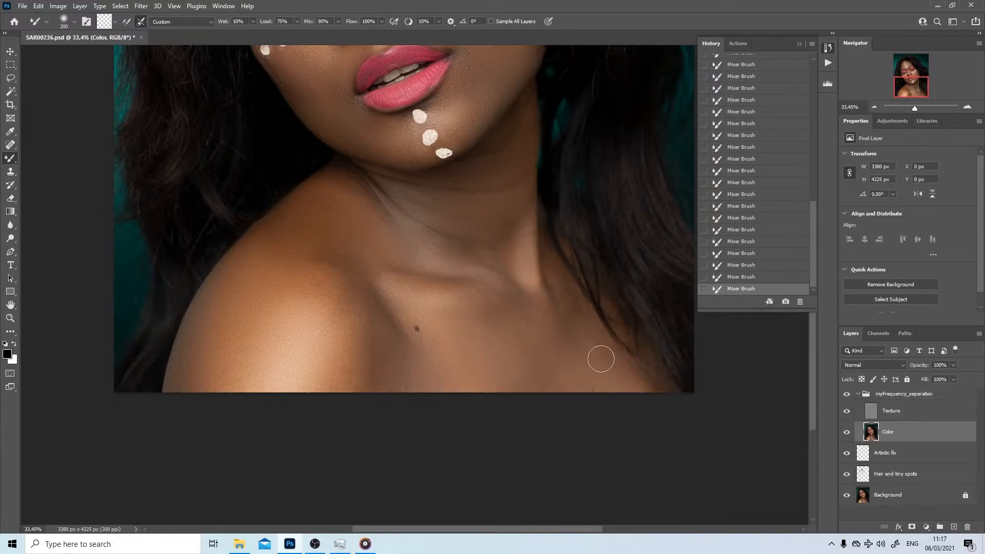
# - Toggle the visibility of the myFrequency_seperation group repeatedly to compare the whole portrait before and after retouching
pyautogui.press('z')
pyautogui.hotkey('ctrl', '0')
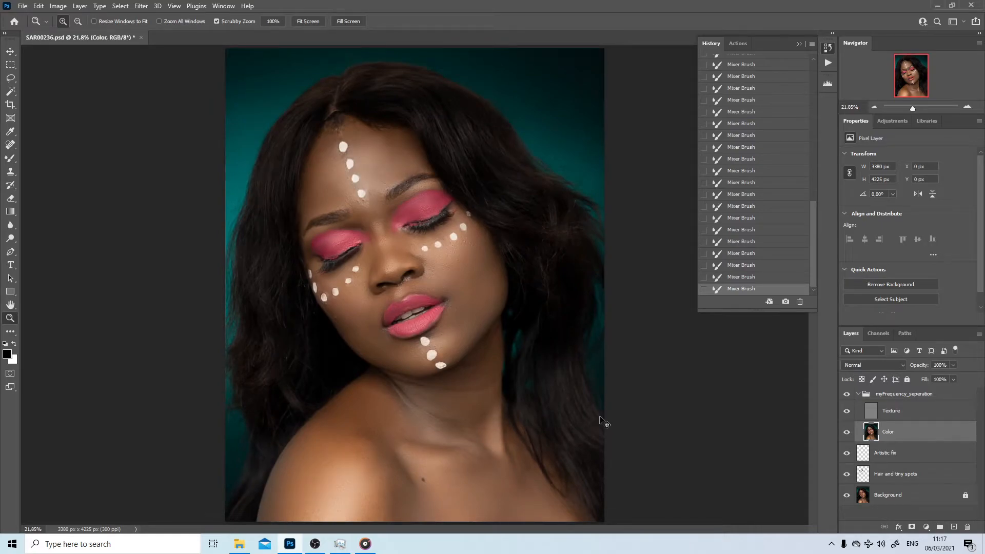
pyautogui.hotkey('ctrl', '-')
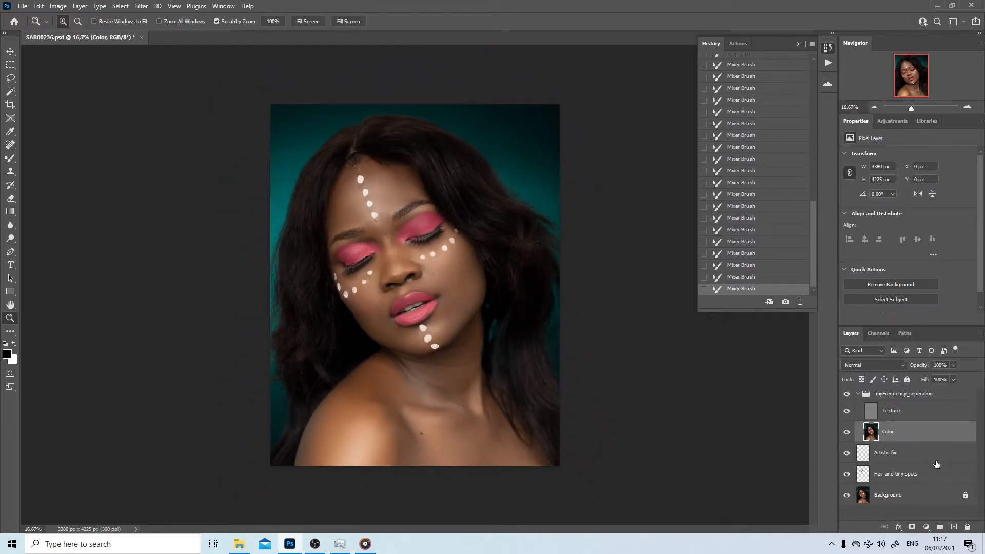
pyautogui.click(848, 395)
pyautogui.moveTo(462, 293)
pyautogui.mouseDown()
pyautogui.moveTo(503, 292)
pyautogui.moveTo(478, 298)
pyautogui.mouseUp()
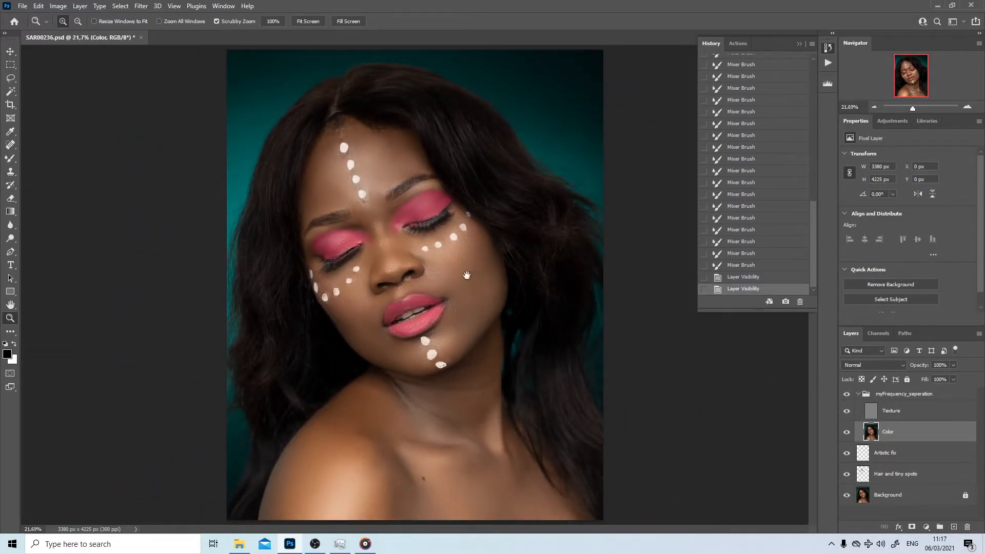
pyautogui.click(848, 395)
pyautogui.click(848, 394)
pyautogui.click(848, 395)
pyautogui.click(847, 395)
pyautogui.click(847, 395)
pyautogui.click(847, 395)
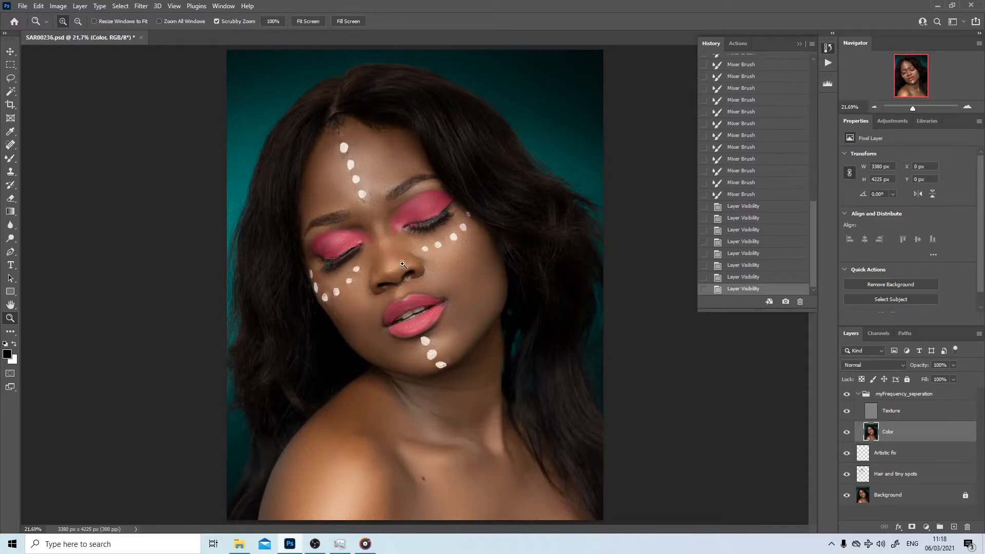
pyautogui.click(847, 394)
pyautogui.click(847, 395)
pyautogui.click(847, 394)
pyautogui.click(848, 395)
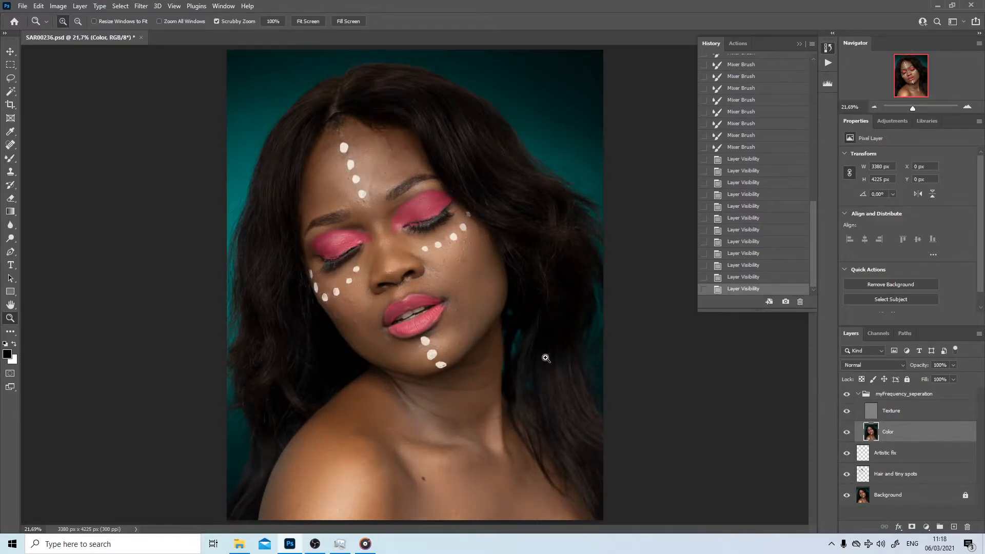
# - Blend the skin tones of the nose bridge, nose and area between the brows on the Color layer, using the Mixer Brush reduced to 125 px
pyautogui.moveTo(414, 262); pyautogui.dragTo(457, 268)
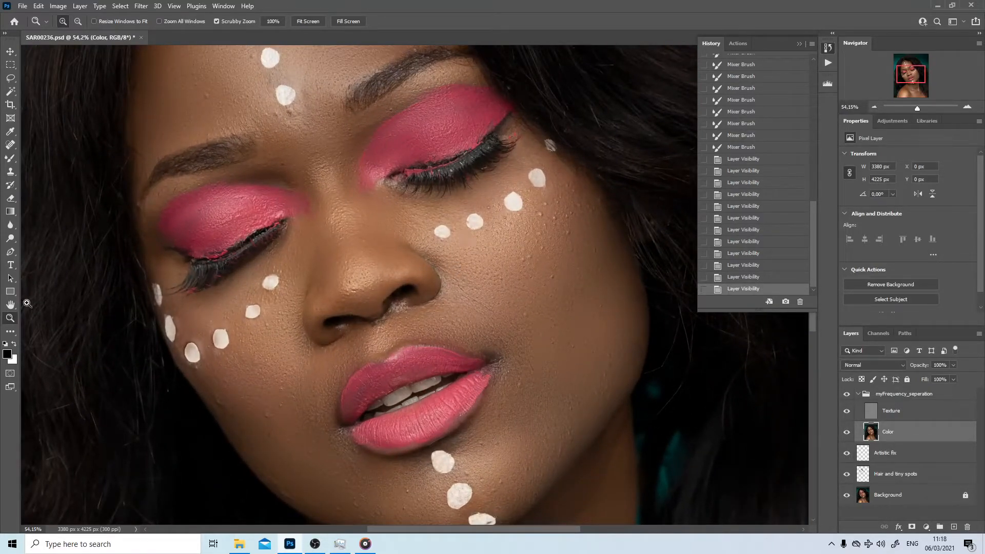
pyautogui.press('r')
pyautogui.moveTo(323, 159); pyautogui.dragTo(456, 237)
pyautogui.moveTo(517, 105); pyautogui.dragTo(361, 211)
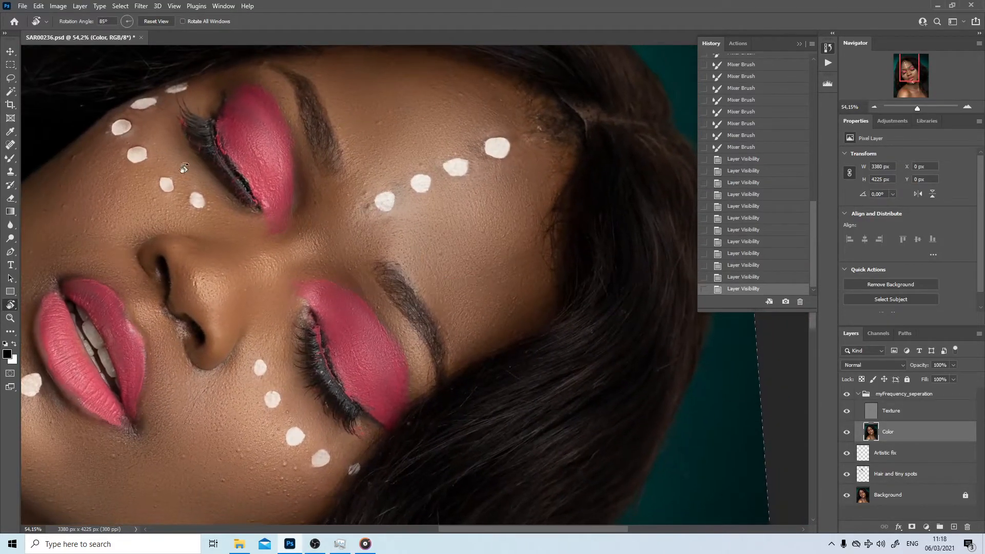
pyautogui.press('b')
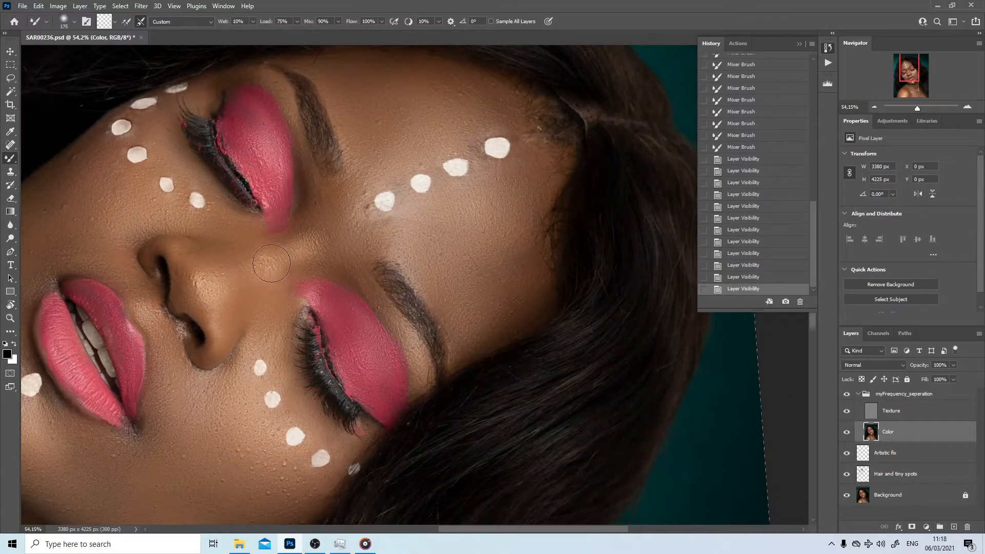
pyautogui.moveTo(314, 246); pyautogui.dragTo(324, 244)
pyautogui.moveTo(234, 284); pyautogui.dragTo(223, 279)
pyautogui.click(328, 272)
pyautogui.moveTo(323, 264); pyautogui.dragTo(290, 281)
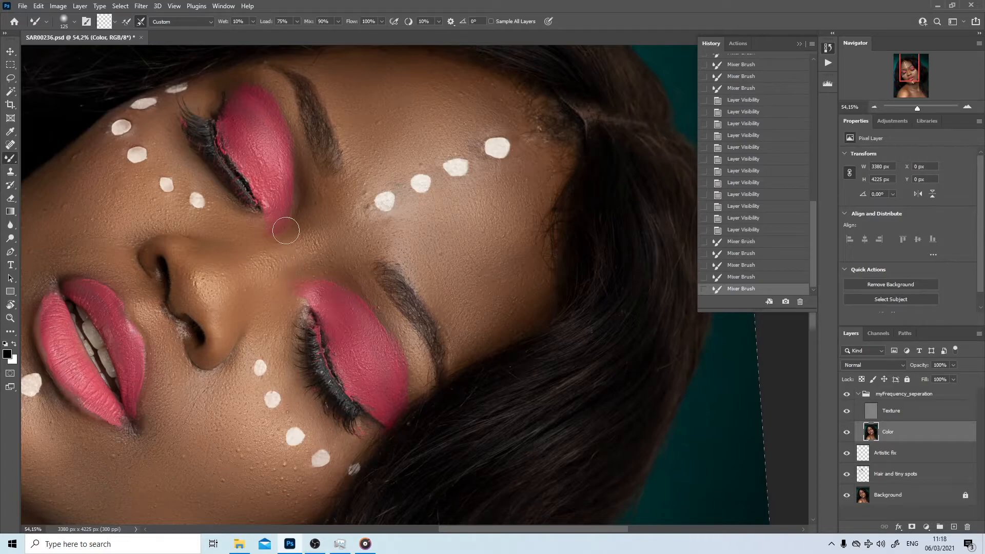
pyautogui.moveTo(218, 235); pyautogui.dragTo(214, 239)
# - Rotate the canvas so the face is upright and smooth the forehead, brow area and eyelids with the 125 px Mixer Brush
pyautogui.press('r')
pyautogui.moveTo(325, 218)
pyautogui.mouseDown()
pyautogui.moveTo(132, 194)
pyautogui.moveTo(150, 348)
pyautogui.mouseUp()
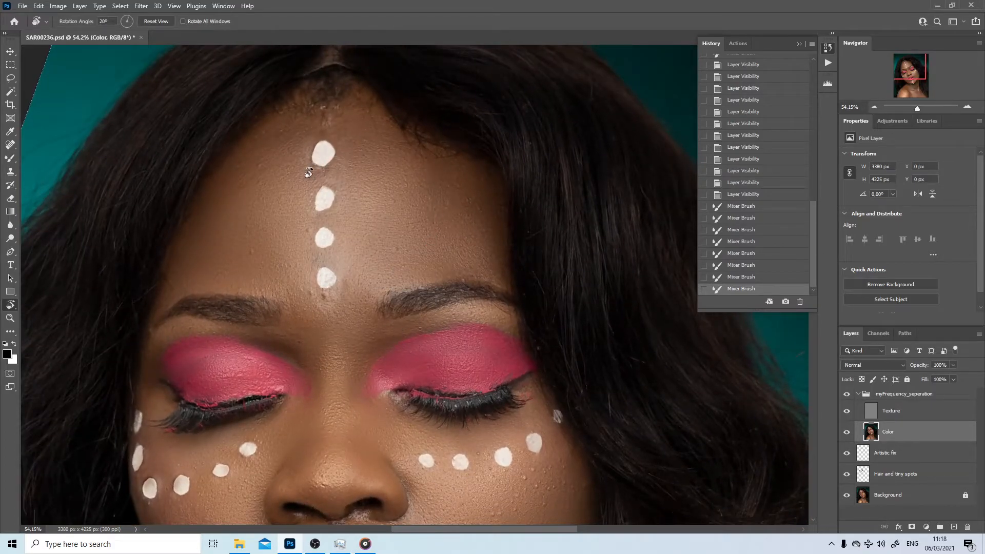
pyautogui.press('b')
pyautogui.moveTo(300, 146)
pyautogui.mouseDown()
pyautogui.moveTo(279, 157)
pyautogui.moveTo(299, 137)
pyautogui.mouseUp()
pyautogui.moveTo(264, 165); pyautogui.dragTo(228, 260)
pyautogui.moveTo(231, 260); pyautogui.dragTo(272, 266)
pyautogui.moveTo(382, 210); pyautogui.dragTo(395, 198)
pyautogui.moveTo(466, 248)
pyautogui.mouseDown()
pyautogui.moveTo(497, 286)
pyautogui.moveTo(490, 308)
pyautogui.mouseUp()
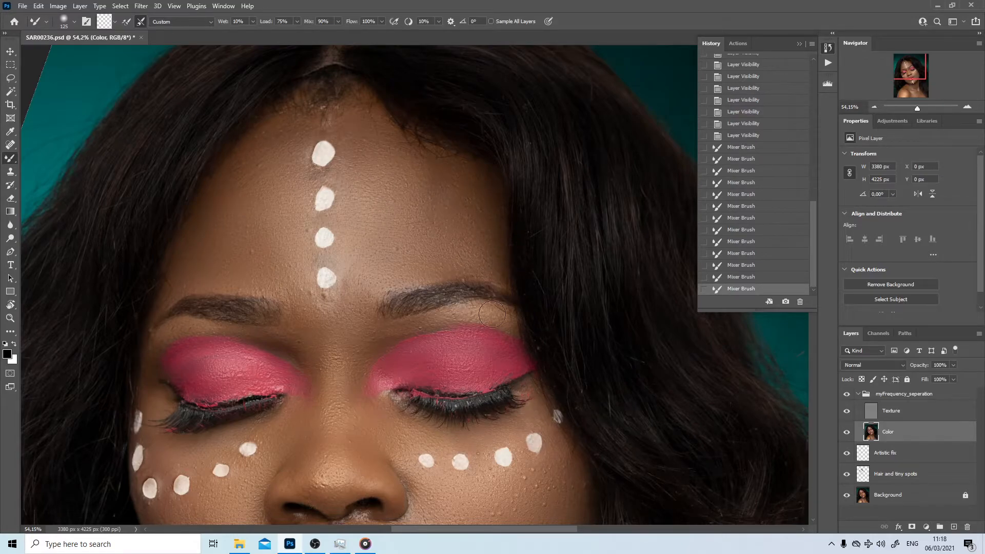
pyautogui.moveTo(401, 332)
pyautogui.mouseDown()
pyautogui.moveTo(380, 347)
pyautogui.moveTo(398, 368)
pyautogui.moveTo(451, 345)
pyautogui.moveTo(495, 367)
pyautogui.moveTo(483, 363)
pyautogui.mouseUp()
pyautogui.moveTo(219, 367)
pyautogui.mouseDown()
pyautogui.moveTo(288, 385)
pyautogui.moveTo(282, 375)
pyautogui.moveTo(209, 387)
pyautogui.moveTo(186, 379)
pyautogui.moveTo(207, 383)
pyautogui.moveTo(224, 371)
pyautogui.mouseUp()
# - Reset the canvas rotation and toggle the myFrequency_seperation group's visibility to compare the whole portrait before and after
pyautogui.hotkey('ctrl', '0')
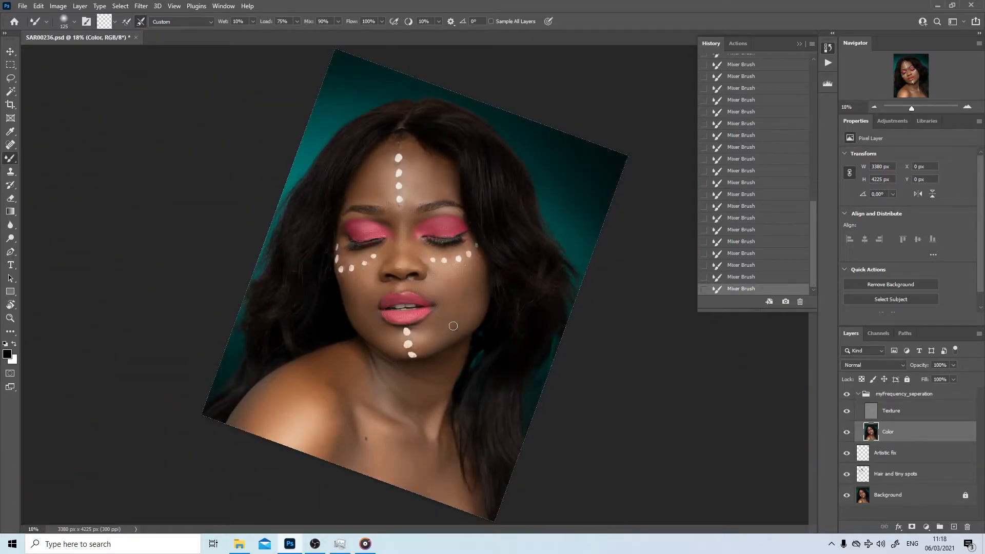
pyautogui.press('r')
pyautogui.click(148, 20)
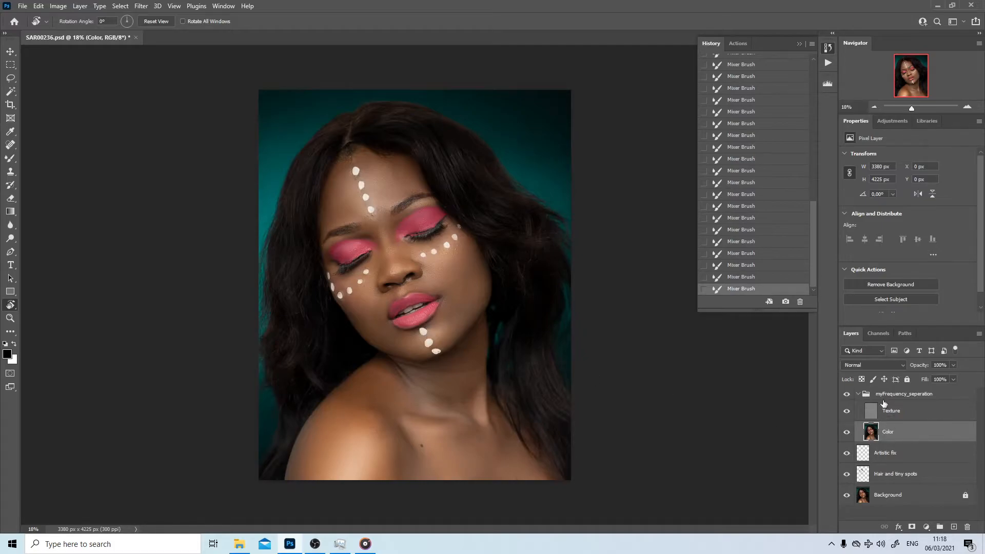
pyautogui.click(845, 395)
pyautogui.click(845, 394)
pyautogui.click(845, 395)
pyautogui.click(846, 394)
pyautogui.click(845, 394)
pyautogui.click(845, 394)
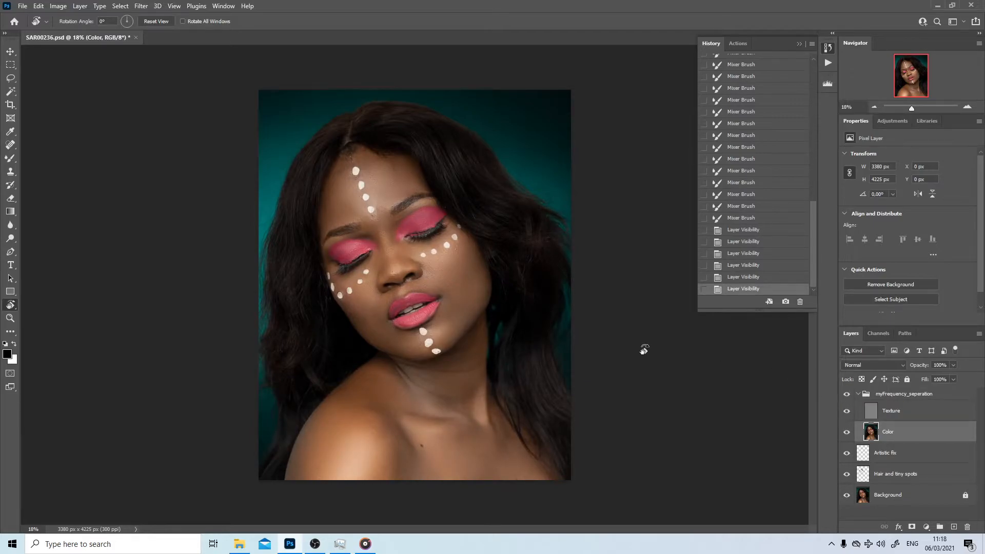
# - Lasso the cheek at image right beside the mouth and apply a Gaussian Blur of 15.3 pixels on the Color layer
pyautogui.press('z')
pyautogui.moveTo(452, 293)
pyautogui.mouseDown()
pyautogui.moveTo(495, 299)
pyautogui.moveTo(462, 300)
pyautogui.mouseUp()
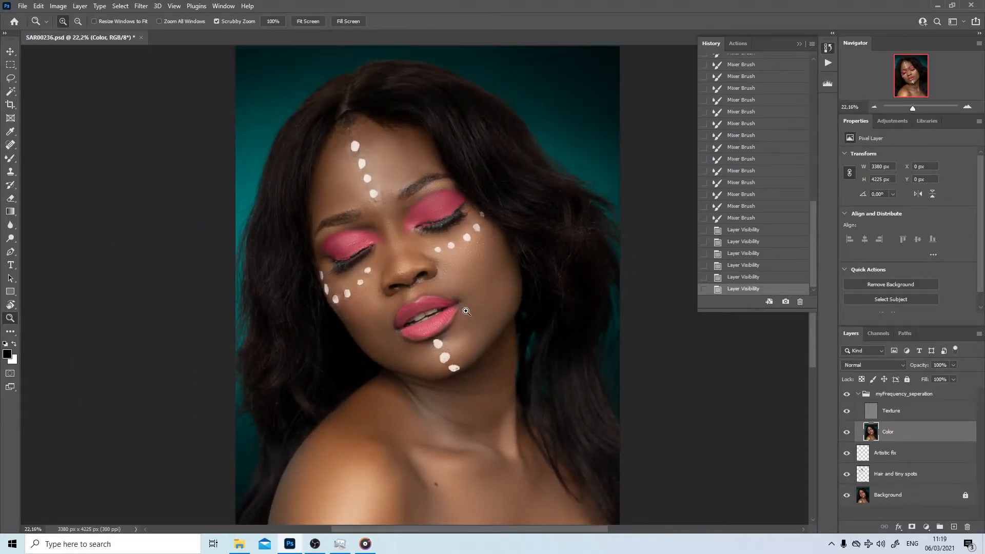
pyautogui.press('l')
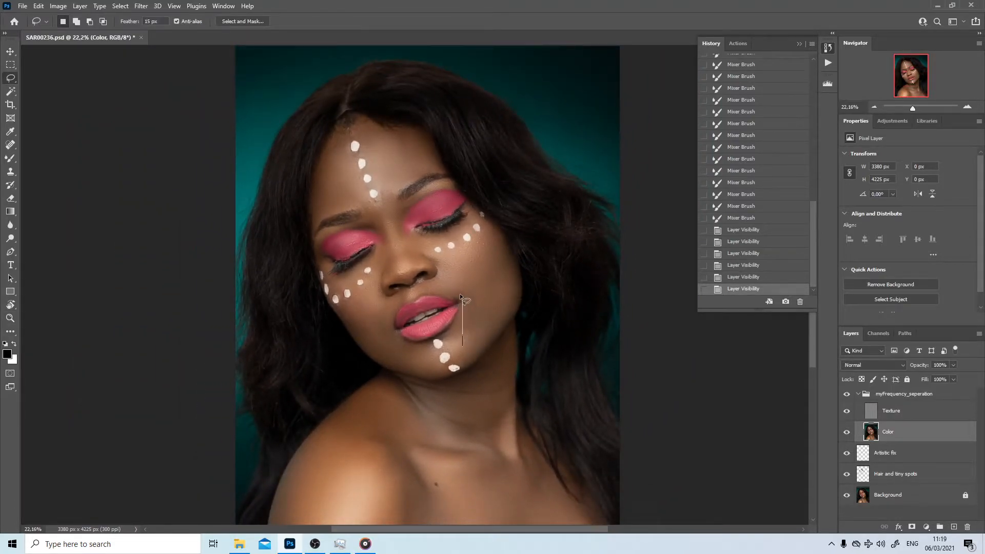
pyautogui.moveTo(516, 282)
pyautogui.mouseDown()
pyautogui.moveTo(514, 309)
pyautogui.moveTo(465, 349)
pyautogui.mouseUp()
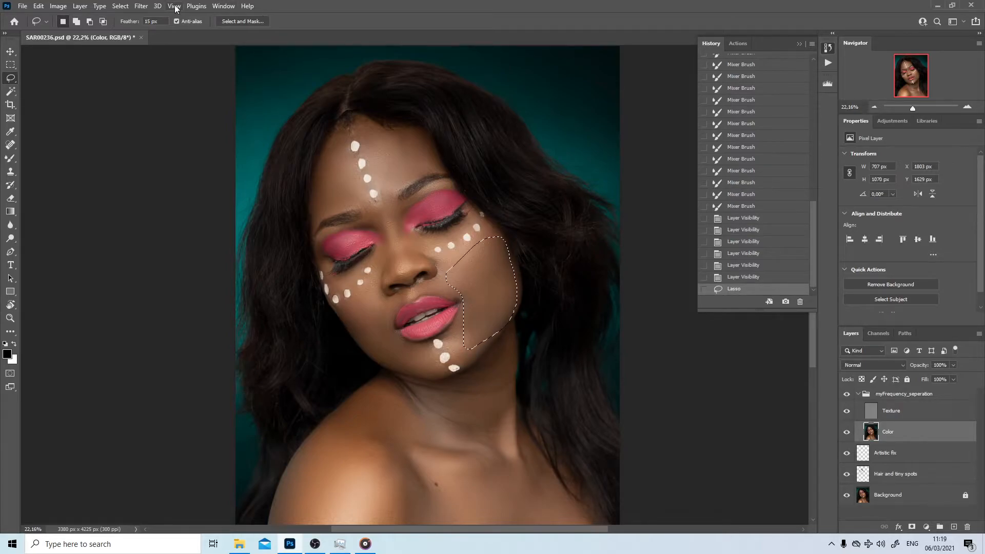
pyautogui.click(142, 6)
pyautogui.moveTo(183, 137)
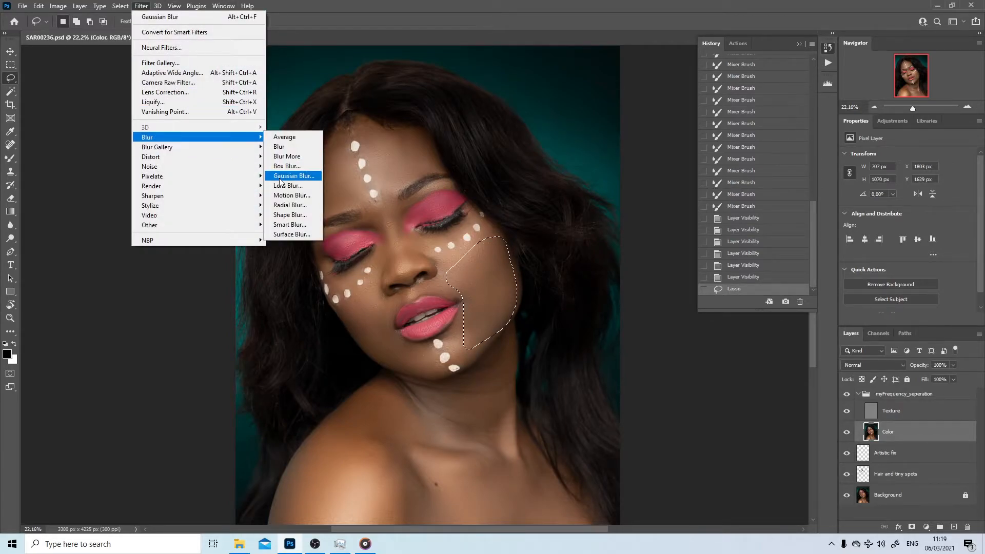
pyautogui.click(289, 176)
pyautogui.click(565, 273)
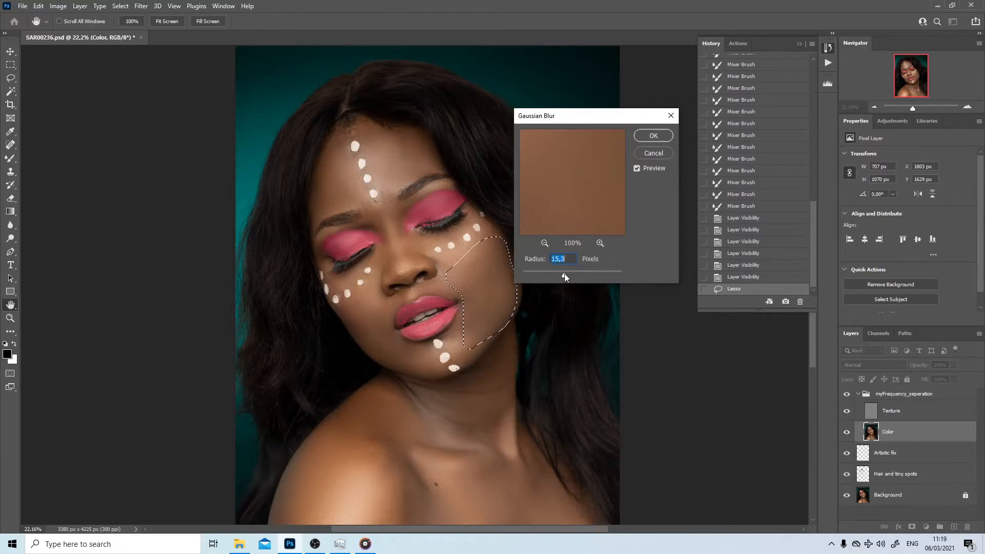
pyautogui.click(648, 138)
# - Lasso the cheek at image left down to the jaw and apply the same Gaussian Blur to it
pyautogui.press('z')
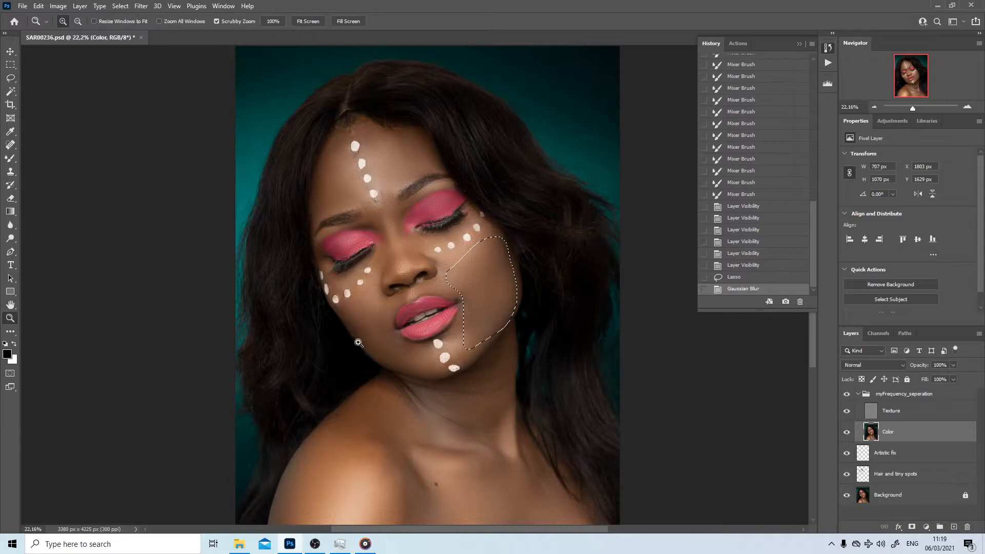
pyautogui.moveTo(356, 341); pyautogui.dragTo(389, 348)
pyautogui.moveTo(462, 385)
pyautogui.mouseDown()
pyautogui.moveTo(370, 348)
pyautogui.moveTo(334, 302)
pyautogui.mouseUp()
pyautogui.moveTo(364, 266)
pyautogui.mouseDown()
pyautogui.moveTo(386, 255)
pyautogui.moveTo(404, 267)
pyautogui.moveTo(412, 323)
pyautogui.moveTo(462, 385)
pyautogui.mouseUp()
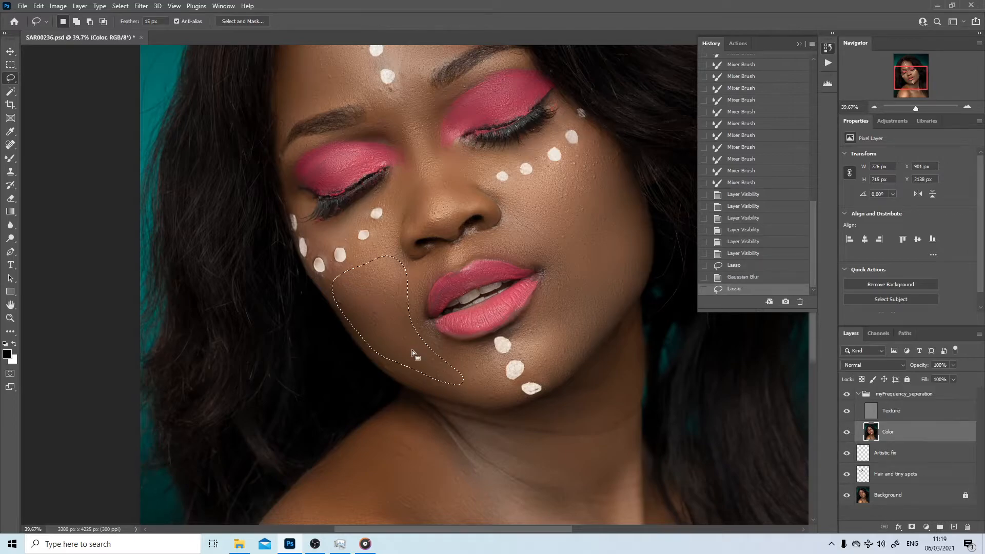
pyautogui.rightClick(413, 353)
pyautogui.click(439, 311)
# - Lasso the forehead area at image right, above the eyebrow, and apply the last Gaussian Blur to it
pyautogui.moveTo(416, 244); pyautogui.dragTo(381, 458)
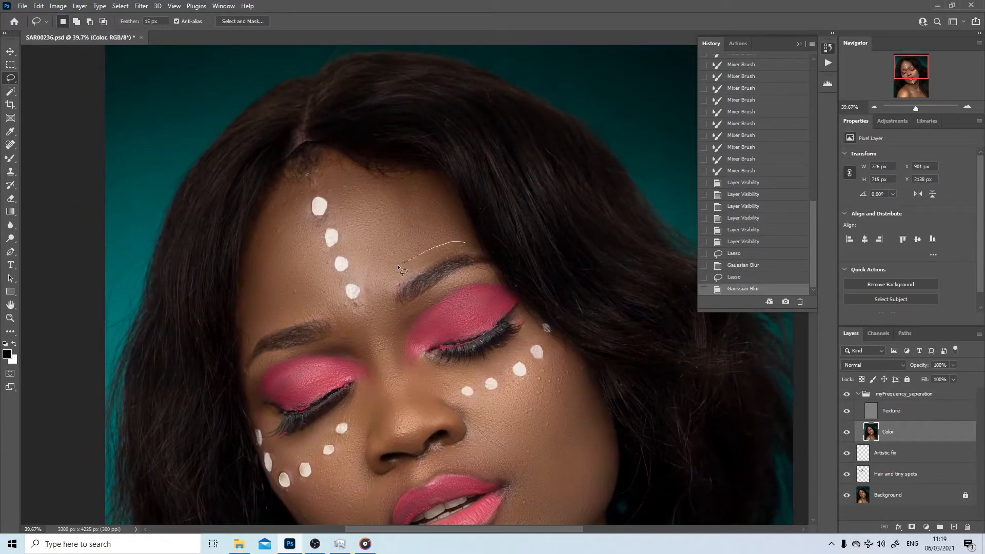
pyautogui.moveTo(435, 195); pyautogui.dragTo(467, 240)
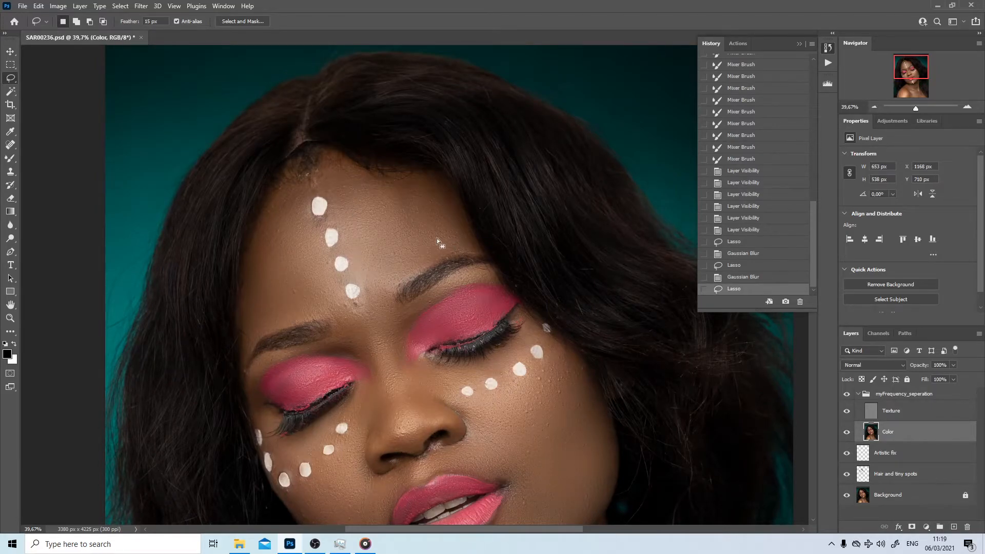
pyautogui.rightClick(419, 230)
pyautogui.click(452, 389)
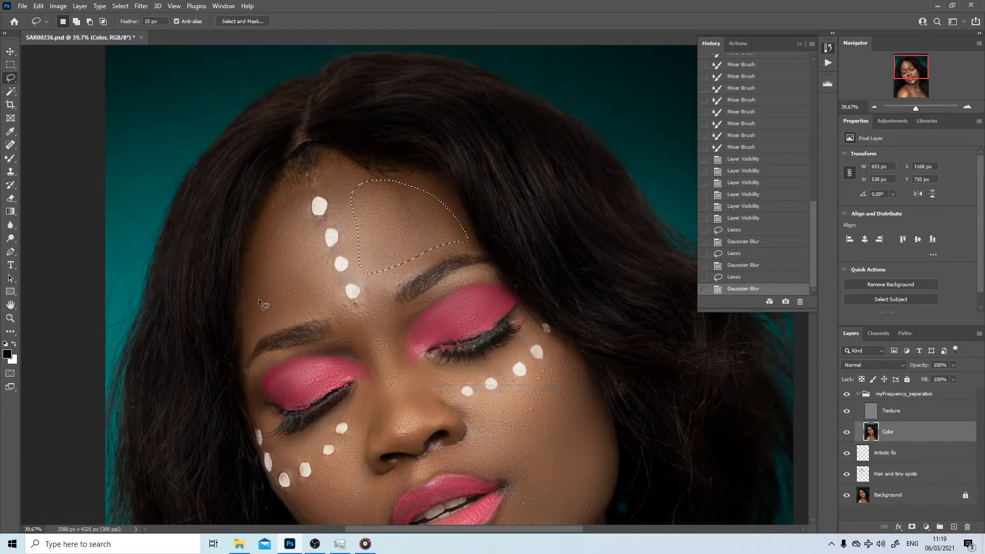
# - Lasso the forehead area at image left of the white dots, apply the last Gaussian Blur, and deselect
pyautogui.moveTo(243, 326)
pyautogui.mouseDown()
pyautogui.moveTo(245, 290)
pyautogui.moveTo(276, 213)
pyautogui.mouseUp()
pyautogui.moveTo(282, 313); pyautogui.dragTo(283, 312)
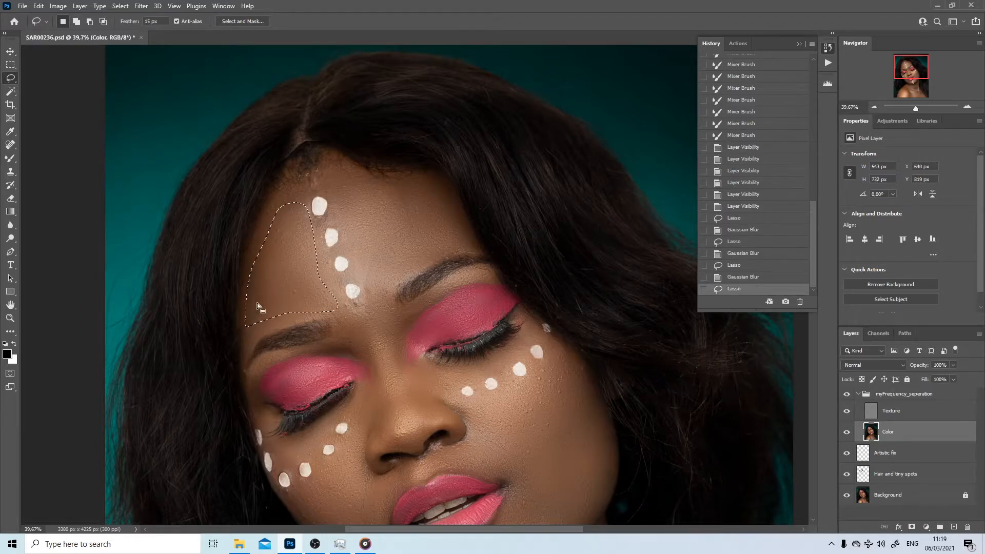
pyautogui.rightClick(268, 280)
pyautogui.click(342, 435)
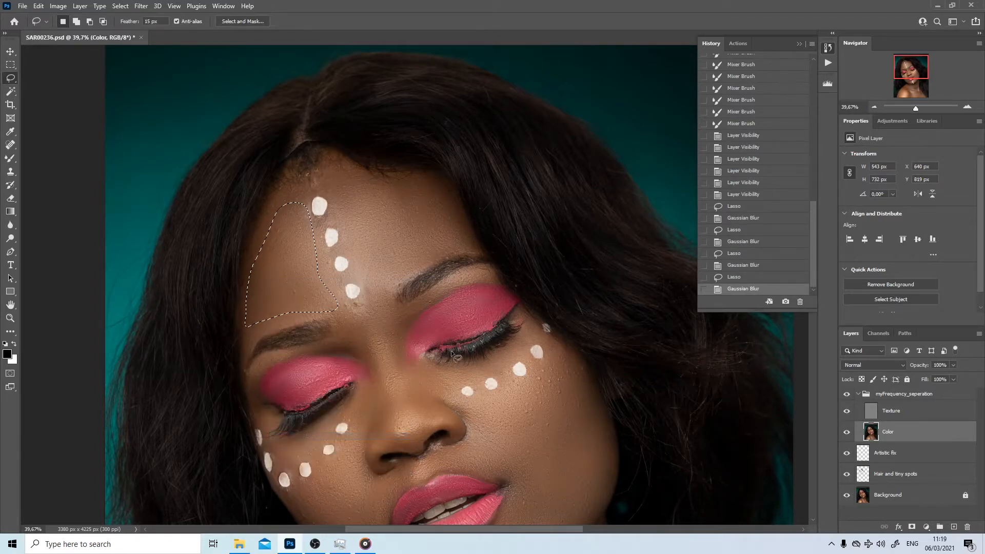
pyautogui.hotkey('ctrl', 'd')
# - Toggle the myFrequency_seperation group's visibility at full view and closer on the face to compare the blurred areas before and after
pyautogui.hotkey('ctrl', '0')
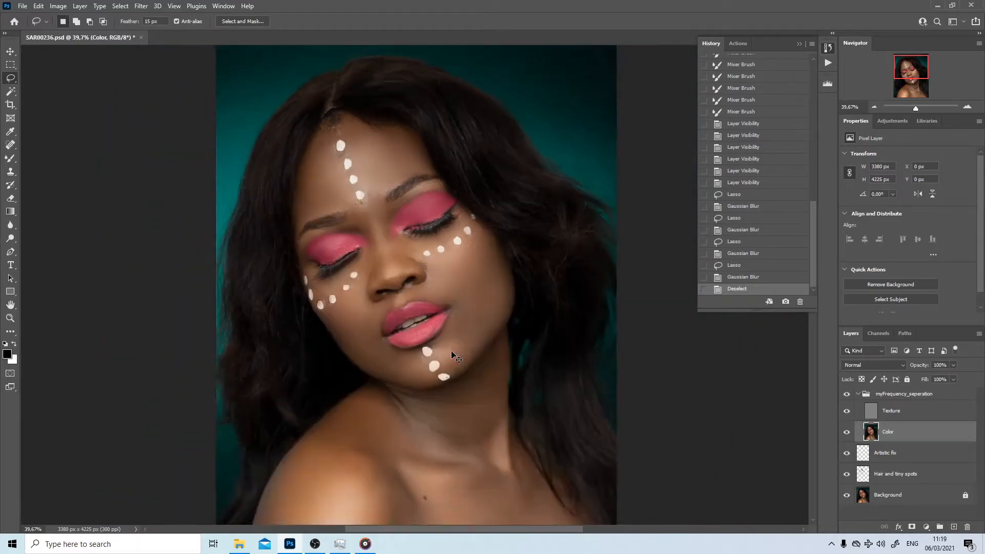
pyautogui.press('z')
pyautogui.moveTo(442, 346)
pyautogui.mouseDown()
pyautogui.moveTo(385, 348)
pyautogui.moveTo(430, 350)
pyautogui.mouseUp()
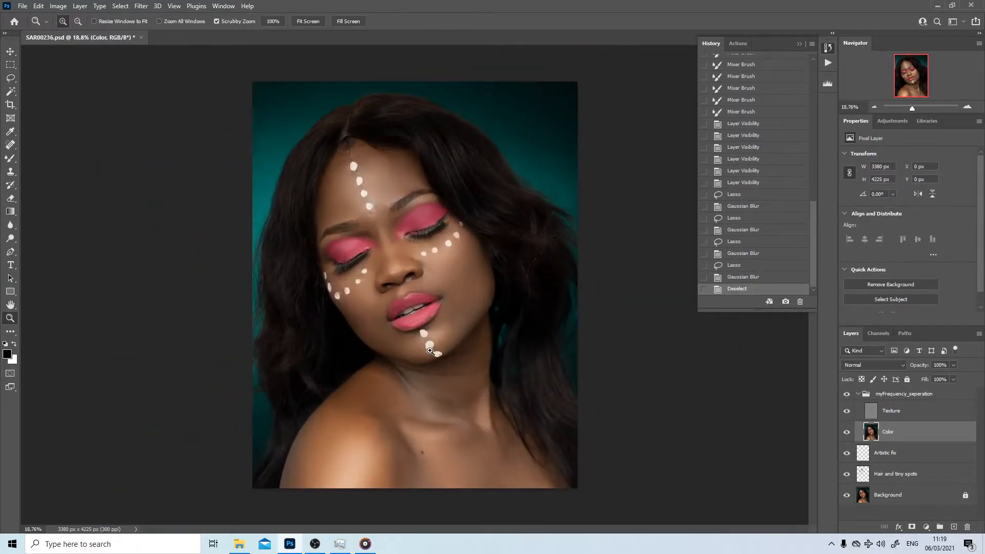
pyautogui.click(847, 394)
pyautogui.click(847, 395)
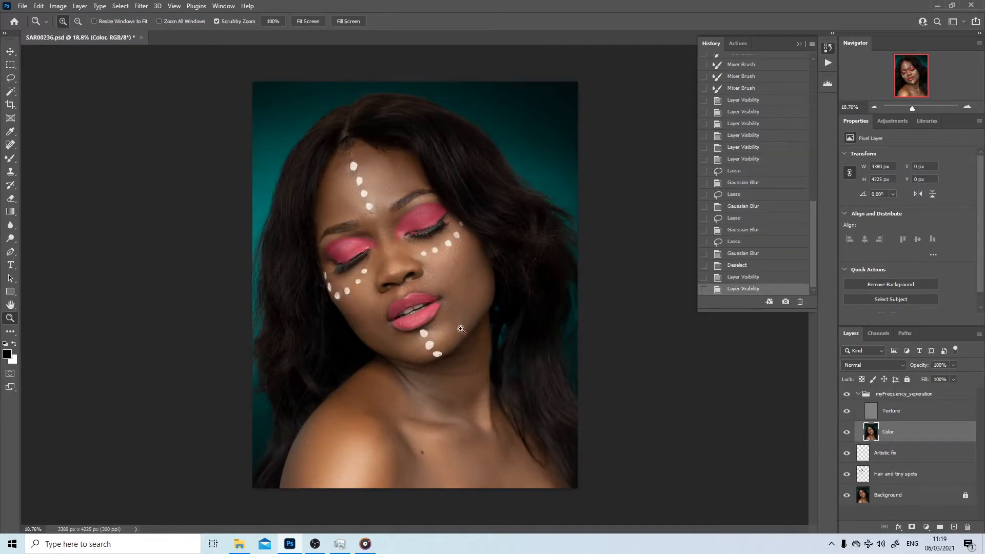
pyautogui.moveTo(459, 312); pyautogui.dragTo(410, 430)
pyautogui.click(847, 394)
pyautogui.click(846, 394)
pyautogui.click(846, 394)
pyautogui.click(846, 395)
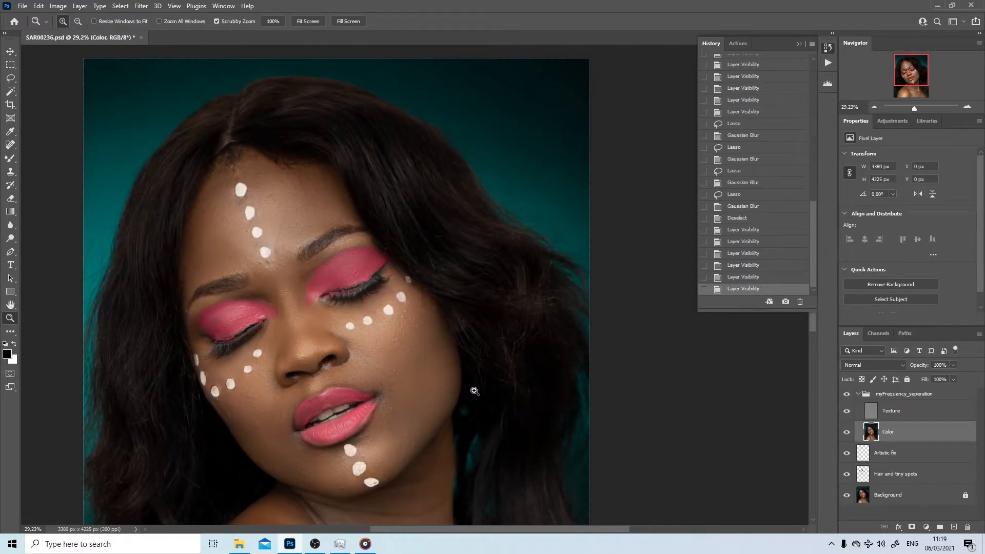
# - Select the Texture layer and try a Clone Stamp dab on the cheek with sampling set to Current & Below
pyautogui.moveTo(311, 240); pyautogui.dragTo(346, 247)
pyautogui.moveTo(291, 227); pyautogui.dragTo(306, 282)
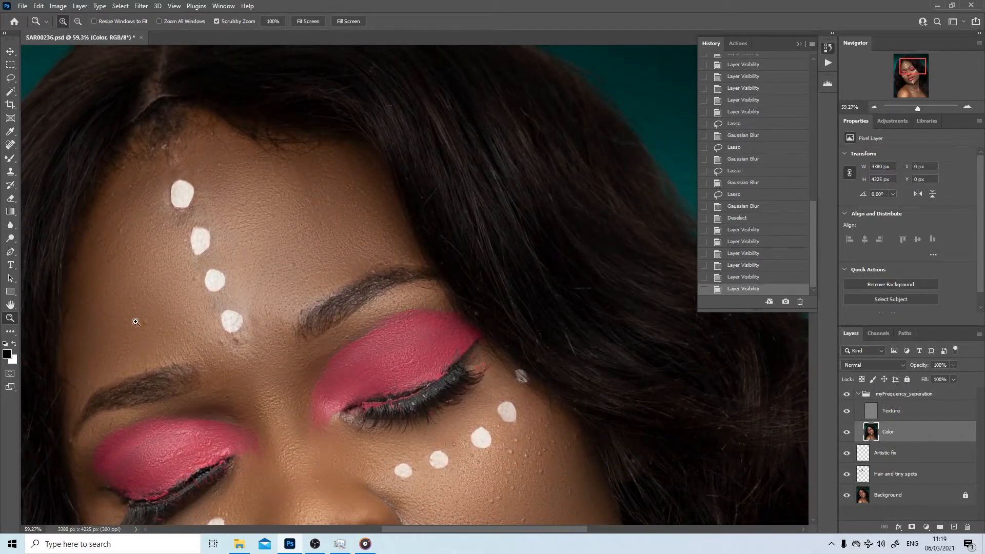
pyautogui.moveTo(267, 333); pyautogui.dragTo(178, 180)
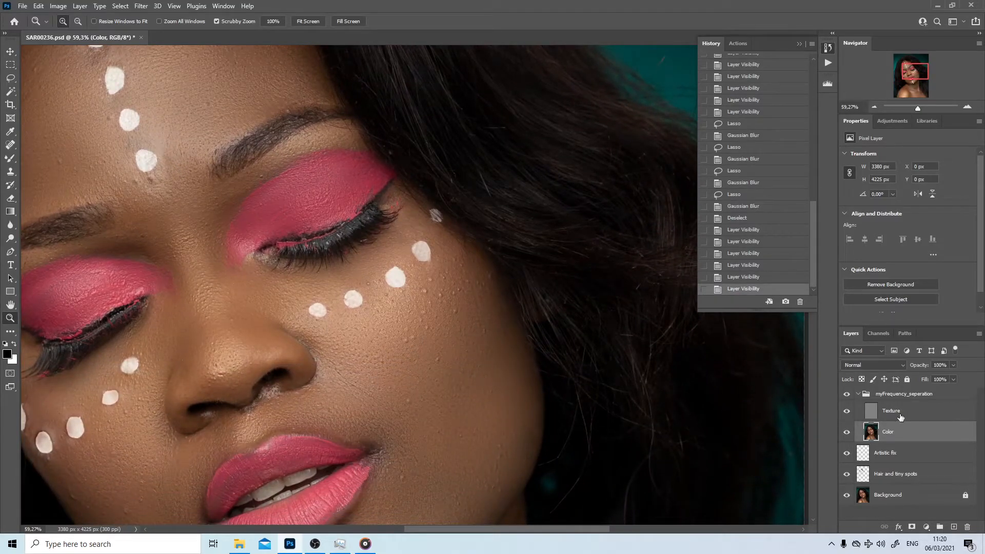
pyautogui.click(886, 411)
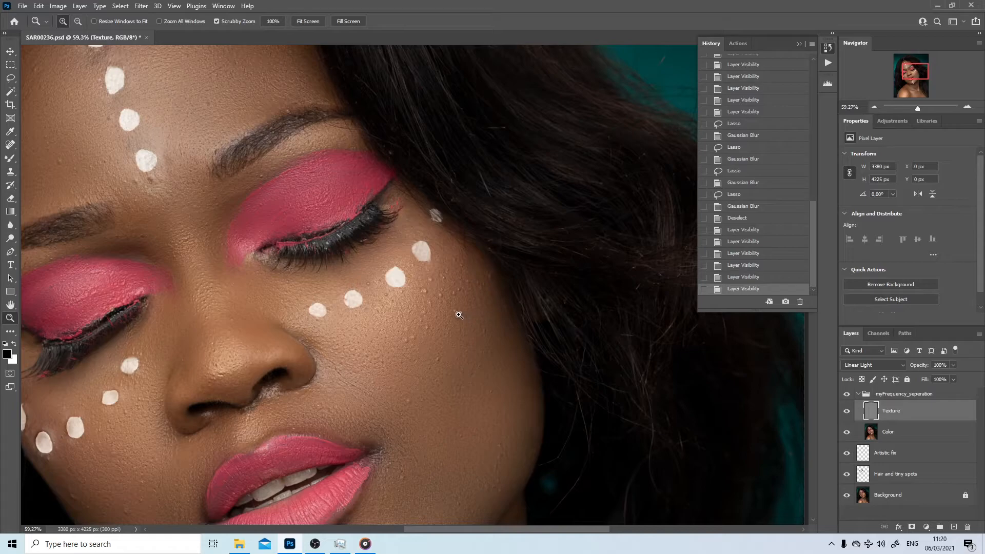
pyautogui.press('s')
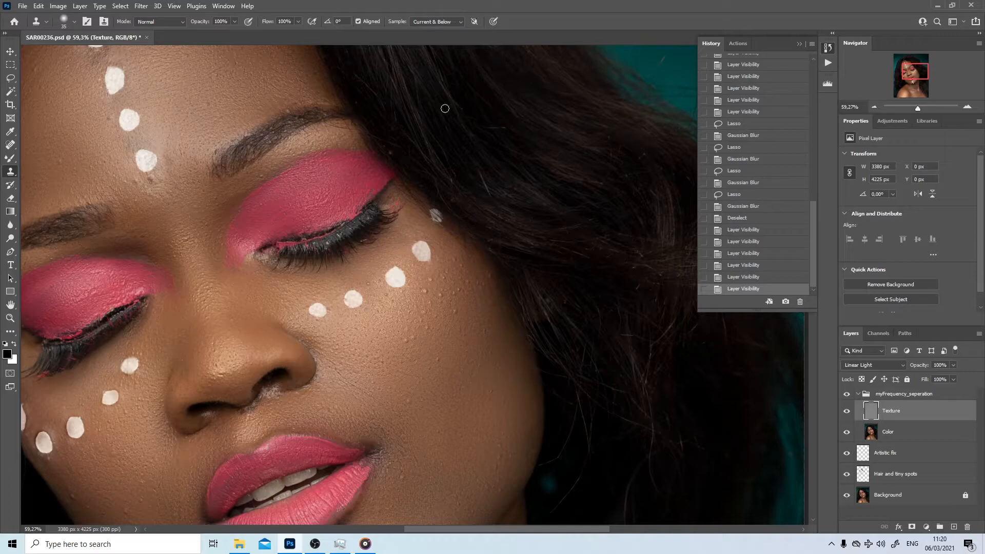
pyautogui.click(440, 361)
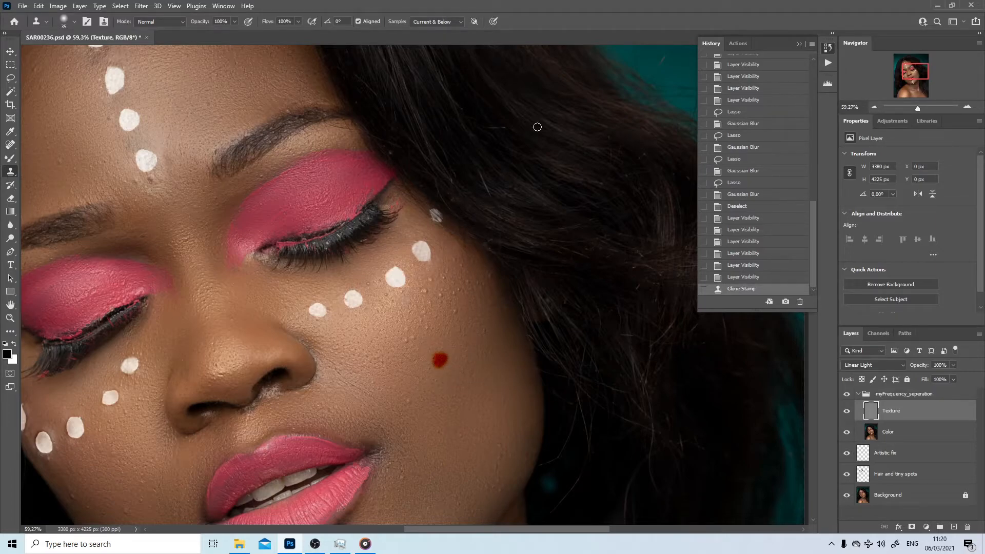
pyautogui.hotkey('ctrl', 'z')
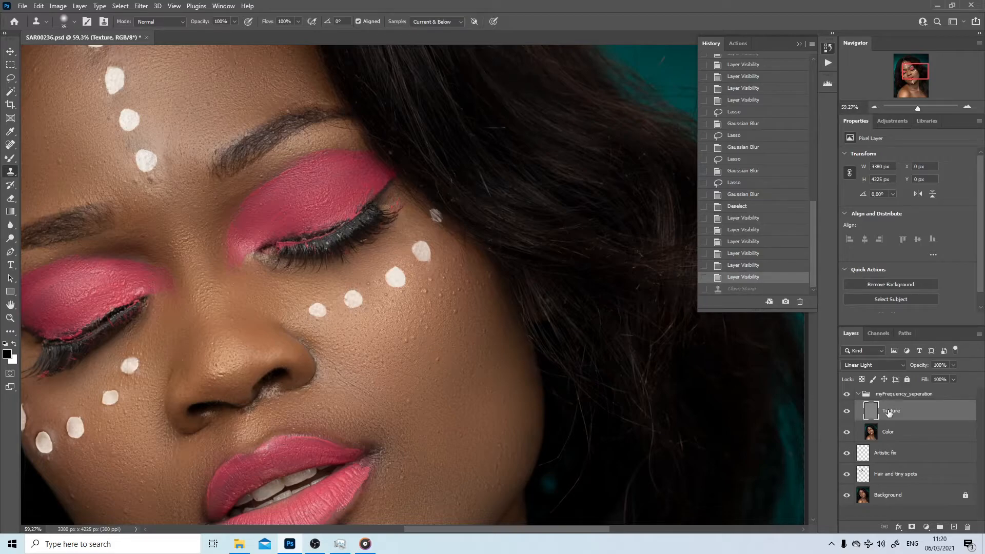
# - Set the Clone Stamp to sample Current Layer and clone clean skin texture over several bumps on the cheek at image right
pyautogui.click(451, 22)
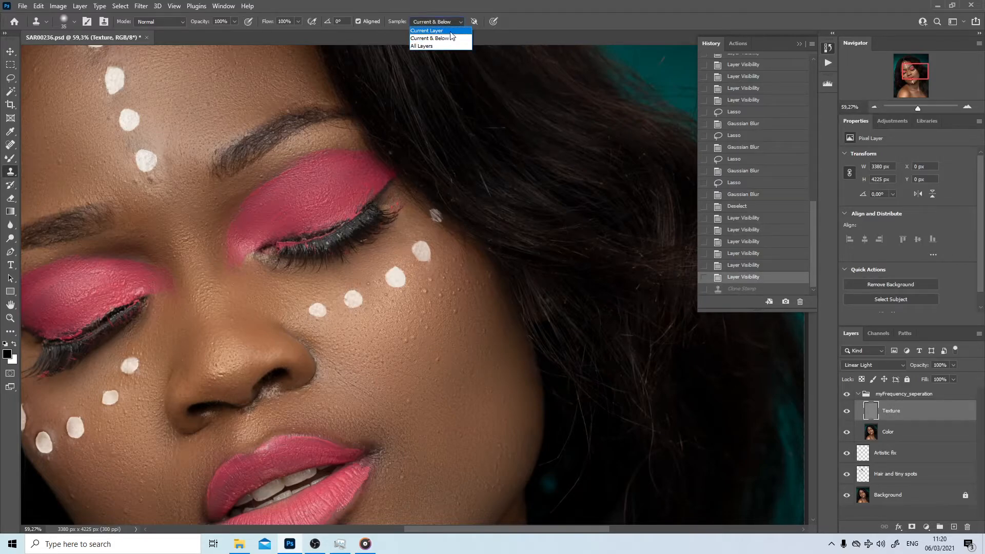
pyautogui.click(446, 30)
pyautogui.keyDown('alt'); pyautogui.click(440, 375); pyautogui.keyUp('alt')
pyautogui.moveTo(440, 364); pyautogui.dragTo(443, 367)
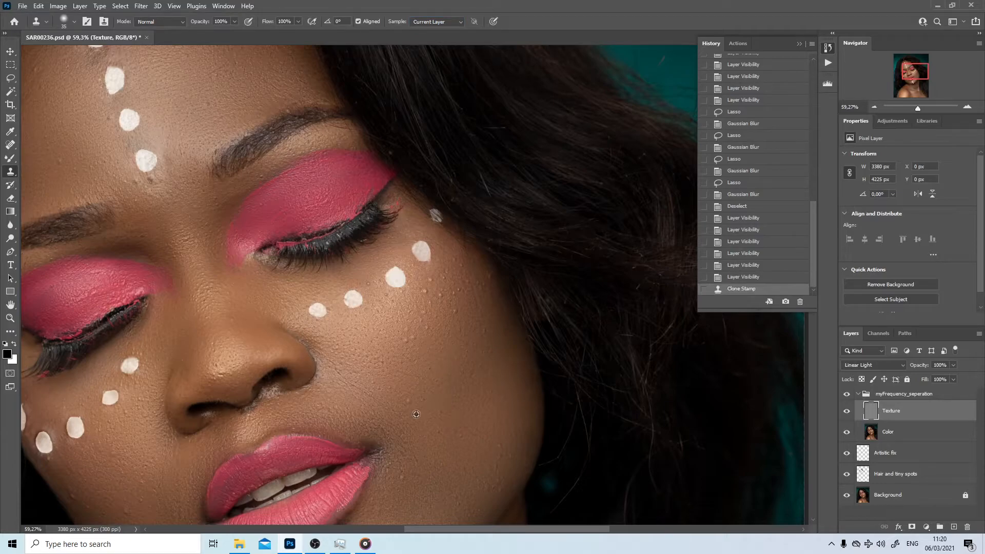
pyautogui.click(413, 407)
pyautogui.click(455, 316)
# - Try to heal a cheek bump on the Texture layer using a 30 px Spot Healing Brush with Sample All Layers on
pyautogui.press('j')
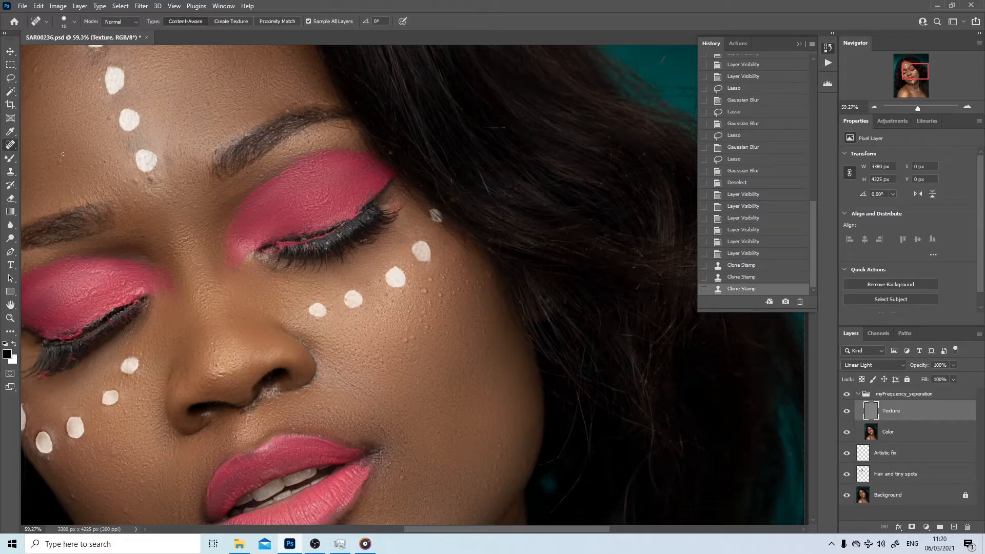
pyautogui.moveTo(427, 327); pyautogui.dragTo(426, 333)
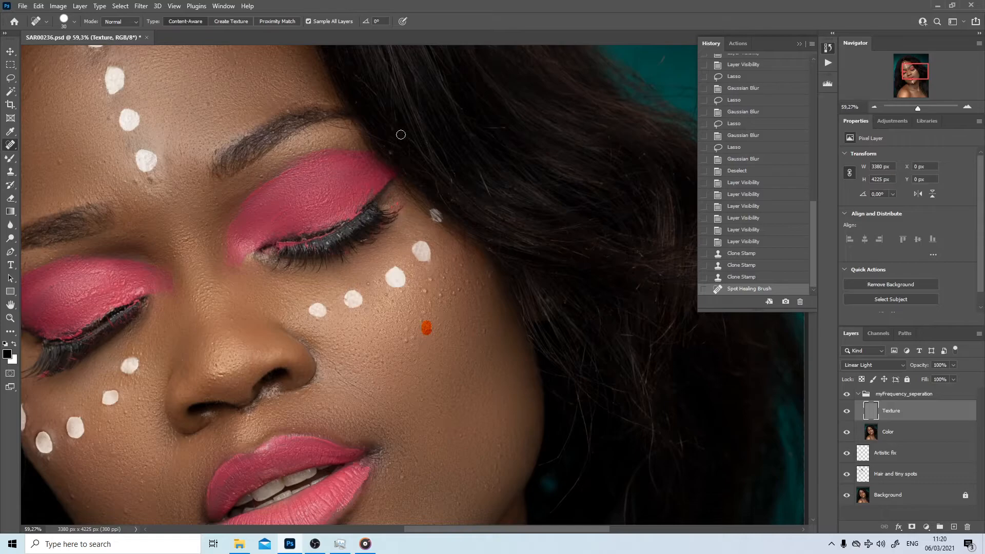
pyautogui.hotkey('ctrl', 'z')
# - Turn off Sample All Layers and heal the bumps below the white dots on the cheek with the Spot Healing Brush
pyautogui.click(336, 21)
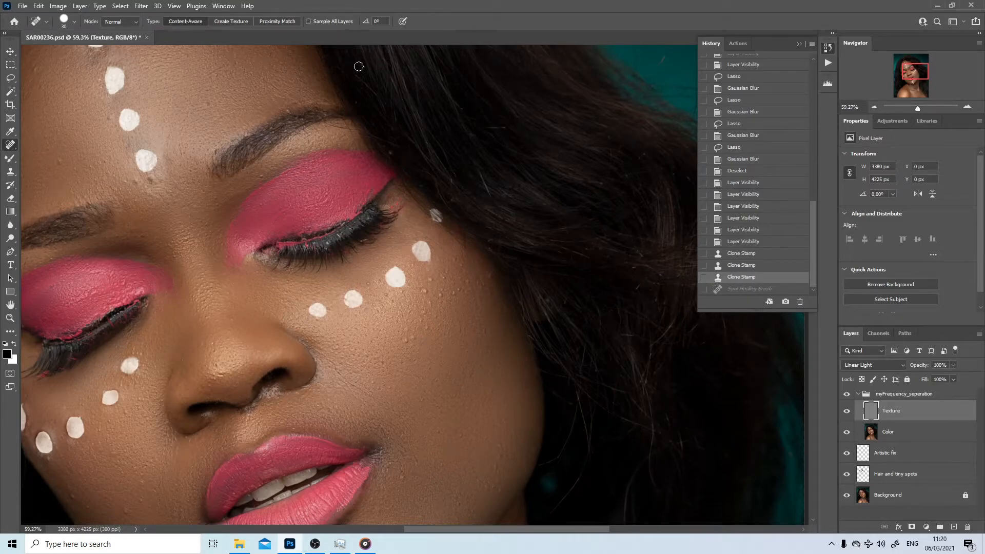
pyautogui.moveTo(407, 342)
pyautogui.mouseDown()
pyautogui.moveTo(414, 331)
pyautogui.moveTo(406, 323)
pyautogui.moveTo(423, 326)
pyautogui.mouseUp()
pyautogui.click(440, 293)
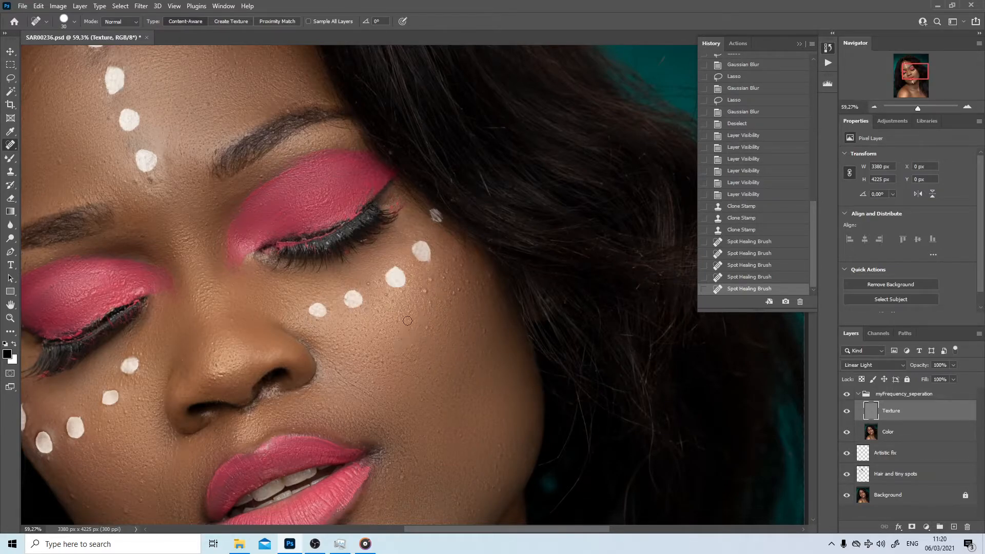
pyautogui.press('z')
pyautogui.moveTo(414, 342); pyautogui.dragTo(437, 341)
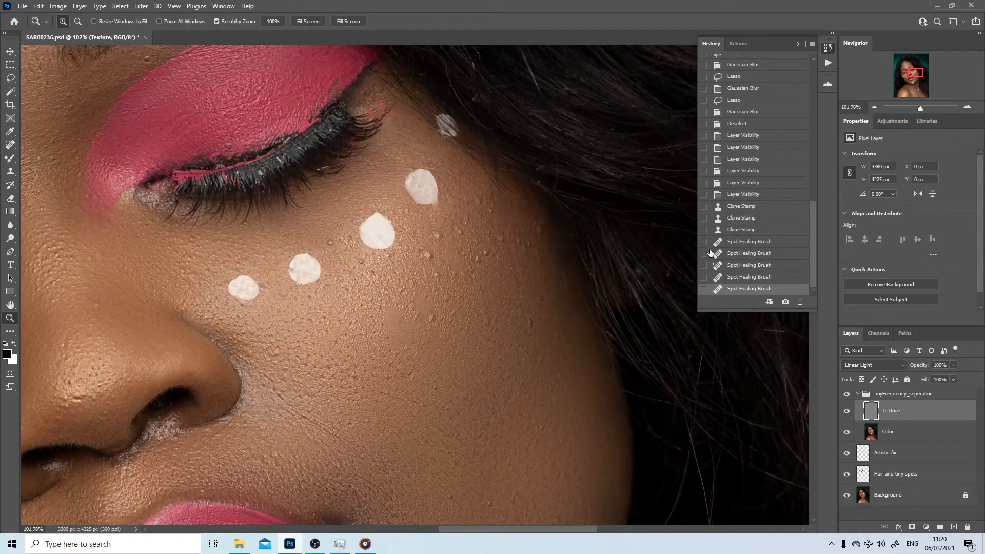
# - Revert the history to before the Spot Healing Brush strokes, and clone away the bumps on the mid-cheek with the Clone Stamp
pyautogui.click(729, 230)
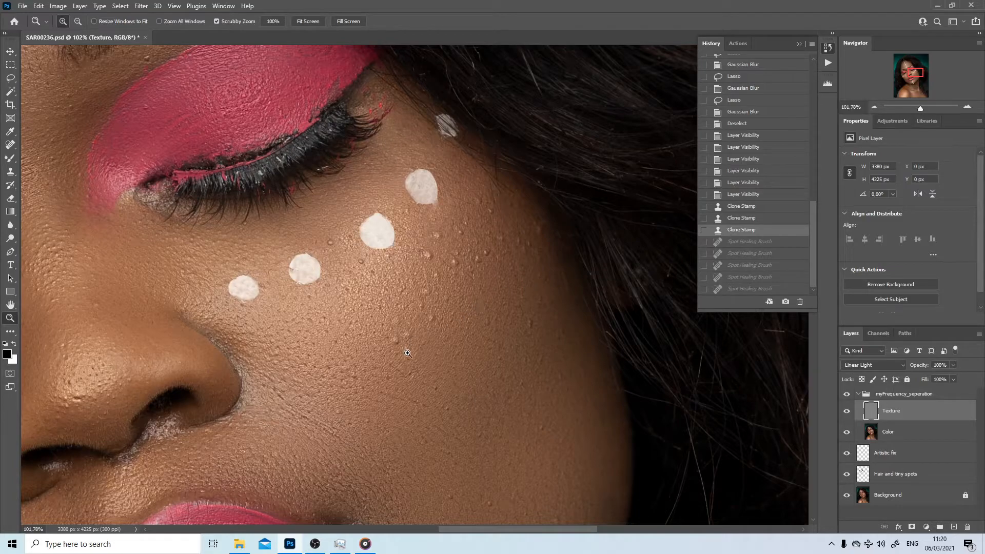
pyautogui.press('s')
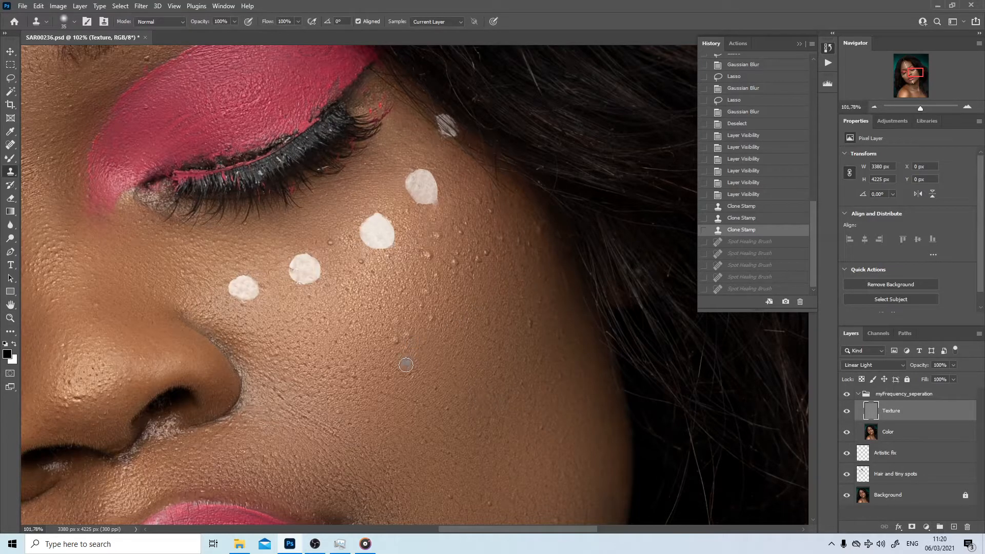
pyautogui.click(398, 342)
pyautogui.click(413, 333)
pyautogui.click(456, 325)
pyautogui.click(432, 300)
pyautogui.click(440, 332)
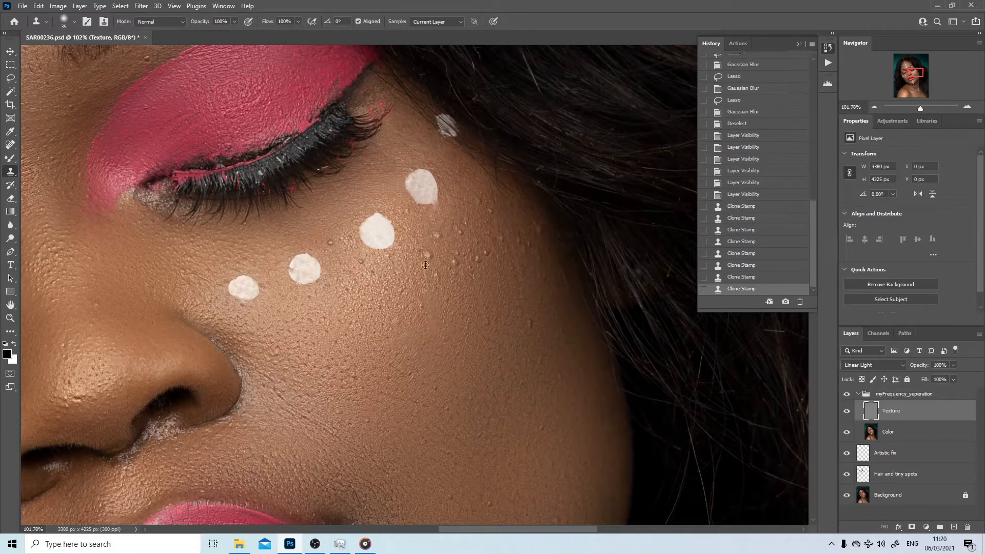
# - Clone clean skin texture over the bumps on the upper cheek around the white dots
pyautogui.click(429, 261)
pyautogui.click(455, 267)
pyautogui.click(480, 264)
pyautogui.click(490, 251)
pyautogui.click(351, 268)
pyautogui.click(379, 290)
pyautogui.click(438, 237)
# - Clone away the texture blemishes on the forehead, around the white dots and above the eyebrows, on the Texture layer
pyautogui.press('z')
pyautogui.moveTo(387, 288)
pyautogui.mouseDown()
pyautogui.moveTo(312, 288)
pyautogui.moveTo(381, 295)
pyautogui.mouseUp()
pyautogui.moveTo(277, 226); pyautogui.dragTo(547, 545)
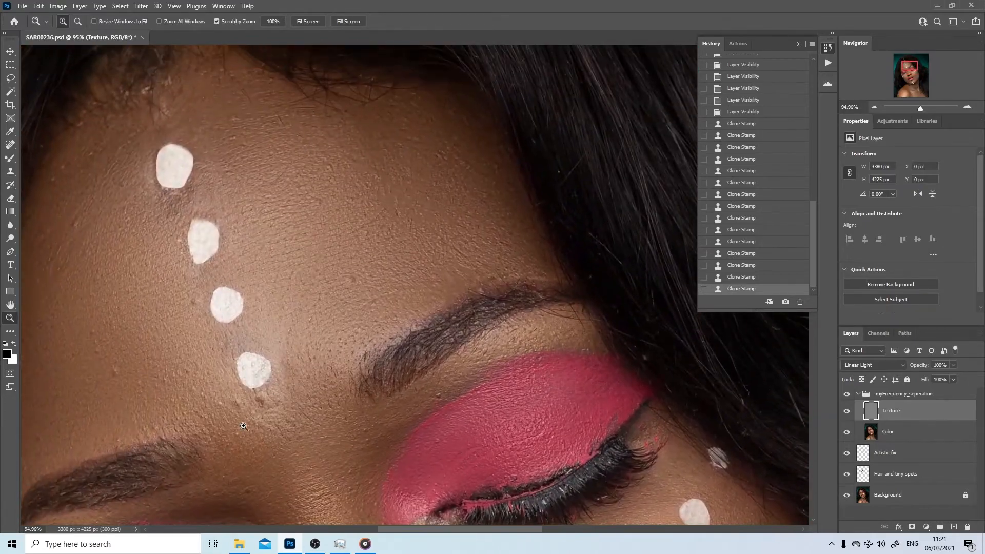
pyautogui.press('s')
pyautogui.click(232, 403)
pyautogui.click(261, 402)
pyautogui.keyDown('alt'); pyautogui.click(195, 397); pyautogui.keyUp('alt')
pyautogui.click(123, 386)
pyautogui.click(90, 331)
pyautogui.click(98, 352)
pyautogui.click(196, 302)
pyautogui.keyDown('alt'); pyautogui.click(367, 301); pyautogui.keyUp('alt')
pyautogui.click(351, 295)
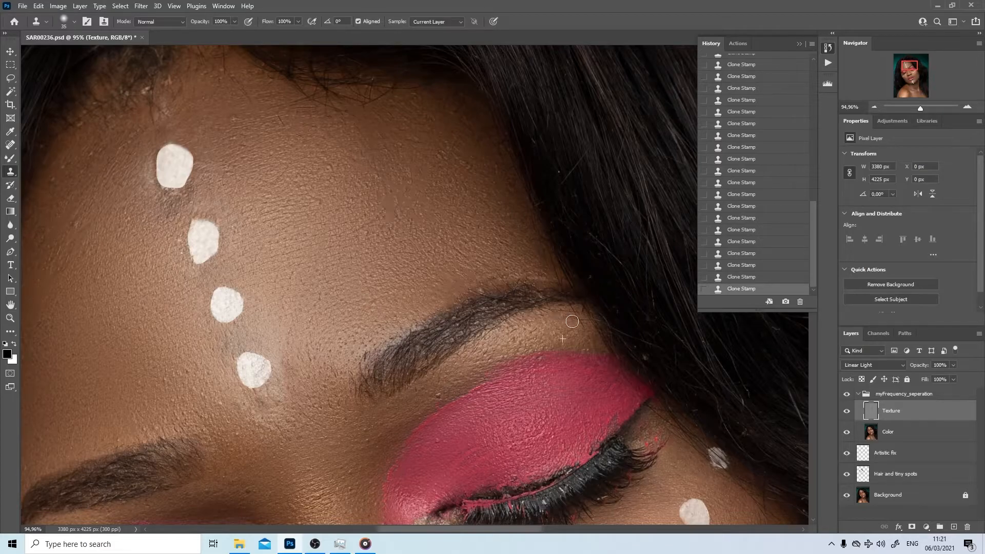
pyautogui.scroll(-3, 260, 331)
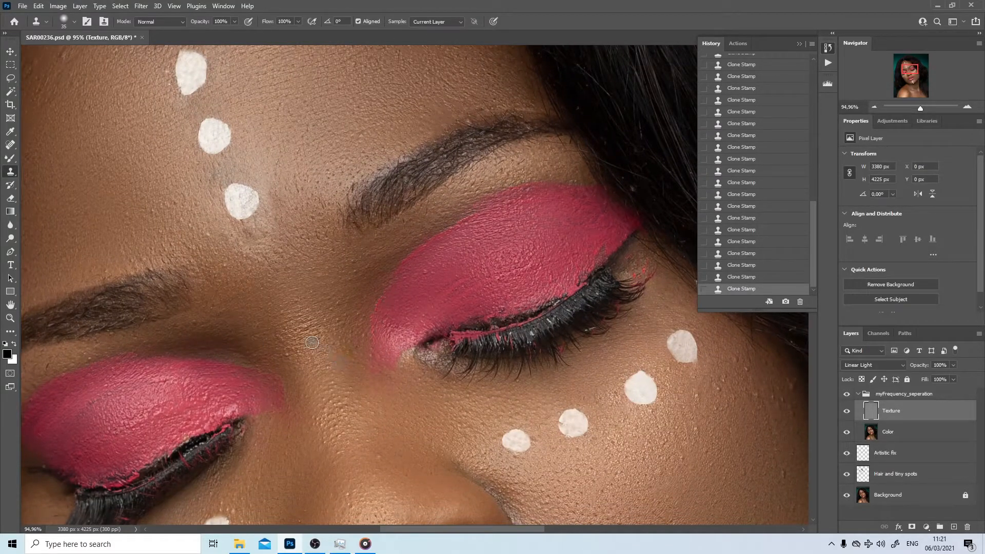
pyautogui.hotkey('ctrl', '0')
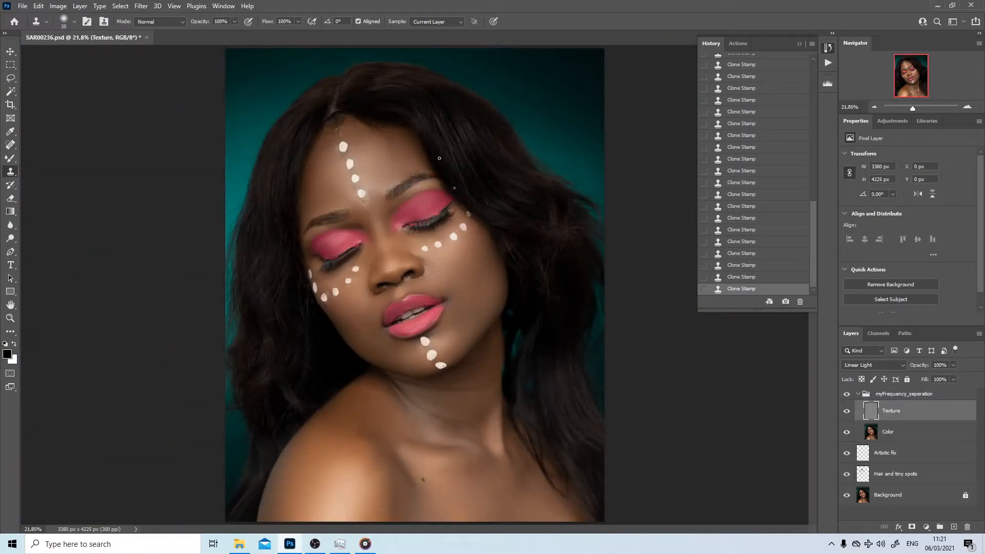
# - Add a Black & White adjustment layer with Reds at -54 and place it above the myFrequency_seperation group
pyautogui.click(926, 527)
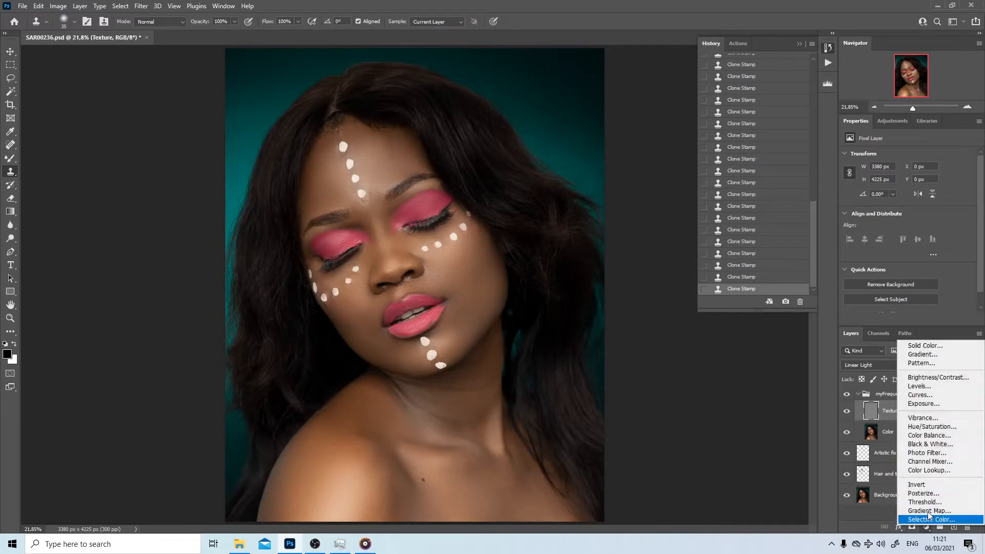
pyautogui.click(927, 444)
pyautogui.moveTo(905, 194); pyautogui.dragTo(901, 214)
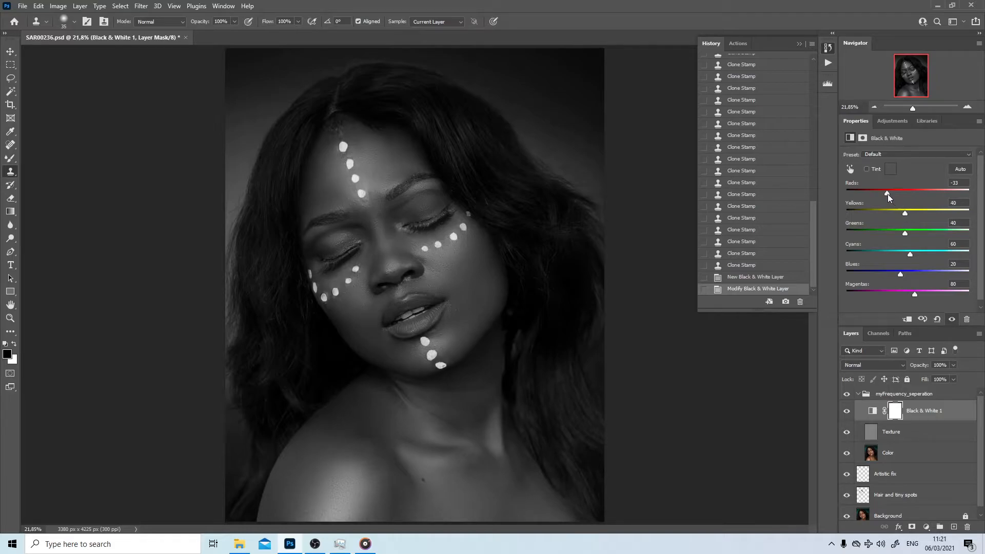
pyautogui.moveTo(888, 194); pyautogui.dragTo(882, 193)
pyautogui.moveTo(865, 415); pyautogui.dragTo(867, 390)
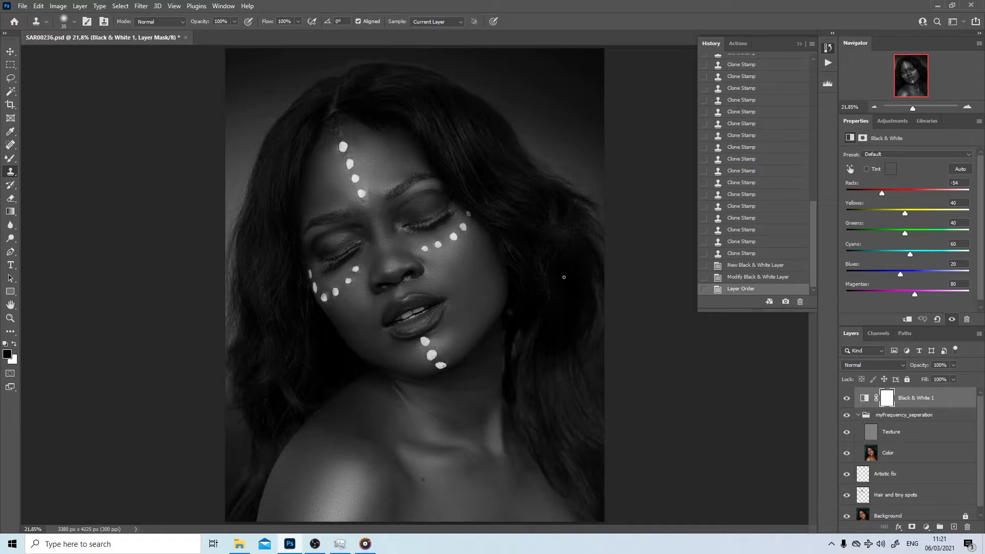
# - On the Texture layer, clone away the bumps on the lower cheek, the chin and beside the mouth
pyautogui.press('z')
pyautogui.moveTo(387, 277); pyautogui.dragTo(419, 305)
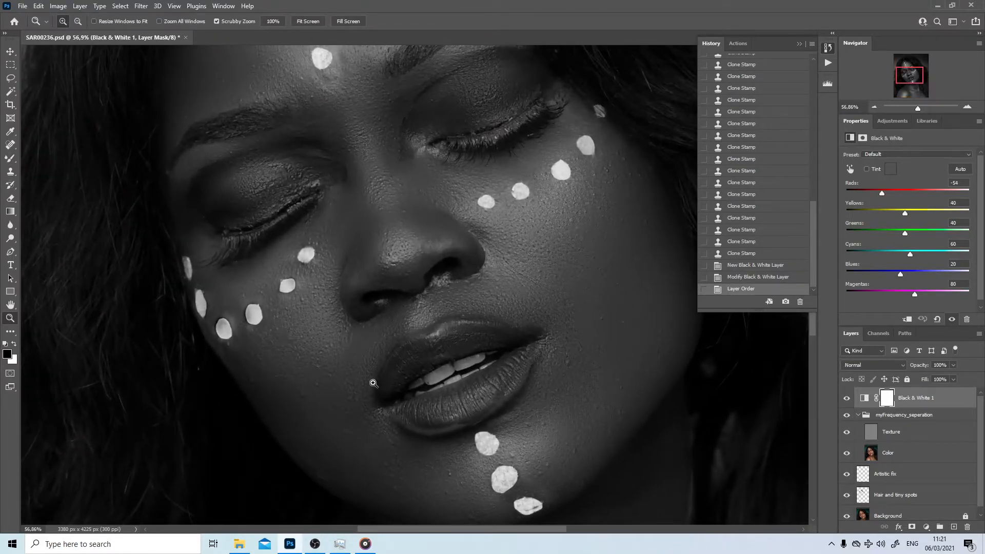
pyautogui.click(866, 435)
pyautogui.press('s')
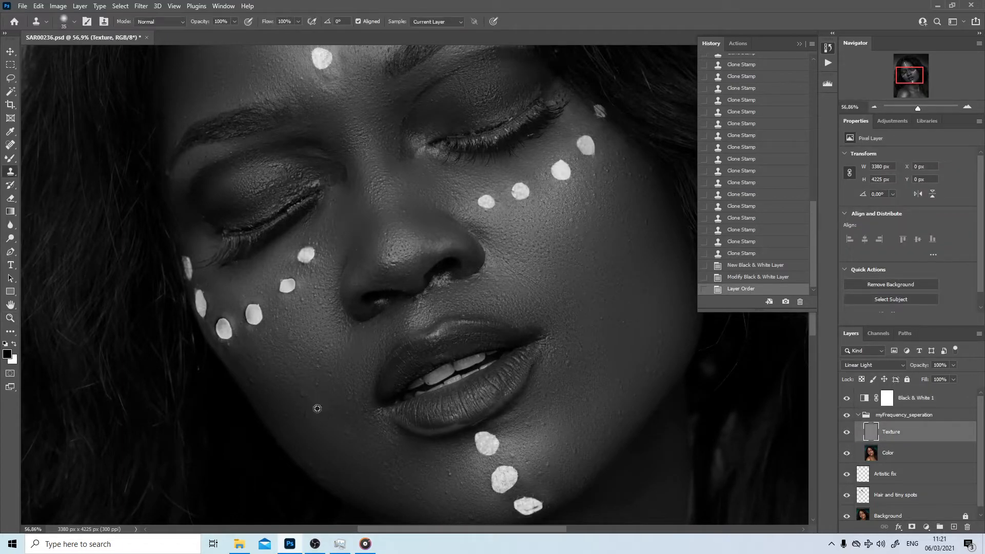
pyautogui.click(301, 398)
pyautogui.click(321, 387)
pyautogui.click(444, 497)
pyautogui.click(449, 490)
pyautogui.click(572, 471)
pyautogui.click(550, 446)
pyautogui.click(527, 424)
pyautogui.click(534, 418)
pyautogui.click(543, 408)
pyautogui.click(553, 395)
pyautogui.click(561, 383)
# - Clone away the remaining bumps on both cheeks below the eyes and around the white dots
pyautogui.moveTo(442, 268); pyautogui.dragTo(478, 434)
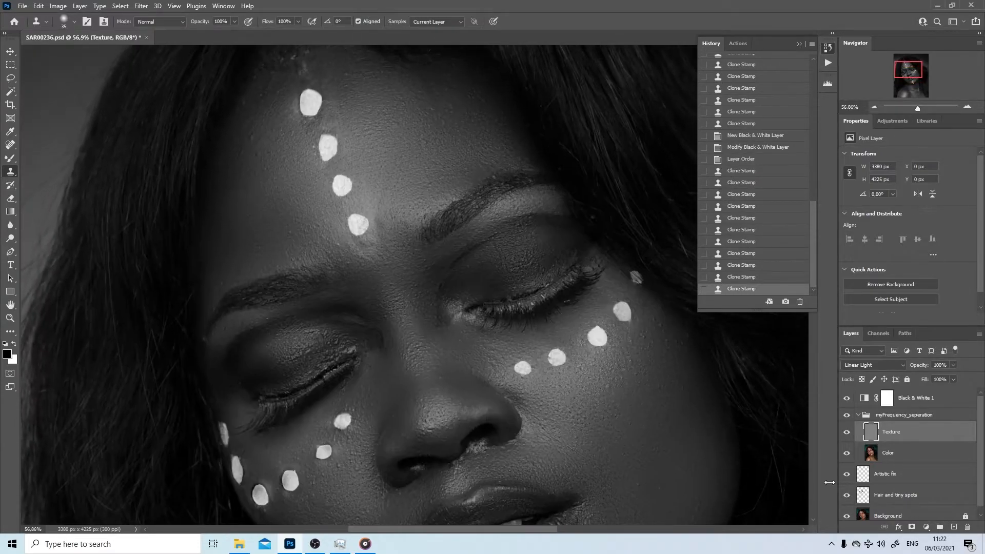
pyautogui.click(299, 461)
pyautogui.click(284, 517)
pyautogui.click(264, 472)
pyautogui.click(310, 512)
pyautogui.click(326, 488)
pyautogui.click(544, 458)
pyautogui.click(636, 354)
pyautogui.click(649, 338)
pyautogui.click(662, 337)
pyautogui.moveTo(668, 336); pyautogui.dragTo(532, 185)
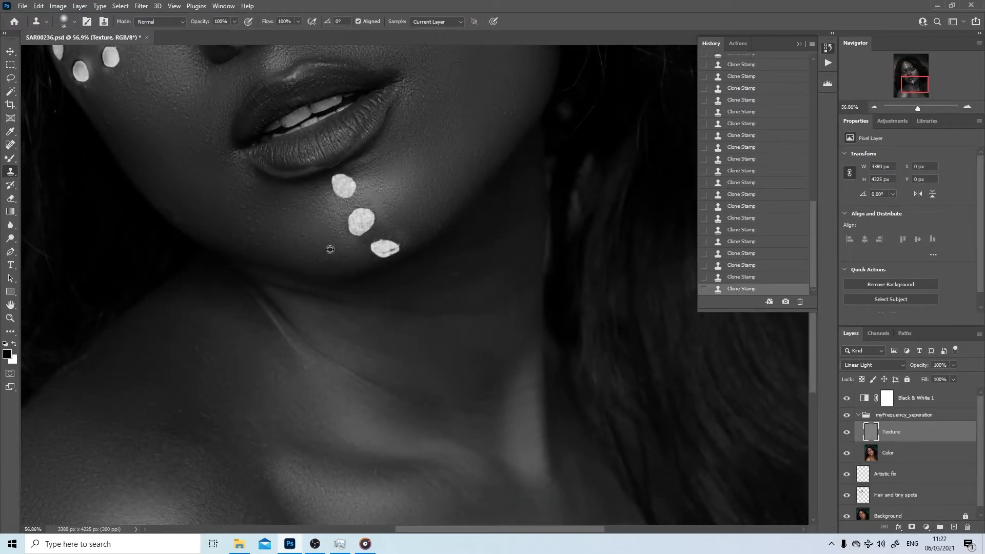
pyautogui.moveTo(219, 214); pyautogui.dragTo(255, 301)
pyautogui.hotkey('ctrl', '0')
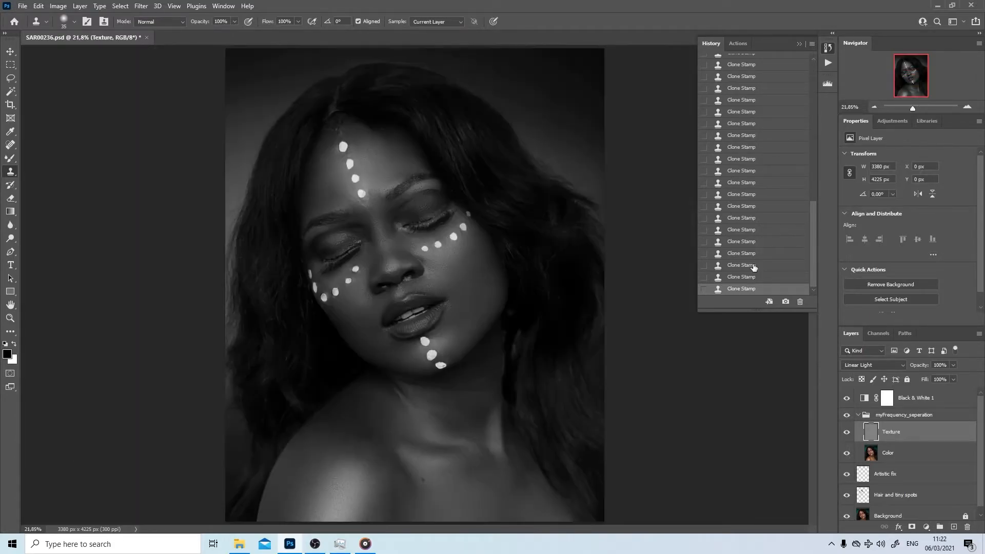
# - Toggle the Texture layer's visibility to compare, and hide the Black & White 1 layer
pyautogui.click(847, 432)
pyautogui.click(847, 433)
pyautogui.click(847, 399)
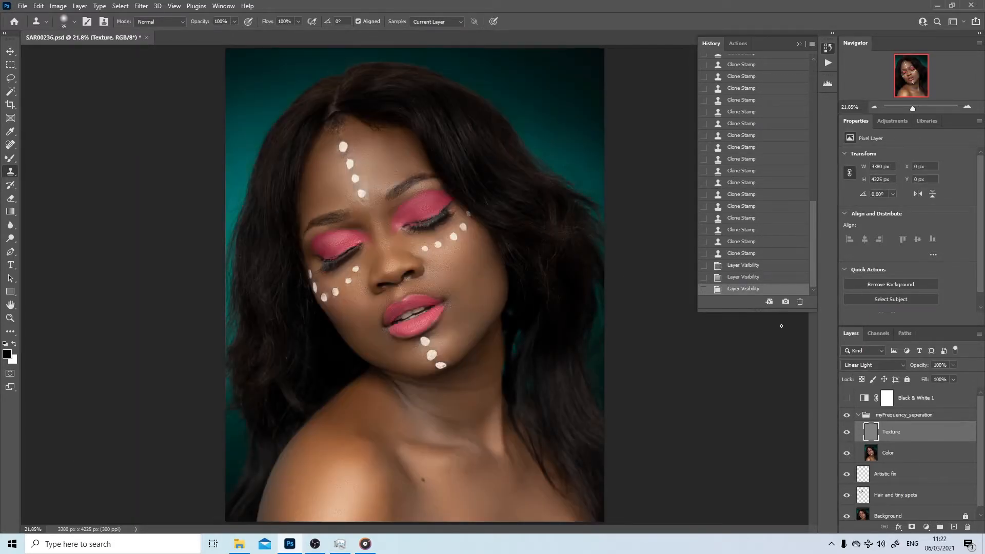
pyautogui.moveTo(433, 256); pyautogui.dragTo(439, 276)
# - Hide the Texture layer and select the Color layer for work on the forehead
pyautogui.press('z')
pyautogui.moveTo(387, 216); pyautogui.dragTo(436, 215)
pyautogui.click(380, 190)
pyautogui.moveTo(369, 222); pyautogui.dragTo(331, 339)
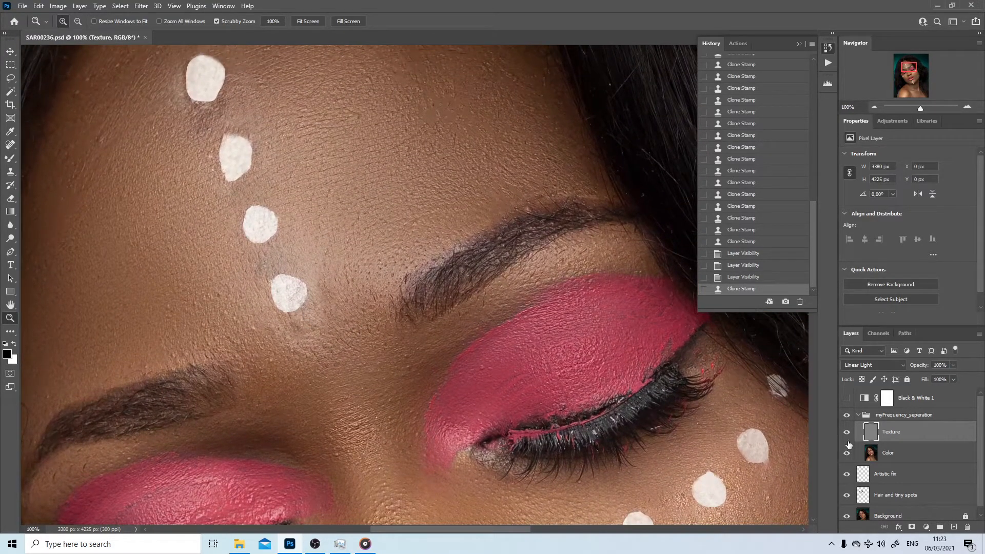
pyautogui.click(847, 434)
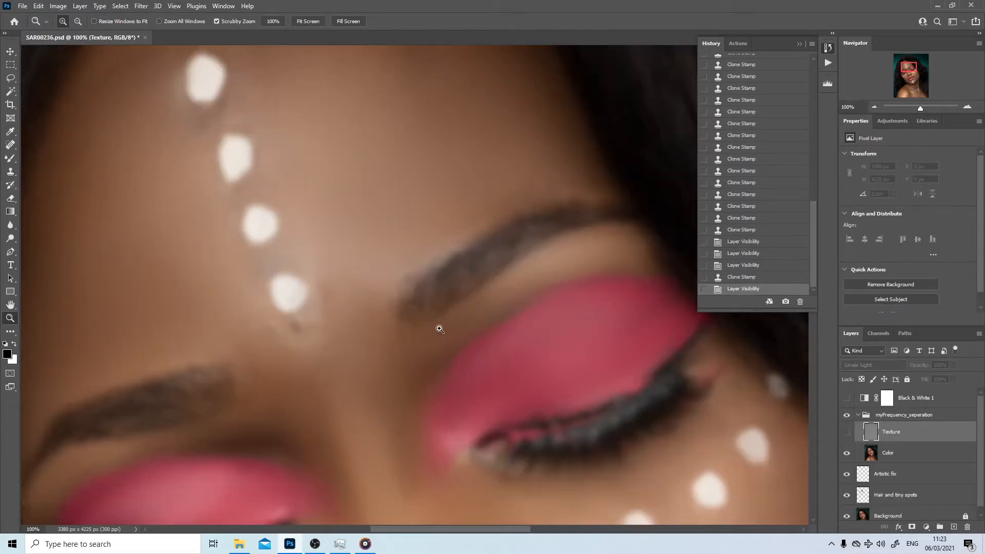
pyautogui.moveTo(316, 323); pyautogui.dragTo(290, 323)
pyautogui.moveTo(315, 289); pyautogui.dragTo(341, 293)
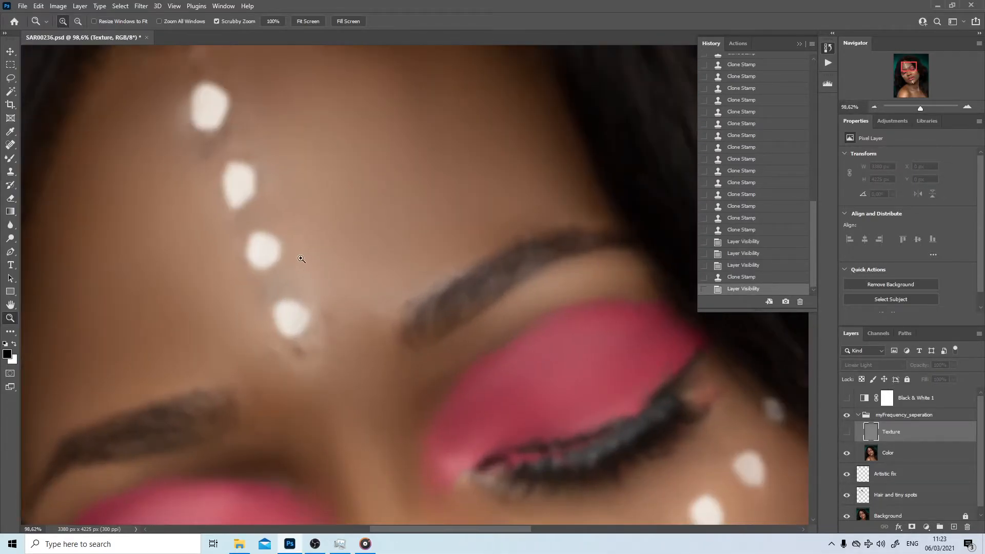
pyautogui.moveTo(308, 260); pyautogui.dragTo(288, 258)
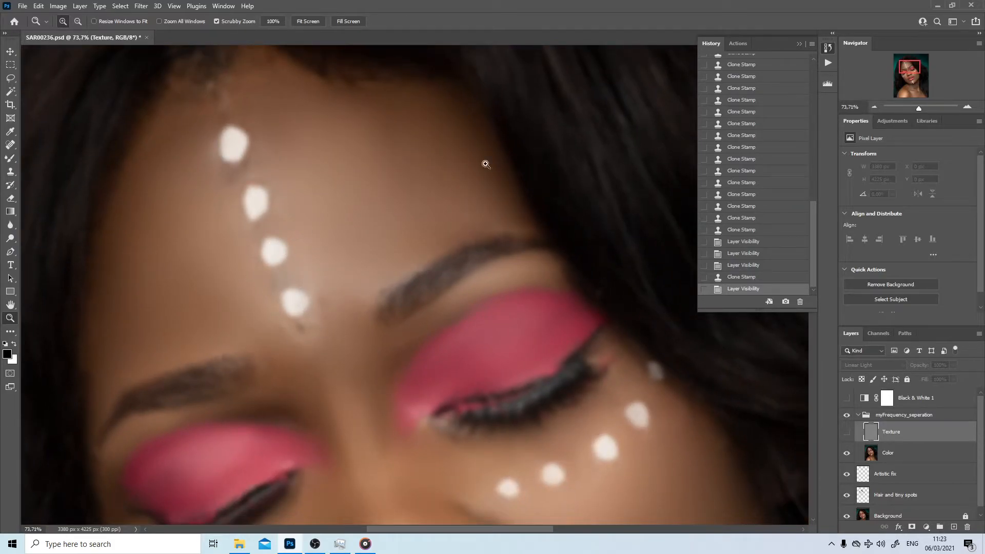
pyautogui.click(868, 457)
# - Rotate the canvas view to about -36° and blend the skin around the lowest forehead dot with the Mixer Brush
pyautogui.press('r')
pyautogui.moveTo(446, 282); pyautogui.dragTo(229, 184)
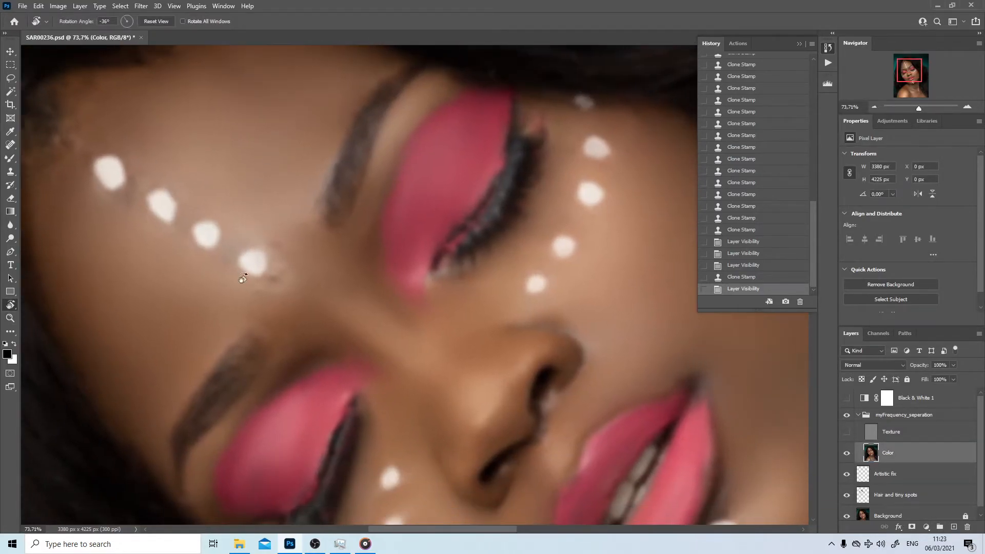
pyautogui.press('b')
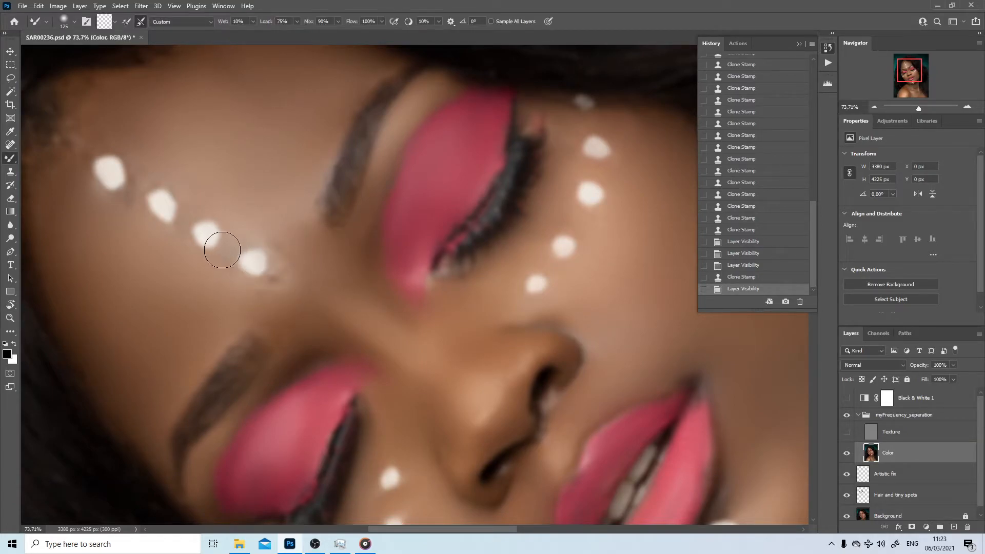
pyautogui.moveTo(292, 240)
pyautogui.mouseDown()
pyautogui.moveTo(305, 263)
pyautogui.moveTo(282, 284)
pyautogui.moveTo(304, 257)
pyautogui.moveTo(299, 280)
pyautogui.mouseUp()
pyautogui.moveTo(227, 302); pyautogui.dragTo(269, 298)
# - Reduce the Mixer Brush to 80 px and blend the uneven skin tones around and between the white forehead dots
pyautogui.press('[')
pyautogui.press('[')
pyautogui.press('[')
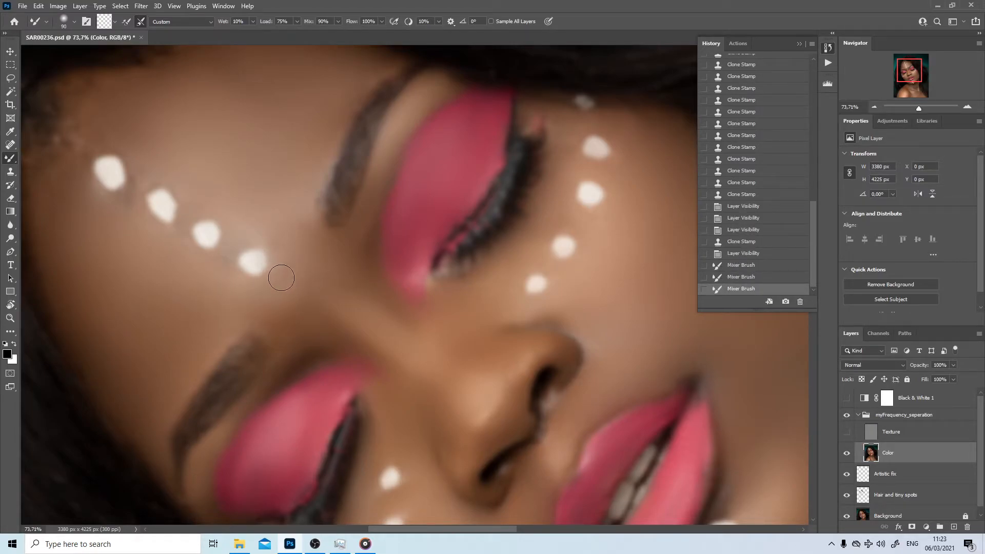
pyautogui.moveTo(234, 247)
pyautogui.mouseDown()
pyautogui.moveTo(243, 238)
pyautogui.moveTo(217, 285)
pyautogui.moveTo(280, 289)
pyautogui.moveTo(267, 224)
pyautogui.mouseUp()
pyautogui.moveTo(209, 201); pyautogui.dragTo(198, 172)
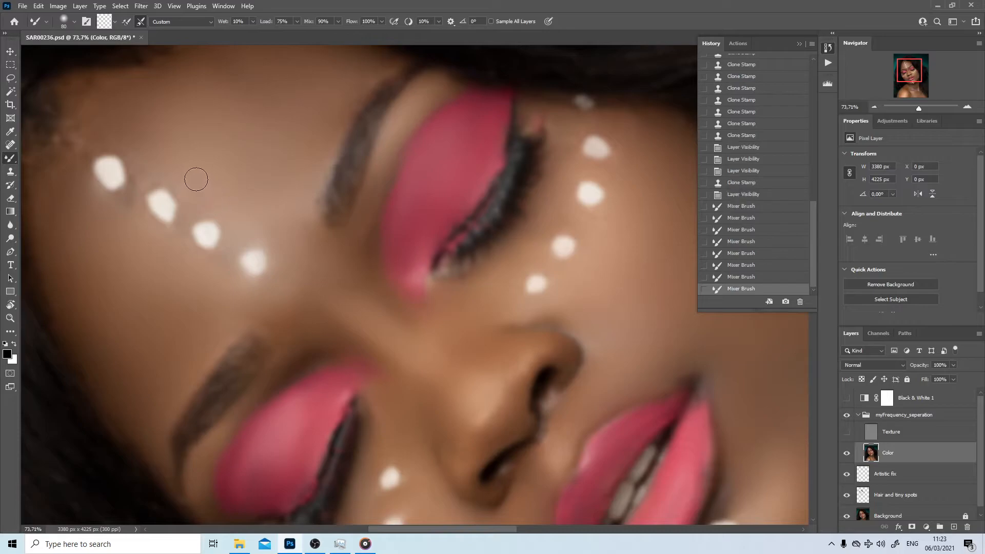
pyautogui.moveTo(190, 234); pyautogui.dragTo(176, 248)
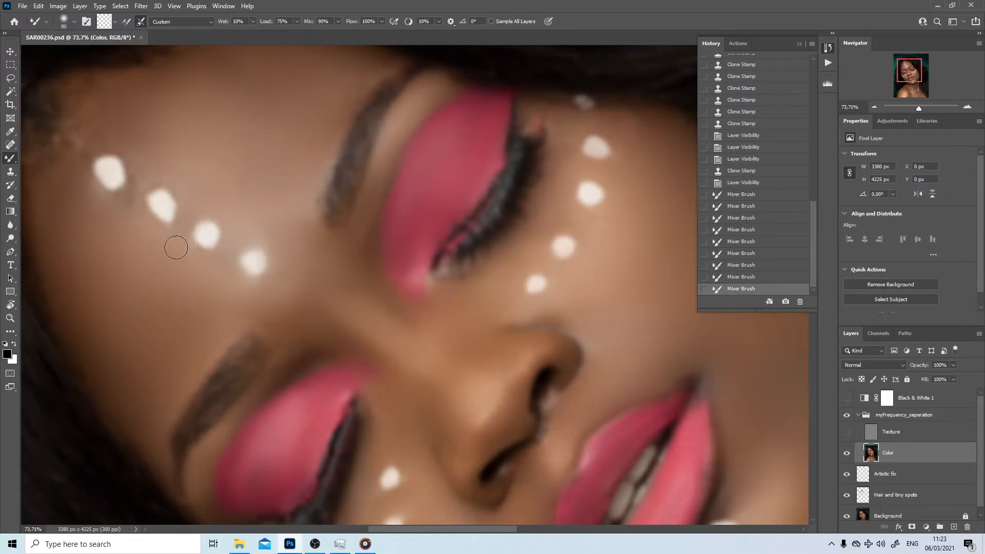
pyautogui.moveTo(232, 216)
pyautogui.mouseDown()
pyautogui.moveTo(213, 207)
pyautogui.moveTo(220, 196)
pyautogui.moveTo(203, 199)
pyautogui.mouseUp()
pyautogui.moveTo(153, 234)
pyautogui.mouseDown()
pyautogui.moveTo(122, 201)
pyautogui.moveTo(141, 199)
pyautogui.moveTo(126, 196)
pyautogui.moveTo(160, 187)
pyautogui.moveTo(172, 171)
pyautogui.moveTo(132, 143)
pyautogui.moveTo(138, 171)
pyautogui.moveTo(148, 164)
pyautogui.moveTo(139, 196)
pyautogui.moveTo(159, 143)
pyautogui.mouseUp()
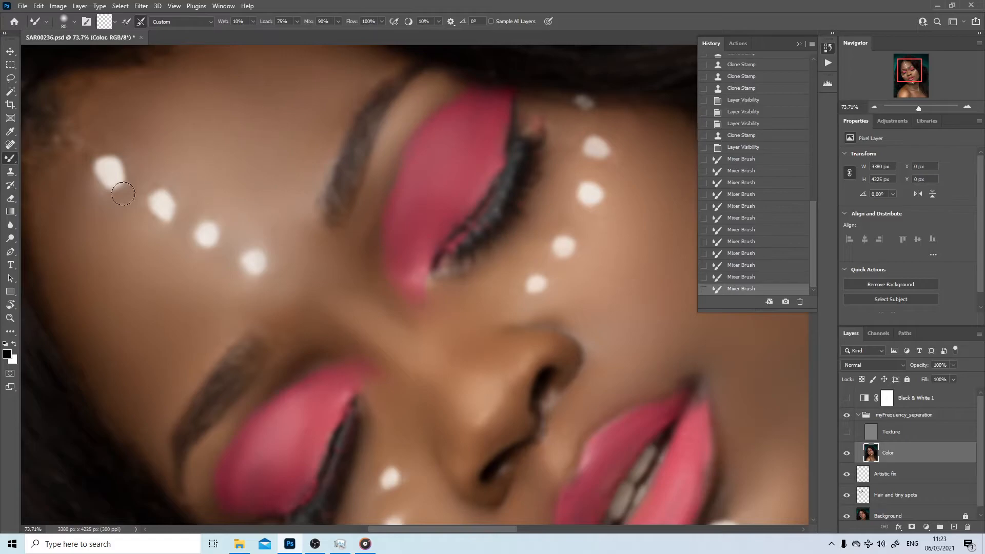
pyautogui.moveTo(137, 161)
pyautogui.mouseDown()
pyautogui.moveTo(119, 198)
pyautogui.moveTo(86, 199)
pyautogui.moveTo(136, 196)
pyautogui.moveTo(152, 172)
pyautogui.moveTo(169, 179)
pyautogui.mouseUp()
pyautogui.moveTo(205, 179)
pyautogui.mouseDown()
pyautogui.moveTo(205, 191)
pyautogui.moveTo(242, 214)
pyautogui.mouseUp()
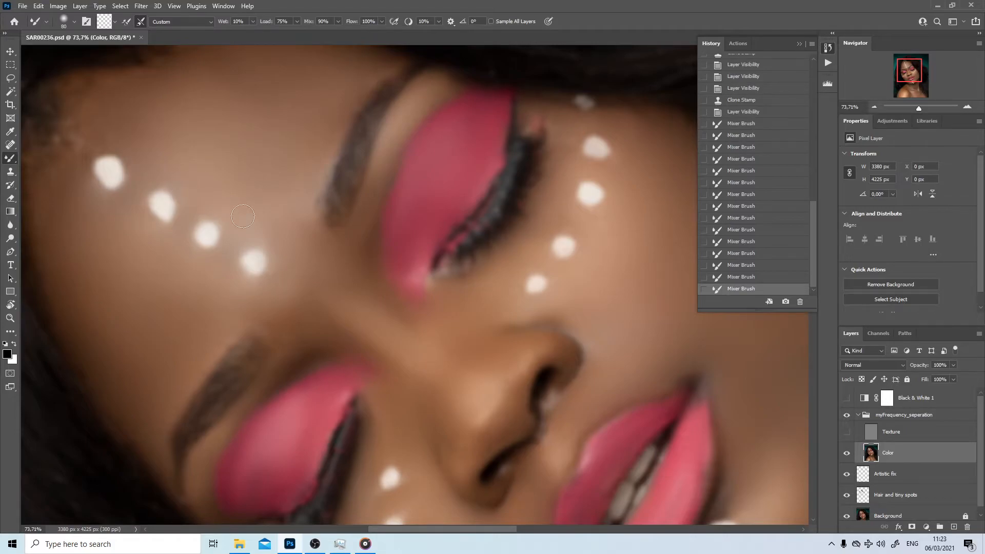
pyautogui.moveTo(210, 261)
pyautogui.mouseDown()
pyautogui.moveTo(194, 242)
pyautogui.moveTo(202, 264)
pyautogui.moveTo(220, 272)
pyautogui.moveTo(289, 255)
pyautogui.moveTo(269, 275)
pyautogui.mouseUp()
# - Turn the face upright in the view and smooth its color transitions with the Mixer Brush, enlarged to 125 px
pyautogui.press('r')
pyautogui.moveTo(340, 205)
pyautogui.mouseDown()
pyautogui.moveTo(391, 218)
pyautogui.moveTo(397, 266)
pyautogui.moveTo(396, 231)
pyautogui.moveTo(431, 187)
pyautogui.moveTo(423, 198)
pyautogui.mouseUp()
pyautogui.press('z')
pyautogui.moveTo(341, 233); pyautogui.dragTo(312, 218)
pyautogui.press('b')
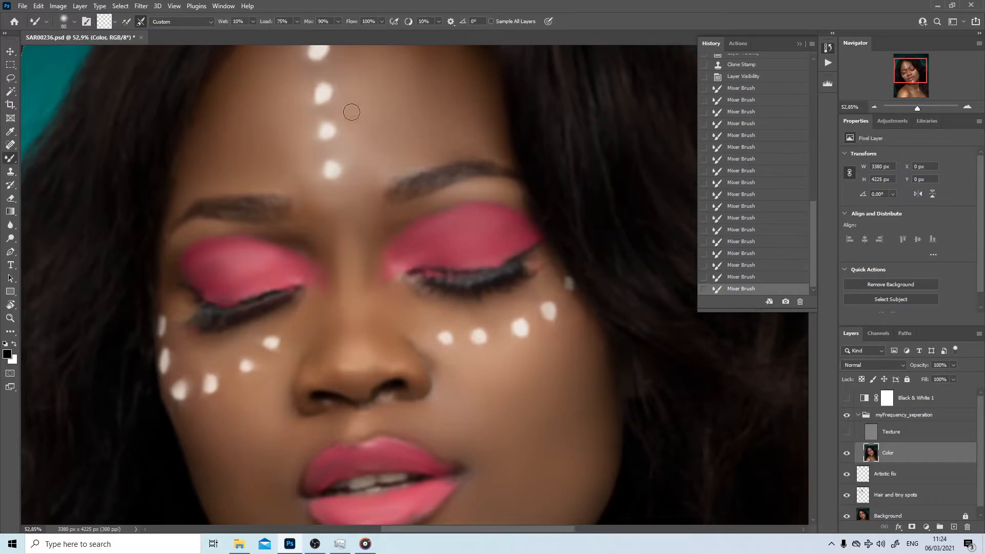
pyautogui.press(']')
pyautogui.moveTo(359, 138); pyautogui.dragTo(363, 139)
pyautogui.press('[')
pyautogui.press('[')
pyautogui.press(']')
pyautogui.press(']')
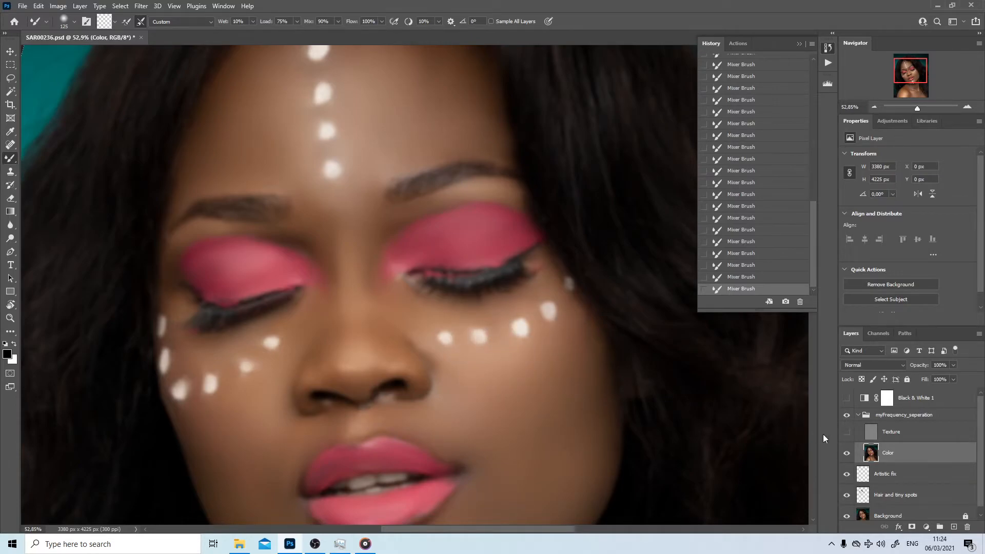
# - Show the Texture layer again and reset the canvas view rotation
pyautogui.click(847, 432)
pyautogui.press('z')
pyautogui.moveTo(529, 356); pyautogui.dragTo(455, 354)
pyautogui.moveTo(491, 327)
pyautogui.mouseDown()
pyautogui.moveTo(532, 330)
pyautogui.moveTo(503, 324)
pyautogui.mouseUp()
pyautogui.press('r')
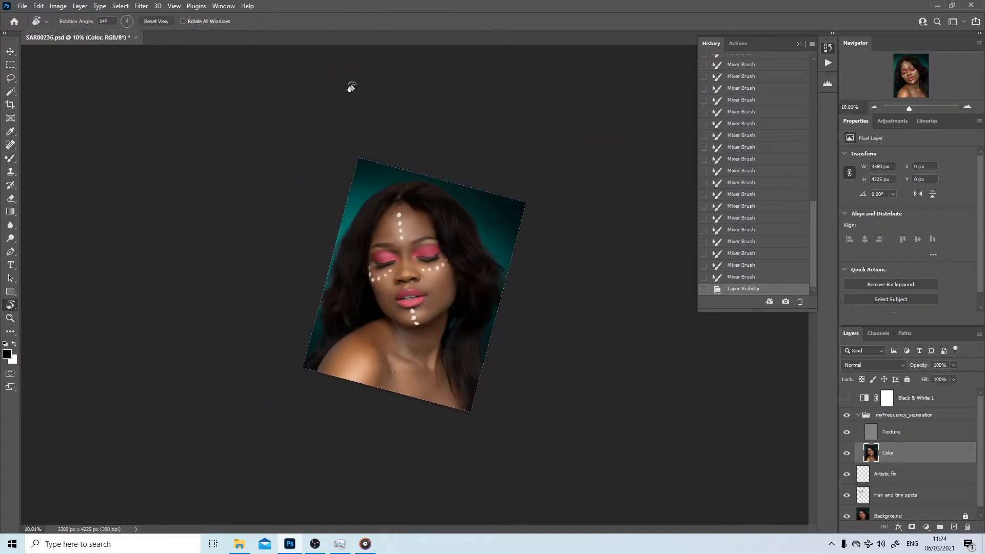
pyautogui.click(161, 20)
pyautogui.press('z')
pyautogui.moveTo(408, 276); pyautogui.dragTo(473, 288)
# - Compare the portrait with and without the myFrequency_seperation group, and collapse the group
pyautogui.click(847, 415)
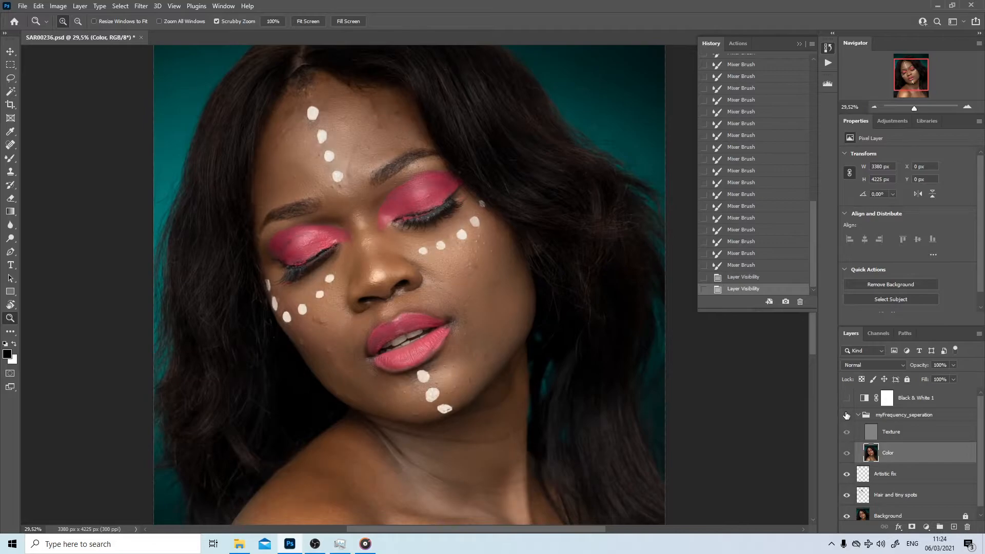
pyautogui.click(846, 415)
pyautogui.click(846, 415)
pyautogui.click(847, 416)
pyautogui.click(847, 415)
pyautogui.moveTo(567, 359); pyautogui.dragTo(557, 374)
pyautogui.click(860, 416)
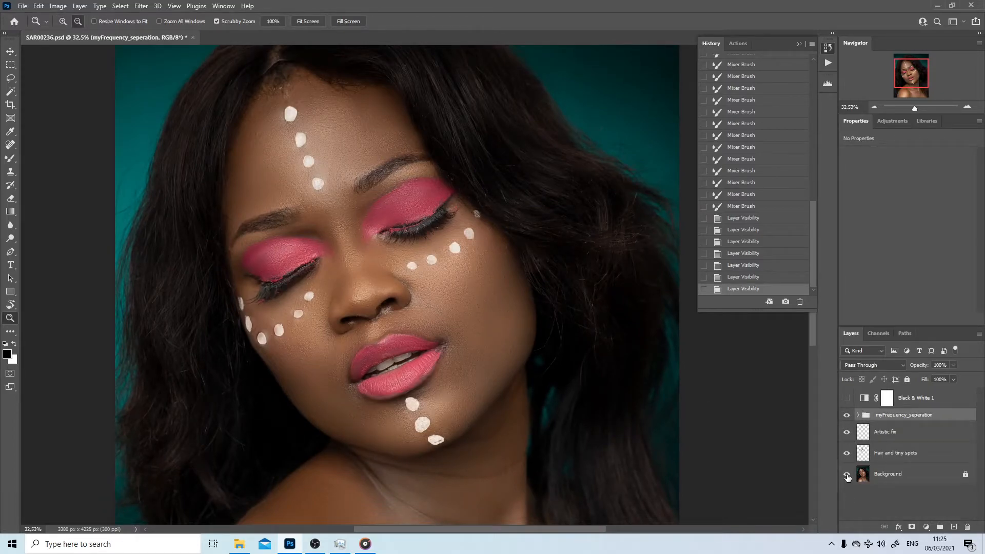
# - Show only the Background, and re-enable the Hair and tiny spots, Artistic fix and myFrequency_seperation layers one by one to compare
pyautogui.keyDown('alt'); pyautogui.click(847, 475); pyautogui.keyUp('alt')
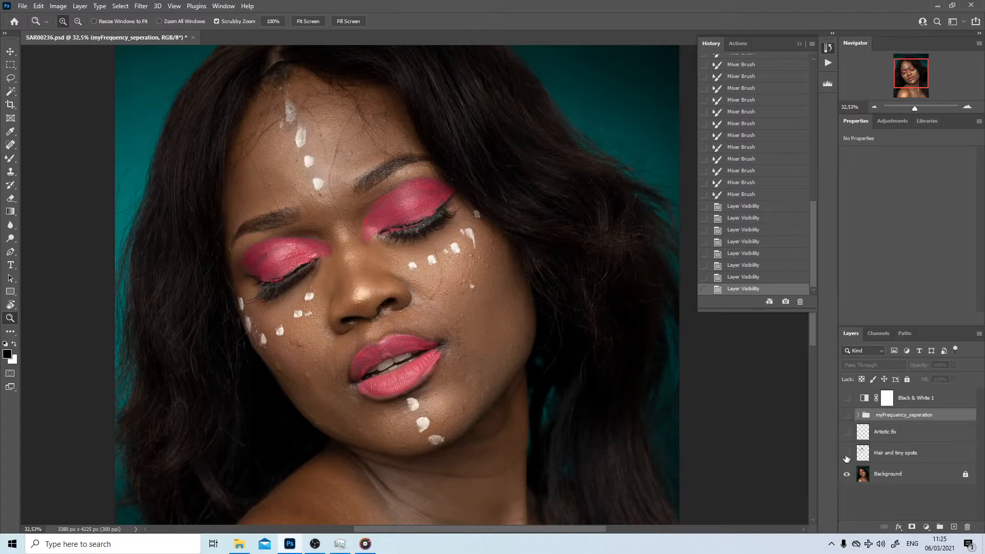
pyautogui.click(848, 454)
pyautogui.click(846, 432)
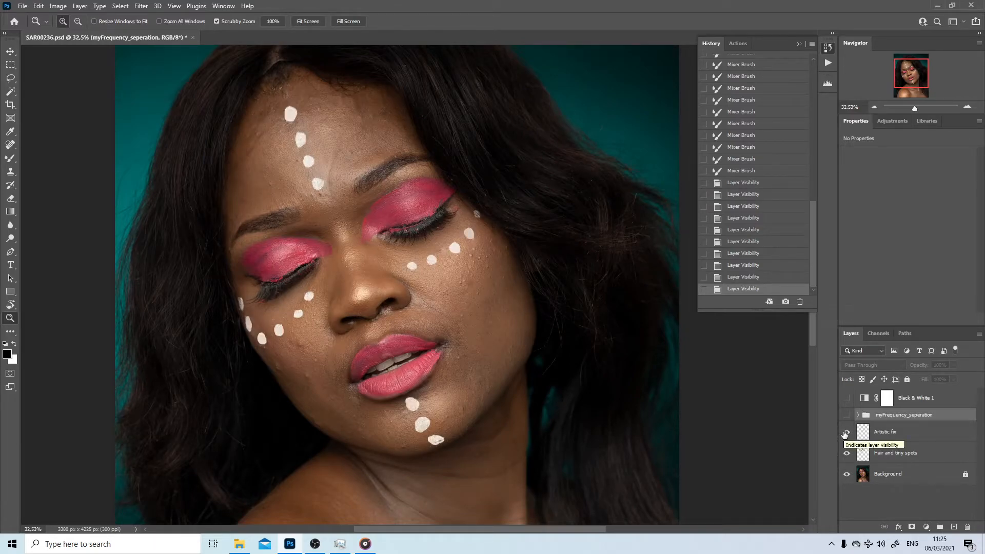
pyautogui.click(847, 415)
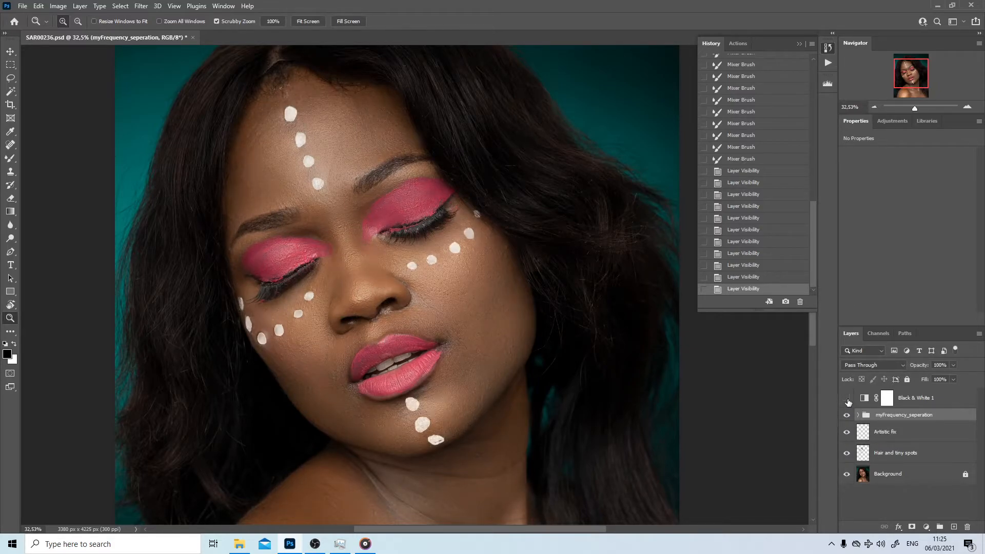
# - Check the image through the Black & White 1 adjustment layer, and delete that layer
pyautogui.click(848, 402)
pyautogui.click(848, 402)
pyautogui.moveTo(866, 400); pyautogui.dragTo(967, 527)
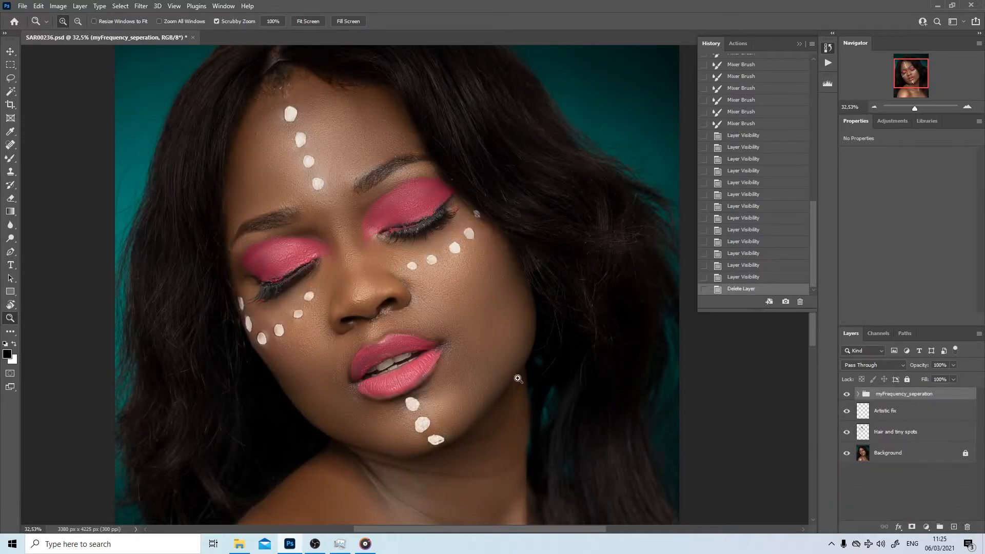
# - Add a Gradient Map adjustment layer above the myFrequency_seperation group and hide it
pyautogui.moveTo(511, 364); pyautogui.dragTo(485, 359)
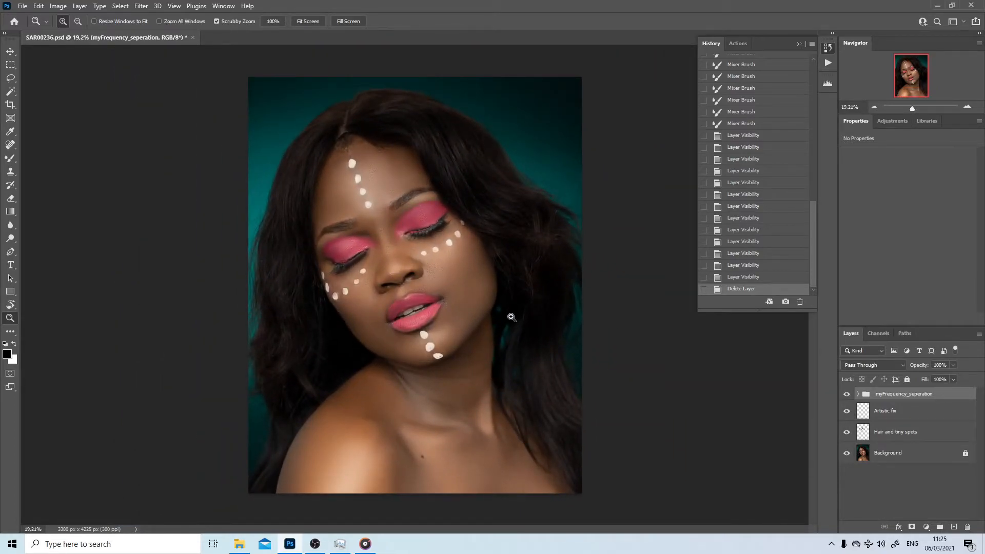
pyautogui.moveTo(482, 292); pyautogui.dragTo(486, 294)
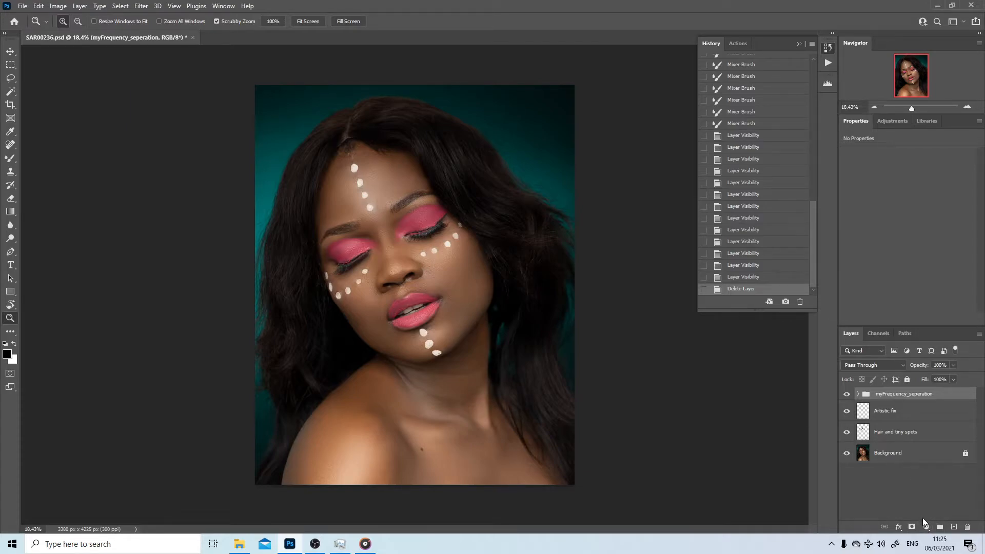
pyautogui.click(926, 528)
pyautogui.click(918, 510)
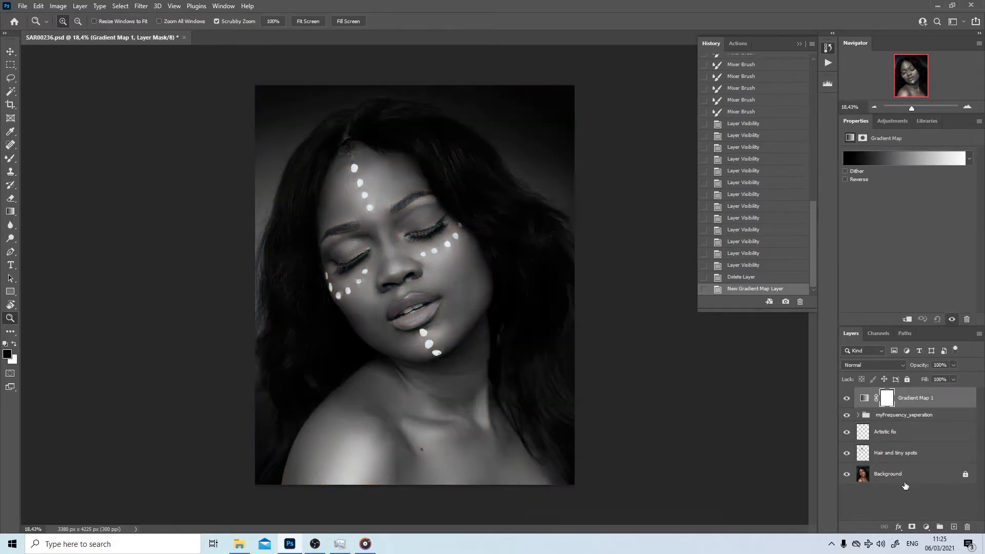
pyautogui.click(847, 398)
pyautogui.click(892, 158)
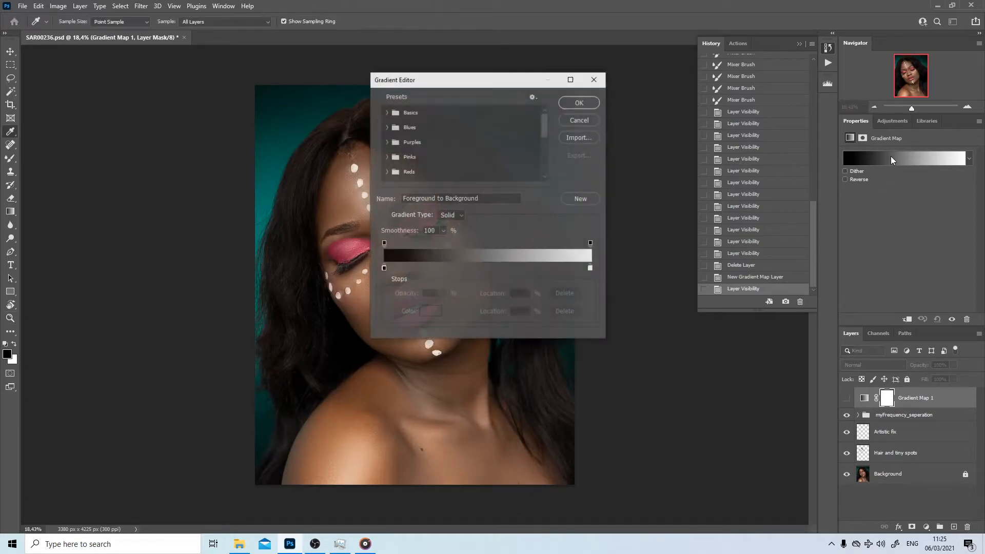
pyautogui.moveTo(512, 84); pyautogui.dragTo(750, 90)
pyautogui.click(622, 275)
pyautogui.click(663, 320)
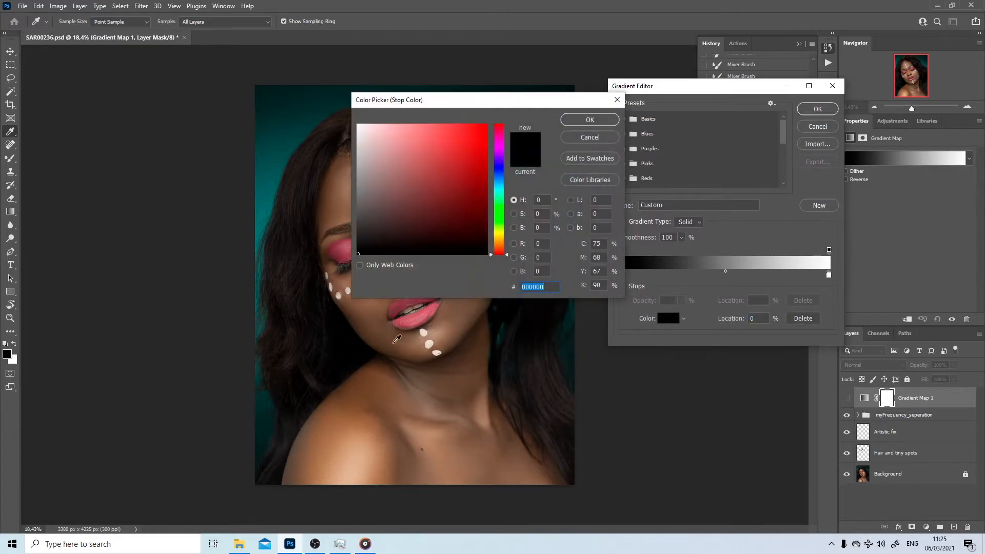
pyautogui.moveTo(459, 106); pyautogui.dragTo(603, 74)
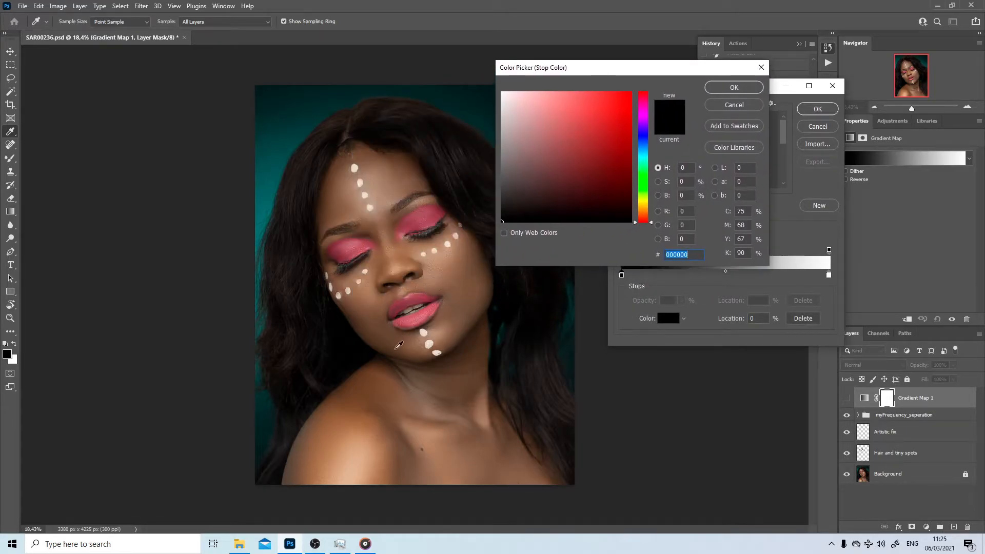
pyautogui.click(360, 437)
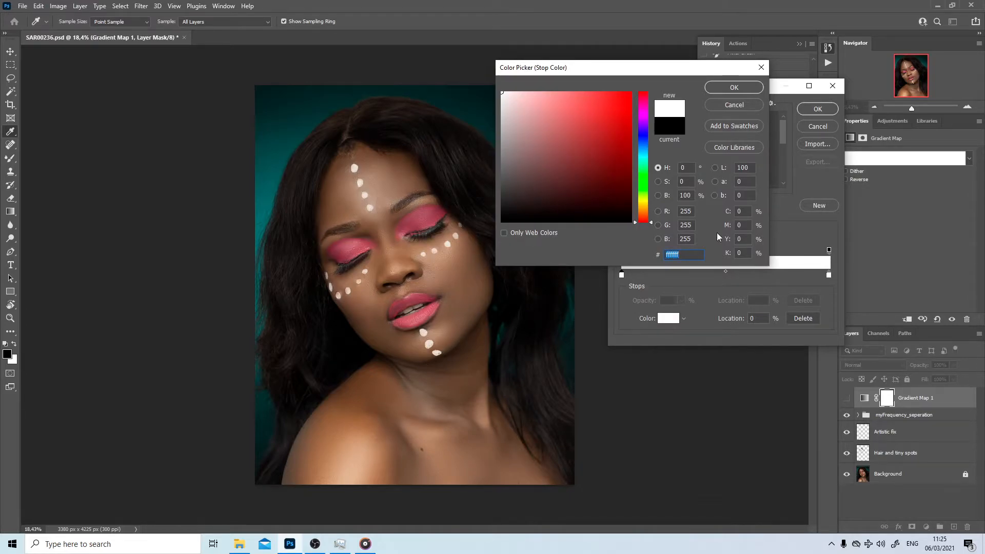
pyautogui.click(744, 104)
pyautogui.click(818, 108)
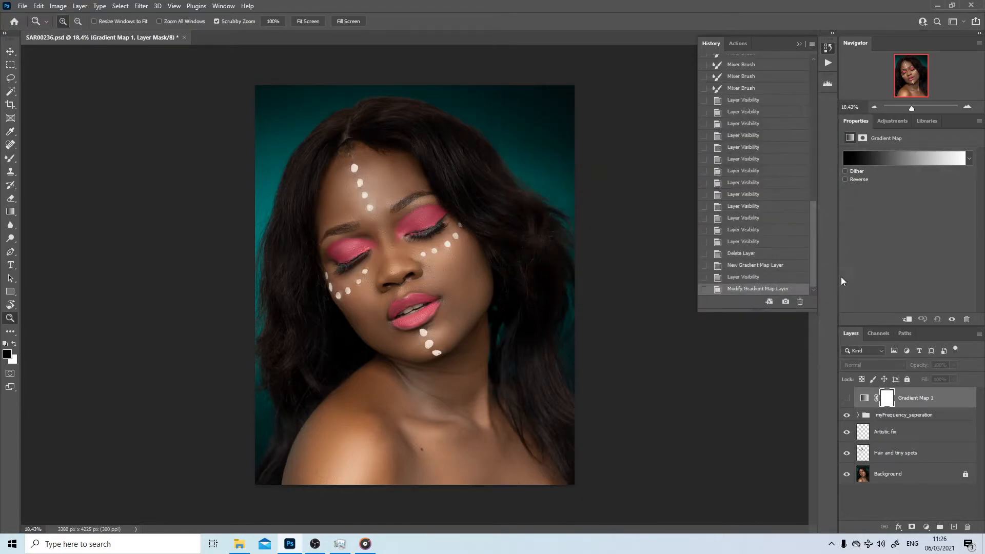
# - Edit the gradient map's black stop, setting its color to 8c6242 and its location to 55%
pyautogui.click(864, 400)
pyautogui.click(880, 159)
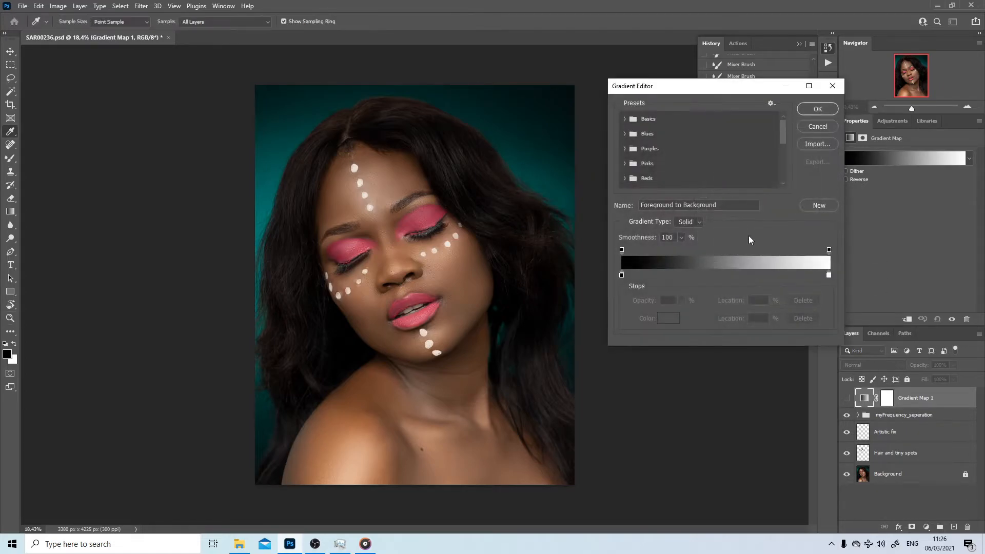
pyautogui.click(623, 275)
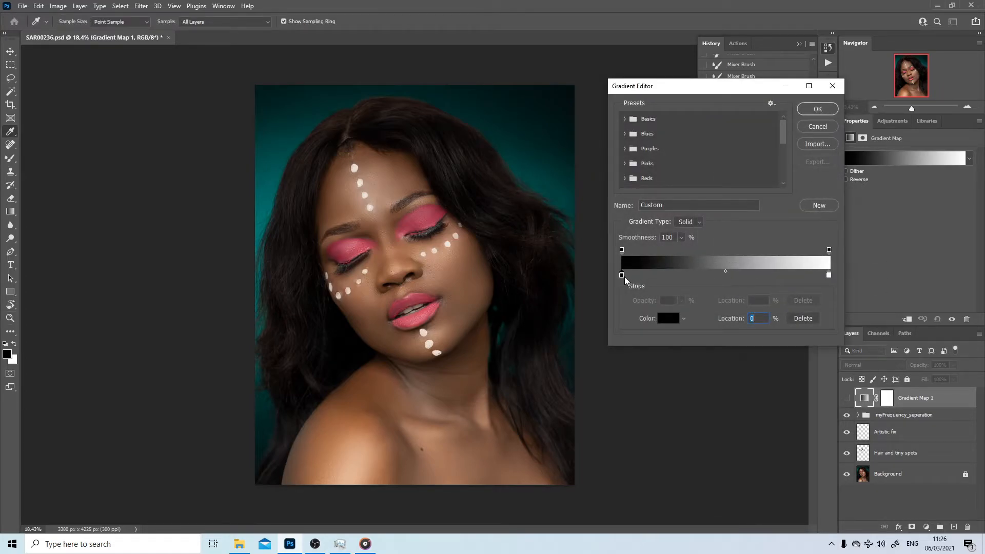
pyautogui.click(666, 318)
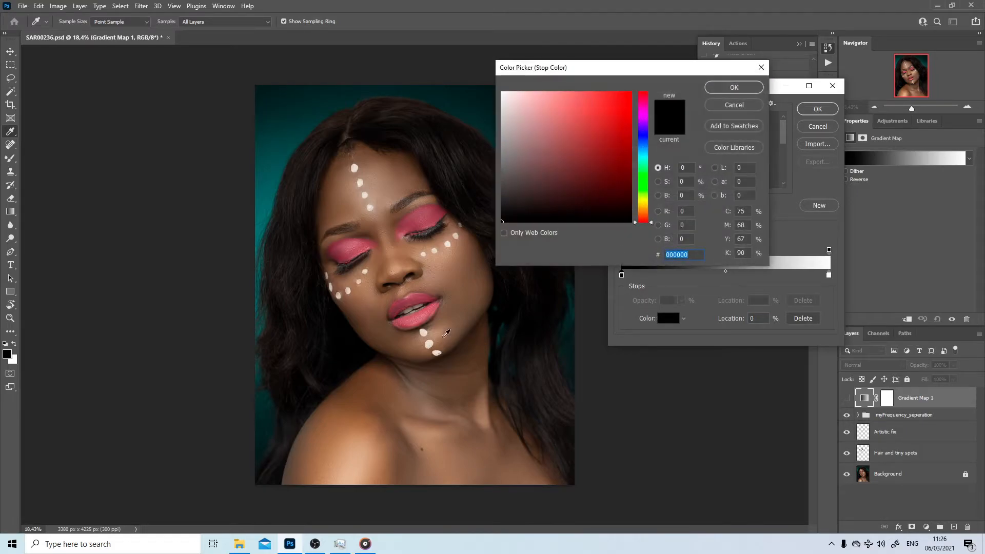
pyautogui.click(447, 331)
pyautogui.click(374, 405)
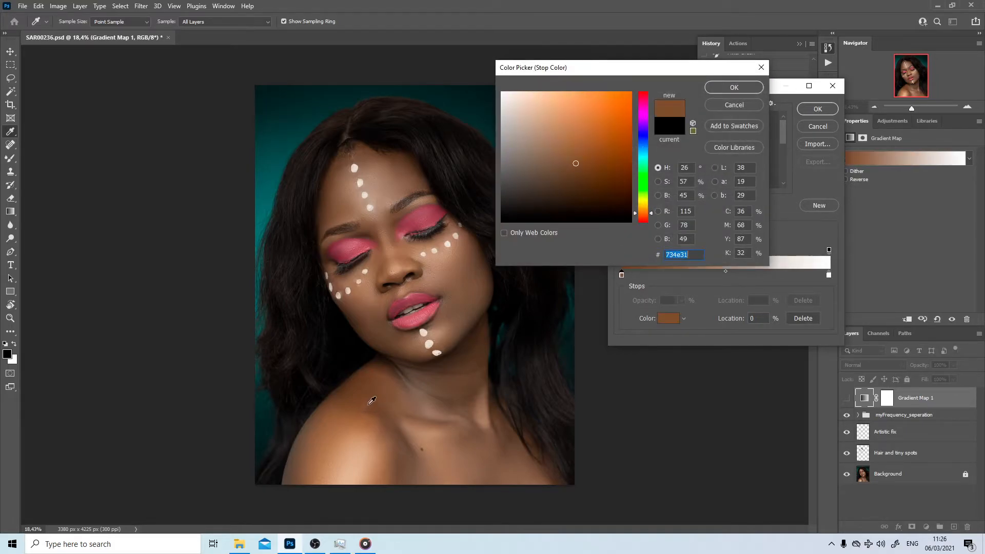
pyautogui.click(353, 436)
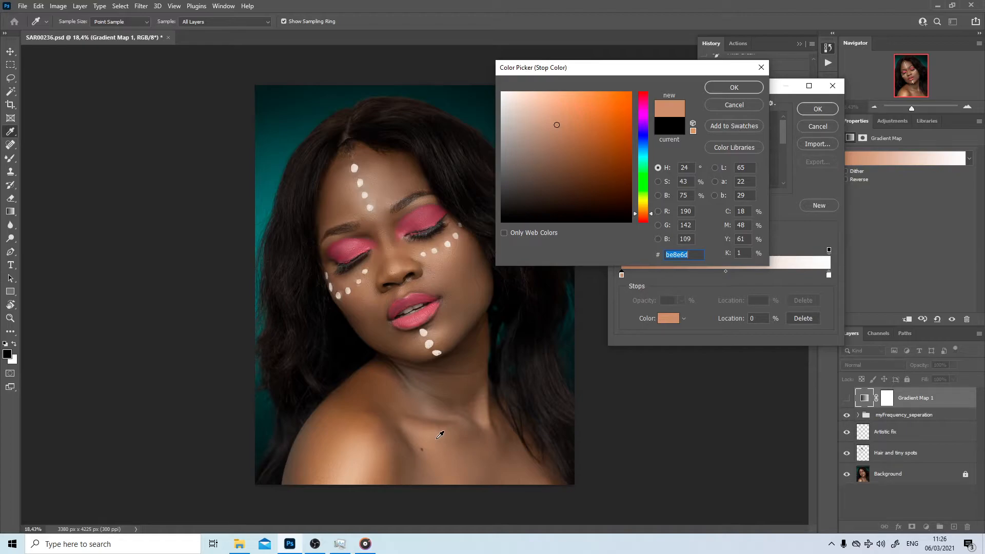
pyautogui.write('8c')
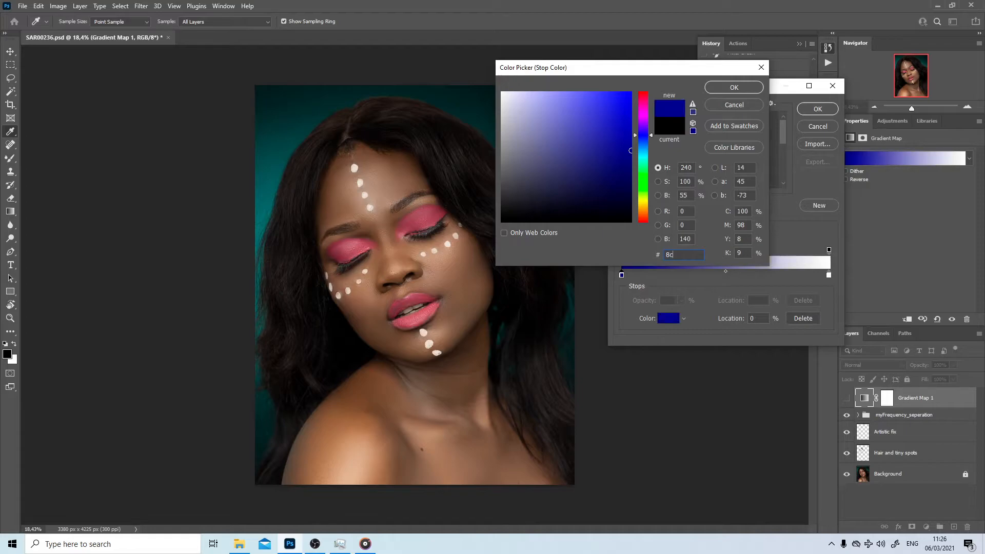
pyautogui.write('6242')
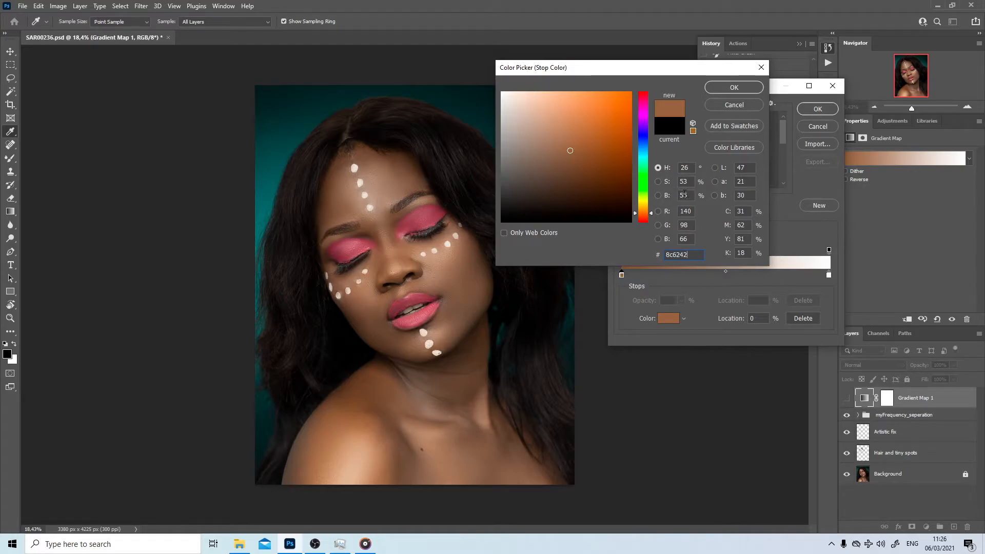
pyautogui.click(733, 90)
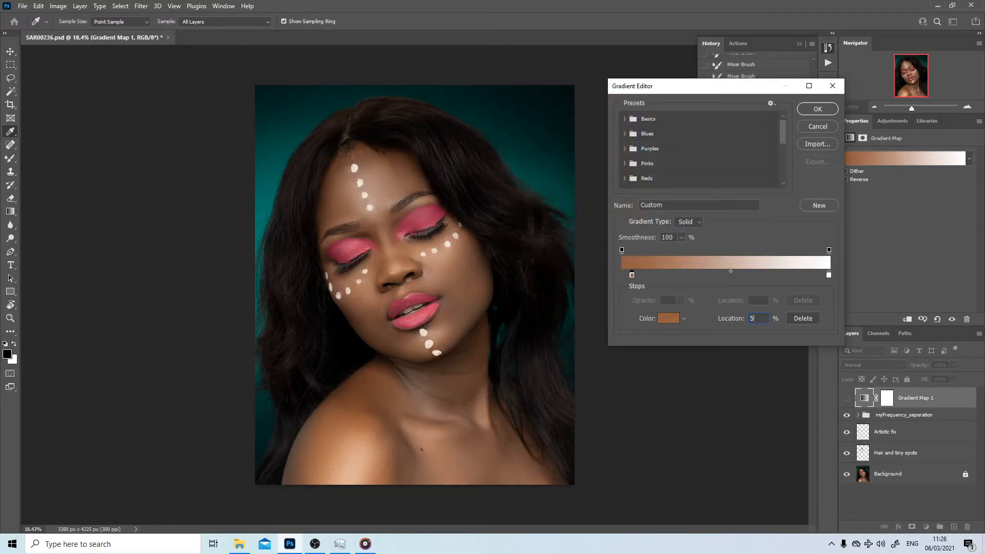
pyautogui.write('55')
# - Set the gradient's white stop to color dfc09e at location 87%, and accept the gradient
pyautogui.click(830, 276)
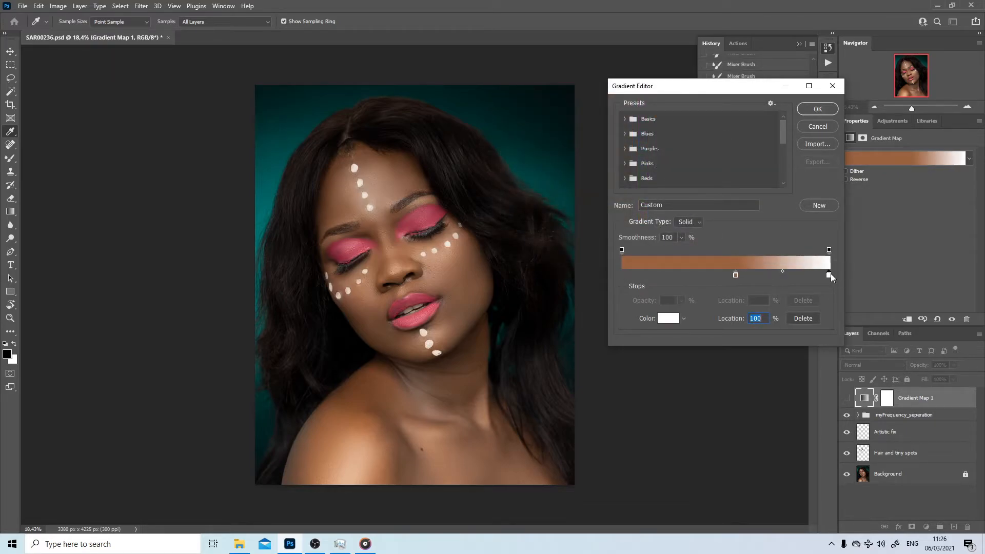
pyautogui.click(669, 319)
pyautogui.write('dfc09')
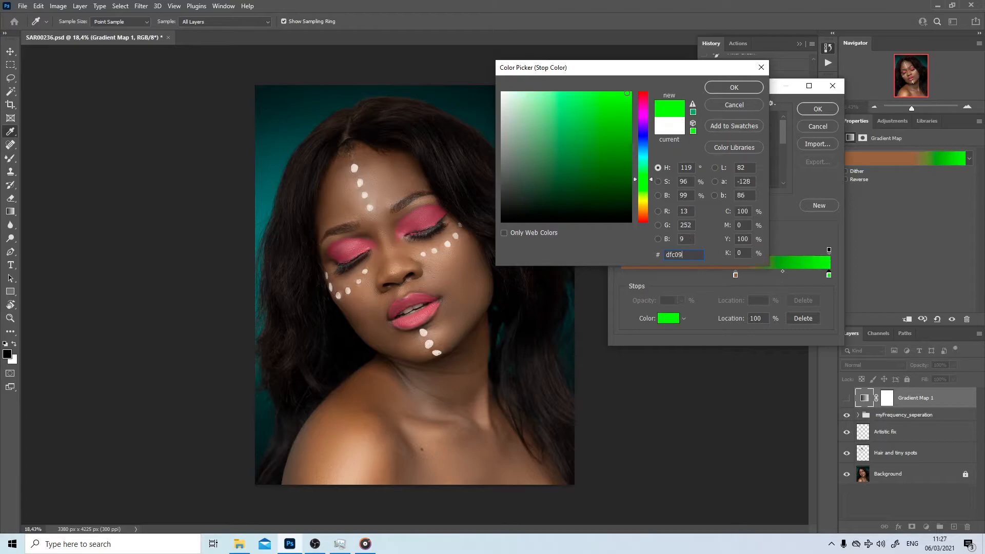
pyautogui.write('e')
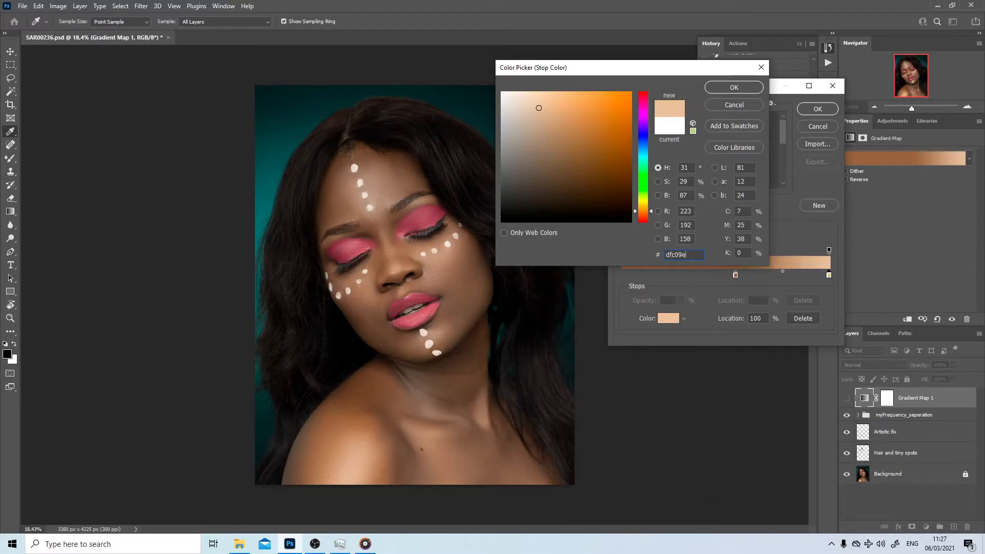
pyautogui.click(746, 87)
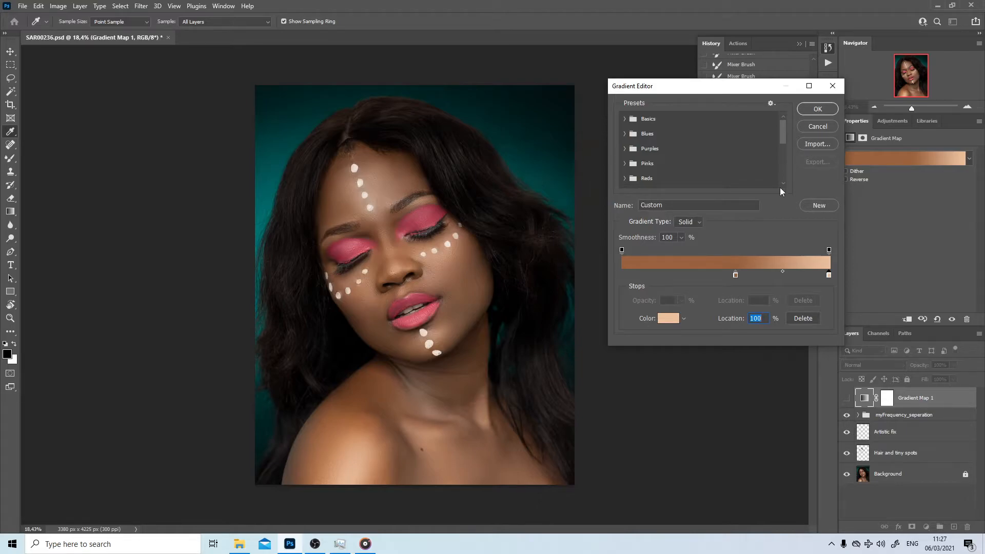
pyautogui.click(667, 318)
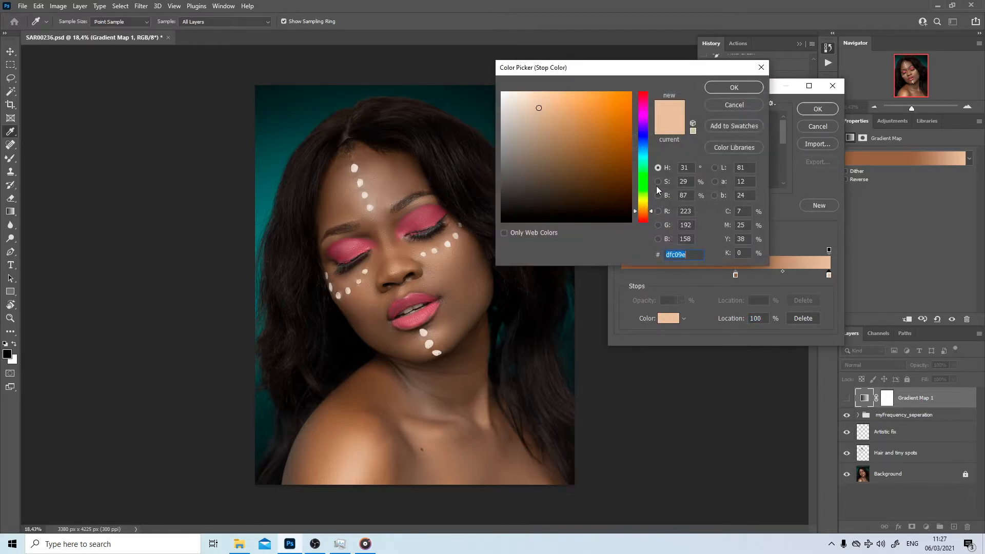
pyautogui.click(713, 89)
pyautogui.write('87')
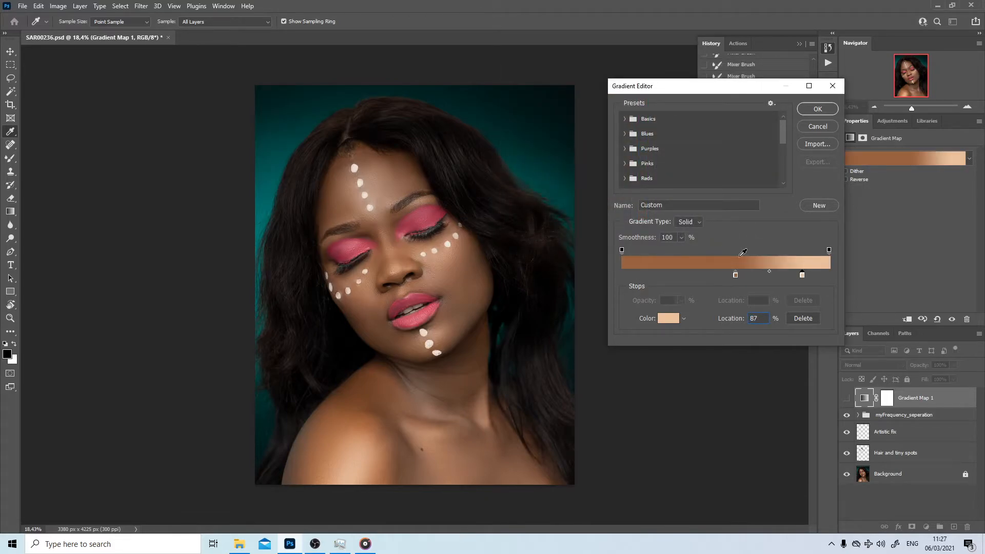
pyautogui.click(816, 109)
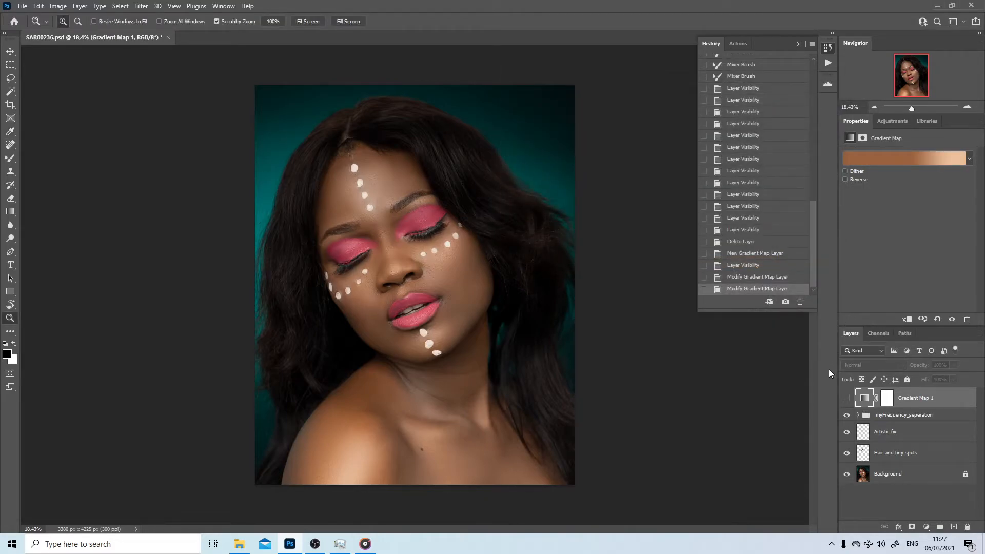
# - Show the Gradient Map 1 layer and set its blending mode to Color
pyautogui.click(848, 399)
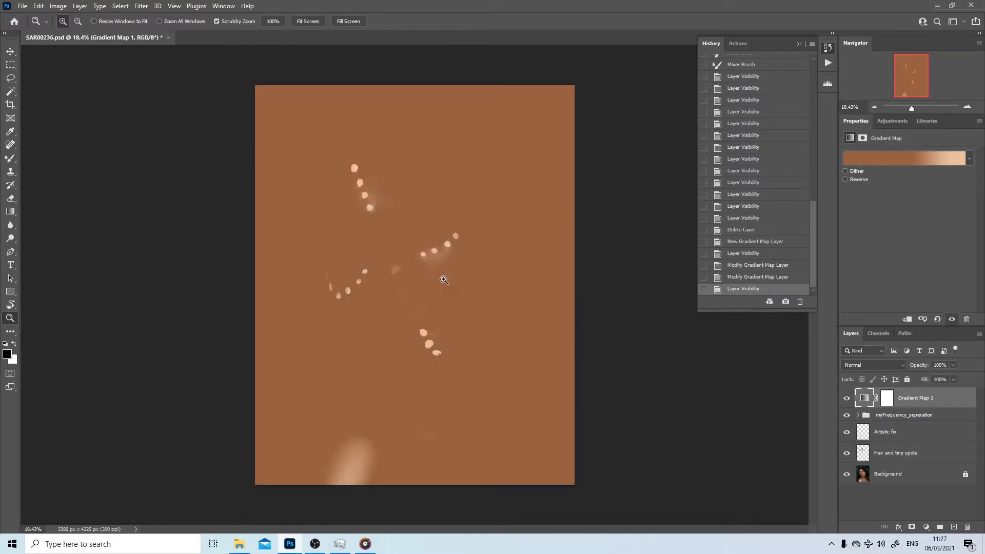
pyautogui.click(869, 365)
pyautogui.click(856, 519)
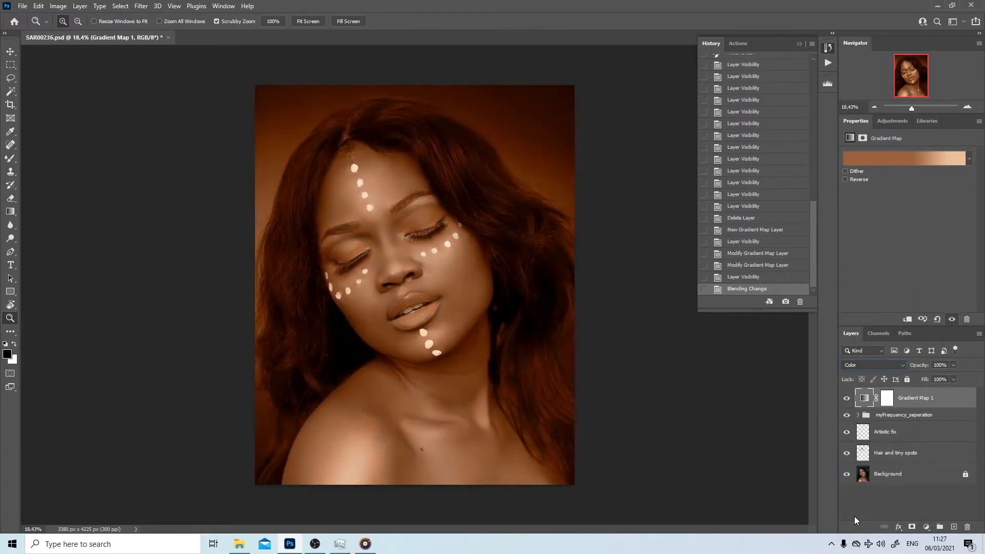
# - Invert the Gradient Map 1 layer mask to black
pyautogui.moveTo(441, 267); pyautogui.dragTo(473, 261)
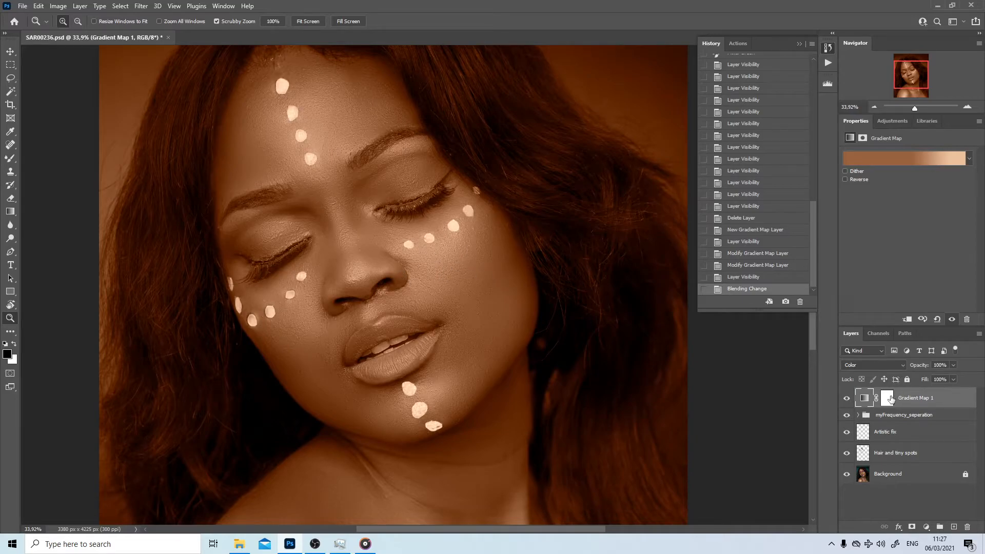
pyautogui.click(890, 399)
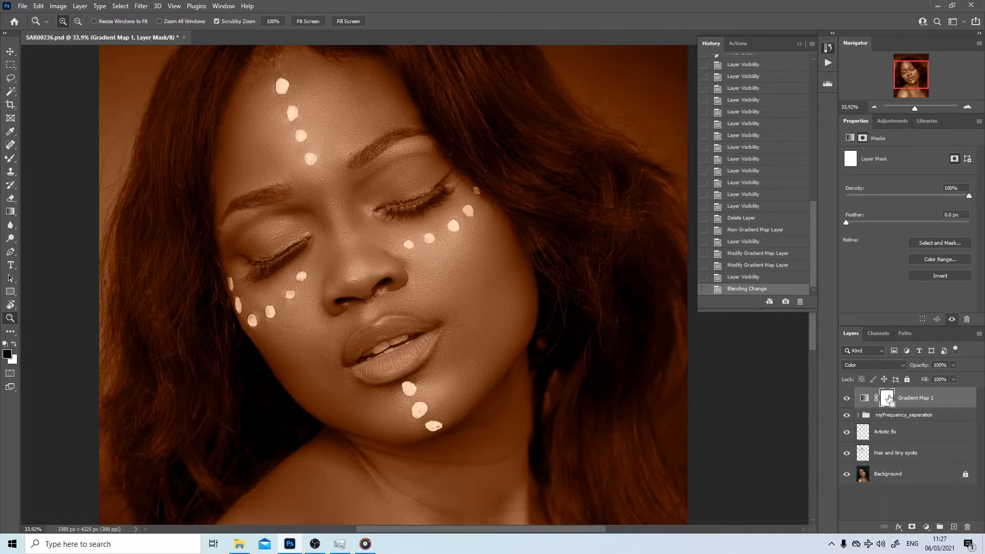
pyautogui.hotkey('ctrl', 'i')
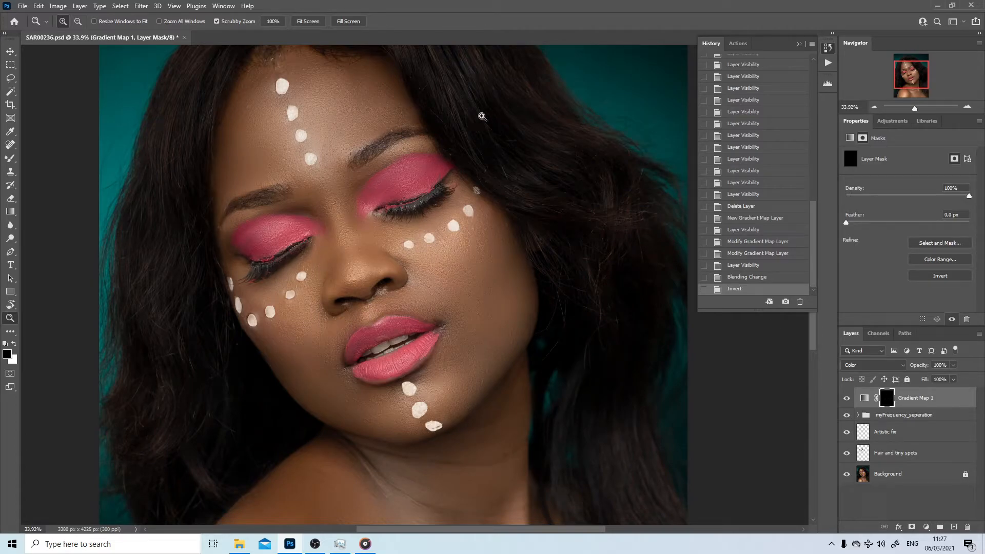
# - Switch from the Mixer Brush to the regular Brush at 300 px and try a black stroke on the forehead in the mask
pyautogui.press('b')
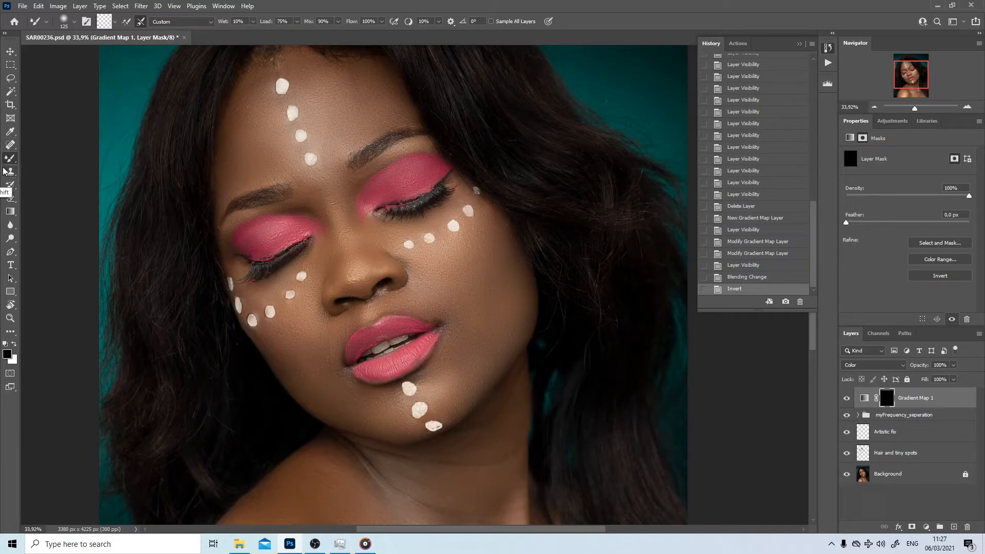
pyautogui.hotkey('shift', 'b')
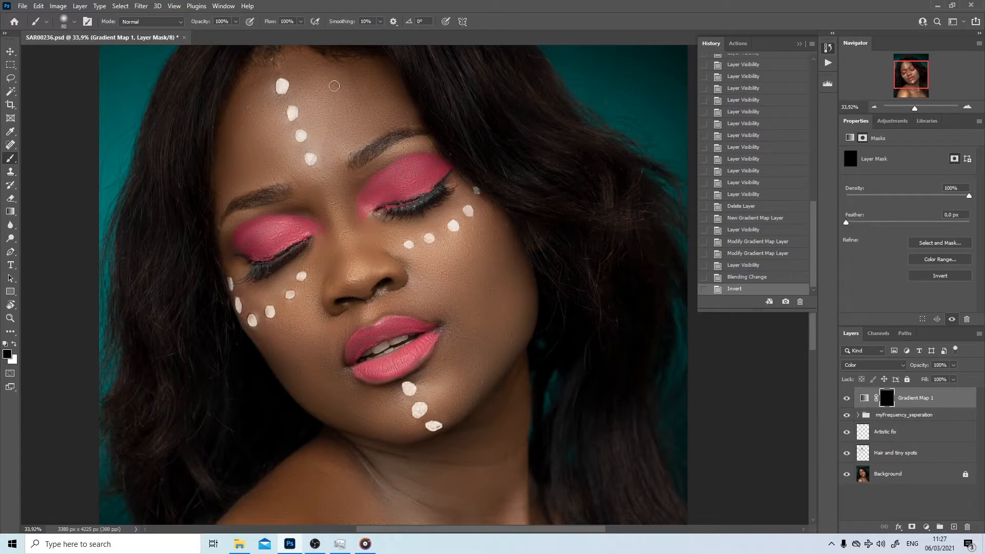
pyautogui.press(']')
pyautogui.press(']')
pyautogui.press(']')
pyautogui.press(']')
pyautogui.press(']')
pyautogui.press(']')
pyautogui.moveTo(349, 91)
pyautogui.mouseDown()
pyautogui.moveTo(362, 127)
pyautogui.moveTo(374, 105)
pyautogui.mouseUp()
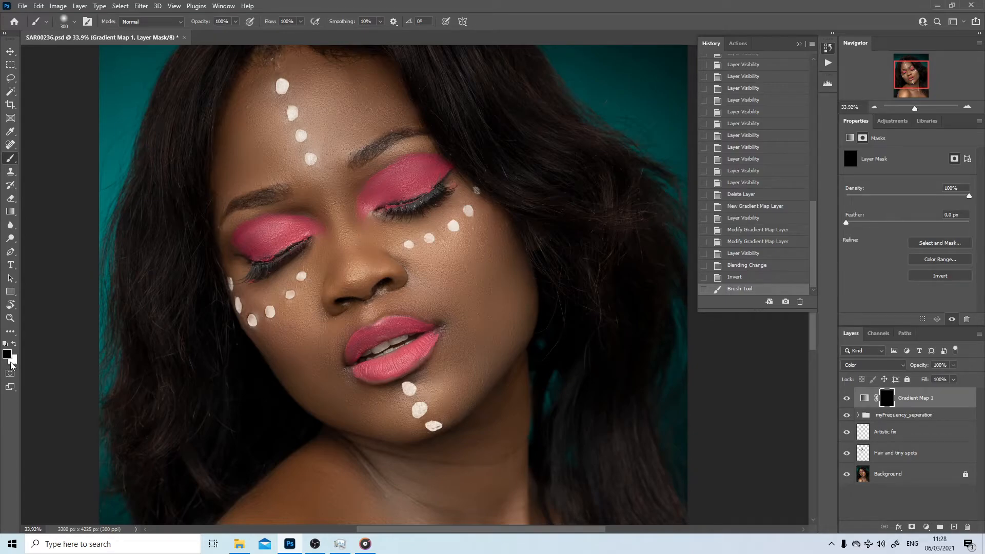
# - Make white the foreground color and paint the gradient tone onto the face, neck and shoulder skin through the mask
pyautogui.press('z')
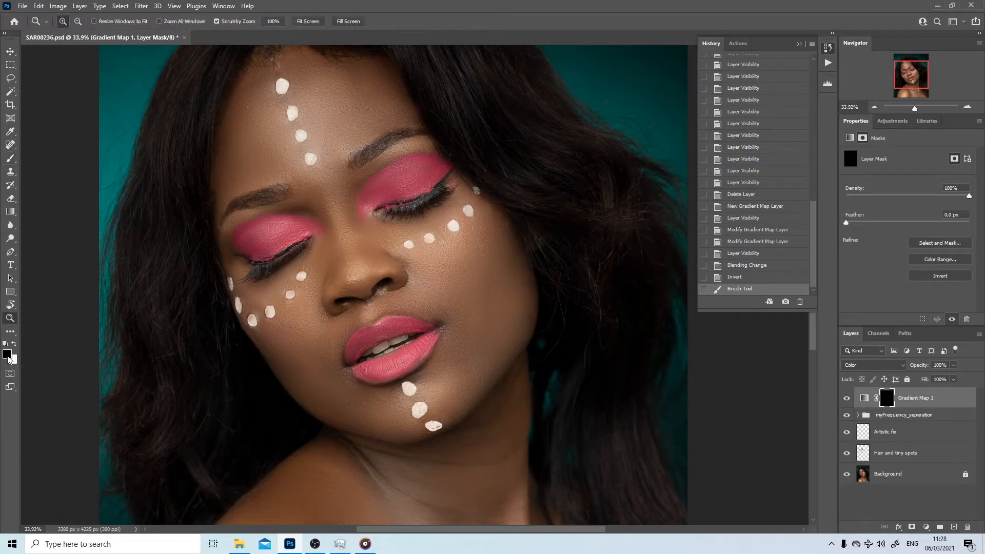
pyautogui.press('x')
pyautogui.press('b')
pyautogui.moveTo(485, 268)
pyautogui.mouseDown()
pyautogui.moveTo(479, 245)
pyautogui.moveTo(458, 262)
pyautogui.moveTo(500, 276)
pyautogui.moveTo(501, 335)
pyautogui.moveTo(515, 313)
pyautogui.moveTo(495, 249)
pyautogui.moveTo(445, 324)
pyautogui.moveTo(462, 292)
pyautogui.moveTo(473, 347)
pyautogui.moveTo(457, 366)
pyautogui.moveTo(466, 340)
pyautogui.moveTo(460, 390)
pyautogui.moveTo(478, 363)
pyautogui.moveTo(439, 394)
pyautogui.moveTo(488, 376)
pyautogui.moveTo(476, 415)
pyautogui.moveTo(493, 447)
pyautogui.moveTo(509, 381)
pyautogui.moveTo(506, 447)
pyautogui.moveTo(479, 452)
pyautogui.moveTo(490, 269)
pyautogui.moveTo(482, 206)
pyautogui.moveTo(515, 327)
pyautogui.moveTo(517, 452)
pyautogui.moveTo(478, 349)
pyautogui.moveTo(476, 281)
pyautogui.moveTo(400, 352)
pyautogui.moveTo(378, 271)
pyautogui.moveTo(249, 426)
pyautogui.moveTo(263, 388)
pyautogui.moveTo(229, 443)
pyautogui.mouseUp()
# - Enlarge the brush to 500 px and paint the gradient tone over the chin, lips, nose and both eyelids in the Gradient Map 1 mask
pyautogui.press(']')
pyautogui.press(']')
pyautogui.press(']')
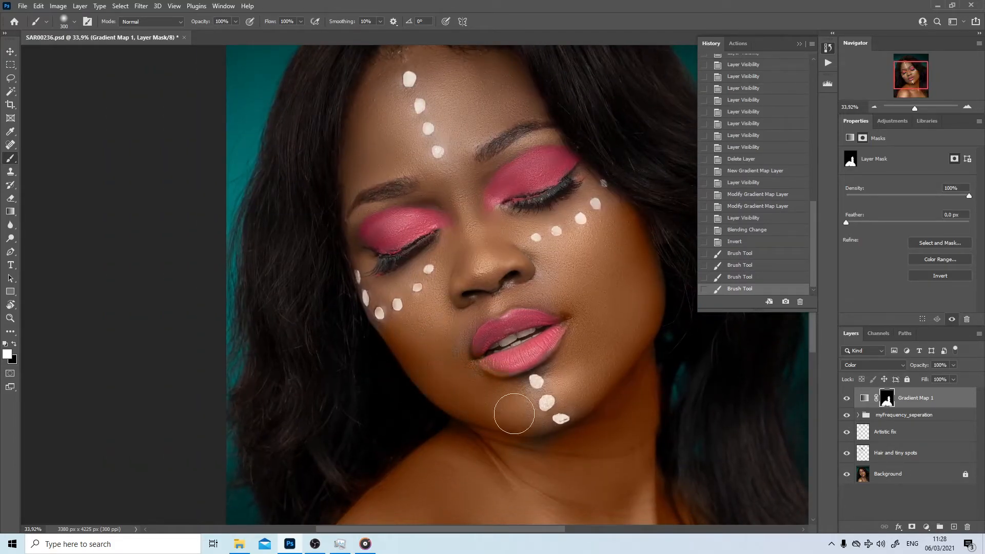
pyautogui.moveTo(514, 414)
pyautogui.mouseDown()
pyautogui.moveTo(575, 409)
pyautogui.moveTo(561, 389)
pyautogui.moveTo(567, 338)
pyautogui.mouseUp()
pyautogui.moveTo(567, 338); pyautogui.dragTo(555, 295)
pyautogui.press(']')
pyautogui.press(']')
pyautogui.moveTo(470, 333)
pyautogui.mouseDown()
pyautogui.moveTo(566, 329)
pyautogui.moveTo(514, 195)
pyautogui.moveTo(550, 174)
pyautogui.mouseUp()
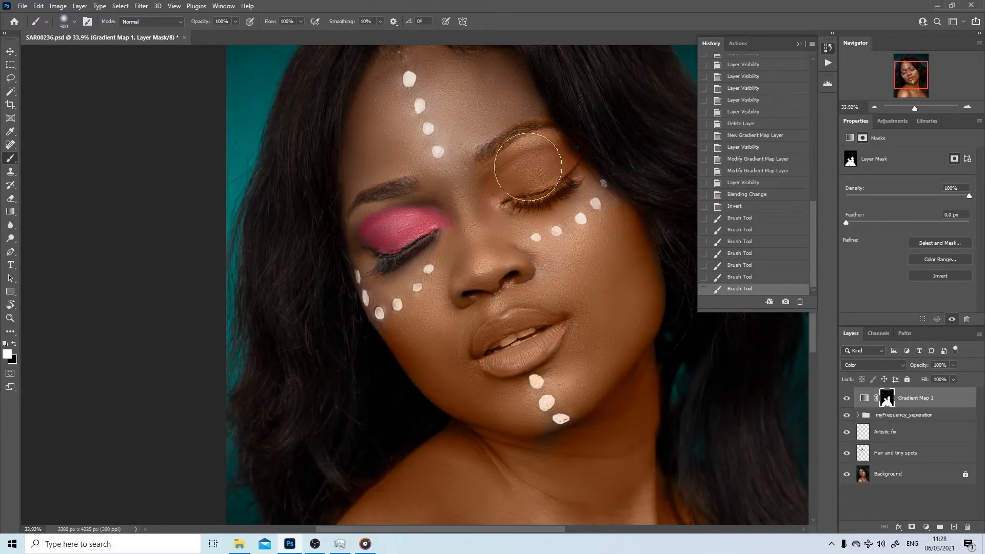
pyautogui.moveTo(392, 263)
pyautogui.mouseDown()
pyautogui.moveTo(498, 323)
pyautogui.moveTo(524, 355)
pyautogui.moveTo(521, 308)
pyautogui.moveTo(541, 306)
pyautogui.moveTo(618, 378)
pyautogui.moveTo(544, 356)
pyautogui.mouseUp()
# - Make black the foreground color, shrink the brush and mask the gradient tone off the lips and teeth
pyautogui.press('x')
pyautogui.press('z')
pyautogui.press('b')
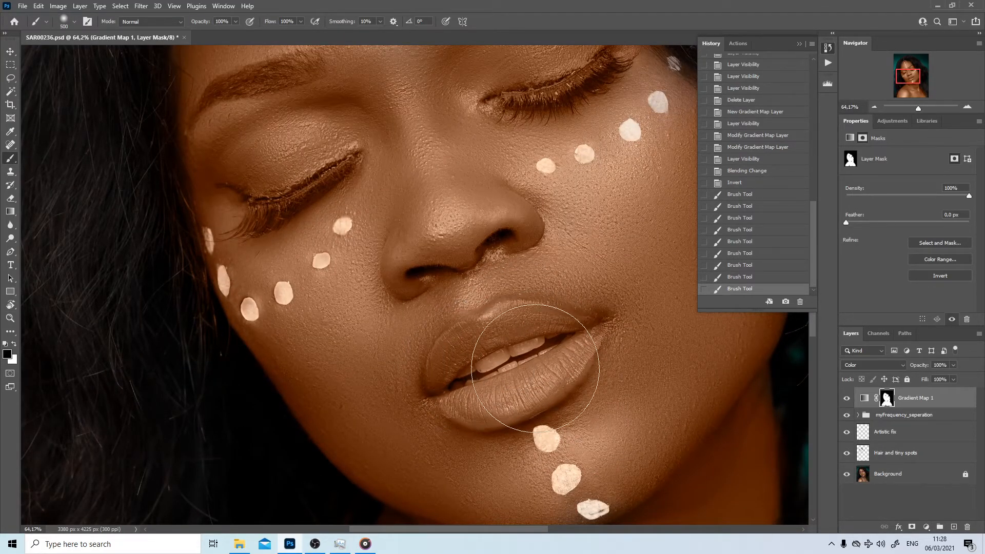
pyautogui.press('[')
pyautogui.press('[')
pyautogui.press('[')
pyautogui.press('[')
pyautogui.press('[')
pyautogui.moveTo(488, 346)
pyautogui.mouseDown()
pyautogui.moveTo(538, 315)
pyautogui.moveTo(583, 341)
pyautogui.moveTo(576, 366)
pyautogui.moveTo(517, 389)
pyautogui.moveTo(524, 369)
pyautogui.moveTo(468, 376)
pyautogui.moveTo(524, 372)
pyautogui.moveTo(551, 351)
pyautogui.moveTo(491, 389)
pyautogui.moveTo(528, 349)
pyautogui.moveTo(479, 362)
pyautogui.moveTo(466, 348)
pyautogui.moveTo(443, 361)
pyautogui.moveTo(442, 389)
pyautogui.moveTo(474, 404)
pyautogui.moveTo(463, 409)
pyautogui.moveTo(508, 404)
pyautogui.moveTo(492, 416)
pyautogui.moveTo(547, 377)
pyautogui.moveTo(471, 401)
pyautogui.moveTo(437, 392)
pyautogui.mouseUp()
# - Reduce the brush to 150 px and mask the gradient tone off the pink eyeshadow on both eyelids
pyautogui.press('[')
pyautogui.moveTo(329, 154)
pyautogui.mouseDown()
pyautogui.moveTo(318, 148)
pyautogui.moveTo(342, 131)
pyautogui.moveTo(257, 142)
pyautogui.moveTo(238, 171)
pyautogui.moveTo(276, 181)
pyautogui.moveTo(349, 128)
pyautogui.moveTo(370, 139)
pyautogui.moveTo(251, 162)
pyautogui.mouseUp()
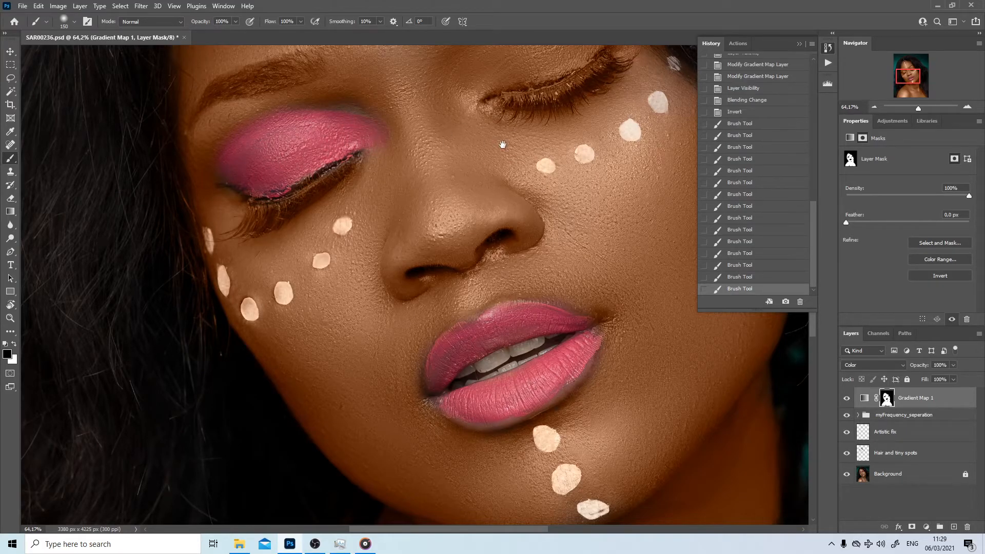
pyautogui.moveTo(467, 167); pyautogui.dragTo(334, 262)
pyautogui.moveTo(379, 154)
pyautogui.mouseDown()
pyautogui.moveTo(358, 163)
pyautogui.moveTo(373, 153)
pyautogui.moveTo(363, 141)
pyautogui.moveTo(325, 176)
pyautogui.moveTo(462, 137)
pyautogui.moveTo(416, 111)
pyautogui.moveTo(474, 118)
pyautogui.moveTo(375, 125)
pyautogui.moveTo(356, 151)
pyautogui.mouseUp()
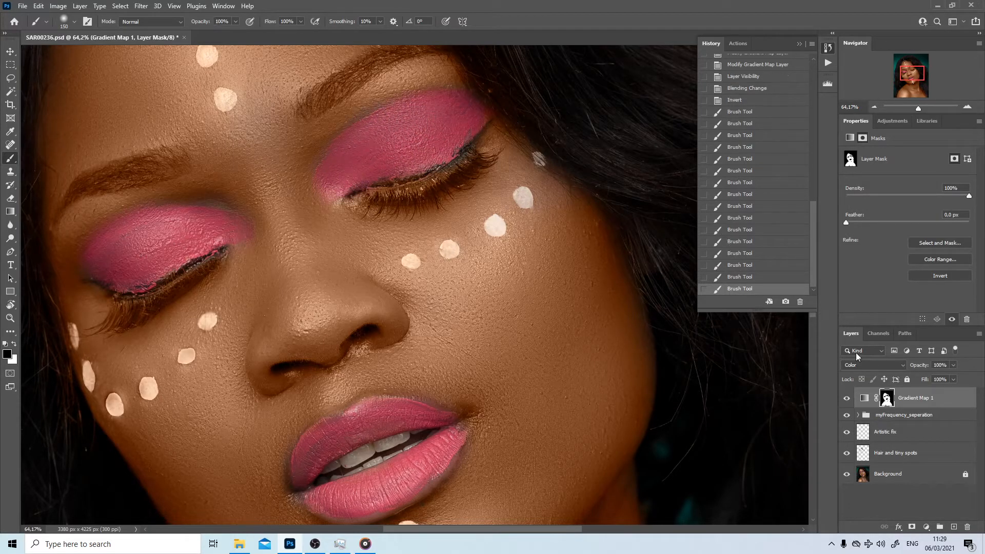
# - Reduce the brush to 100 and 70 px and mask the gradient tone off the white paint dots on the cheeks and chin
pyautogui.moveTo(430, 383)
pyautogui.mouseDown()
pyautogui.moveTo(439, 291)
pyautogui.moveTo(439, 307)
pyautogui.mouseUp()
pyautogui.press('[')
pyautogui.press('[')
pyautogui.press('[')
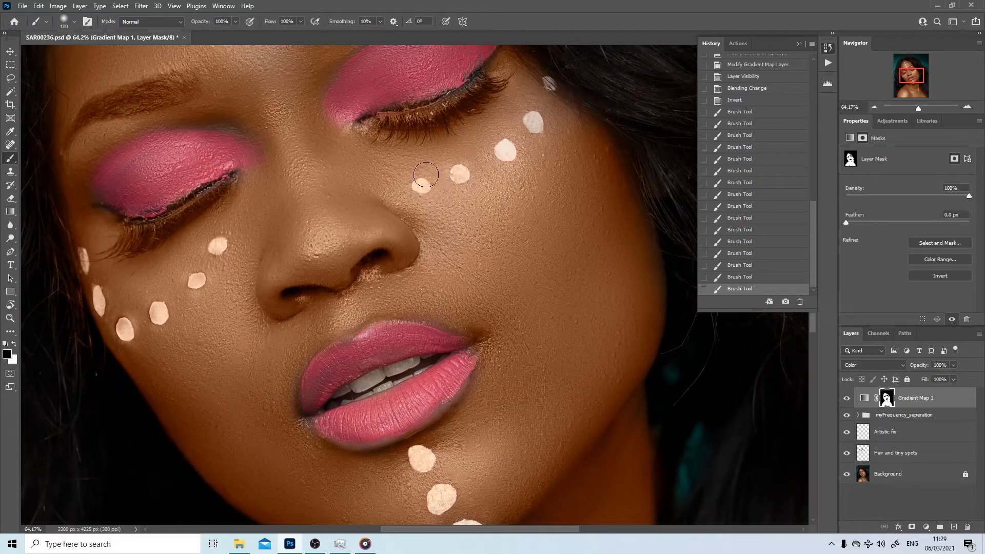
pyautogui.moveTo(419, 185)
pyautogui.mouseDown()
pyautogui.moveTo(468, 180)
pyautogui.moveTo(455, 177)
pyautogui.moveTo(470, 168)
pyautogui.moveTo(454, 173)
pyautogui.moveTo(520, 161)
pyautogui.moveTo(507, 146)
pyautogui.moveTo(506, 160)
pyautogui.moveTo(537, 131)
pyautogui.mouseUp()
pyautogui.moveTo(465, 241); pyautogui.dragTo(538, 134)
pyautogui.moveTo(493, 358); pyautogui.dragTo(496, 352)
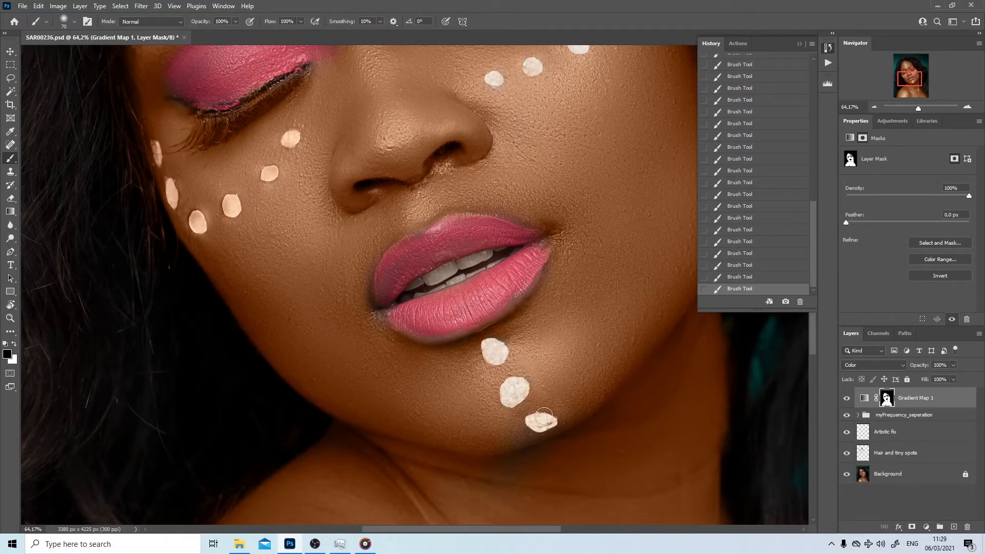
pyautogui.moveTo(394, 330)
pyautogui.mouseDown()
pyautogui.moveTo(512, 421)
pyautogui.moveTo(466, 443)
pyautogui.mouseUp()
pyautogui.moveTo(229, 257); pyautogui.dragTo(244, 308)
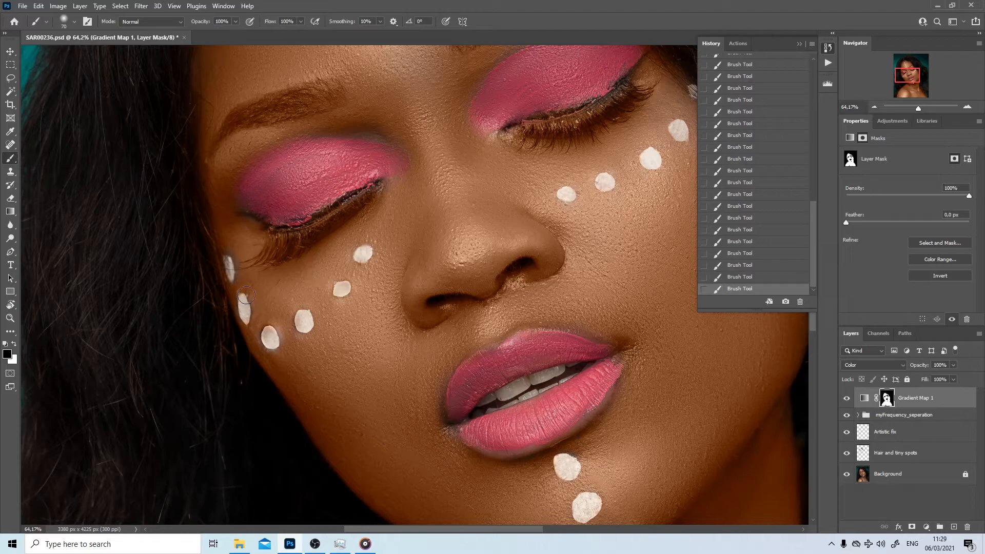
# - Set the black brush to 80 px and mask the gradient tone off the four white forehead dots and both eyebrows
pyautogui.press('x')
pyautogui.scroll(5, 442, 260)
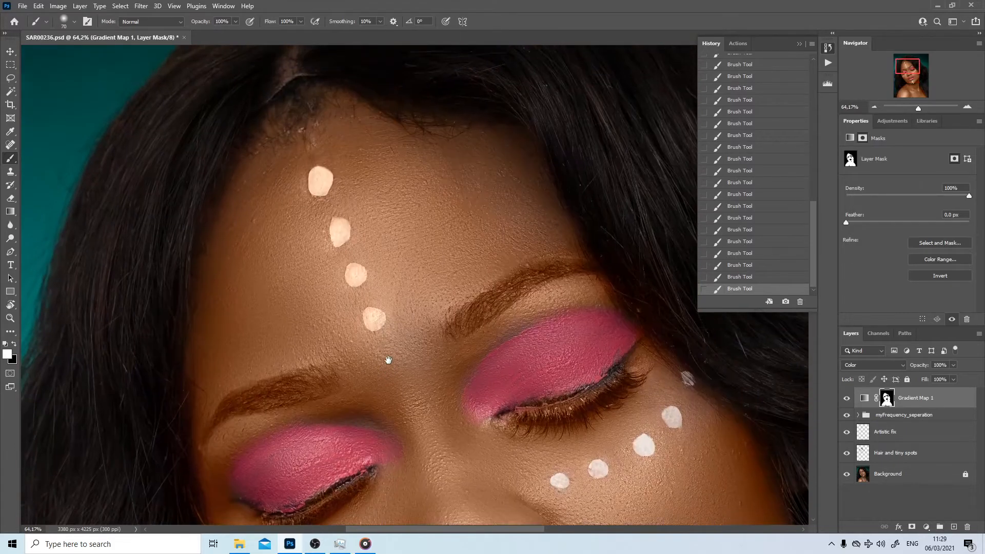
pyautogui.press('x')
pyautogui.press(']')
pyautogui.moveTo(373, 312); pyautogui.dragTo(374, 308)
pyautogui.moveTo(356, 270); pyautogui.dragTo(354, 267)
pyautogui.moveTo(342, 226); pyautogui.dragTo(339, 228)
pyautogui.moveTo(315, 171); pyautogui.dragTo(317, 170)
pyautogui.moveTo(500, 310)
pyautogui.mouseDown()
pyautogui.moveTo(467, 317)
pyautogui.moveTo(530, 273)
pyautogui.moveTo(562, 262)
pyautogui.moveTo(488, 298)
pyautogui.moveTo(577, 256)
pyautogui.moveTo(588, 260)
pyautogui.moveTo(512, 283)
pyautogui.moveTo(470, 319)
pyautogui.moveTo(477, 296)
pyautogui.moveTo(475, 327)
pyautogui.mouseUp()
pyautogui.moveTo(314, 382)
pyautogui.mouseDown()
pyautogui.moveTo(316, 371)
pyautogui.moveTo(234, 401)
pyautogui.moveTo(273, 396)
pyautogui.moveTo(209, 431)
pyautogui.moveTo(325, 379)
pyautogui.moveTo(368, 386)
pyautogui.mouseUp()
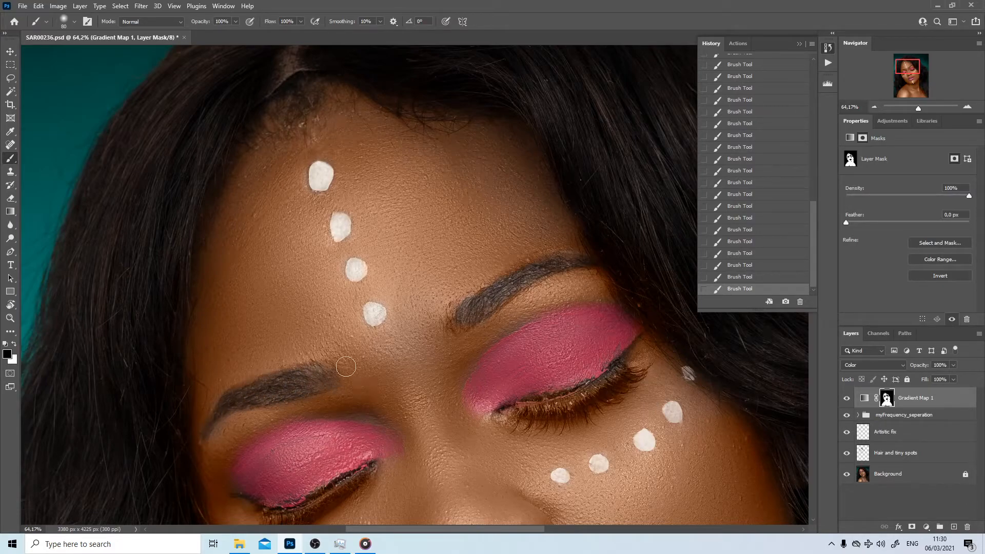
# - Lower the Gradient Map 1 layer's opacity to 30% and compare the portrait with the layer hidden and shown
pyautogui.hotkey('ctrl', '0')
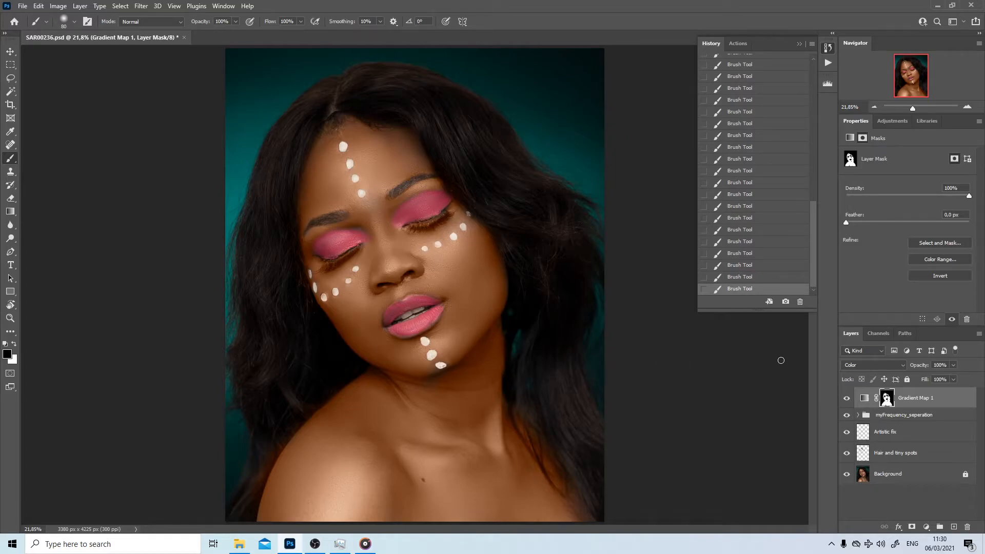
pyautogui.click(953, 366)
pyautogui.moveTo(931, 377); pyautogui.dragTo(917, 378)
pyautogui.click(869, 400)
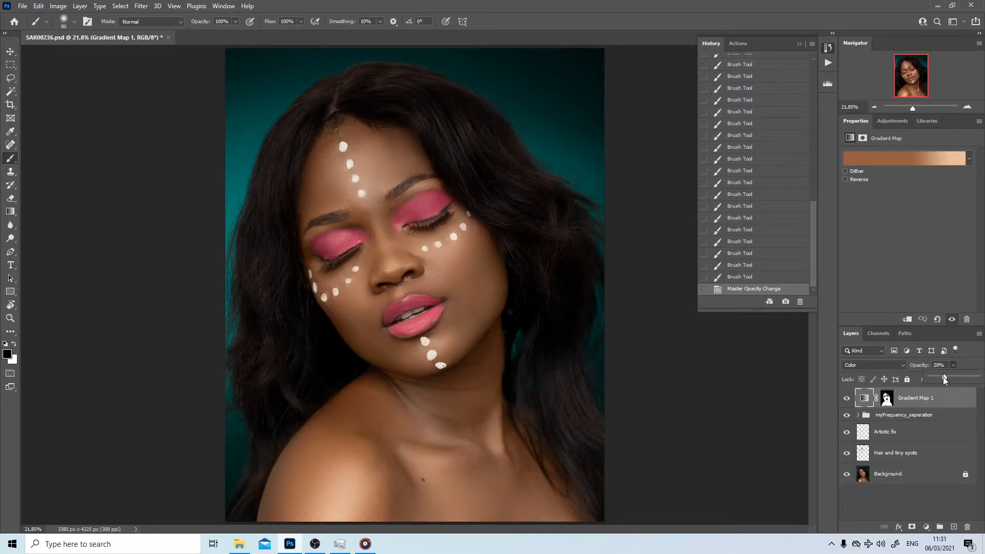
pyautogui.click(846, 399)
pyautogui.click(846, 400)
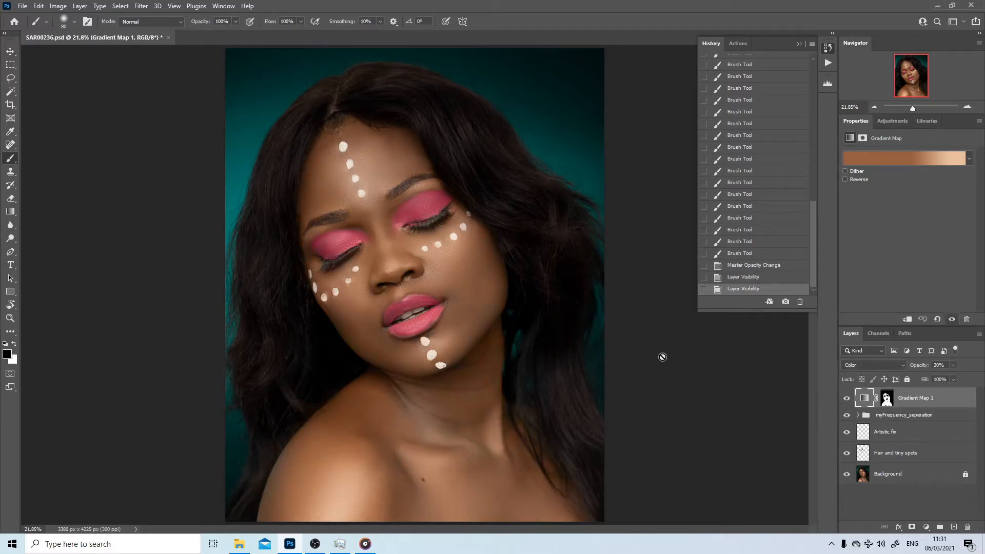
# - Check the coverage of the Gradient Map 1 mask with the red mask overlay and make the mask active again
pyautogui.press('\\')
pyautogui.click(546, 347)
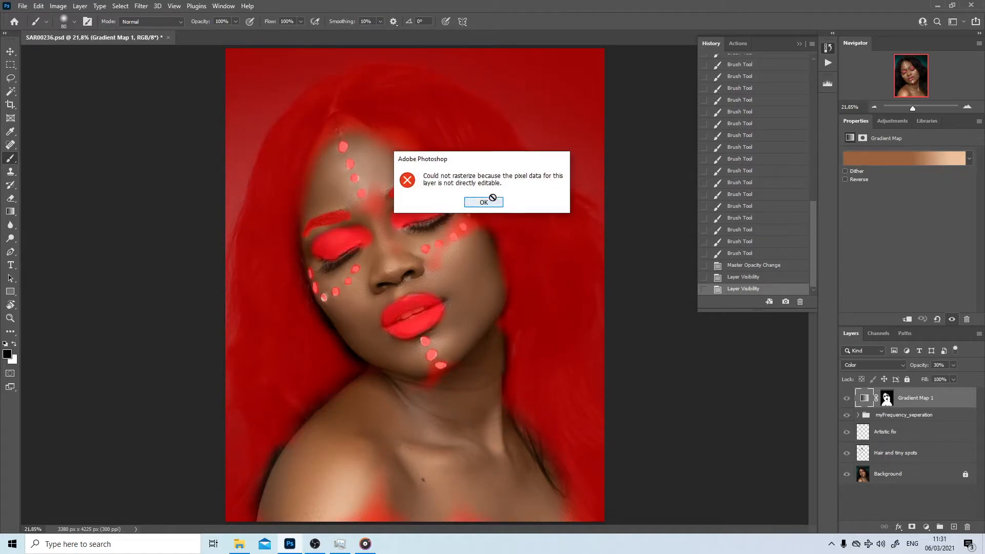
pyautogui.click(487, 202)
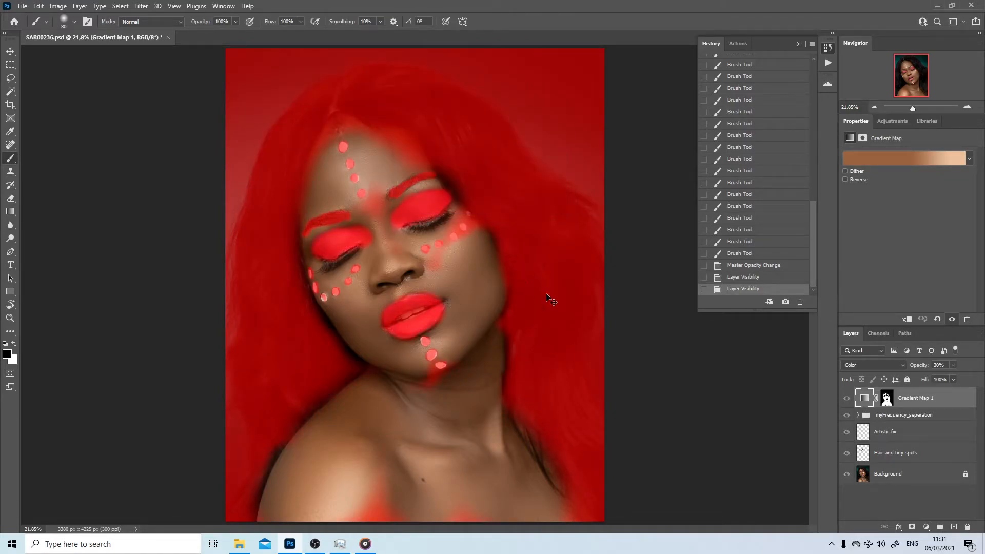
pyautogui.click(886, 397)
pyautogui.press('\\')
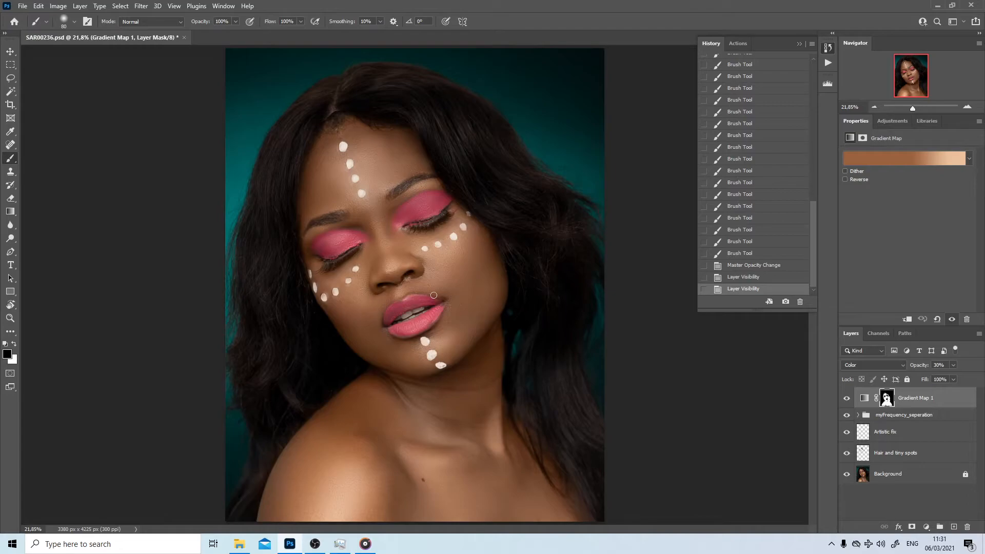
# - Compare the skin tone with the Gradient Map 1 layer hidden and shown, both close up and on the whole portrait
pyautogui.press('z')
pyautogui.moveTo(434, 295); pyautogui.dragTo(455, 386)
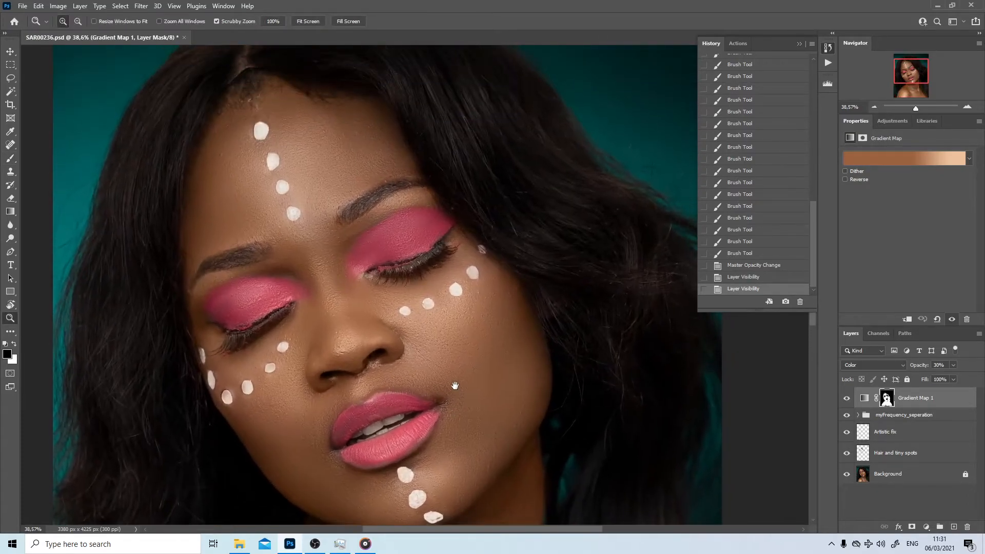
pyautogui.click(846, 397)
pyautogui.click(846, 397)
pyautogui.moveTo(565, 399); pyautogui.dragTo(532, 398)
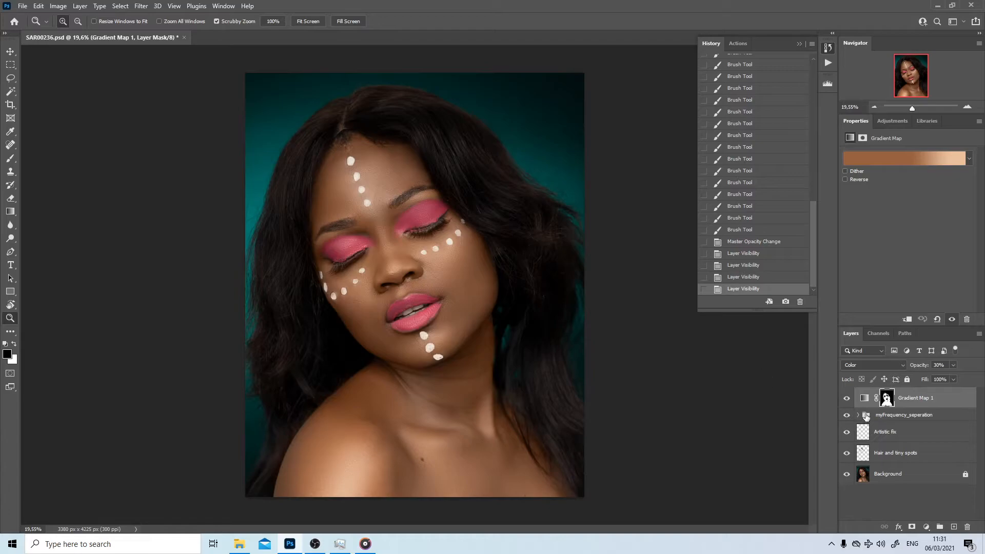
pyautogui.click(846, 398)
pyautogui.click(847, 399)
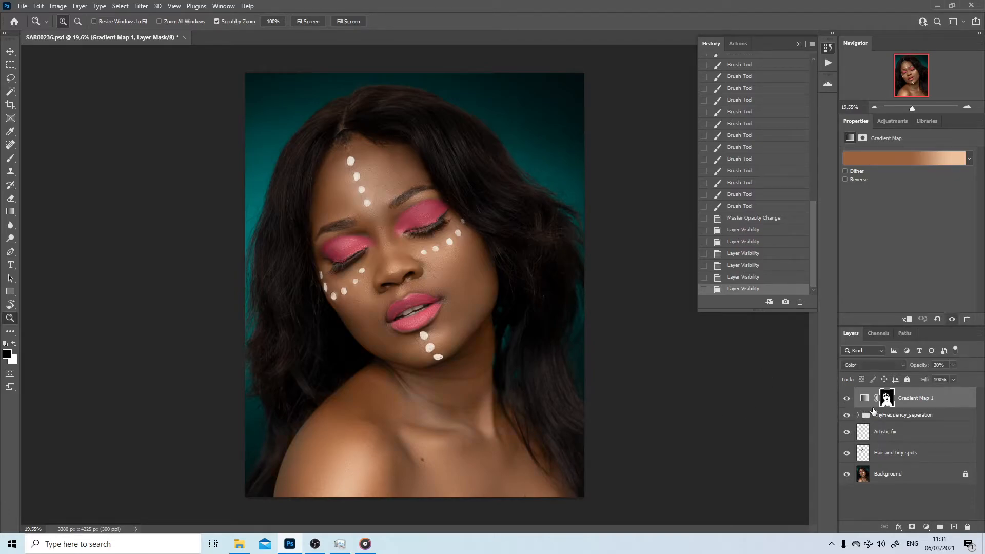
pyautogui.moveTo(488, 415); pyautogui.dragTo(490, 418)
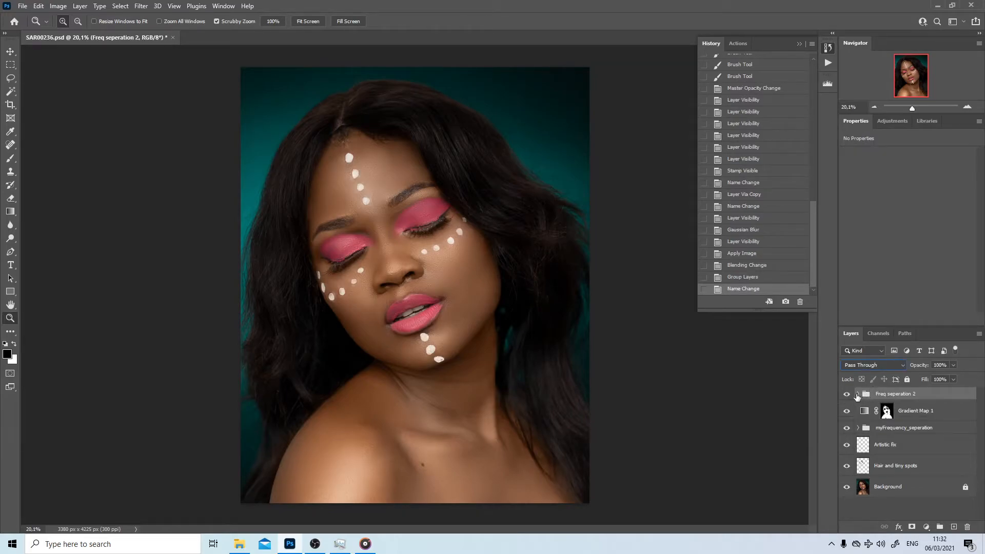
# - Expand the Freq seperation 2 group and lasso the forehead skin between the white dots and the right eyebrow with a 15 px feather
pyautogui.click(858, 394)
pyautogui.moveTo(473, 289); pyautogui.dragTo(494, 310)
pyautogui.press('l')
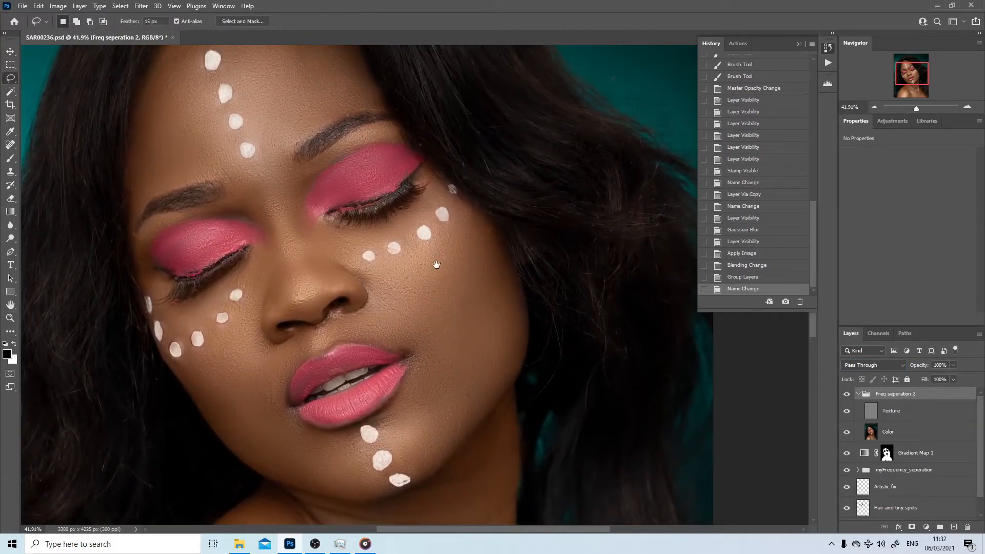
pyautogui.moveTo(434, 257); pyautogui.dragTo(454, 374)
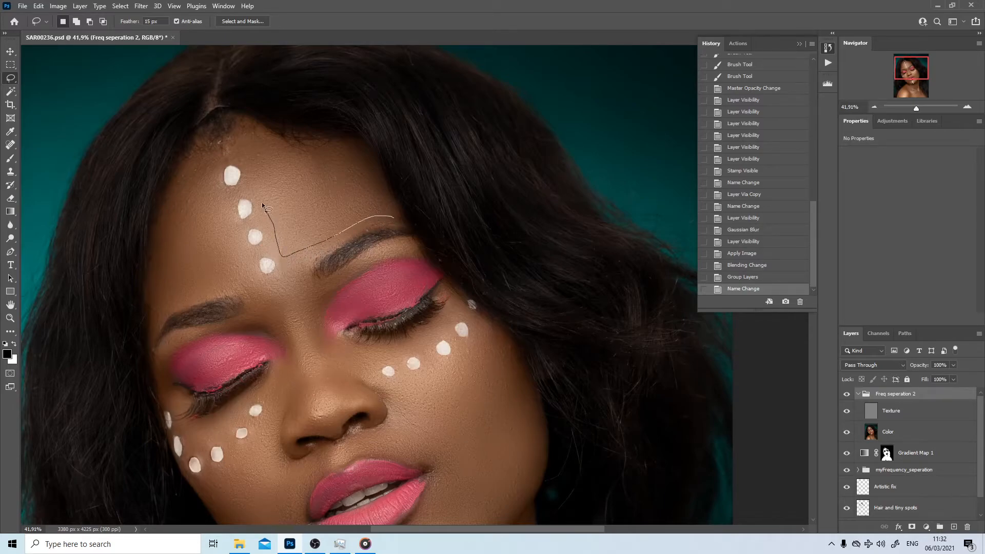
pyautogui.moveTo(246, 164)
pyautogui.mouseDown()
pyautogui.moveTo(267, 152)
pyautogui.moveTo(323, 154)
pyautogui.mouseUp()
pyautogui.moveTo(379, 187)
pyautogui.mouseDown()
pyautogui.moveTo(395, 218)
pyautogui.moveTo(331, 226)
pyautogui.mouseUp()
pyautogui.press('z')
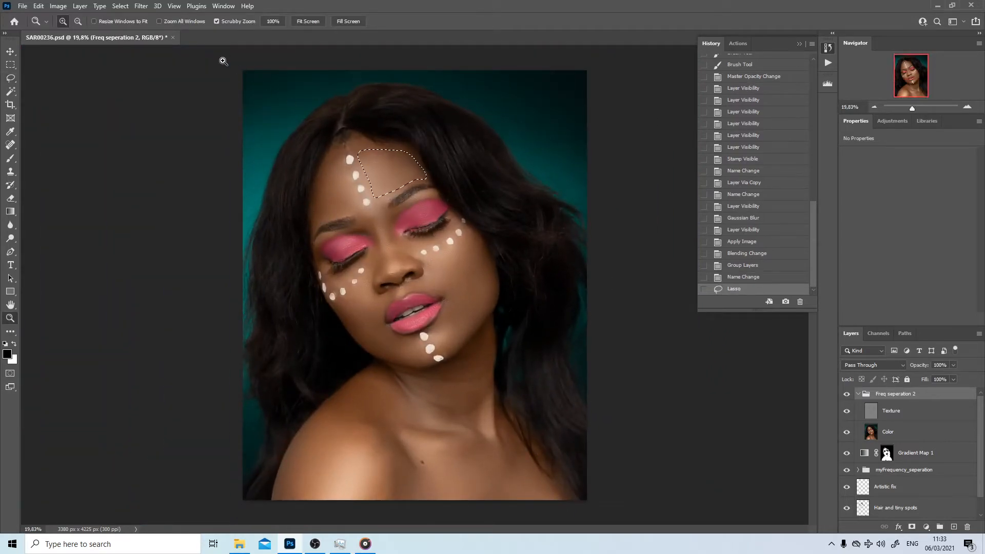
# - Apply a Gaussian Blur with a 34.6 px radius to the selected forehead area on the Color layer
pyautogui.click(143, 5)
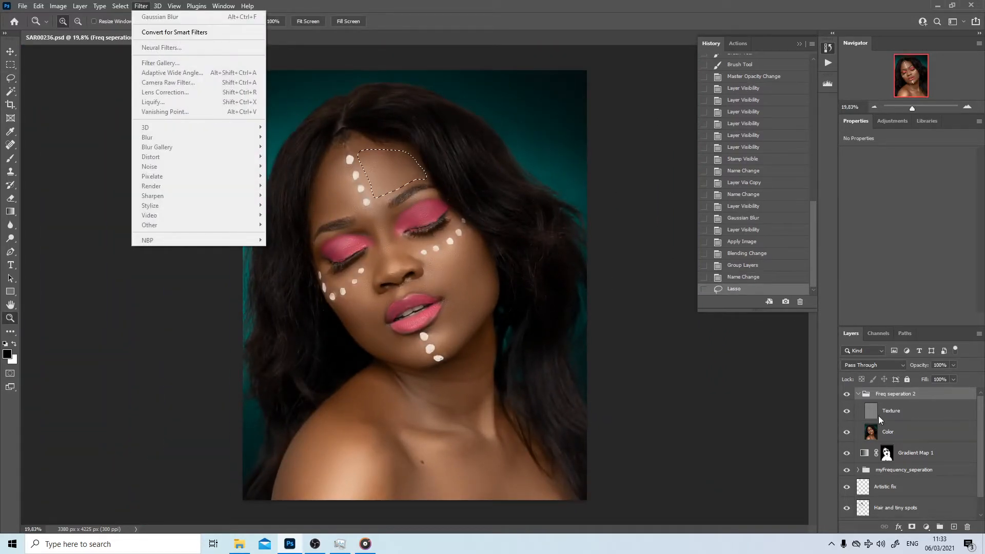
pyautogui.click(887, 433)
pyautogui.click(141, 5)
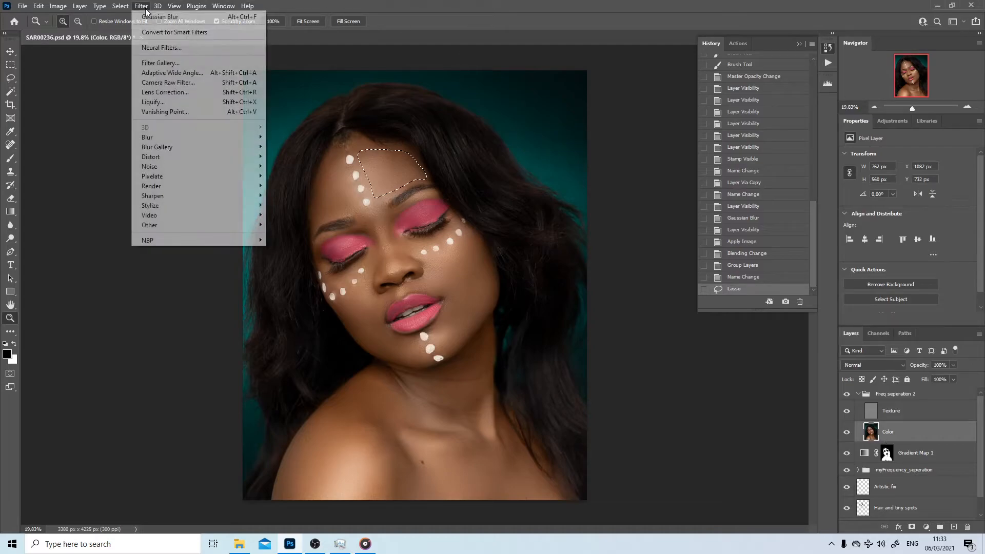
pyautogui.moveTo(198, 139)
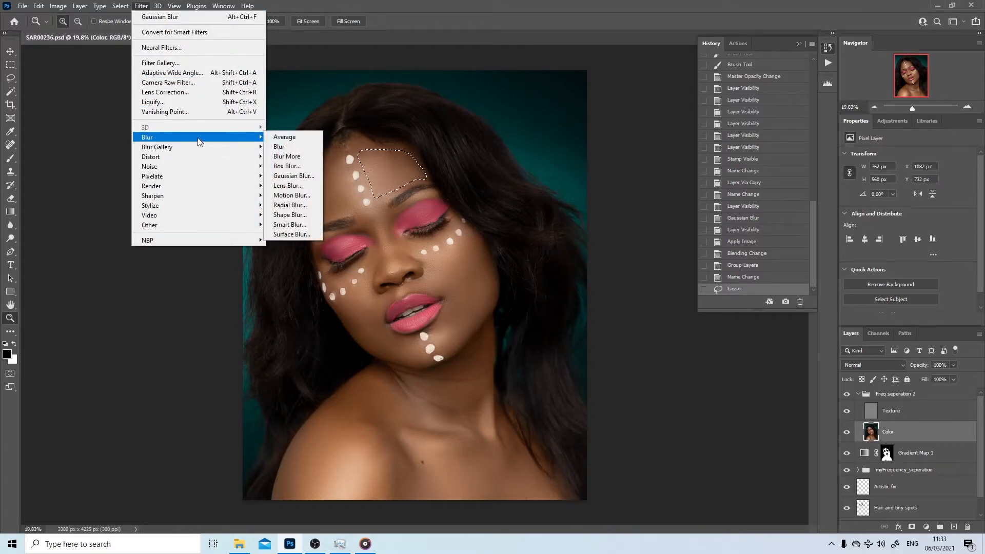
pyautogui.click(294, 176)
pyautogui.moveTo(569, 272); pyautogui.dragTo(571, 273)
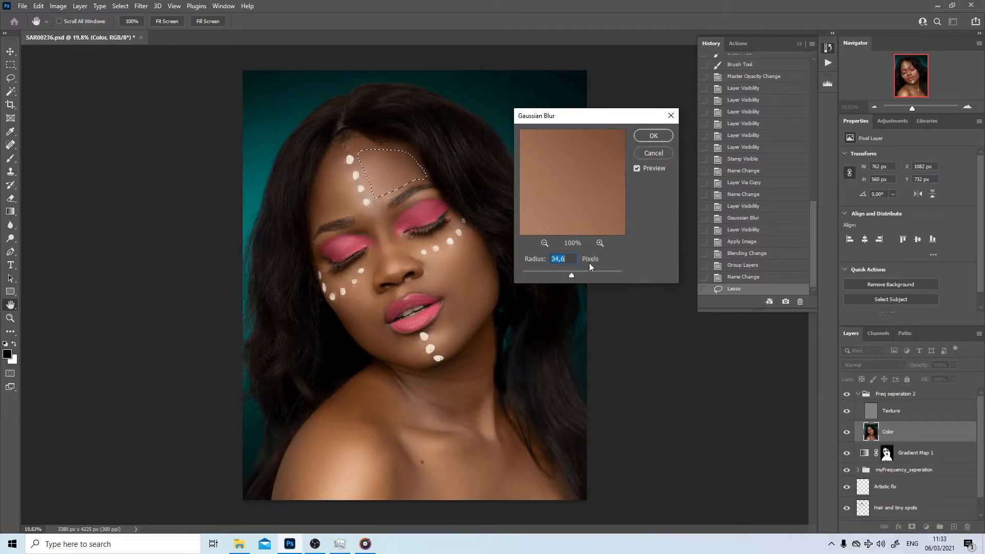
pyautogui.click(653, 135)
# - Lasso the right cheek skin from below the white dots down to the jawline beside the mouth
pyautogui.press('z')
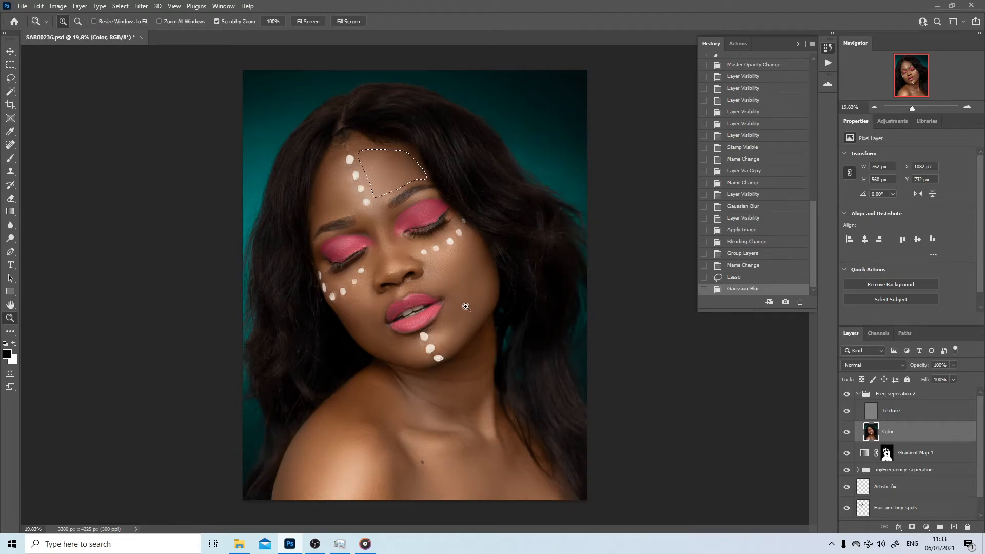
pyautogui.press('l')
pyautogui.moveTo(459, 343); pyautogui.dragTo(458, 343)
pyautogui.moveTo(434, 284); pyautogui.dragTo(432, 266)
pyautogui.moveTo(477, 242)
pyautogui.mouseDown()
pyautogui.moveTo(497, 274)
pyautogui.moveTo(495, 305)
pyautogui.moveTo(464, 338)
pyautogui.mouseUp()
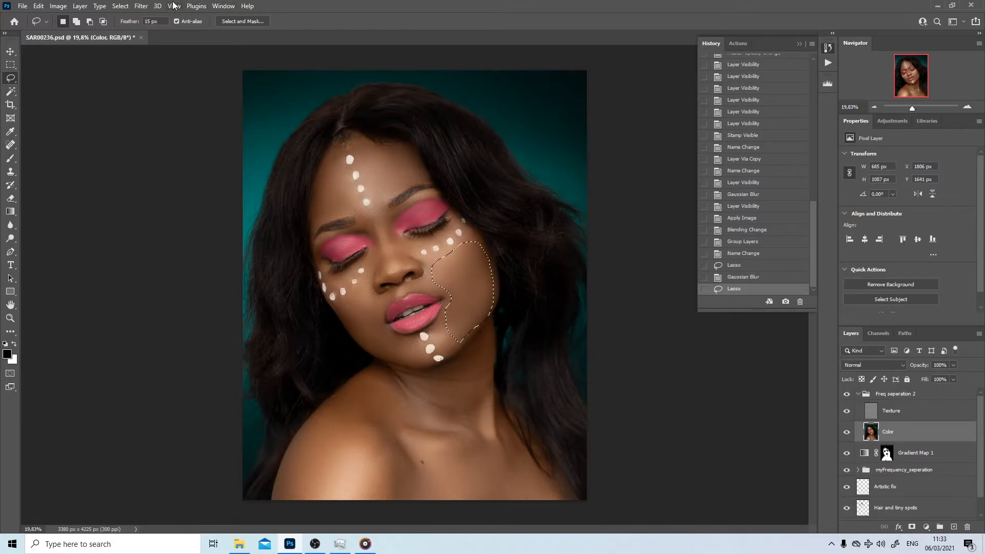
# - Apply a Gaussian Blur with a 47 px radius to the selected right cheek on the Color layer
pyautogui.click(141, 6)
pyautogui.moveTo(214, 141)
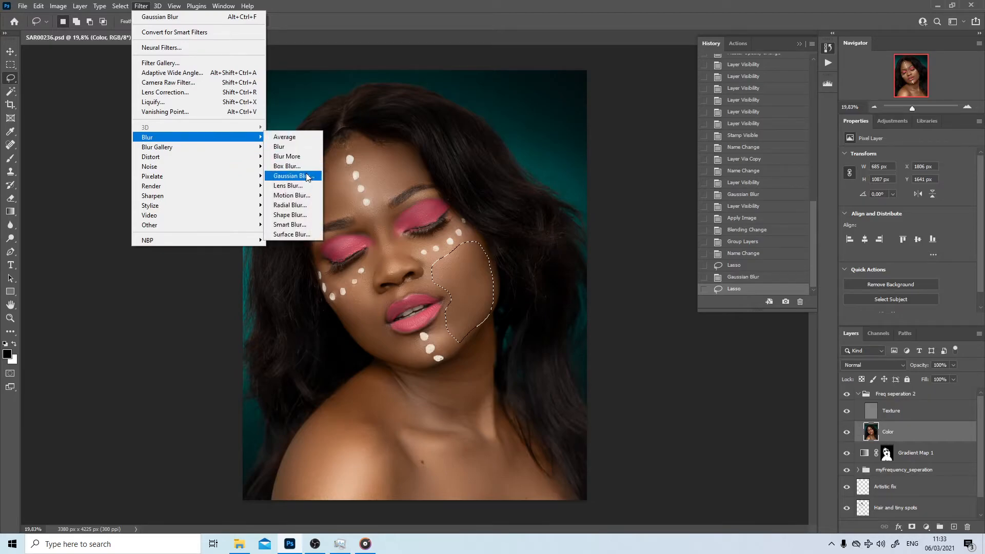
pyautogui.click(294, 175)
pyautogui.moveTo(577, 274); pyautogui.dragTo(576, 274)
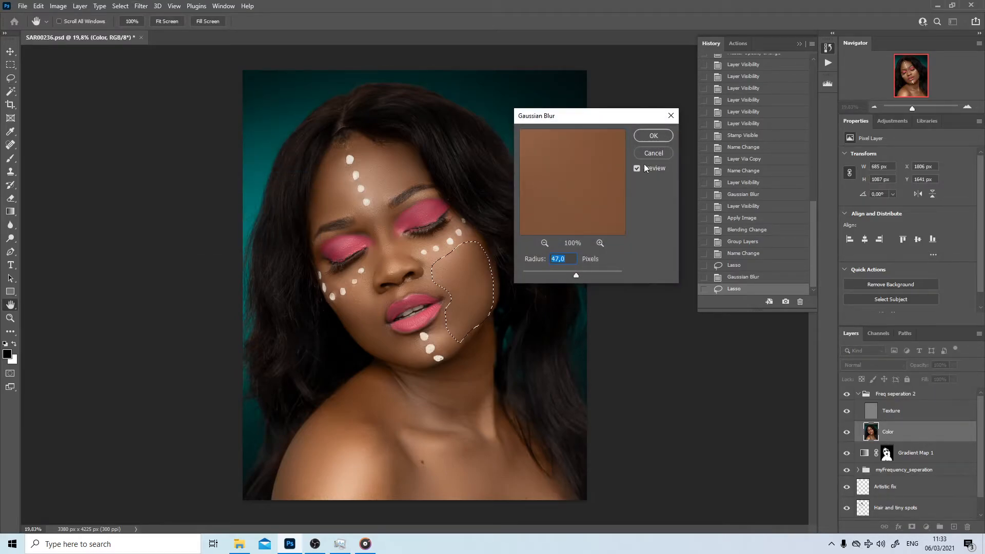
pyautogui.click(656, 135)
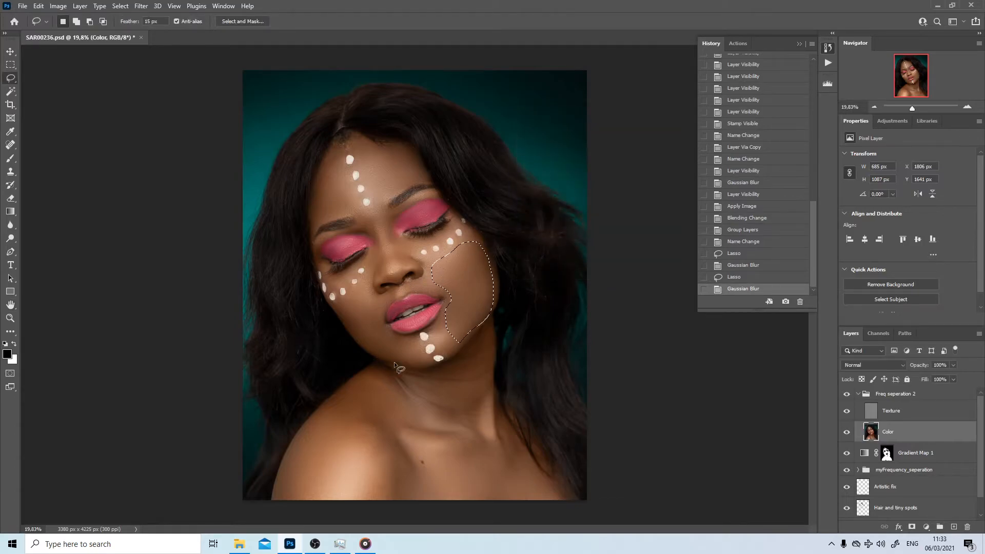
# - Lasso the left cheek down to the jaw on the Color layer, soften it with Gaussian Blur and clear the selection
pyautogui.moveTo(398, 356)
pyautogui.mouseDown()
pyautogui.moveTo(362, 347)
pyautogui.moveTo(337, 305)
pyautogui.moveTo(371, 290)
pyautogui.moveTo(399, 356)
pyautogui.mouseUp()
pyautogui.click(141, 6)
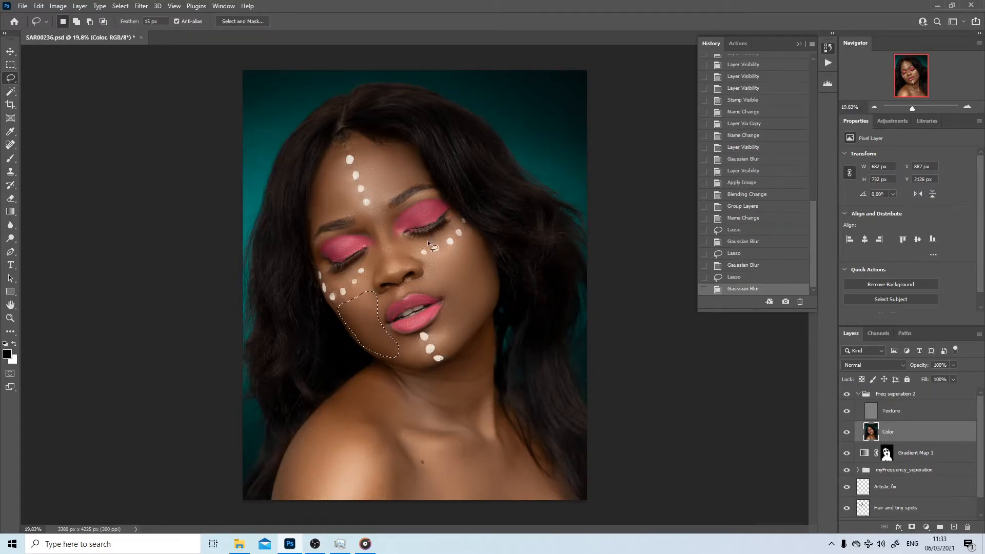
pyautogui.hotkey('ctrl', 'd')
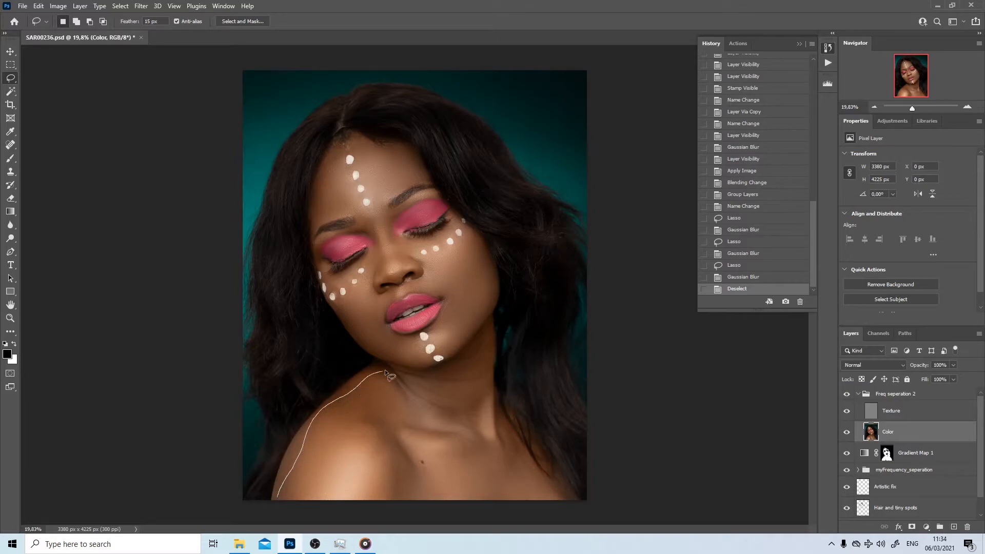
# - Lasso the bare shoulder on the Color layer and soften it with a 47 px Gaussian Blur
pyautogui.moveTo(378, 439)
pyautogui.mouseDown()
pyautogui.moveTo(389, 488)
pyautogui.moveTo(376, 508)
pyautogui.moveTo(280, 505)
pyautogui.mouseUp()
pyautogui.click(141, 6)
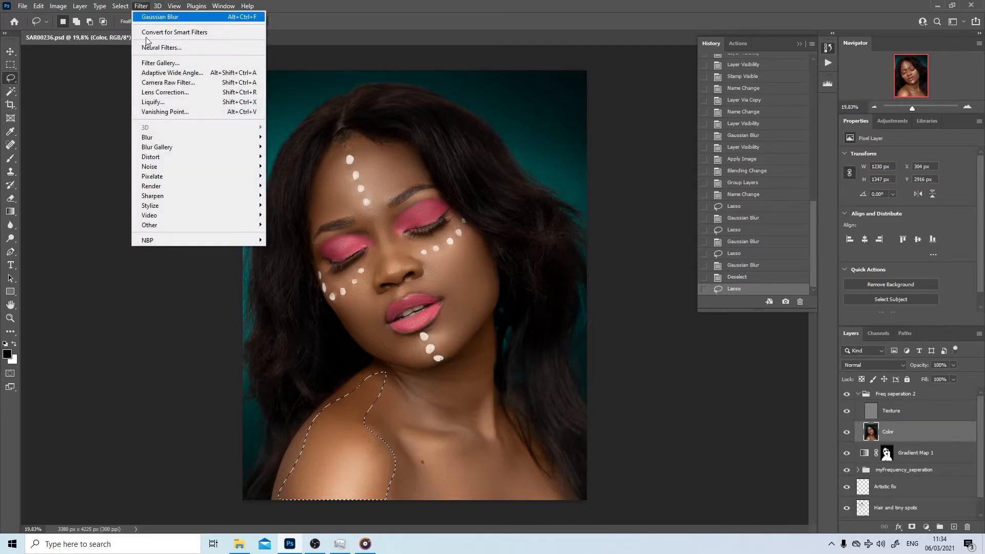
pyautogui.moveTo(215, 137)
pyautogui.click(316, 177)
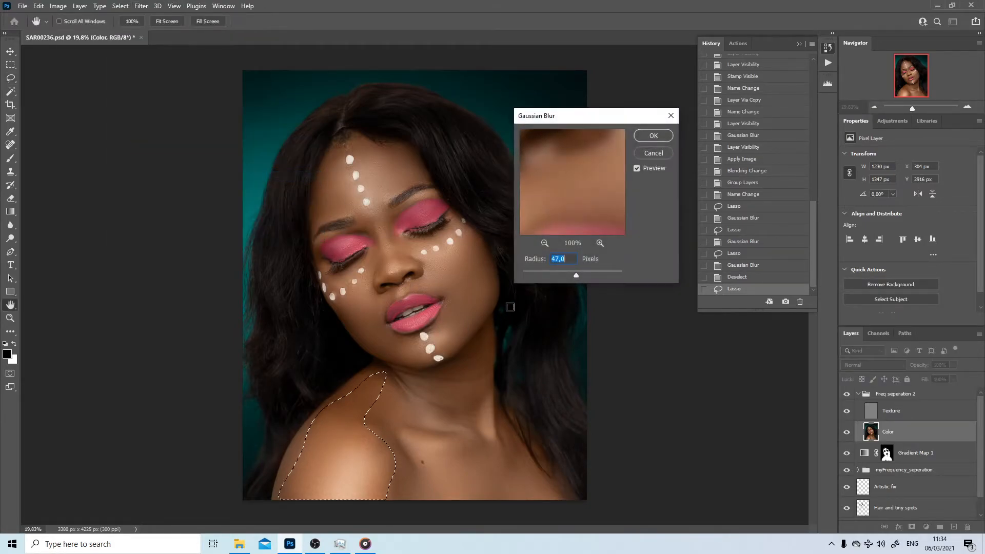
pyautogui.click(653, 135)
pyautogui.hotkey('ctrl', 'h')
# - Lasso the lower chest skin beside the mole and repeat the Gaussian Blur on it
pyautogui.moveTo(447, 508)
pyautogui.mouseDown()
pyautogui.moveTo(429, 468)
pyautogui.moveTo(507, 447)
pyautogui.mouseUp()
pyautogui.moveTo(545, 481); pyautogui.dragTo(557, 500)
pyautogui.rightClick(479, 487)
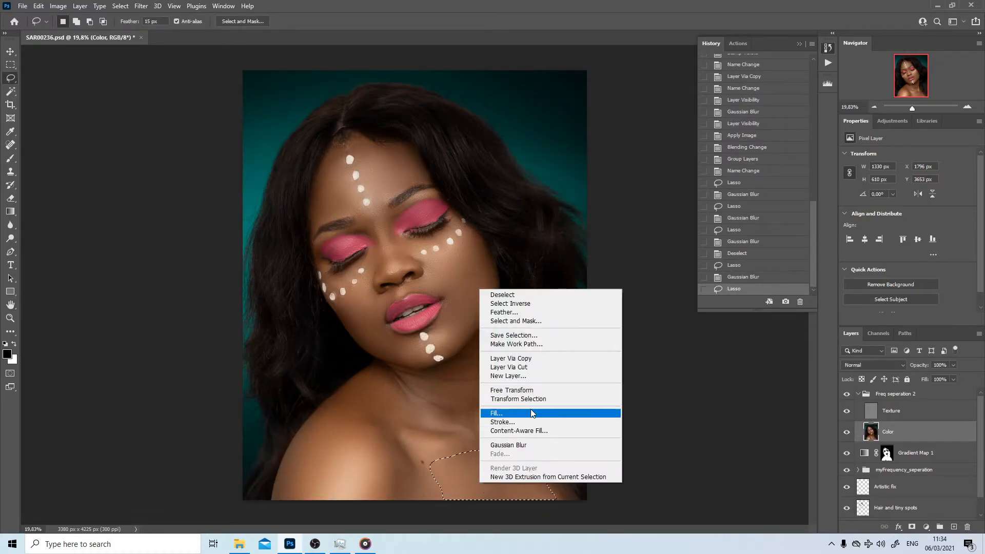
pyautogui.click(547, 444)
# - Lasso the small collarbone area at the base of the neck and repeat the Gaussian Blur on it
pyautogui.moveTo(411, 408); pyautogui.dragTo(408, 403)
pyautogui.moveTo(449, 430)
pyautogui.mouseDown()
pyautogui.moveTo(429, 413)
pyautogui.moveTo(417, 418)
pyautogui.mouseUp()
pyautogui.rightClick(417, 418)
pyautogui.click(446, 379)
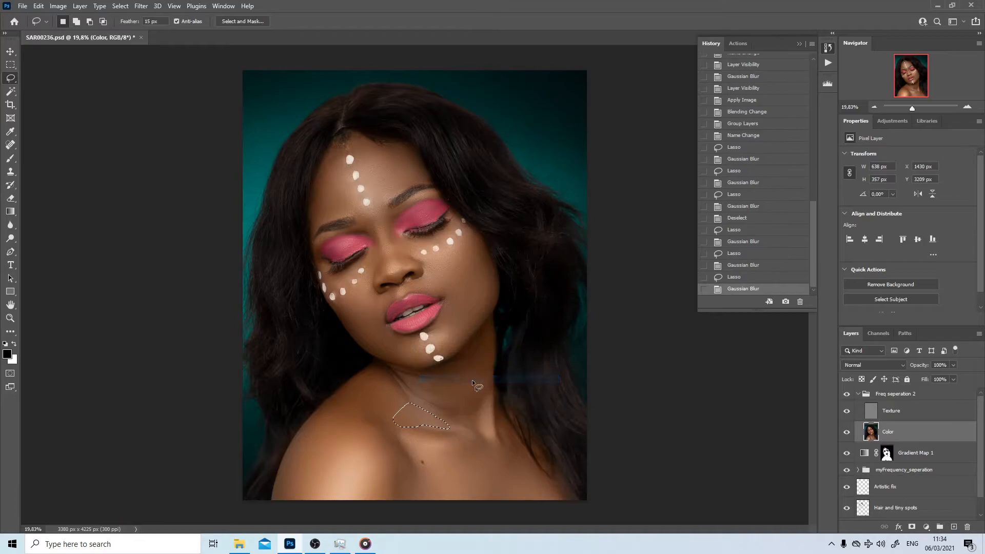
# - Lasso the neck skin from just below the jawline down to the collarbone
pyautogui.moveTo(489, 343); pyautogui.dragTo(486, 365)
pyautogui.moveTo(417, 387); pyautogui.dragTo(488, 352)
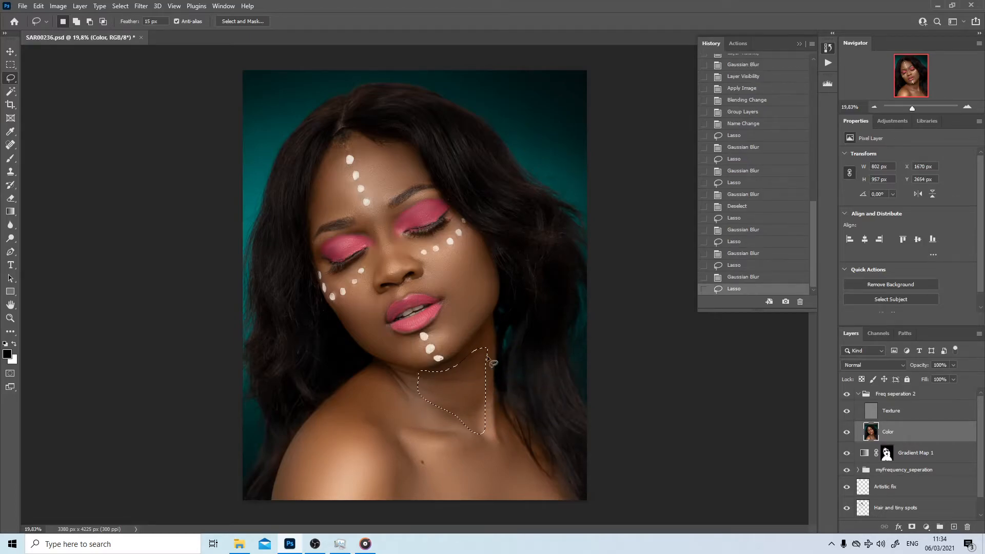
pyautogui.rightClick(483, 392)
pyautogui.click(514, 341)
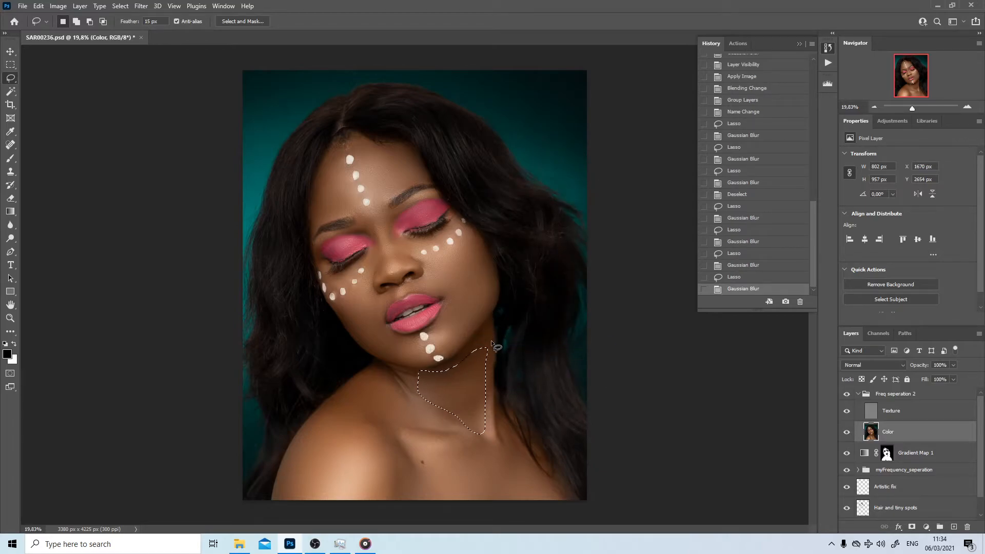
pyautogui.hotkey('ctrl', 'z')
# - Apply a Gaussian Blur with a smaller radius to the selected neck skin and clear the selection
pyautogui.click(140, 6)
pyautogui.moveTo(232, 138)
pyautogui.click(294, 175)
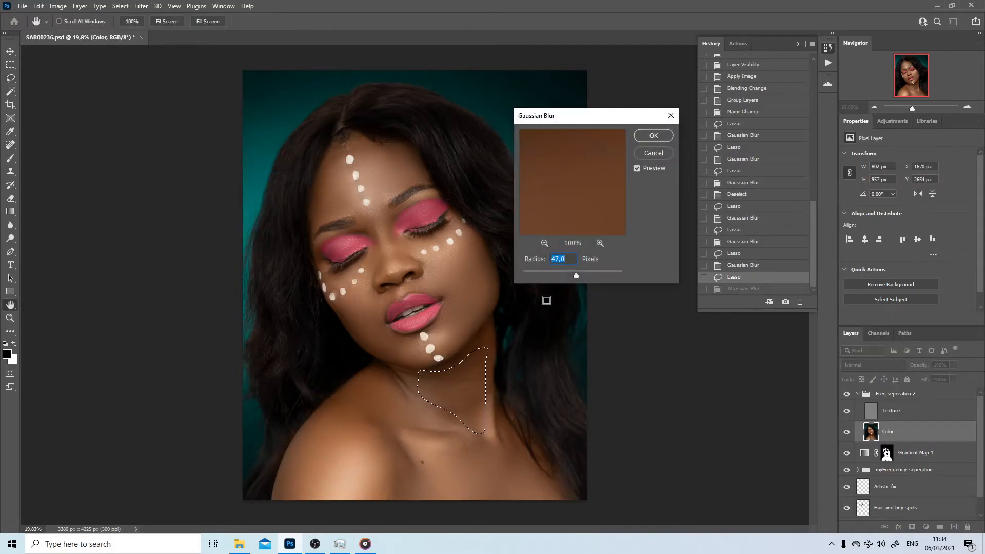
pyautogui.click(555, 275)
pyautogui.moveTo(566, 273); pyautogui.dragTo(558, 273)
pyautogui.click(657, 137)
pyautogui.hotkey('ctrl', 'd')
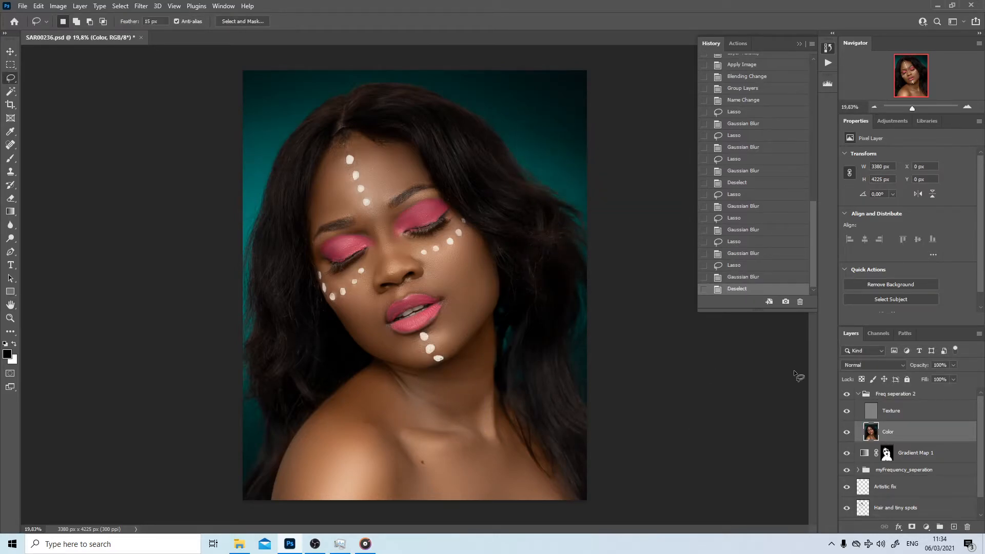
# - Compare the portrait with and without the Freq seperation 2 group
pyautogui.click(848, 395)
pyautogui.click(847, 395)
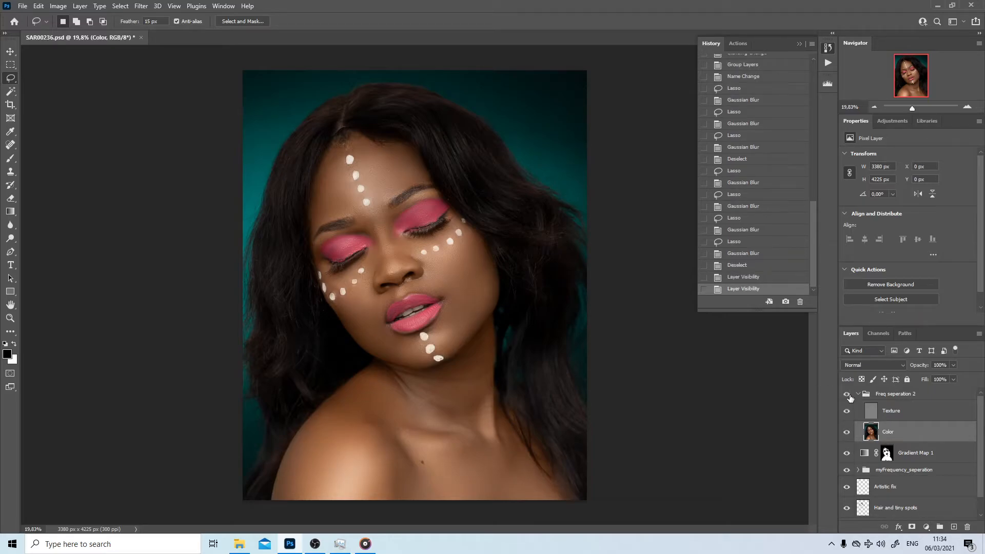
pyautogui.click(848, 395)
pyautogui.click(848, 395)
pyautogui.click(848, 394)
pyautogui.click(847, 395)
pyautogui.click(848, 395)
pyautogui.click(848, 394)
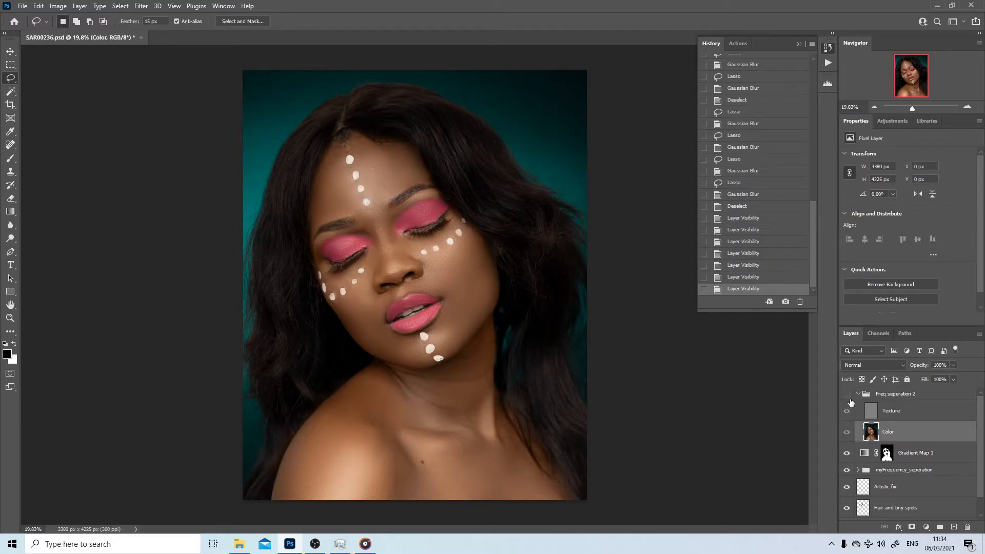
# - Lasso the forehead skin between the left hairline and the white dots, repeat the Gaussian Blur on it and clear the selection
pyautogui.moveTo(333, 169)
pyautogui.mouseDown()
pyautogui.moveTo(312, 223)
pyautogui.moveTo(355, 208)
pyautogui.mouseUp()
pyautogui.rightClick(337, 169)
pyautogui.click(379, 359)
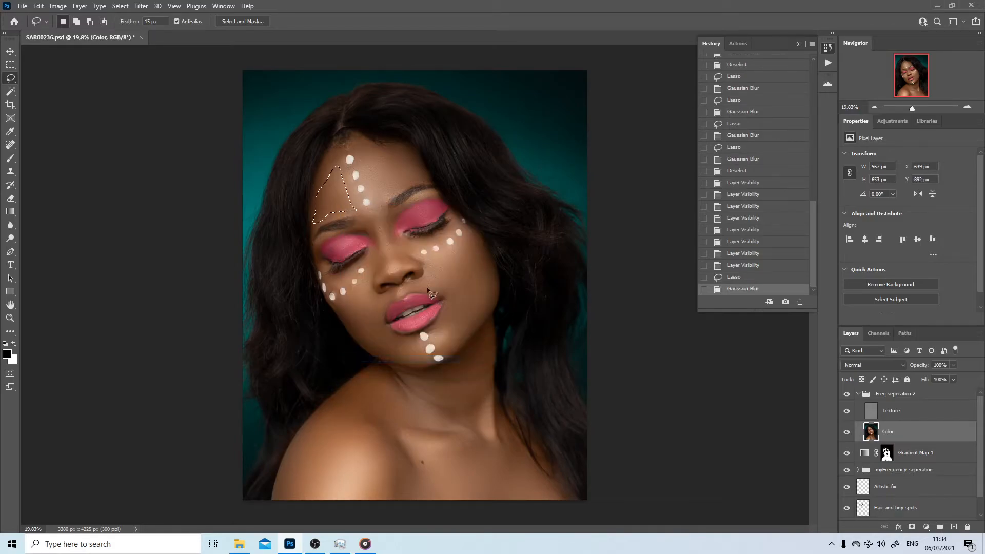
pyautogui.click(417, 264)
# - Check the whole portrait with and without the Freq seperation 2 group and collapse the group
pyautogui.press('z')
pyautogui.moveTo(408, 307); pyautogui.dragTo(391, 317)
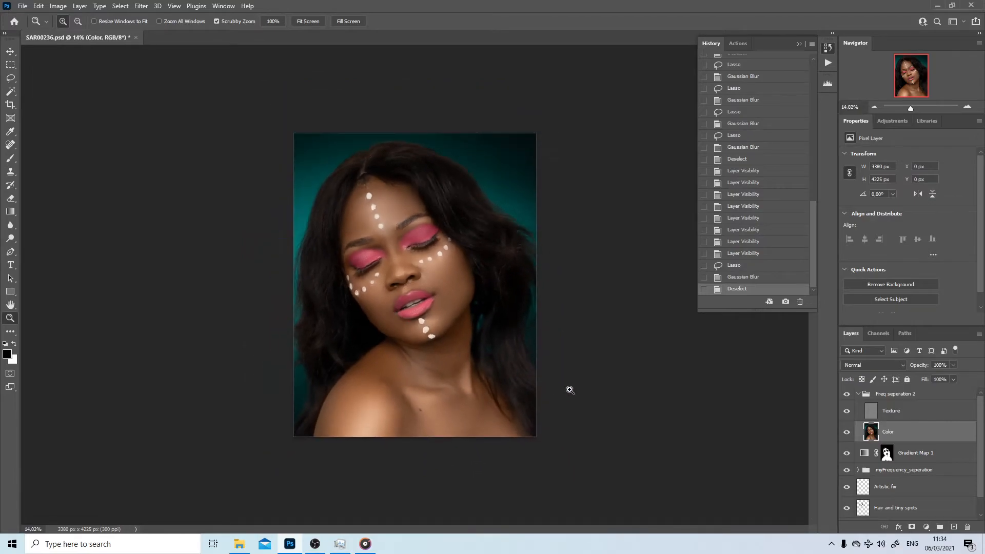
pyautogui.click(846, 394)
pyautogui.click(847, 394)
pyautogui.click(858, 393)
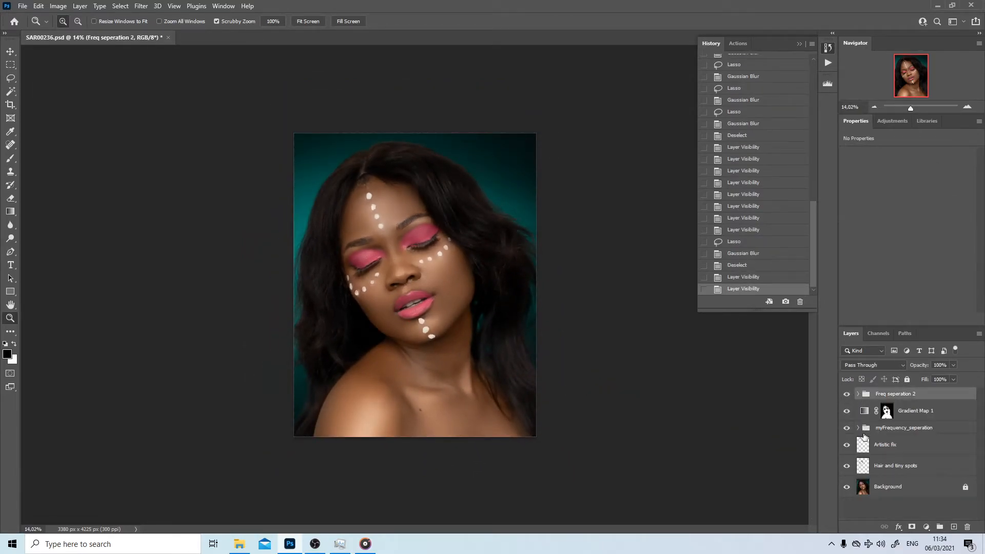
# - Compare the retouched portrait with the original by repeatedly isolating the Background layer
pyautogui.keyDown('alt'); pyautogui.click(847, 488); pyautogui.keyUp('alt')
pyautogui.keyDown('alt'); pyautogui.click(848, 488); pyautogui.keyUp('alt')
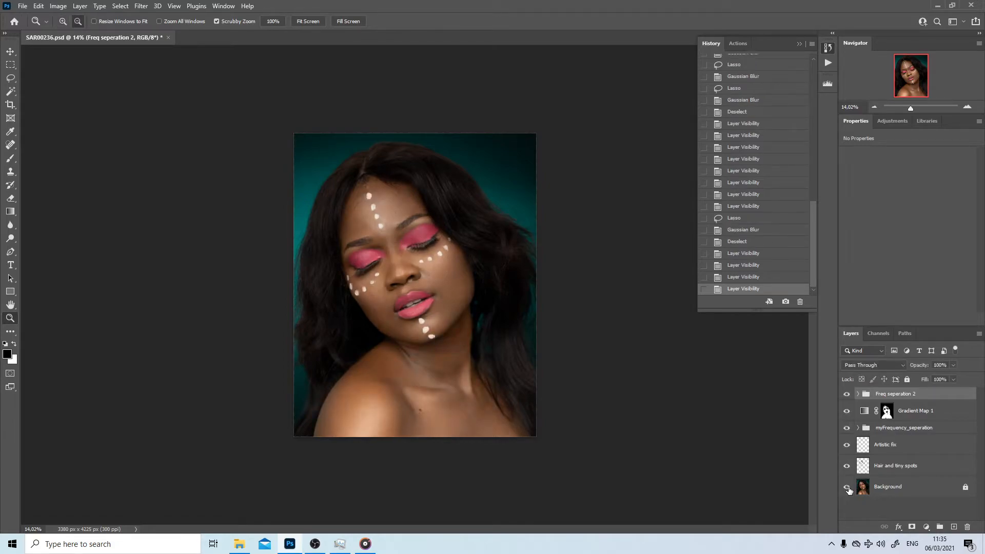
pyautogui.moveTo(523, 324); pyautogui.dragTo(541, 328)
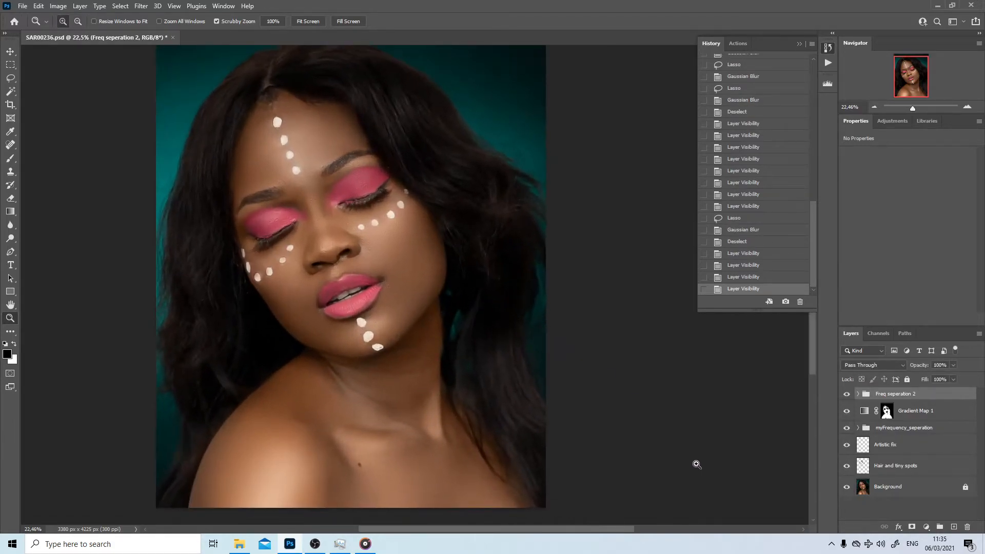
pyautogui.keyDown('alt'); pyautogui.click(848, 488); pyautogui.keyUp('alt')
pyautogui.keyDown('alt'); pyautogui.click(847, 488); pyautogui.keyUp('alt')
pyautogui.keyDown('alt'); pyautogui.click(847, 488); pyautogui.keyUp('alt')
pyautogui.keyDown('alt'); pyautogui.click(847, 488); pyautogui.keyUp('alt')
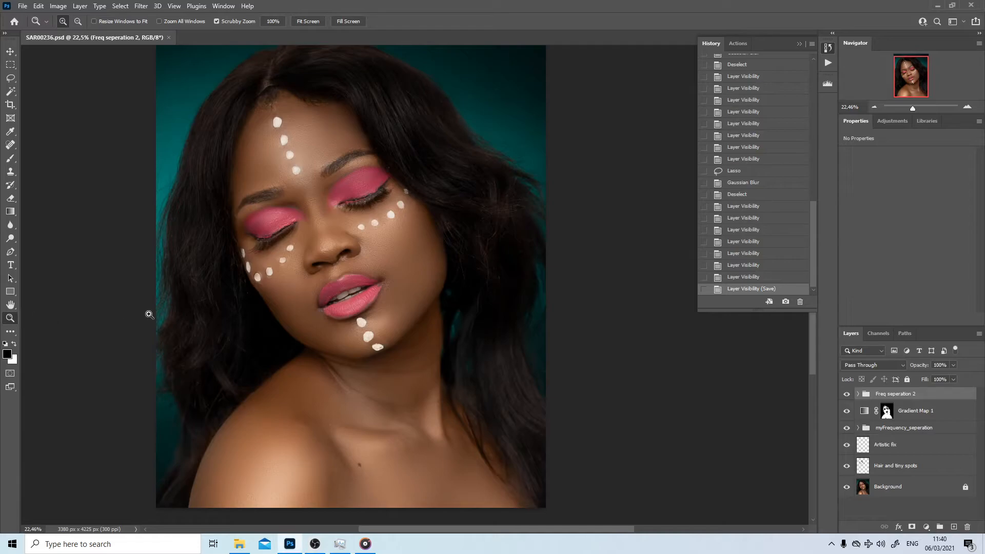
# - Bring up the list of recorded actions
pyautogui.moveTo(311, 295)
pyautogui.mouseDown()
pyautogui.moveTo(343, 294)
pyautogui.moveTo(317, 295)
pyautogui.mouseUp()
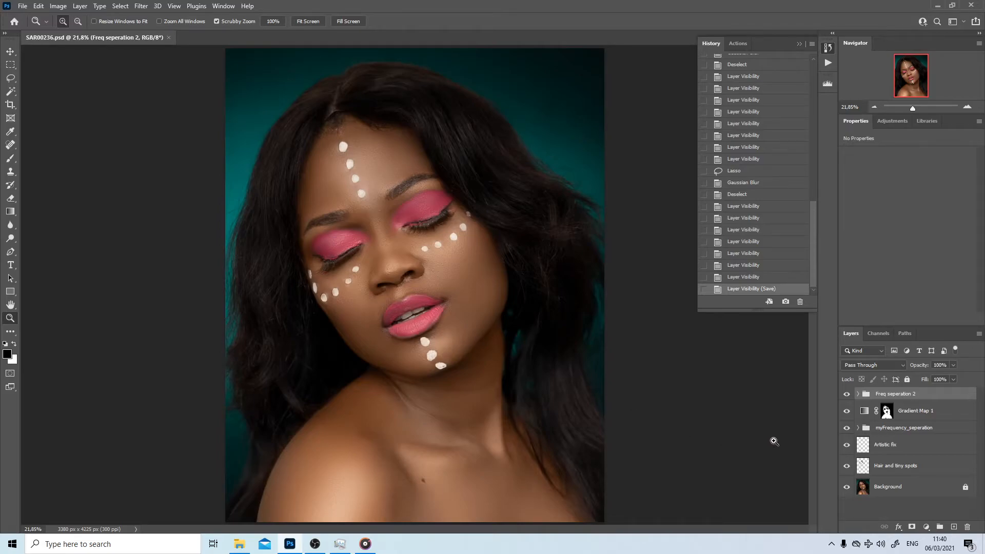
pyautogui.click(739, 43)
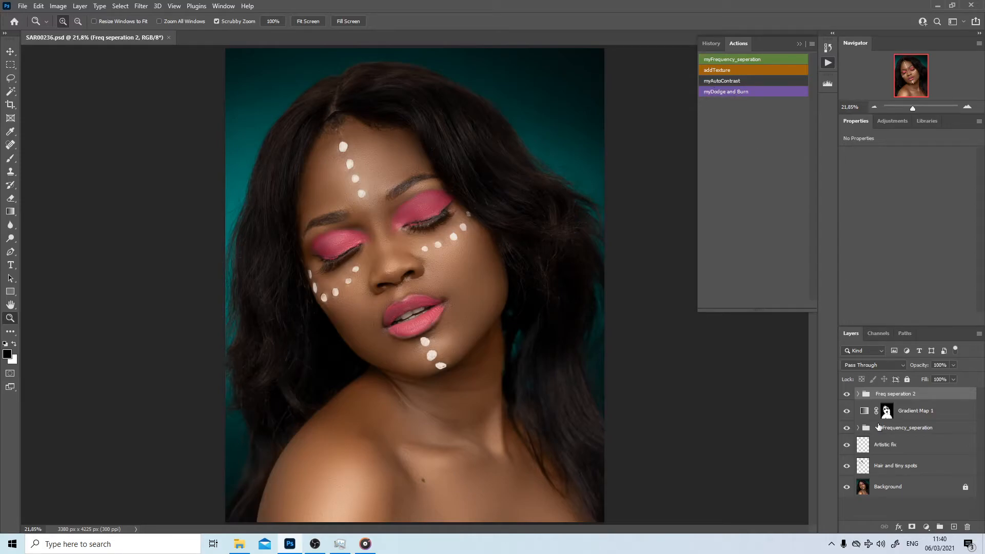
# - Add a Curves adjustment layer above Freq seperation 2 and set its blend mode to Multiply
pyautogui.click(926, 528)
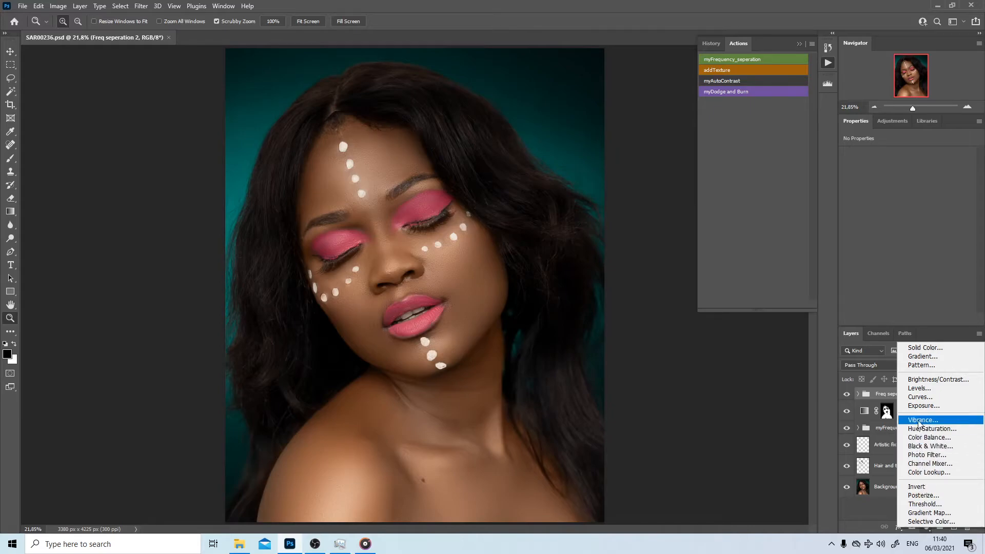
pyautogui.click(917, 398)
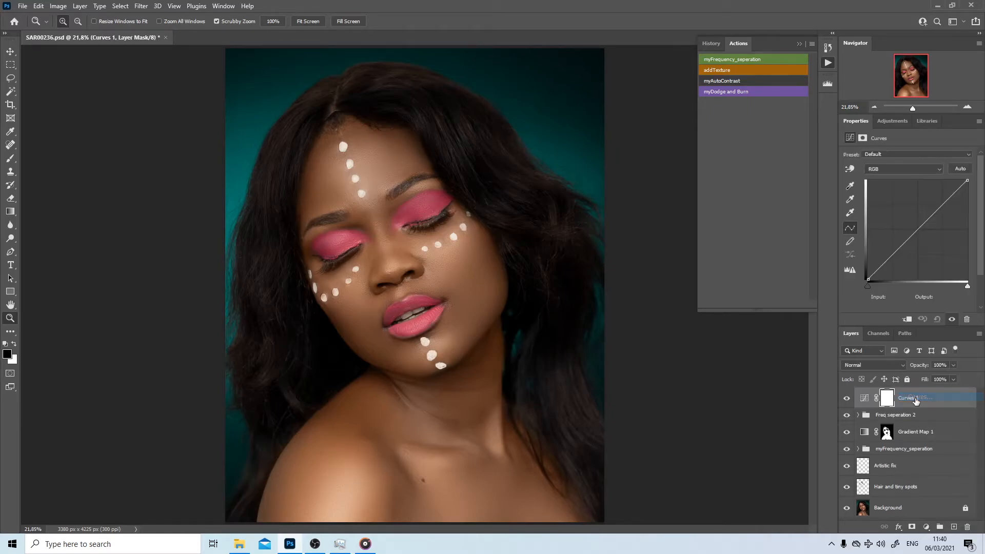
pyautogui.click(886, 366)
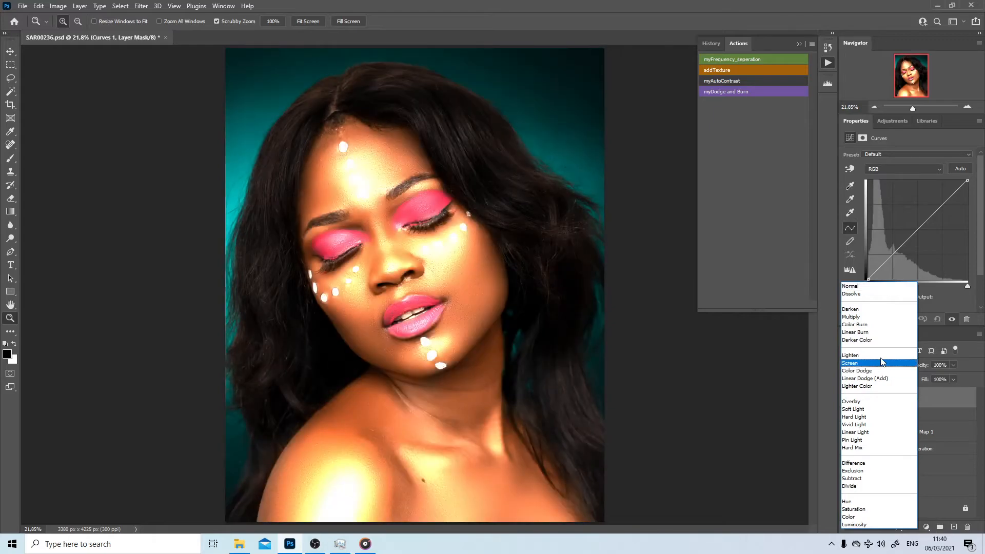
pyautogui.click(871, 317)
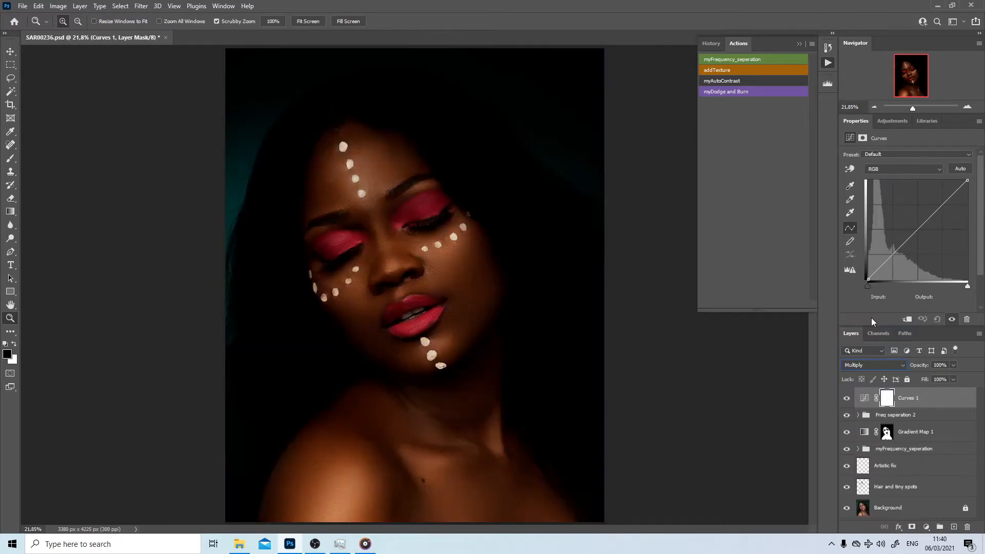
# - Rename the new Curves layer as Burn
pyautogui.doubleClick(908, 398)
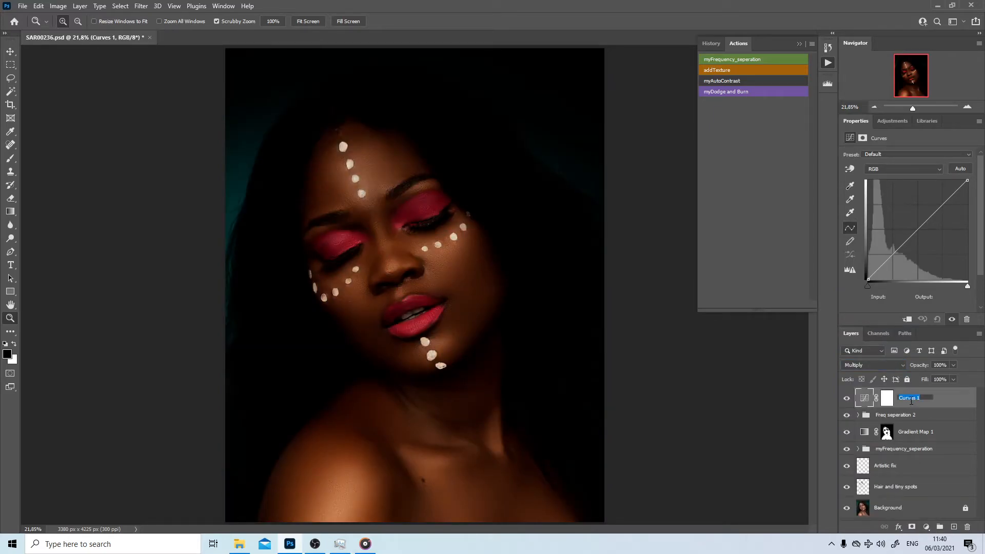
pyautogui.write('Dodge')
pyautogui.press('BackSpace')
pyautogui.press('BackSpace')
pyautogui.press('Return')
# - Duplicate the Burn layer, name the copy Dodge and set its blend mode to Screen
pyautogui.hotkey('ctrl', 'j')
pyautogui.doubleClick(912, 398)
pyautogui.write('Dodge')
pyautogui.press('Return')
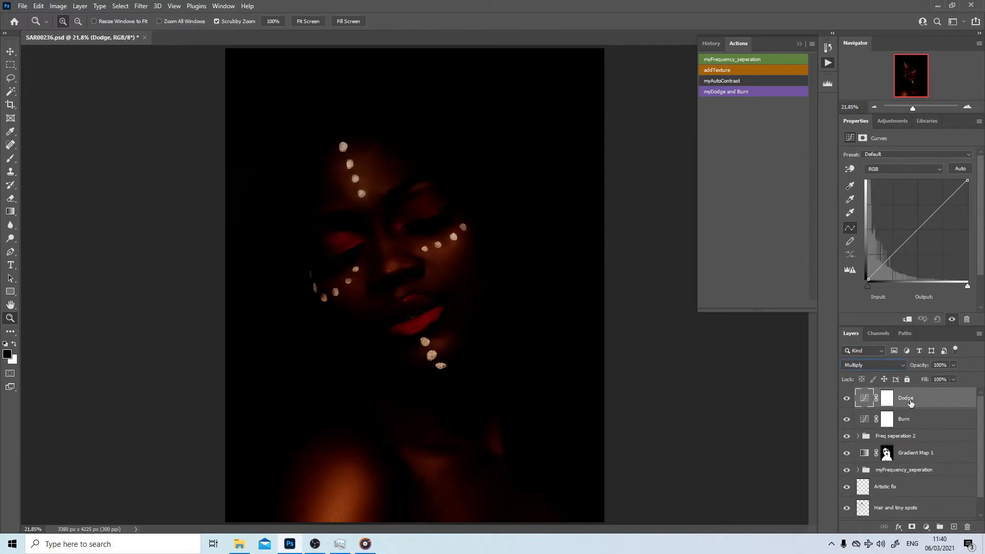
pyautogui.click(879, 365)
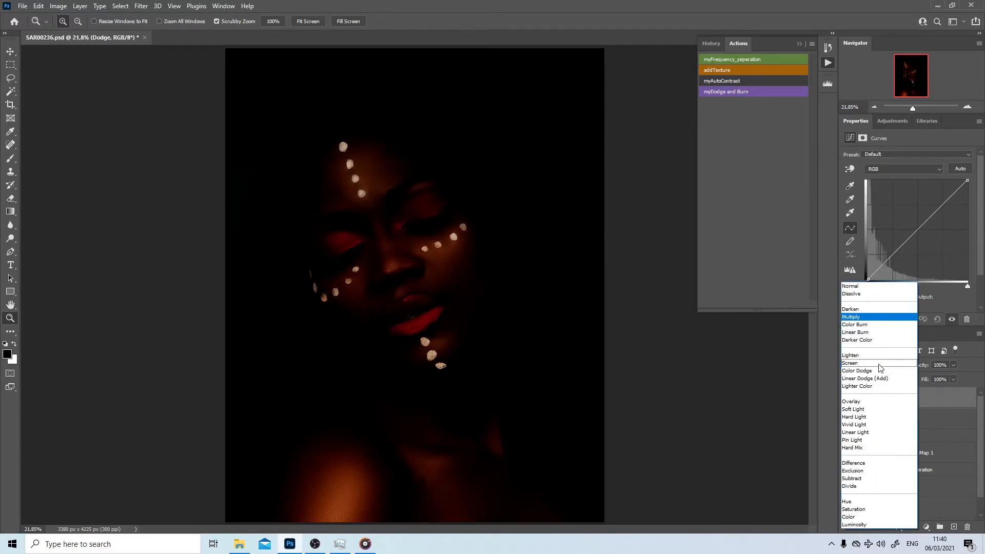
pyautogui.click(879, 365)
# - Invert the layer masks of the Dodge and Burn layers to black
pyautogui.click(887, 399)
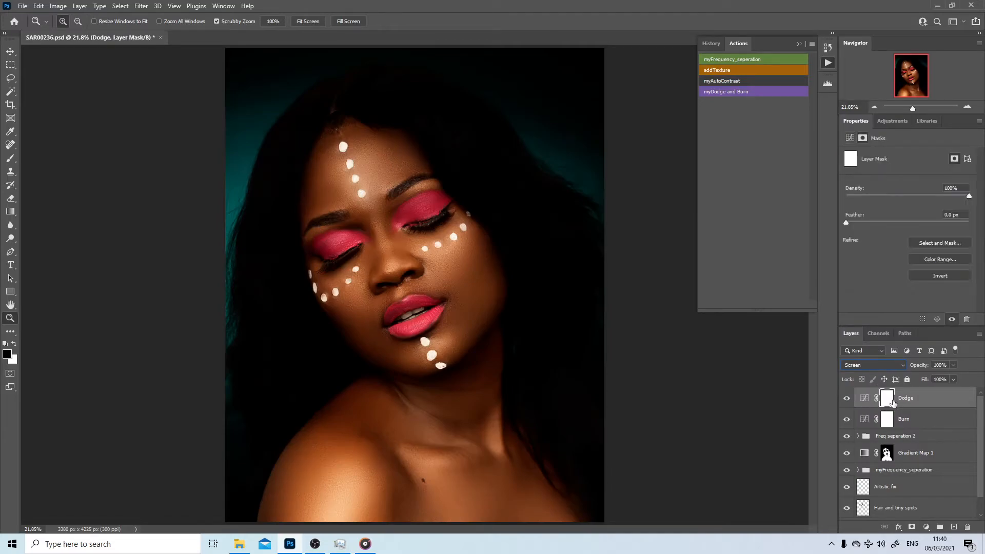
pyautogui.hotkey('ctrl', 'i')
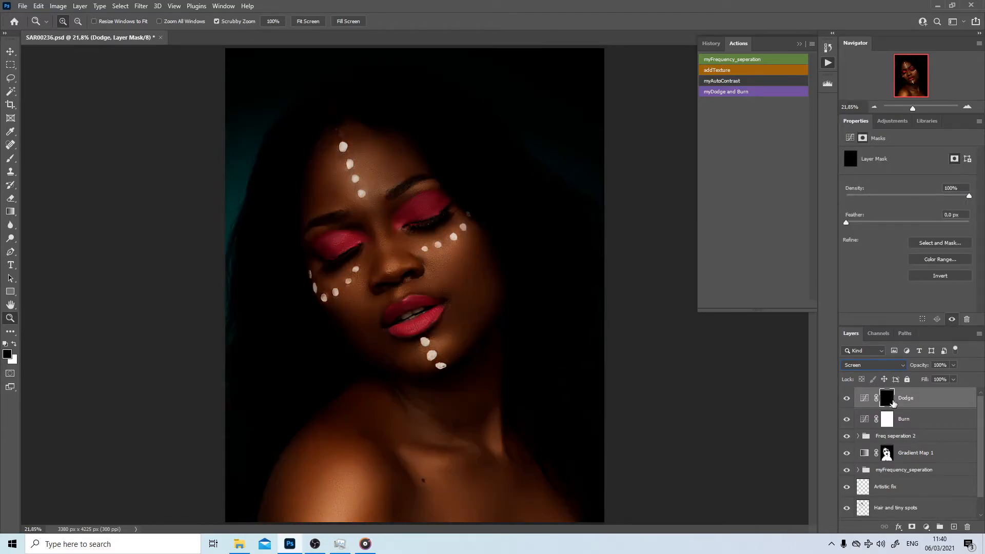
pyautogui.click(886, 420)
pyautogui.hotkey('ctrl', 'i')
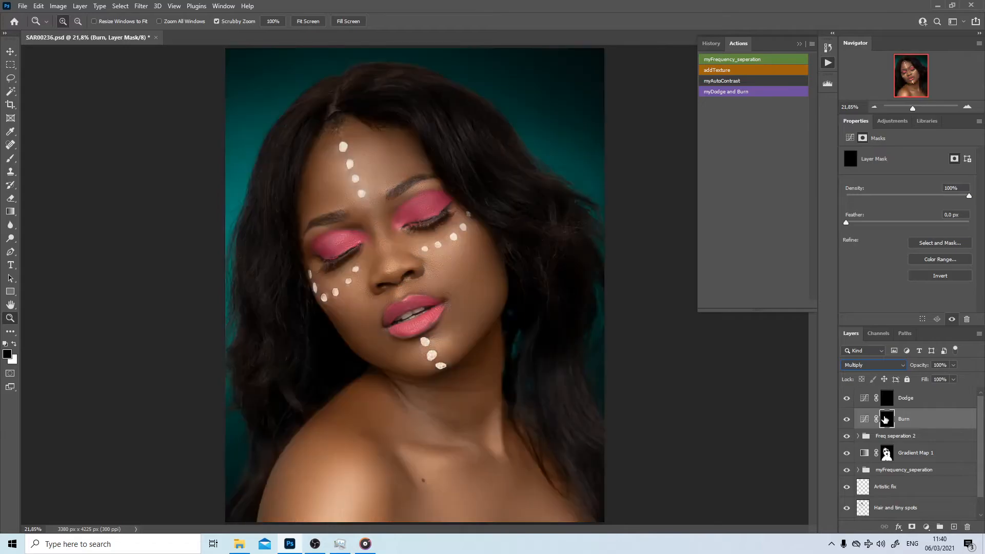
# - Delete the manually created Dodge and Burn Curves layers
pyautogui.keyDown('shift'); pyautogui.click(931, 405); pyautogui.keyUp('shift')
pyautogui.moveTo(931, 405); pyautogui.dragTo(967, 527)
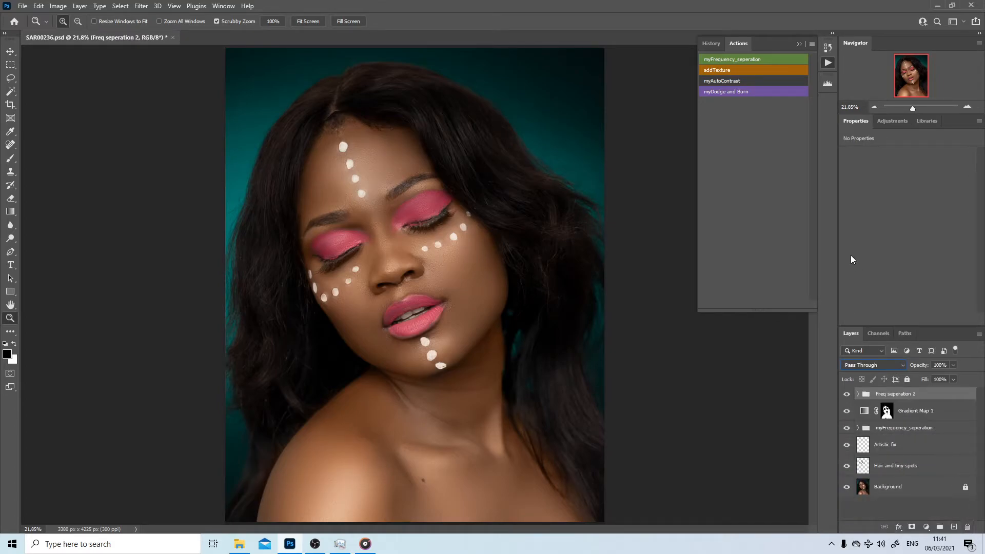
# - Run the myDodge and Burn action to build the Dodge and Burn group above Freq seperation 2
pyautogui.click(737, 92)
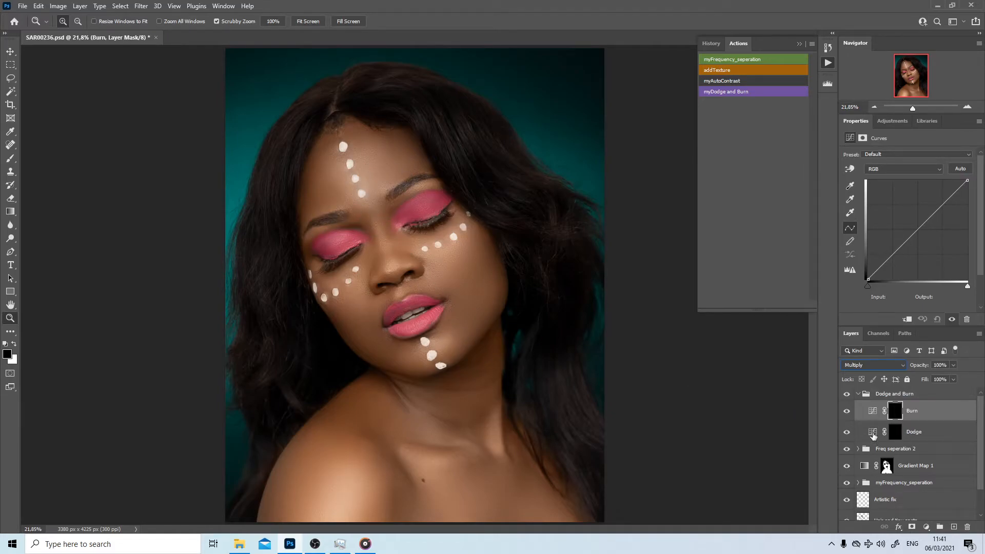
# - Hide the Freq seperation 2 and myFrequency_seperation groups and make the Dodge layer's mask active
pyautogui.scroll(-1, 867, 468)
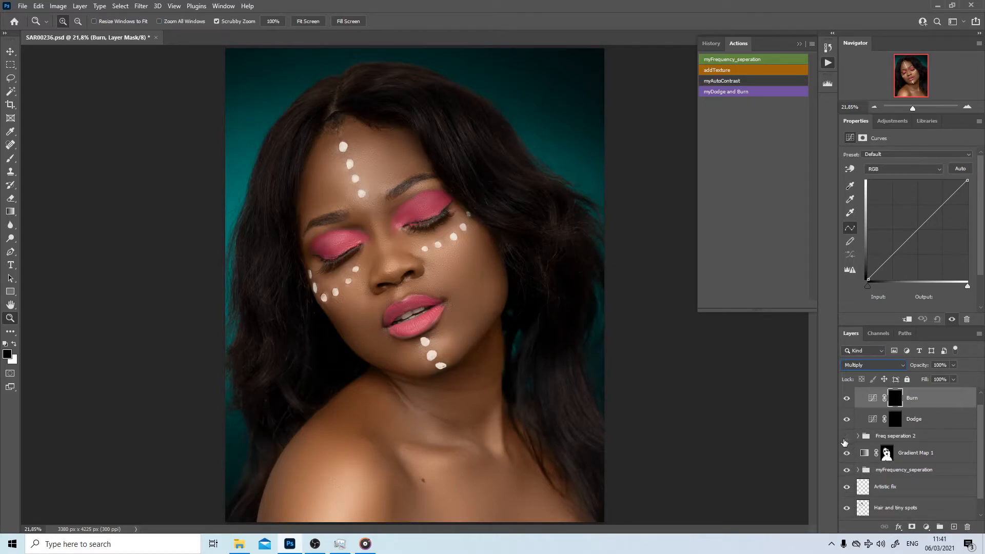
pyautogui.click(847, 472)
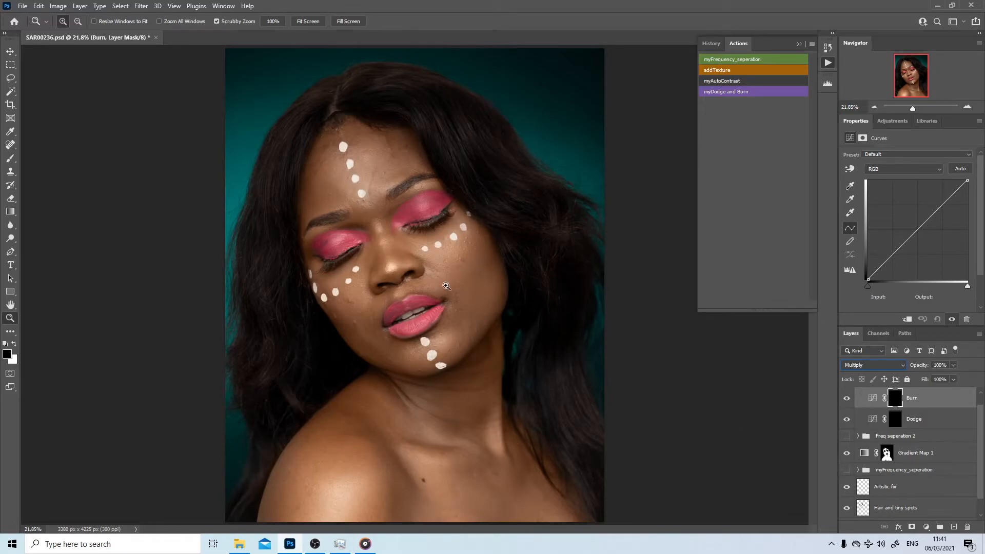
pyautogui.moveTo(462, 310); pyautogui.dragTo(495, 313)
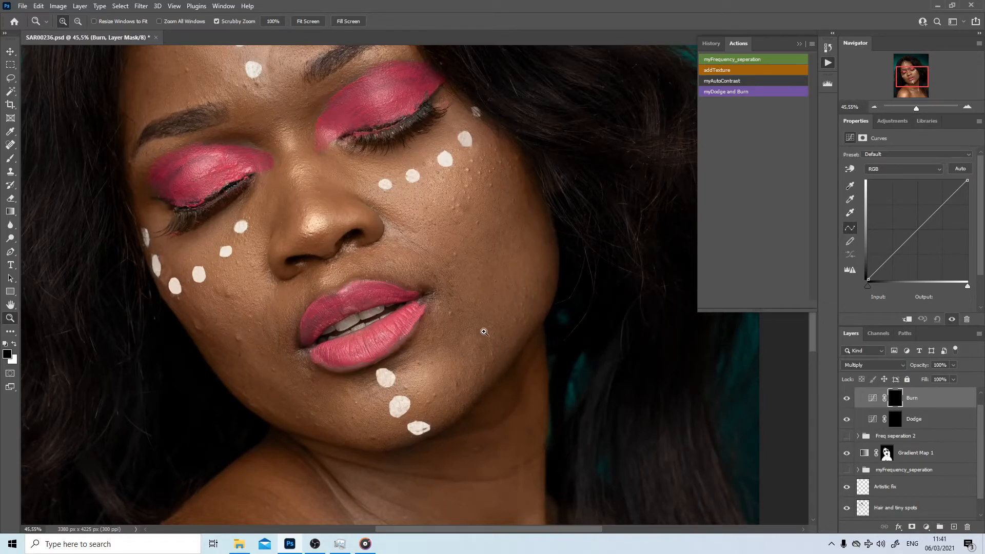
pyautogui.moveTo(481, 331); pyautogui.dragTo(456, 331)
pyautogui.scroll(1, 910, 423)
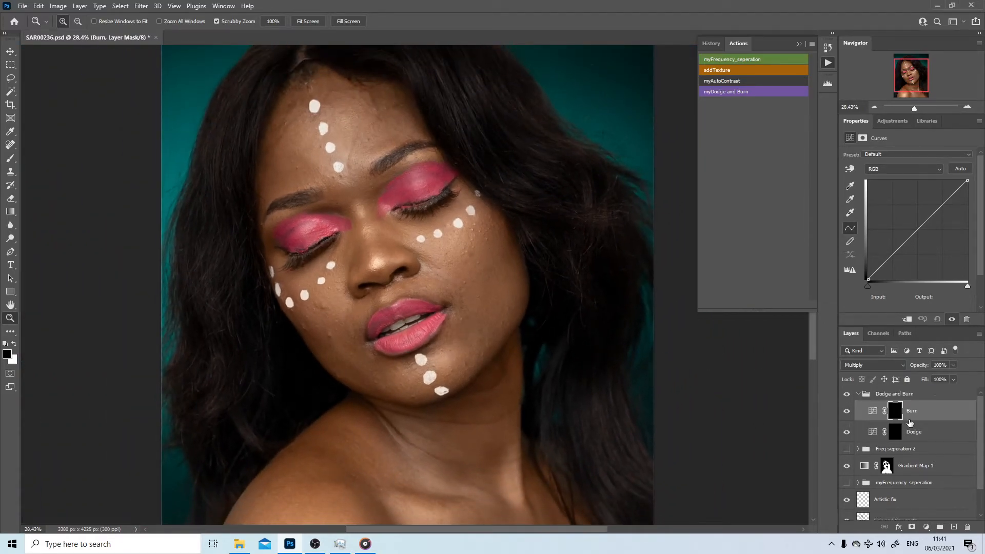
pyautogui.click(895, 432)
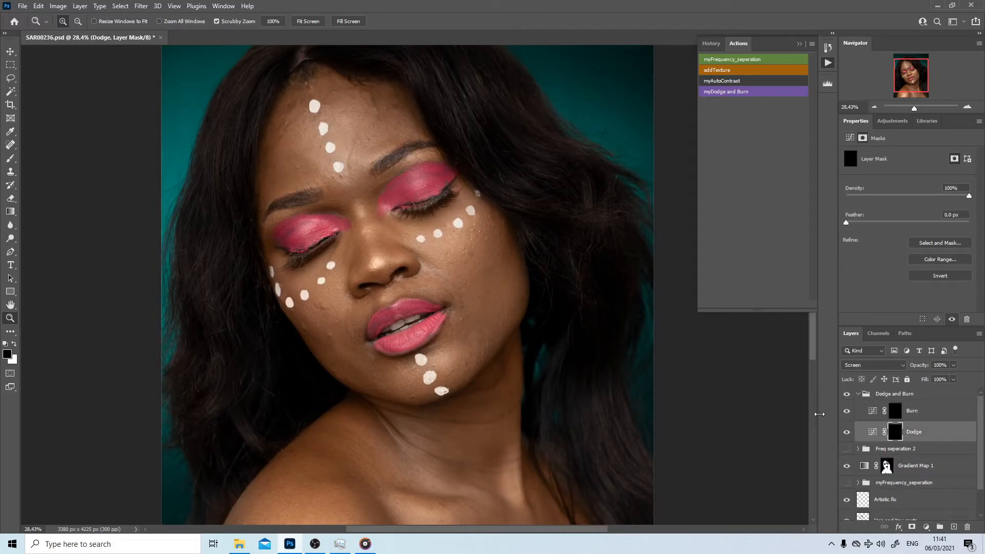
# - Set the brush to 5% flow with white as the foreground colour for painting on the Dodge layer's mask
pyautogui.press('r')
pyautogui.moveTo(376, 190); pyautogui.dragTo(459, 245)
pyautogui.press('z')
pyautogui.moveTo(375, 284); pyautogui.dragTo(410, 278)
pyautogui.moveTo(366, 275); pyautogui.dragTo(205, 330)
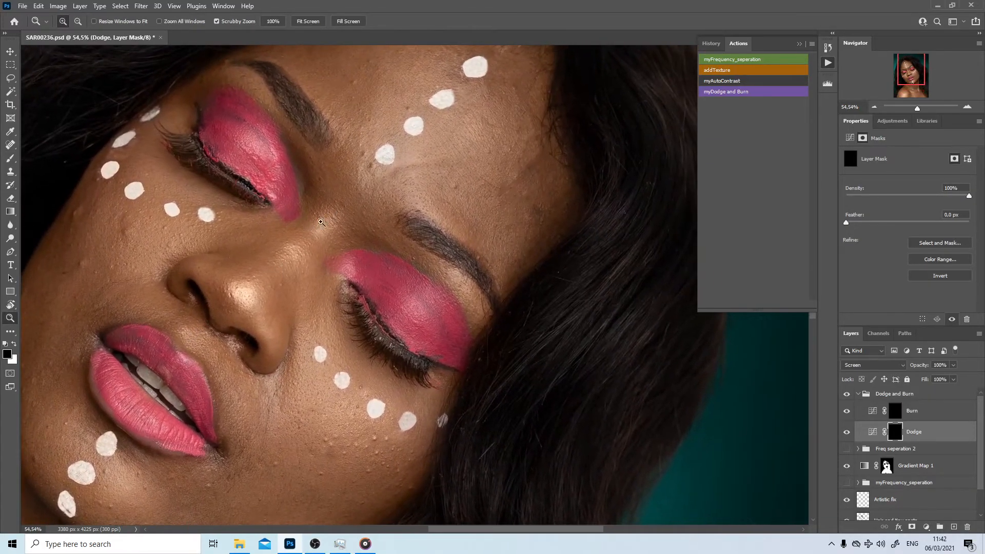
pyautogui.moveTo(306, 144); pyautogui.dragTo(318, 145)
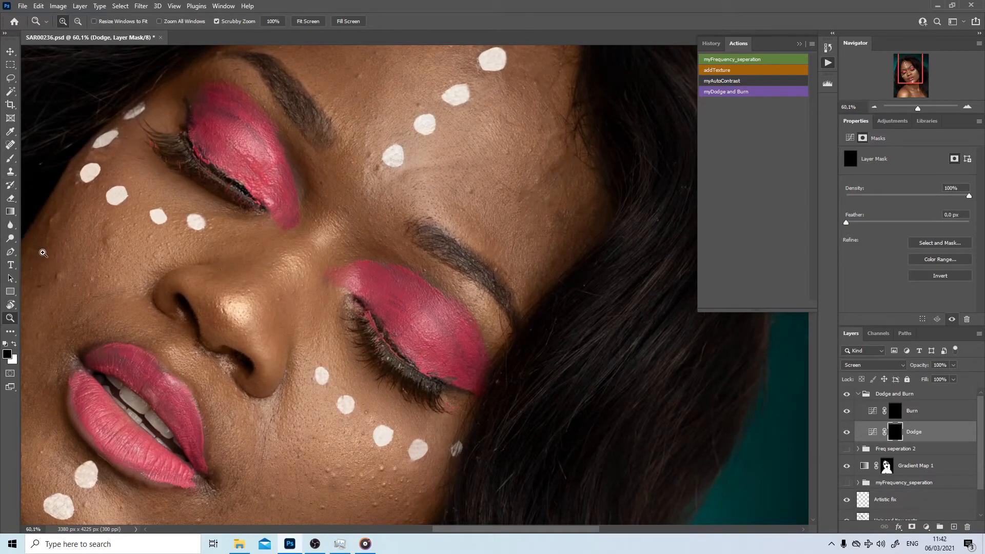
pyautogui.press('b')
pyautogui.click(292, 21)
pyautogui.write('5')
pyautogui.press('Return')
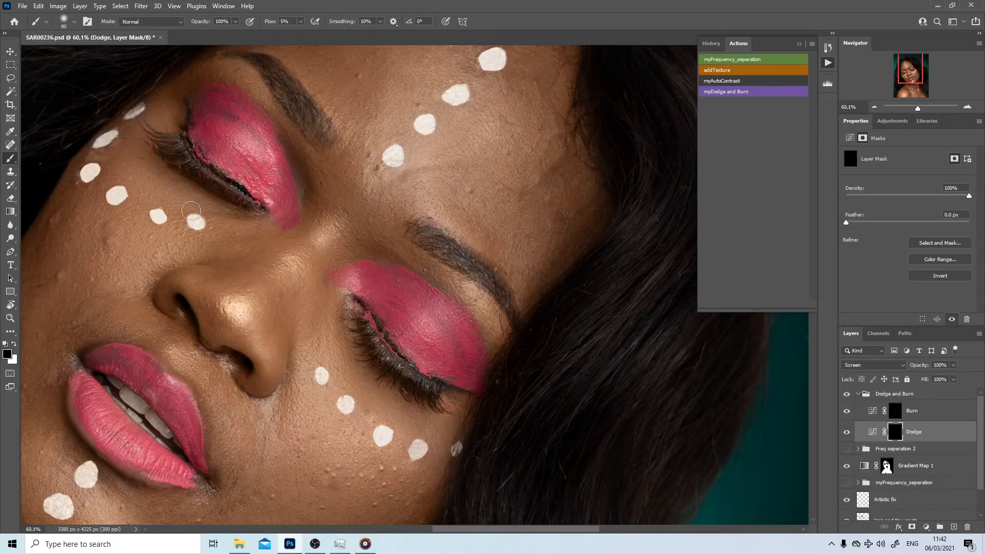
pyautogui.press('x')
pyautogui.press('x')
pyautogui.press('x')
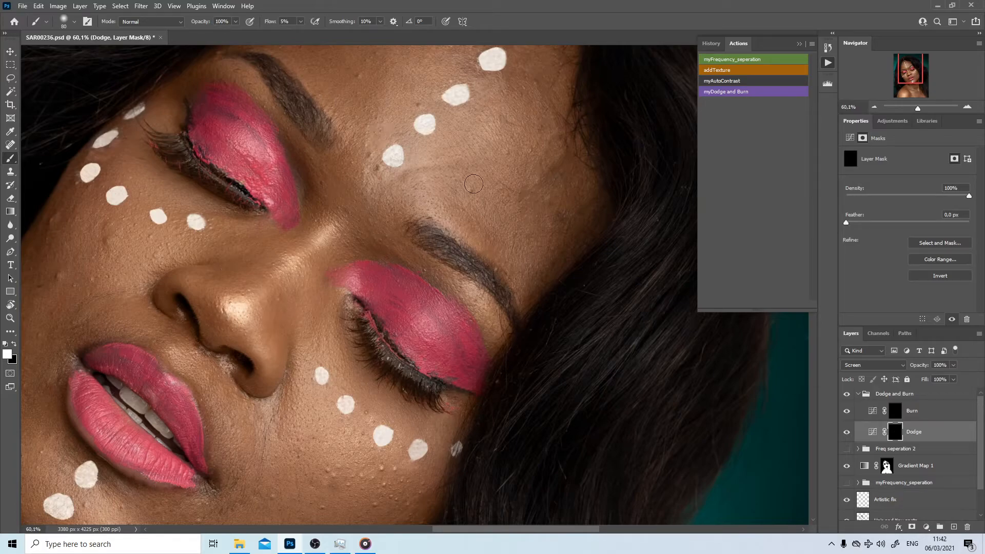
# - Paint a highlight below the eyebrow on the Dodge mask with a slightly larger brush, and set the flow to 3%
pyautogui.press('r')
pyautogui.moveTo(575, 180); pyautogui.dragTo(381, 234)
pyautogui.press('b')
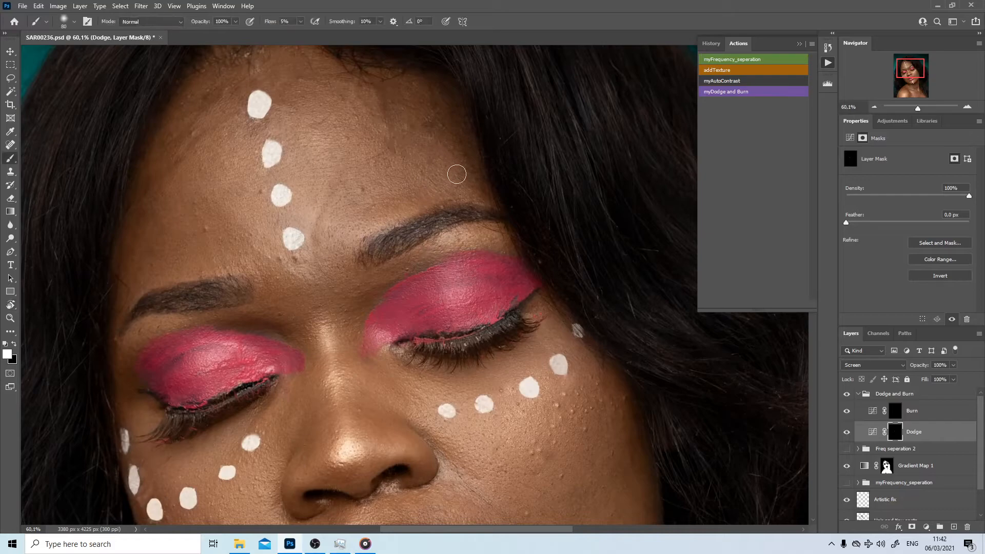
pyautogui.press(']')
pyautogui.press(']')
pyautogui.moveTo(427, 251); pyautogui.dragTo(473, 236)
pyautogui.write('3')
pyautogui.press('Return')
# - Paint highlights on the chin, neck and collarbone on the Dodge mask, adapting the brush size down to 125 px
pyautogui.press('z')
pyautogui.moveTo(218, 415); pyautogui.dragTo(158, 414)
pyautogui.moveTo(254, 334); pyautogui.dragTo(251, 185)
pyautogui.press('b')
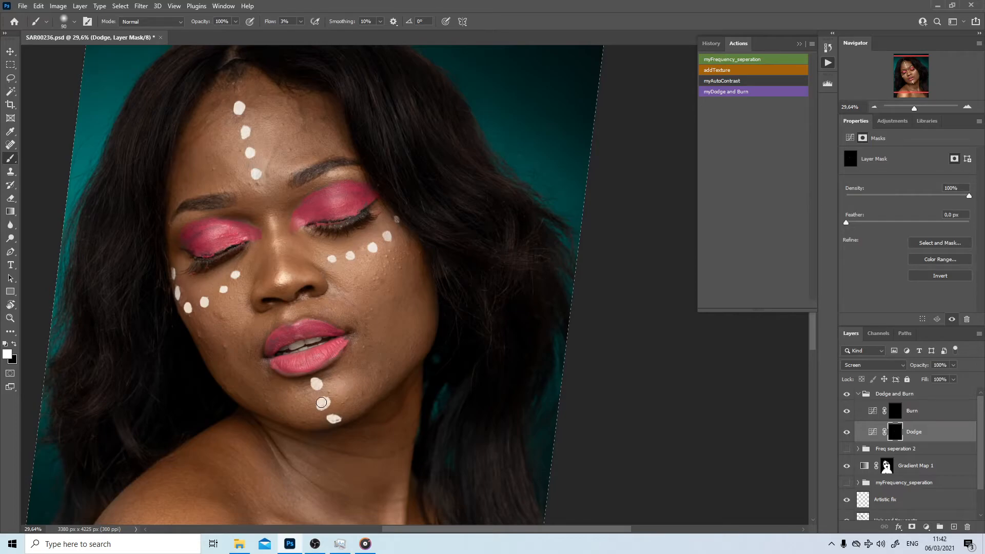
pyautogui.press(']')
pyautogui.press(']')
pyautogui.moveTo(336, 387); pyautogui.dragTo(341, 385)
pyautogui.press('[')
pyautogui.press('[')
pyautogui.press('[')
pyautogui.moveTo(353, 377); pyautogui.dragTo(268, 234)
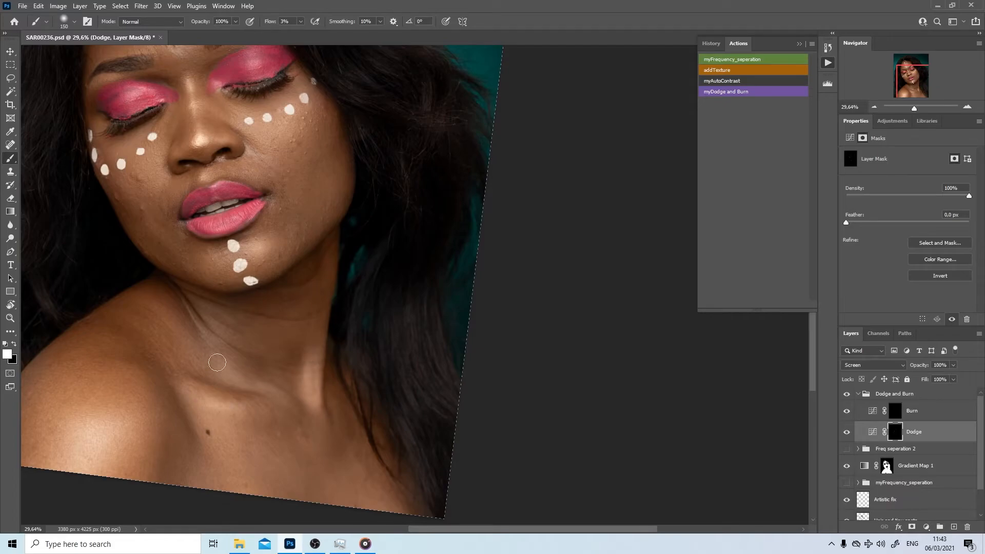
pyautogui.press('[')
pyautogui.moveTo(257, 310); pyautogui.dragTo(336, 372)
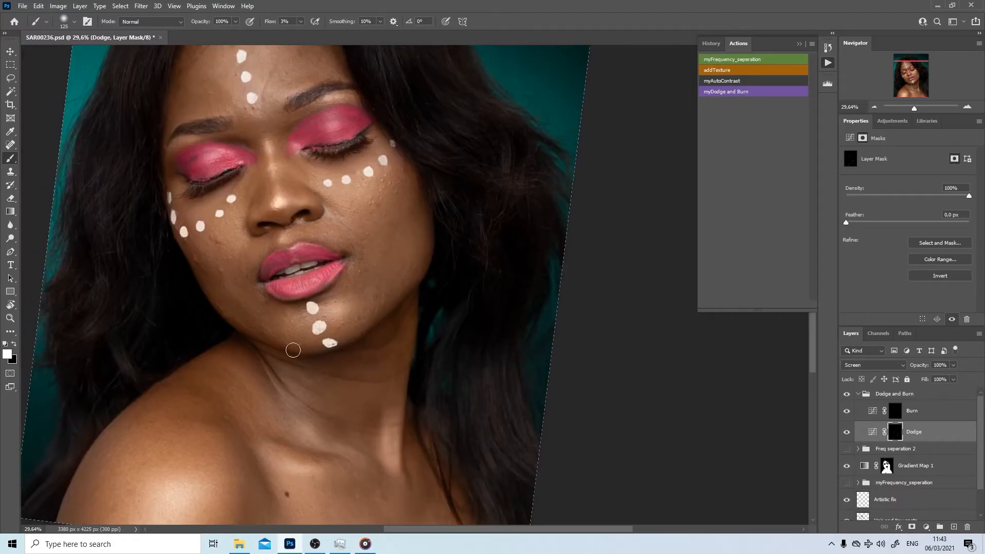
# - Paint broad, soft highlights over the face on the Dodge mask with the brush enlarged to about 400 px
pyautogui.moveTo(194, 134); pyautogui.dragTo(214, 221)
pyautogui.press(']')
pyautogui.press(']')
pyautogui.press(']')
pyautogui.press(']')
pyautogui.press(']')
pyautogui.press(']')
pyautogui.press(']')
pyautogui.press(']')
pyautogui.press(']')
pyautogui.press(']')
pyautogui.press(']')
pyautogui.press(']')
pyautogui.press('[')
pyautogui.press('[')
pyautogui.press('[')
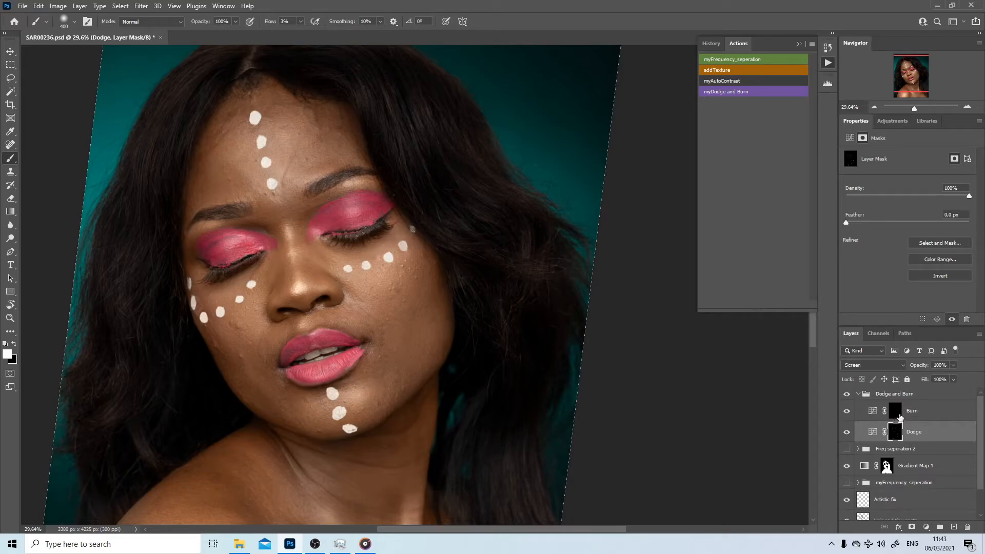
# - Paint shadows along the jaw, cheek and nose on the Burn layer's mask with the brush reduced to 250 and 150 px
pyautogui.click(900, 417)
pyautogui.press('[')
pyautogui.press('[')
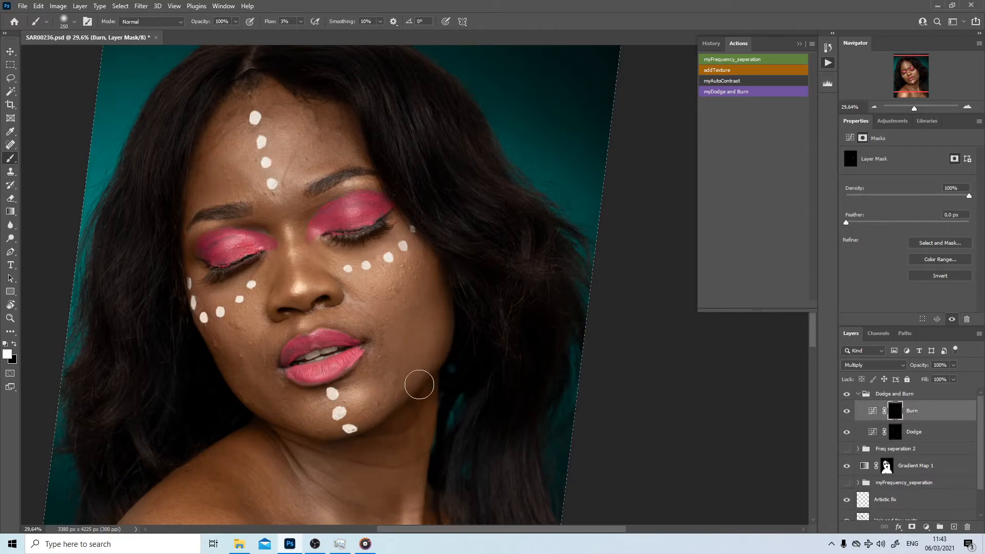
pyautogui.press('[')
pyautogui.press('[')
pyautogui.press('[')
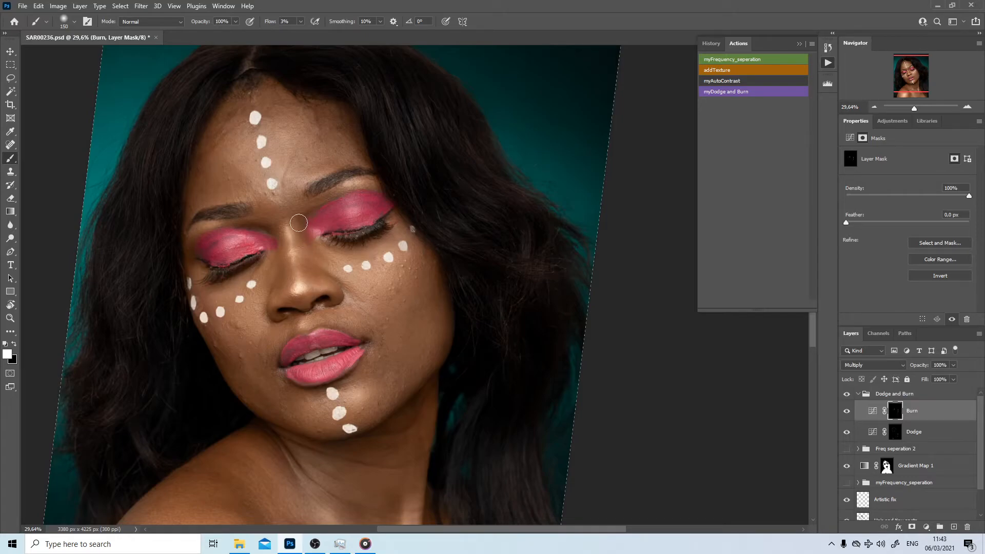
# - Deepen the facial contours on the Burn mask, enlarging the brush up to 500 px for broad shadows
pyautogui.press(']')
pyautogui.press('[')
pyautogui.press('[')
pyautogui.press(']')
pyautogui.press(']')
pyautogui.press(']')
pyautogui.press(']')
pyautogui.press(']')
pyautogui.press(']')
pyautogui.press(']')
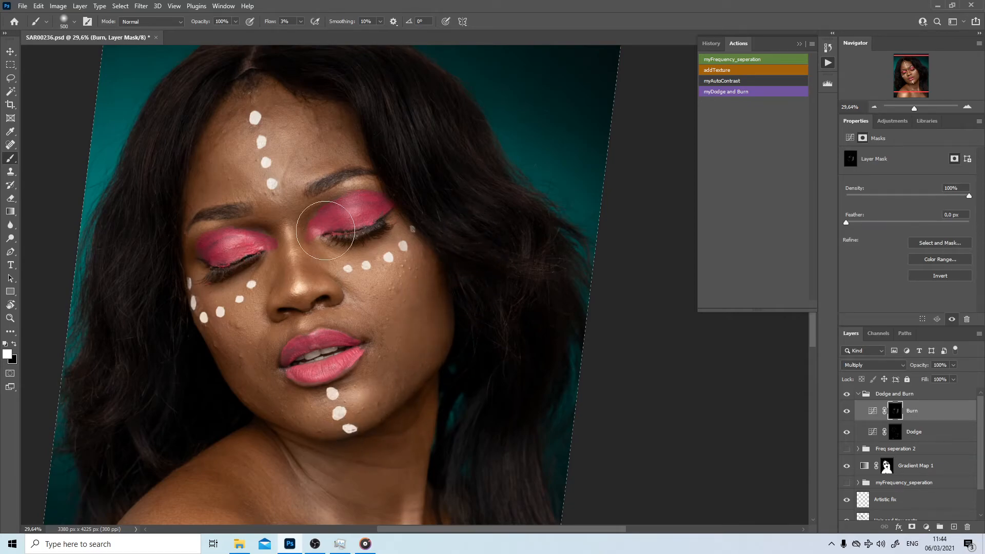
# - Refine the smaller shadows of the face and neck on the Burn mask with a 125 px brush
pyautogui.press('[')
pyautogui.press('[')
pyautogui.press('[')
pyautogui.press('[')
pyautogui.press('[')
pyautogui.press('[')
pyautogui.press('[')
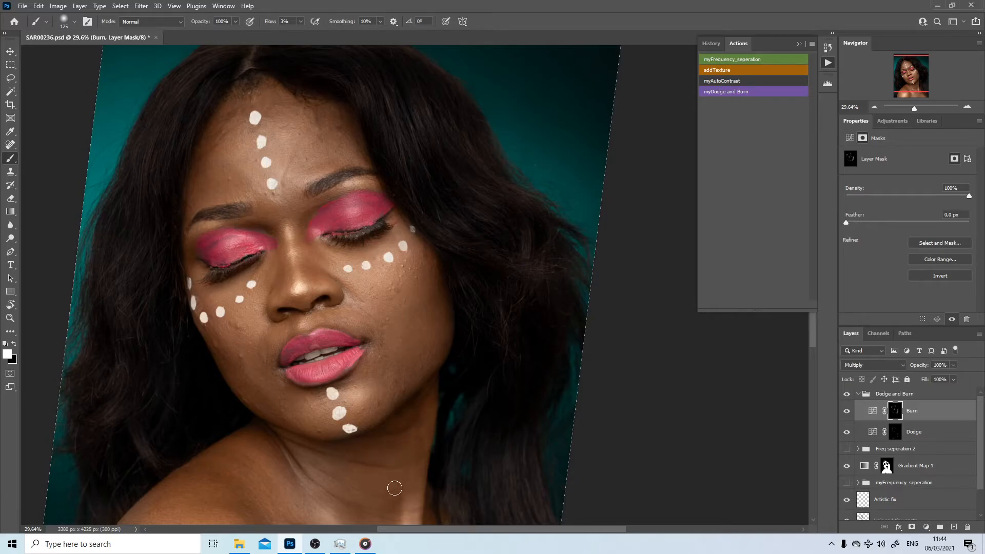
# - Burn the shadow areas of the neck, chest and shoulder on the Burn mask with a 200 to 250 px white brush
pyautogui.moveTo(367, 448); pyautogui.dragTo(356, 332)
pyautogui.press(']')
pyautogui.press(']')
pyautogui.press(']')
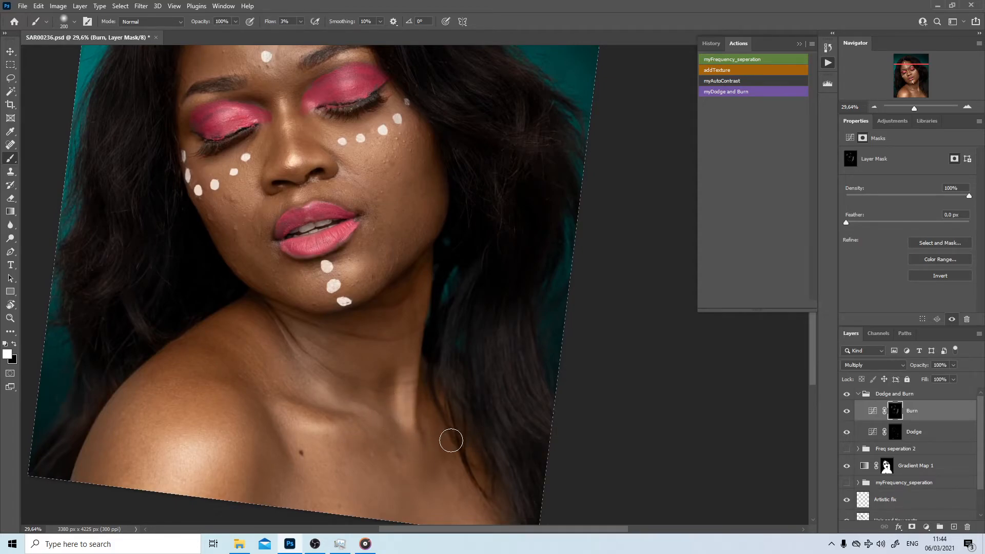
pyautogui.press('x')
pyautogui.press('x')
pyautogui.press(']')
pyautogui.press(']')
pyautogui.press(']')
pyautogui.press('[')
pyautogui.press('[')
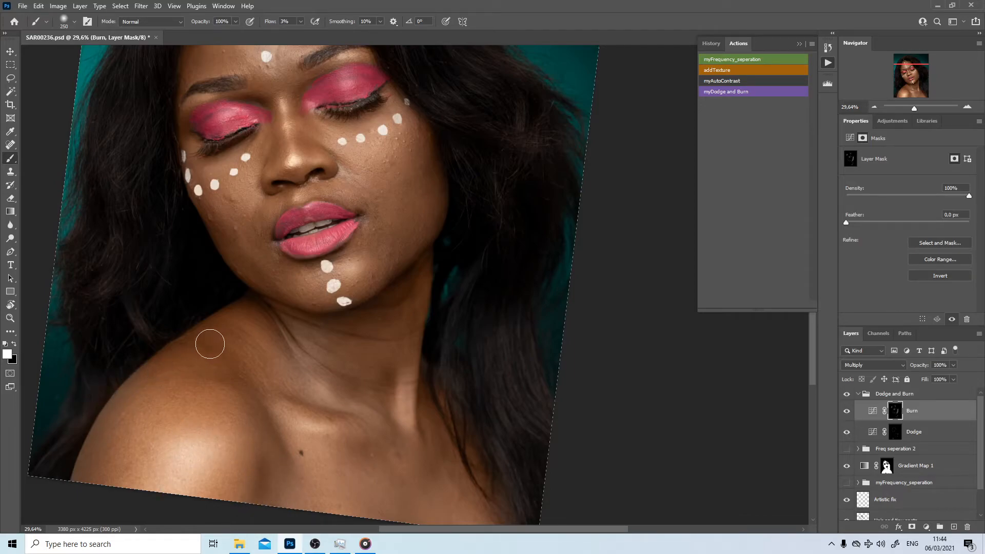
# - Show the Freq seperation 2 group again, reset the canvas rotation and compare the image without and with Dodge and Burn
pyautogui.press('z')
pyautogui.moveTo(428, 375)
pyautogui.mouseDown()
pyautogui.moveTo(374, 385)
pyautogui.moveTo(387, 383)
pyautogui.mouseUp()
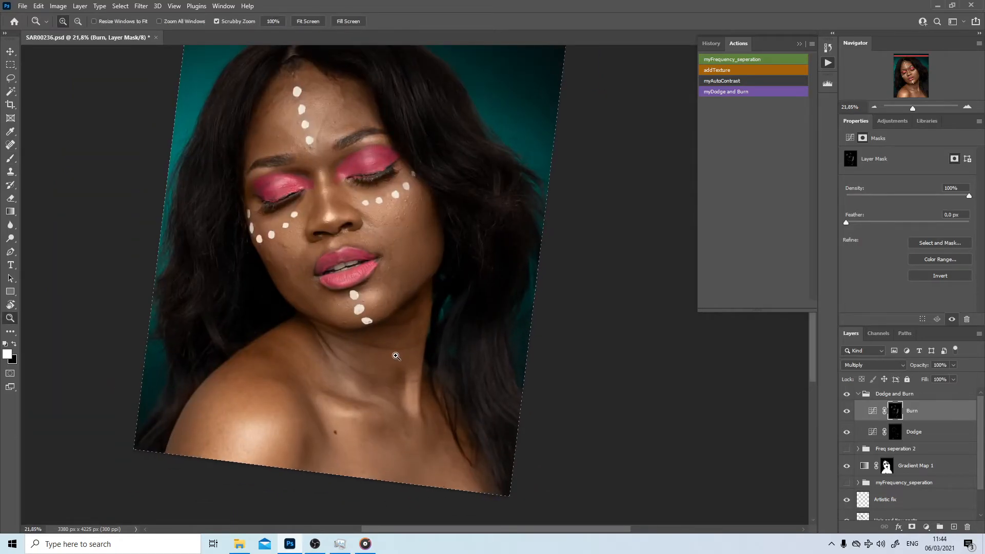
pyautogui.click(847, 449)
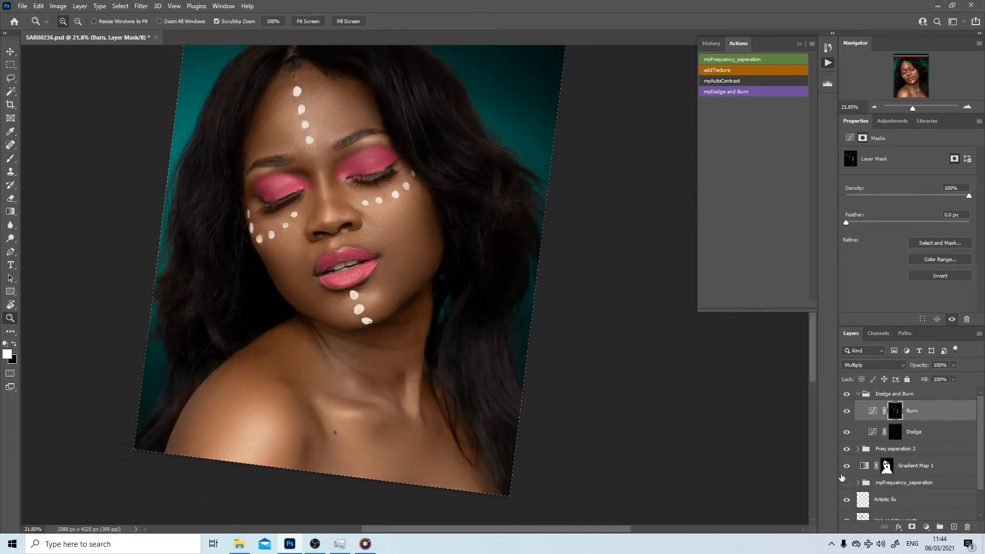
pyautogui.press('r')
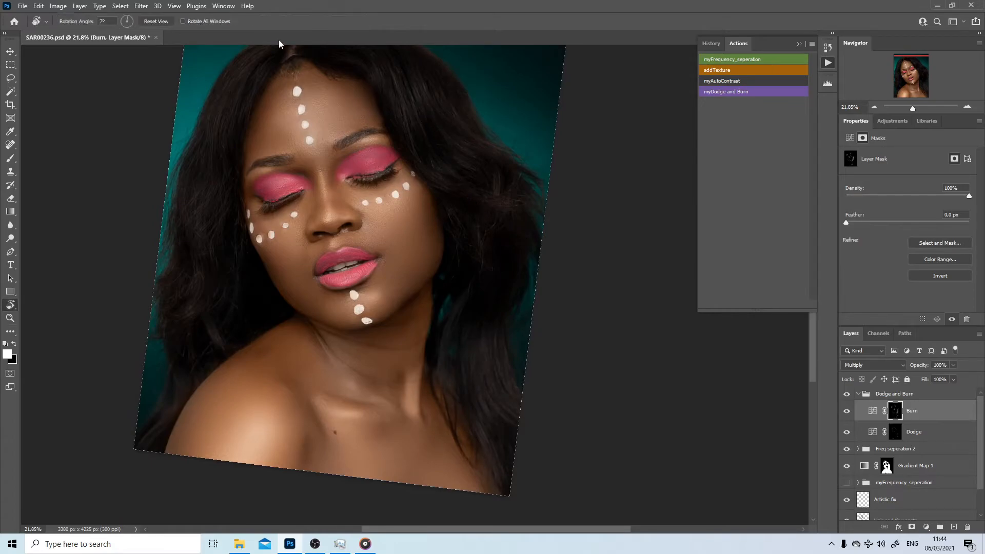
pyautogui.click(172, 21)
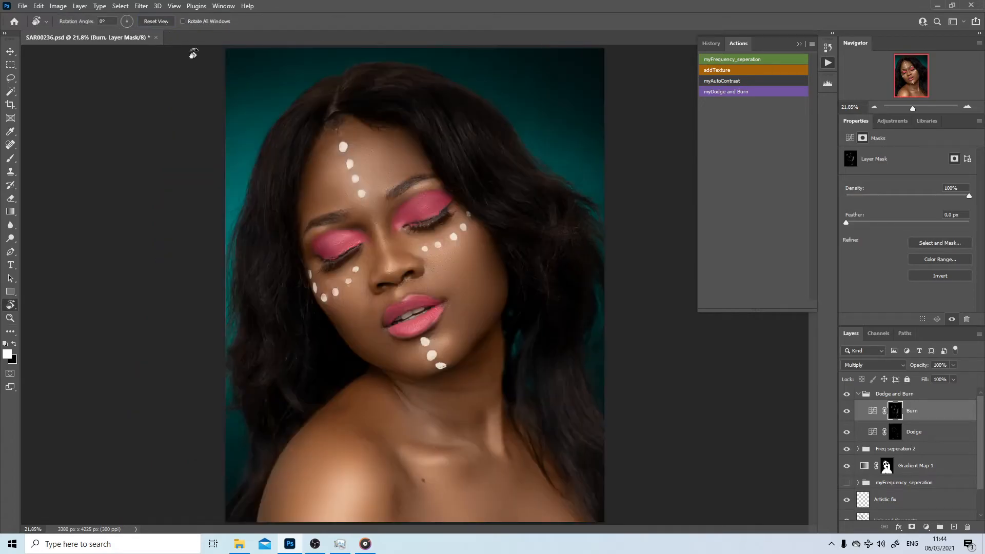
pyautogui.click(847, 395)
pyautogui.click(848, 395)
# - Make the Dodge layer's mask active and set the brush to 40 px with 10% flow
pyautogui.press('z')
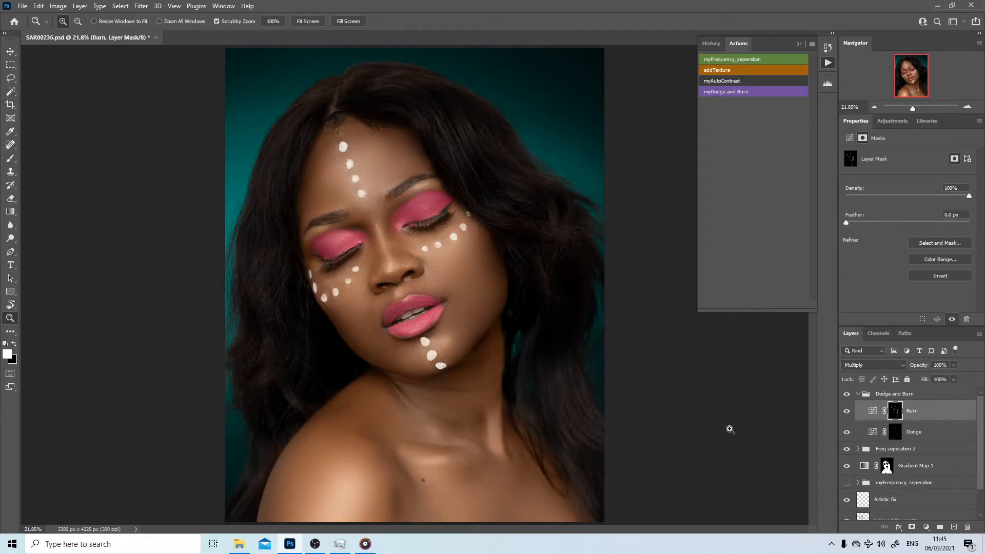
pyautogui.click(892, 434)
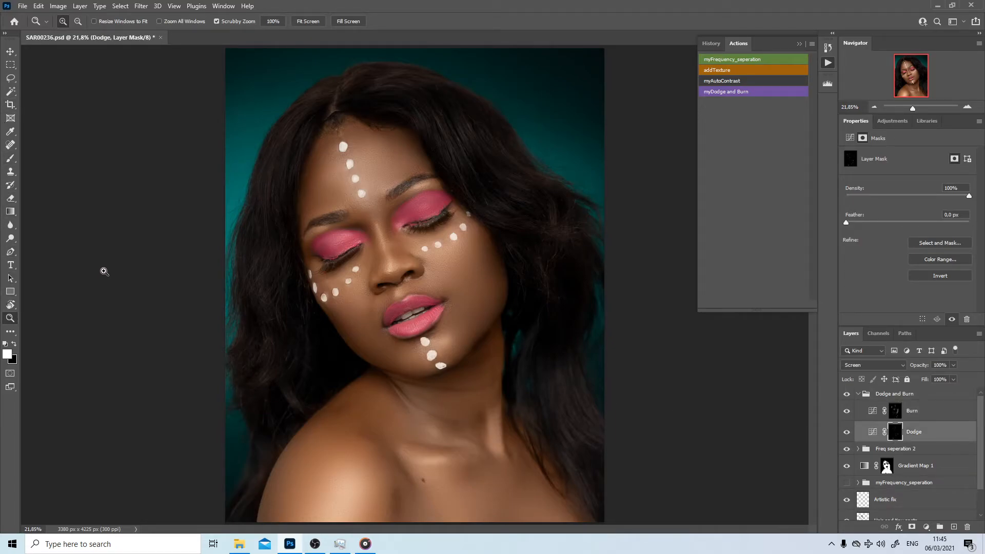
pyautogui.moveTo(285, 251); pyautogui.dragTo(331, 244)
pyautogui.moveTo(238, 253); pyautogui.dragTo(264, 220)
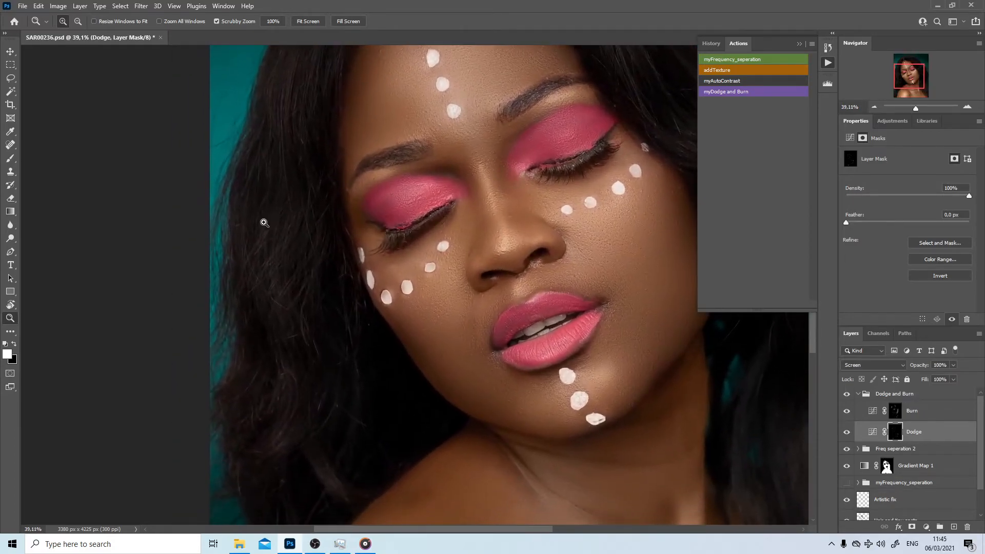
pyautogui.press('b')
pyautogui.press('[')
pyautogui.press('[')
pyautogui.press('[')
pyautogui.press('[')
pyautogui.press('[')
pyautogui.press('[')
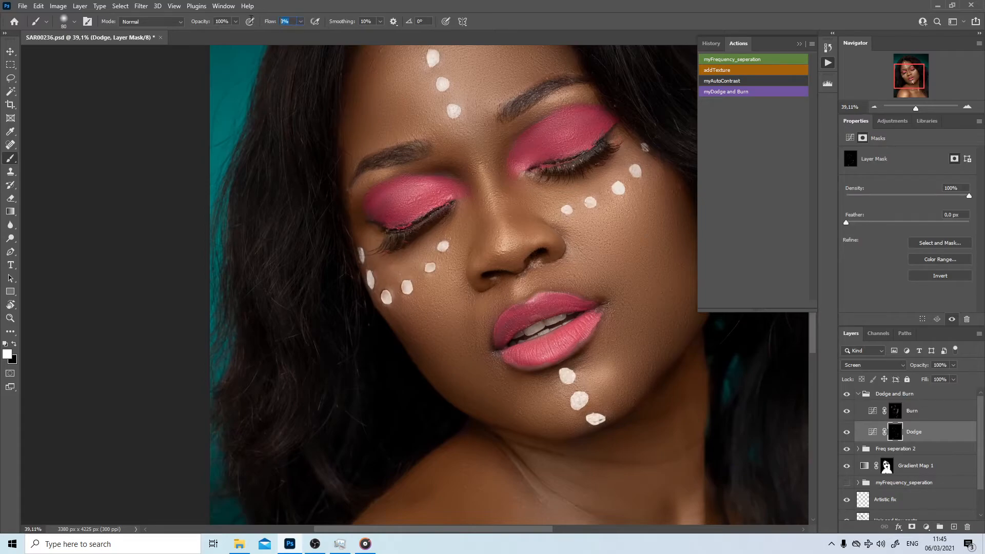
pyautogui.write('1')
pyautogui.press('Return')
pyautogui.press('[')
pyautogui.press('[')
# - Paint highlights along the hair strands around the head on the Dodge mask
pyautogui.moveTo(310, 188); pyautogui.dragTo(239, 431)
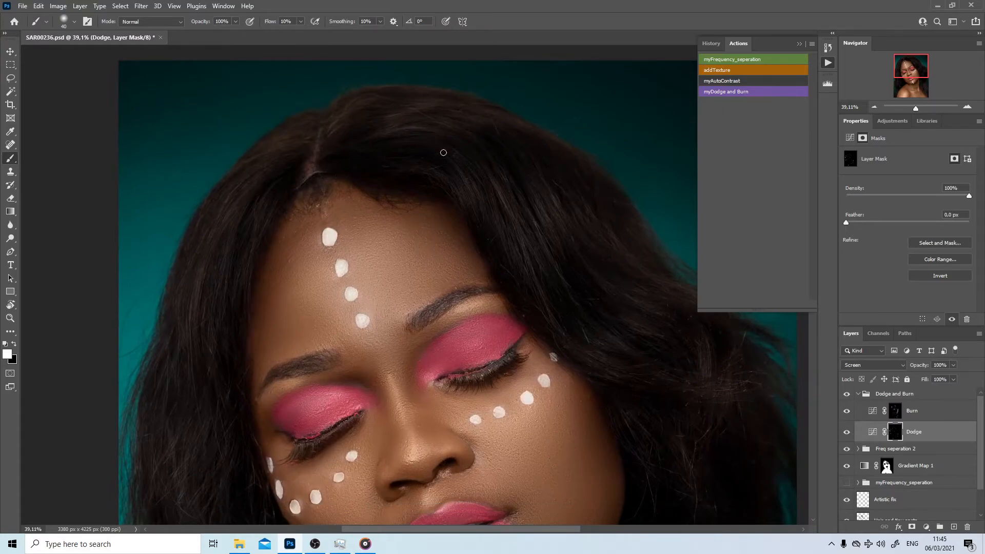
pyautogui.moveTo(565, 289); pyautogui.dragTo(295, 157)
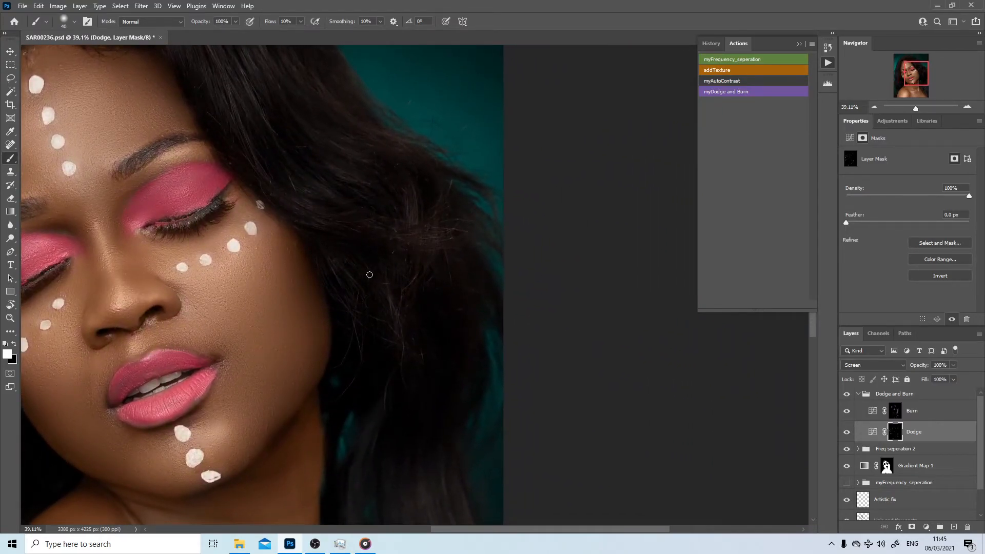
pyautogui.moveTo(355, 237); pyautogui.dragTo(411, 333)
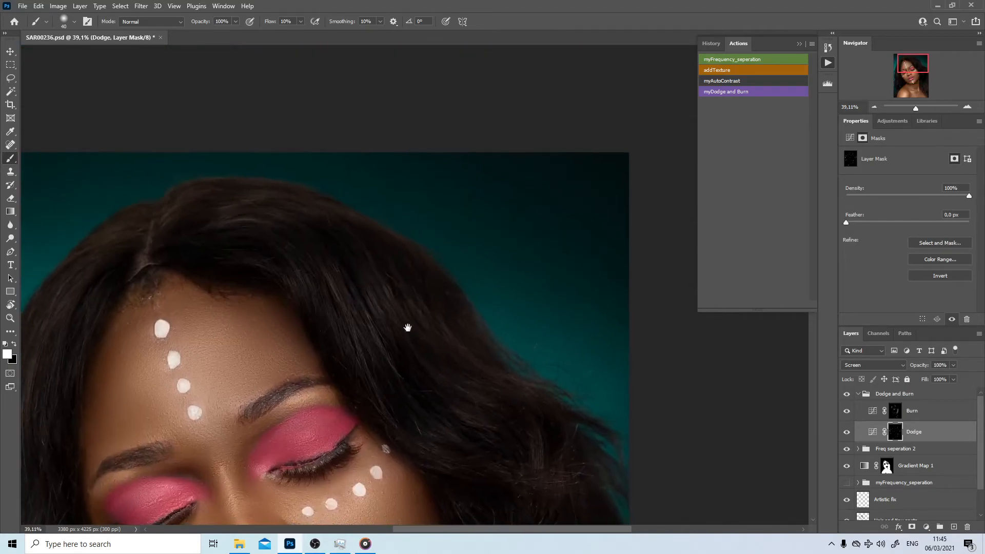
pyautogui.moveTo(255, 223); pyautogui.dragTo(343, 144)
pyautogui.moveTo(150, 346); pyautogui.dragTo(194, 160)
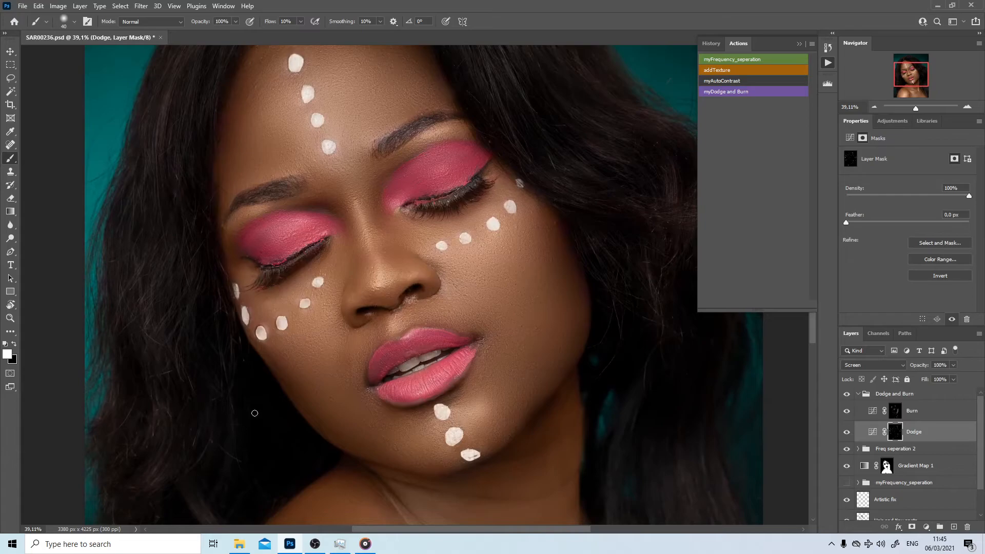
# - Darken the hair's shadow areas on the Burn mask and touch up its highlights on the Dodge mask
pyautogui.click(895, 412)
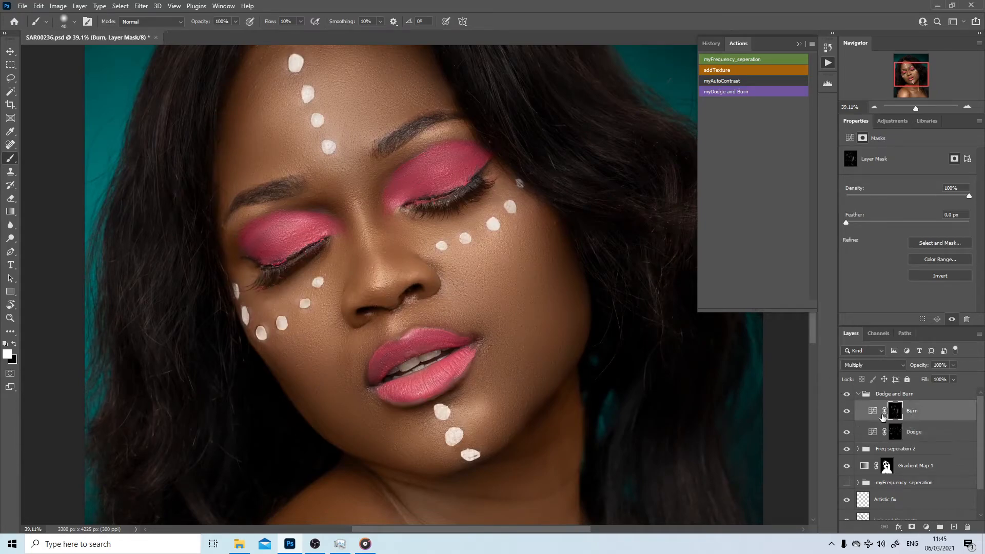
pyautogui.moveTo(161, 339); pyautogui.dragTo(202, 190)
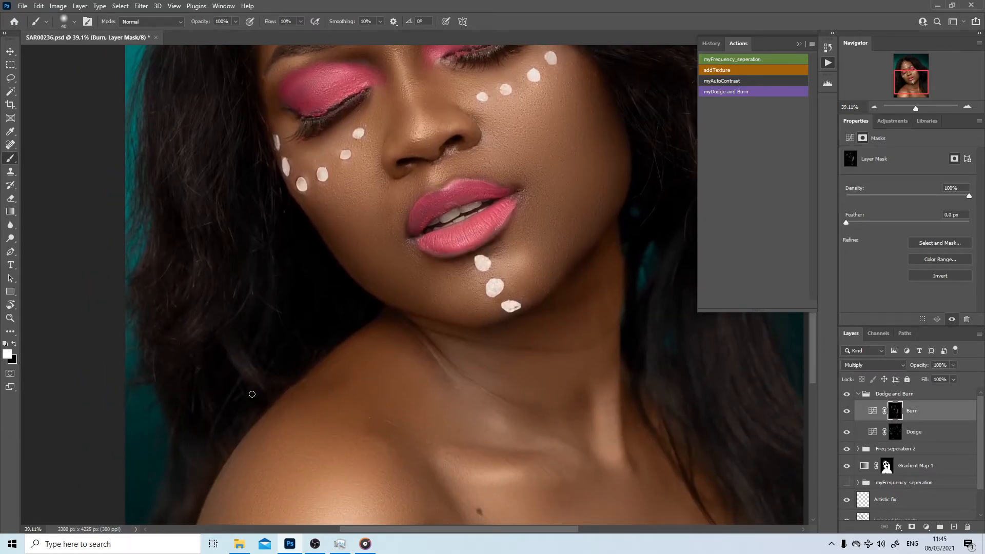
pyautogui.moveTo(227, 272); pyautogui.dragTo(176, 457)
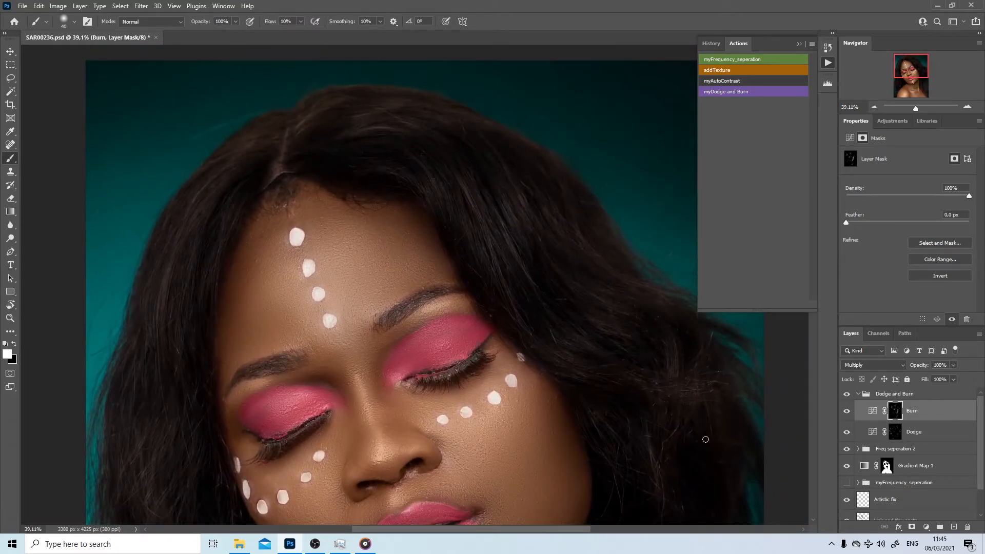
pyautogui.click(878, 439)
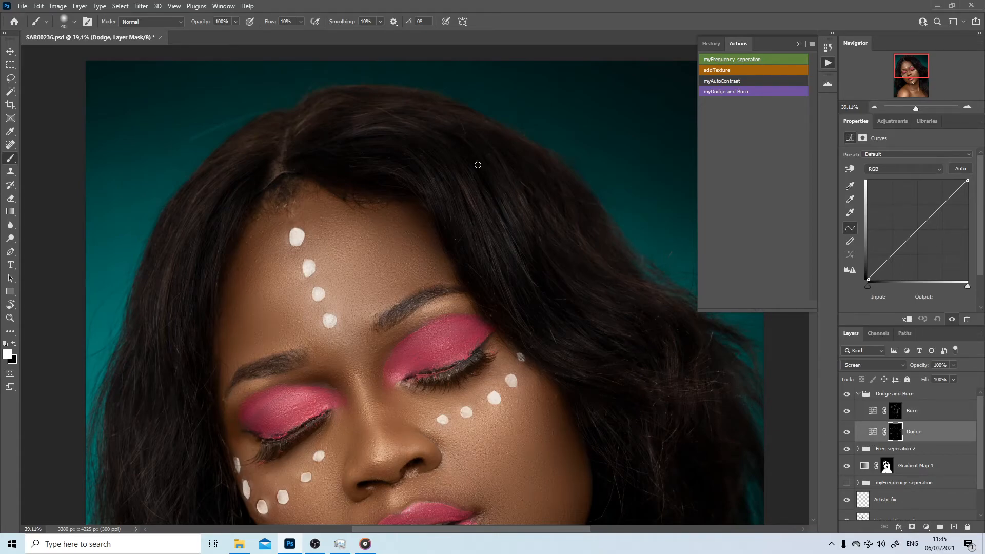
pyautogui.click(907, 413)
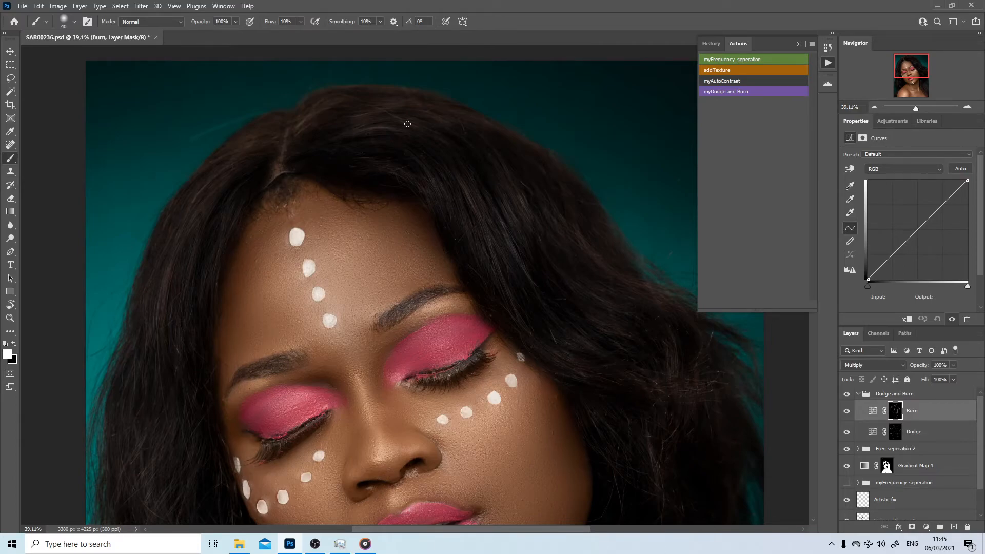
# - Compare the whole portrait with the Dodge and Burn group hidden and shown
pyautogui.scroll(-3, 343, 201)
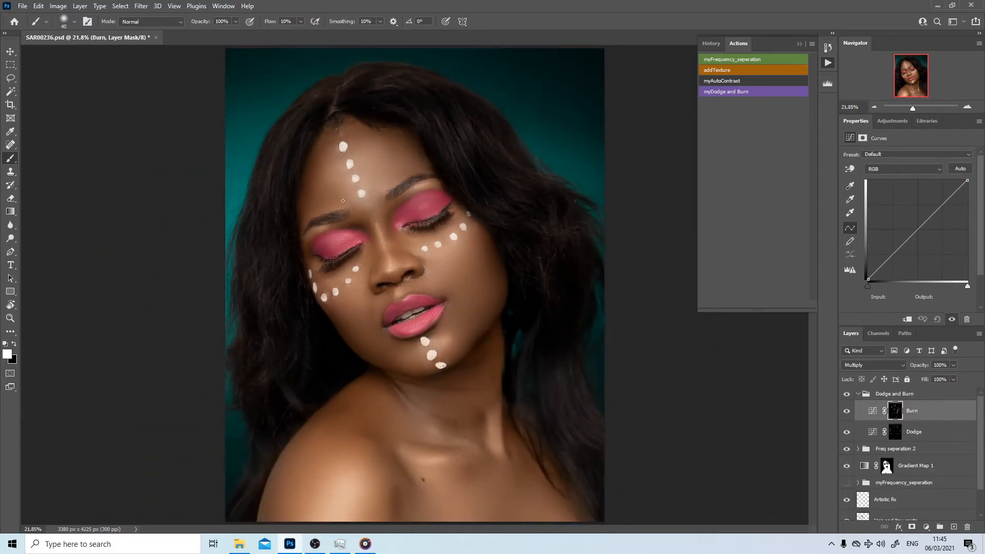
pyautogui.click(847, 395)
pyautogui.click(847, 395)
pyautogui.click(847, 395)
pyautogui.click(848, 395)
# - Lower the Dodge and Burn group's opacity to 82% and compare the portrait without and with the group
pyautogui.click(903, 394)
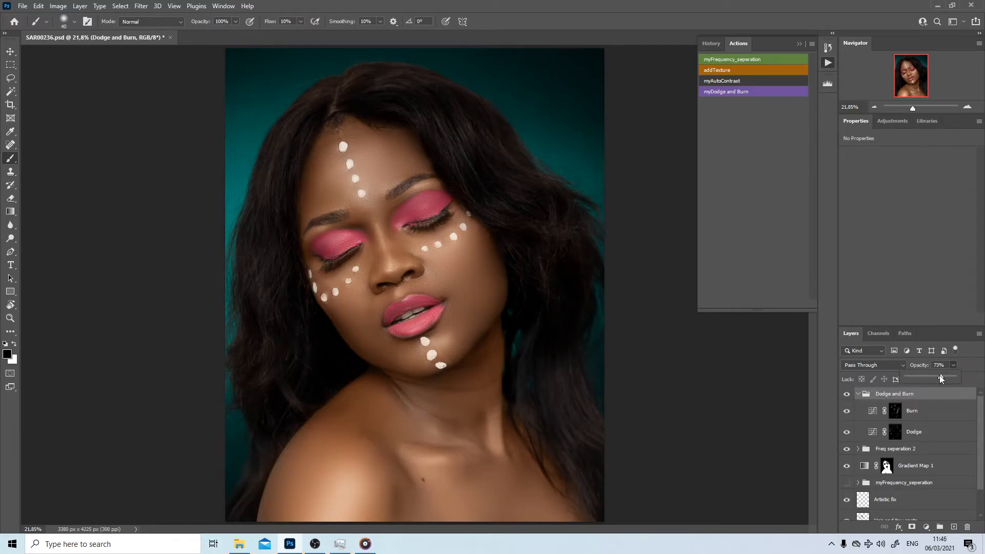
pyautogui.moveTo(944, 376); pyautogui.dragTo(946, 377)
pyautogui.click(847, 394)
pyautogui.click(848, 394)
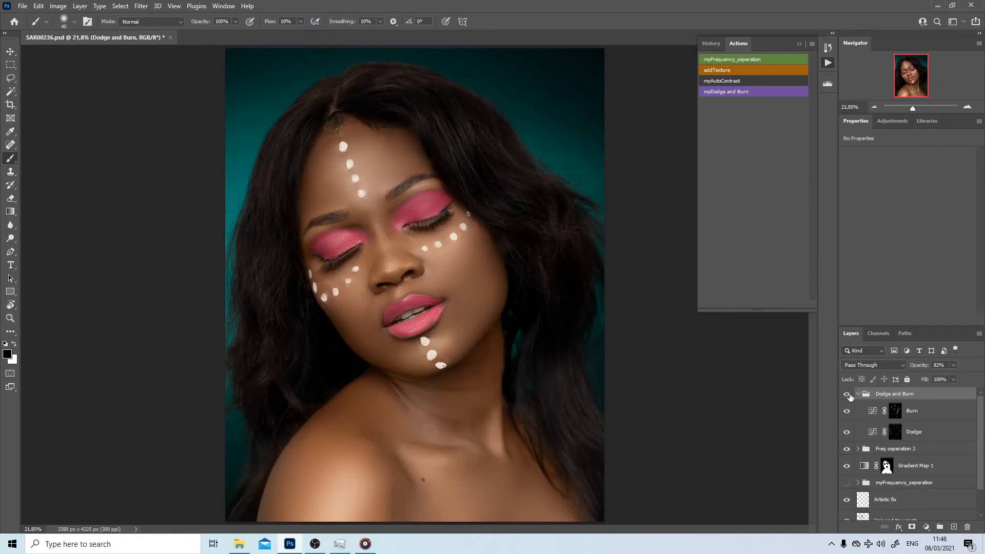
# - Compare the portrait with the Dodge and Burn group hidden and shown
pyautogui.click(858, 394)
pyautogui.click(848, 394)
pyautogui.click(848, 395)
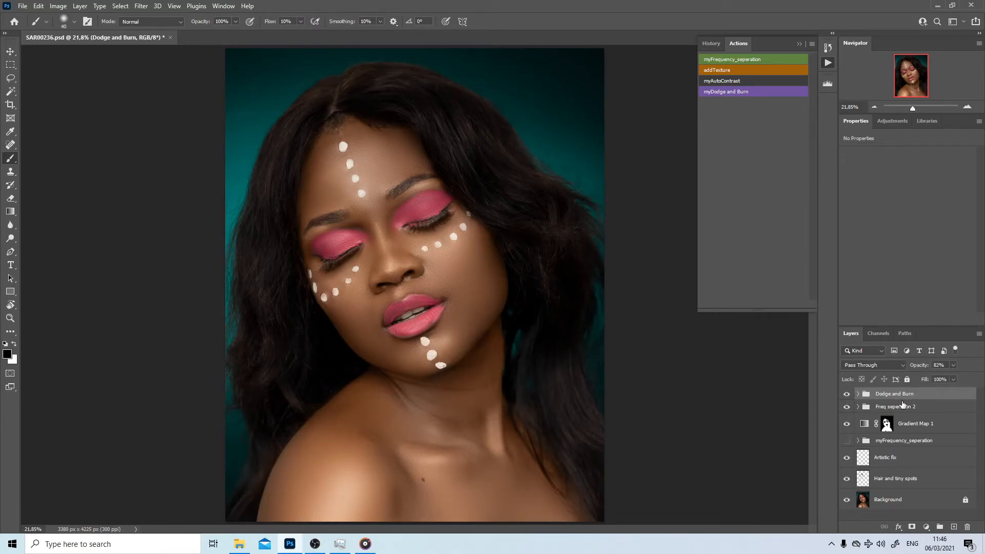
pyautogui.click(849, 395)
pyautogui.click(849, 394)
pyautogui.click(859, 394)
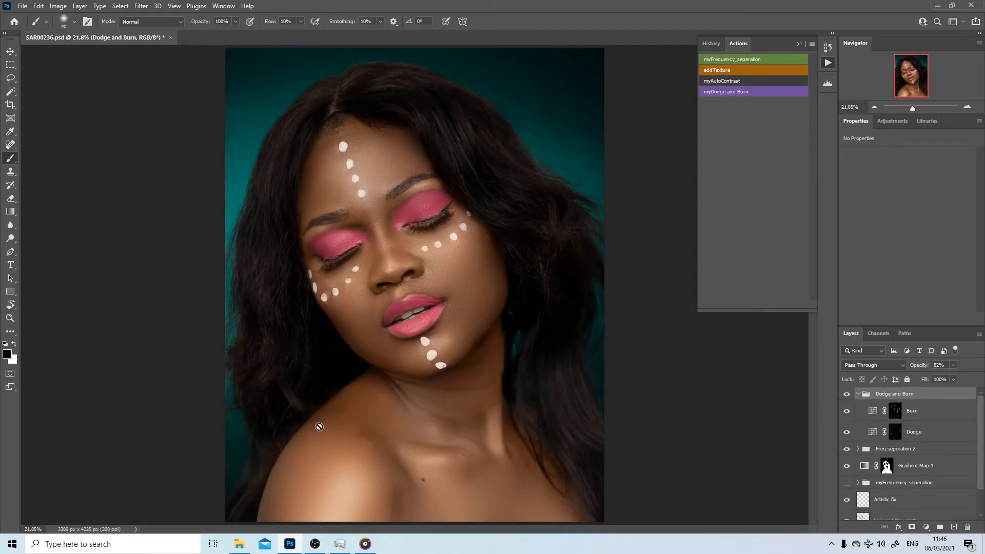
# - Paint black over the shoulder on the Burn mask with a soft 500 px brush to reduce the darkening there
pyautogui.click(896, 413)
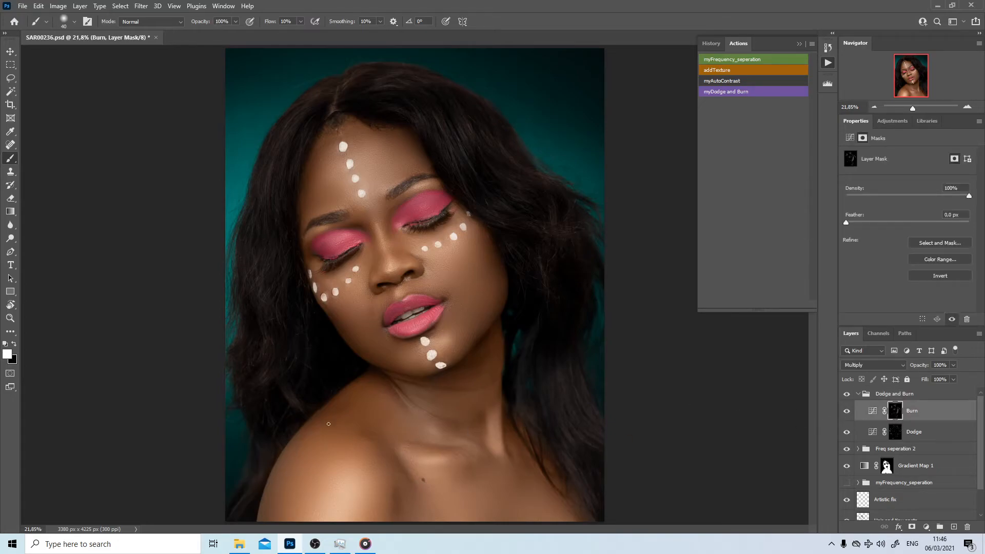
pyautogui.press(']')
pyautogui.press(']')
pyautogui.press(']')
pyautogui.press(']')
pyautogui.press(']')
pyautogui.press(']')
pyautogui.press(']')
pyautogui.press(']')
pyautogui.press('[')
pyautogui.press('[')
pyautogui.press('x')
pyautogui.moveTo(325, 459)
pyautogui.mouseDown()
pyautogui.moveTo(354, 410)
pyautogui.moveTo(346, 477)
pyautogui.moveTo(366, 424)
pyautogui.moveTo(351, 443)
pyautogui.moveTo(322, 425)
pyautogui.moveTo(442, 421)
pyautogui.moveTo(494, 401)
pyautogui.moveTo(351, 404)
pyautogui.moveTo(340, 424)
pyautogui.moveTo(359, 408)
pyautogui.moveTo(350, 407)
pyautogui.moveTo(364, 418)
pyautogui.moveTo(354, 437)
pyautogui.moveTo(373, 428)
pyautogui.mouseUp()
pyautogui.hotkey('ctrl', '-')
pyautogui.hotkey('ctrl', '-')
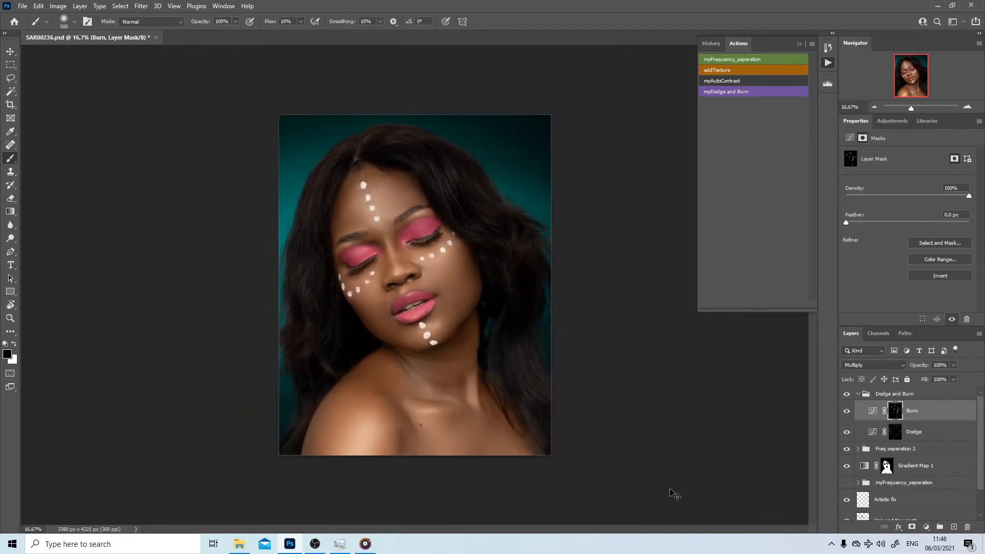
# - Compare the portrait without and with the Dodge and Burn group, and with the original Background layer alone against all edits
pyautogui.click(844, 394)
pyautogui.click(844, 394)
pyautogui.click(859, 394)
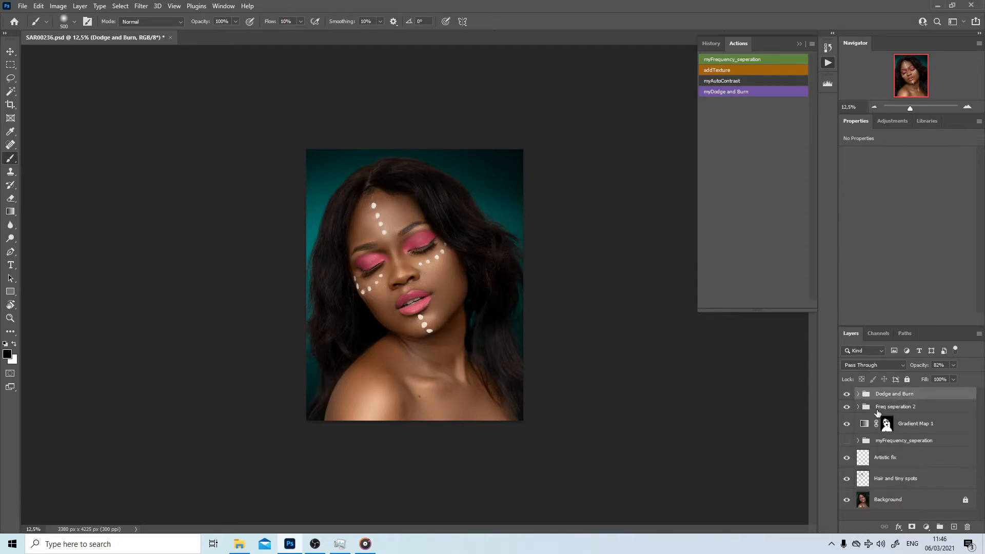
pyautogui.keyDown('alt'); pyautogui.click(847, 501); pyautogui.keyUp('alt')
pyautogui.keyDown('alt'); pyautogui.click(846, 502); pyautogui.keyUp('alt')
pyautogui.keyDown('alt'); pyautogui.click(846, 503); pyautogui.keyUp('alt')
pyautogui.keyDown('alt'); pyautogui.click(846, 503); pyautogui.keyUp('alt')
# - Stamp all visible layers into a new layer on top of the stack and name it "Hair fix"
pyautogui.hotkey('ctrl', 'shift', 'alt', 'e')
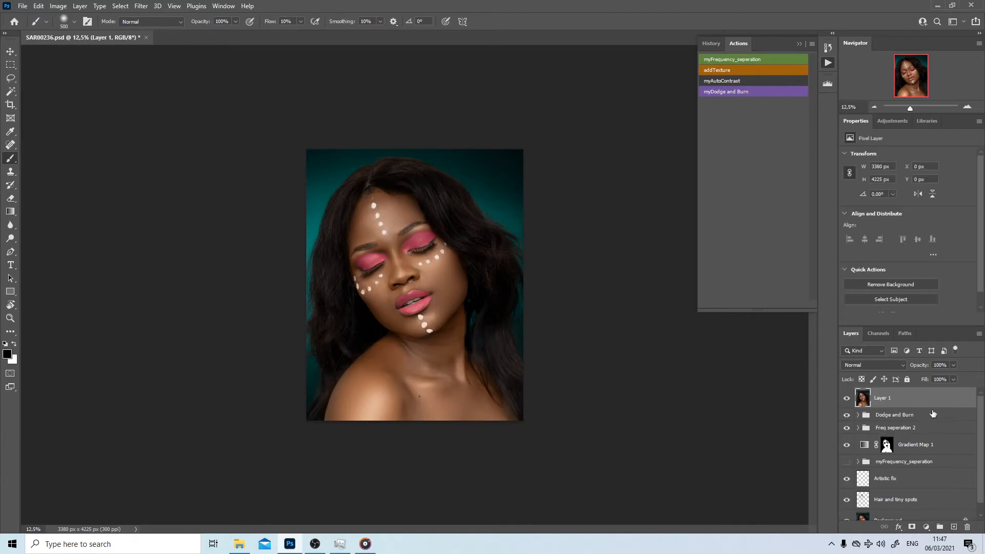
pyautogui.rightClick(919, 402)
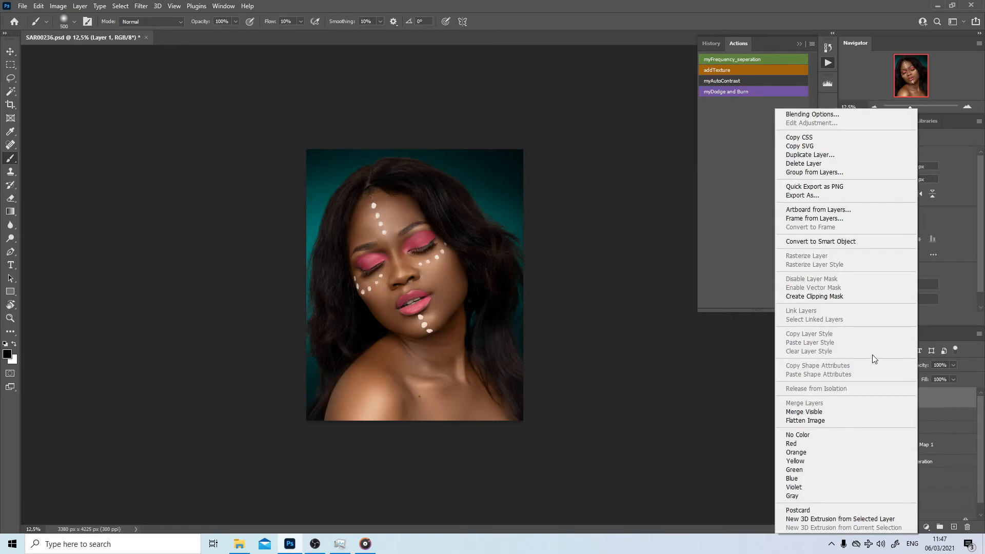
pyautogui.click(281, 5)
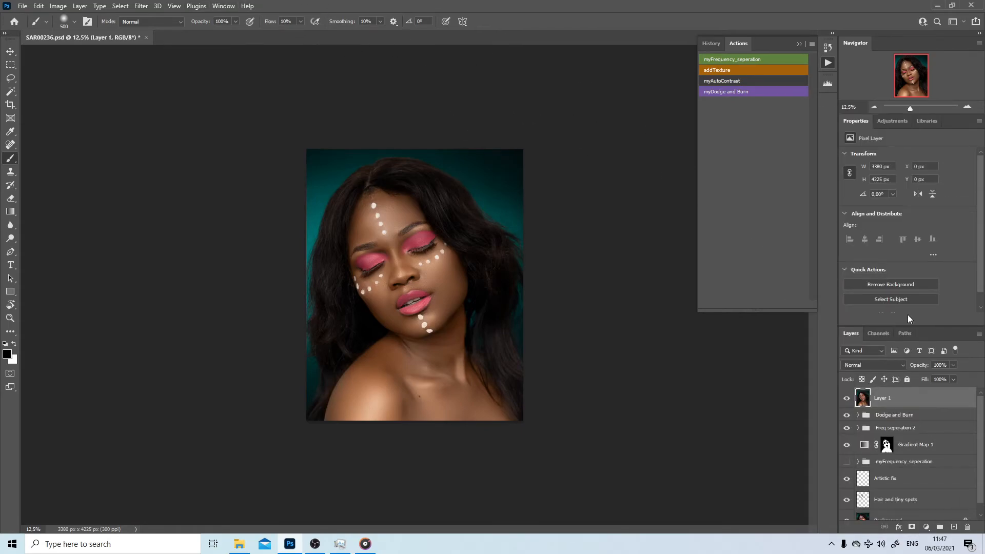
pyautogui.doubleClick(883, 399)
pyautogui.write('Hair fix')
pyautogui.press('Return')
# - Open the Liquify filter on the Hair fix layer
pyautogui.click(228, 6)
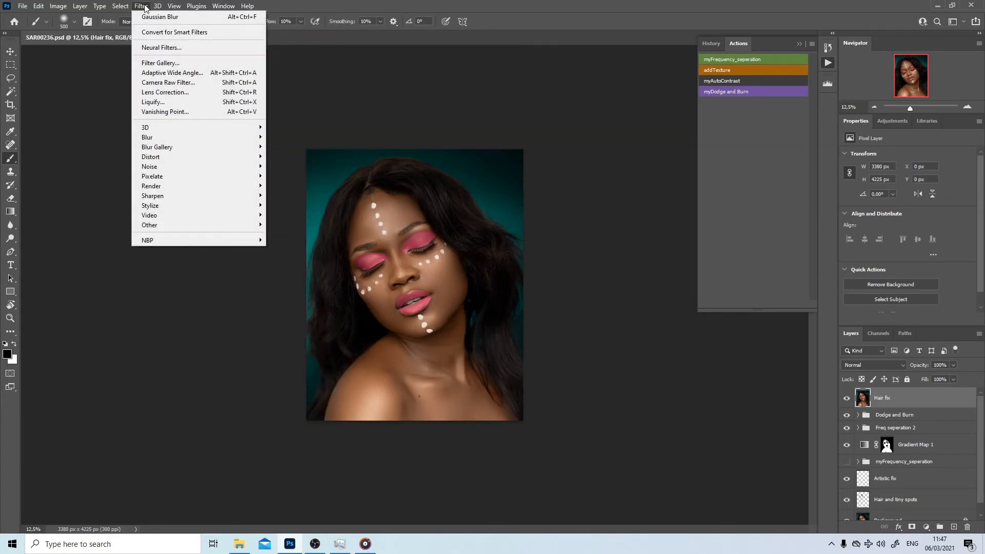
pyautogui.click(145, 8)
pyautogui.click(142, 6)
pyautogui.click(164, 102)
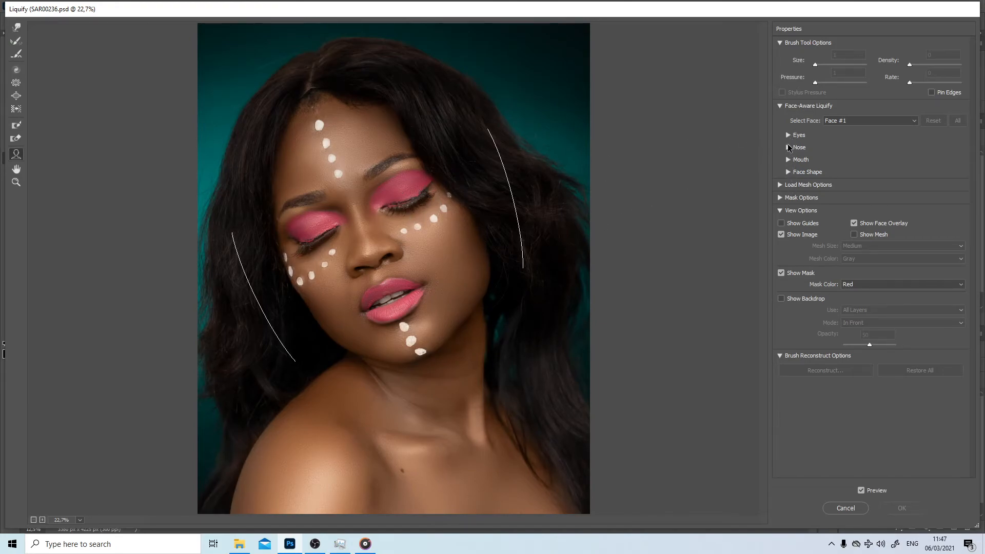
# - Try a chin height of -83 in the Face-Aware Liquify face shape settings and undo it
pyautogui.click(788, 172)
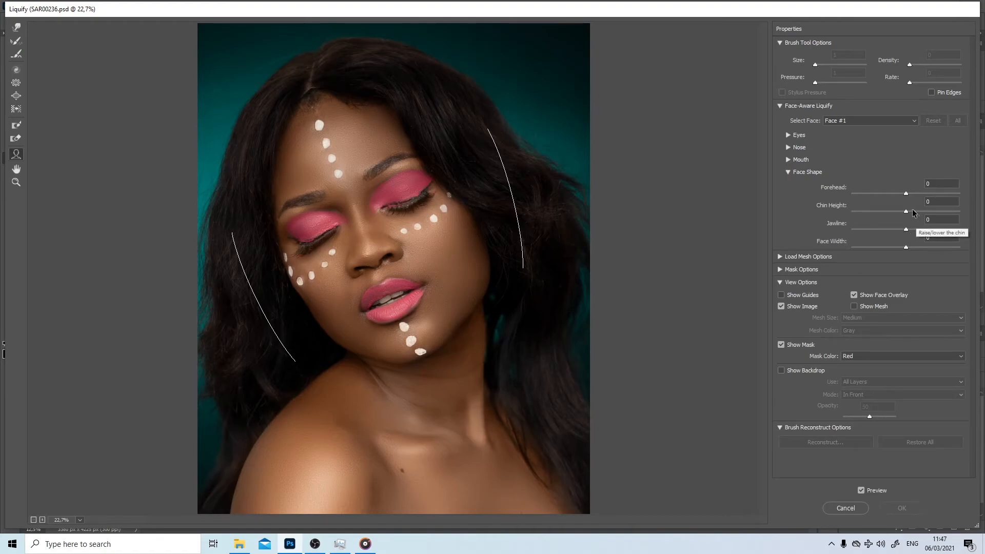
pyautogui.moveTo(906, 211); pyautogui.dragTo(857, 211)
pyautogui.moveTo(958, 221); pyautogui.dragTo(886, 219)
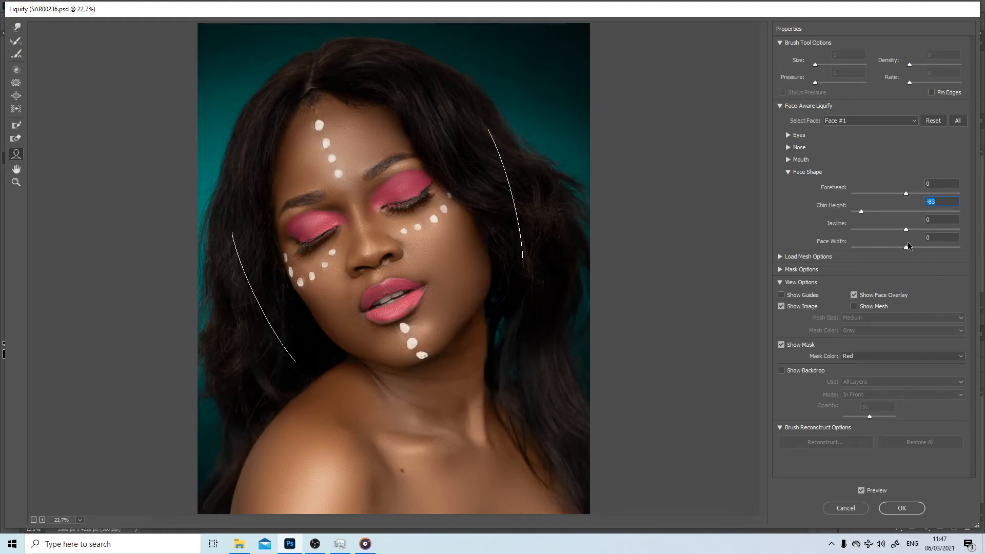
pyautogui.hotkey('ctrl', 'z')
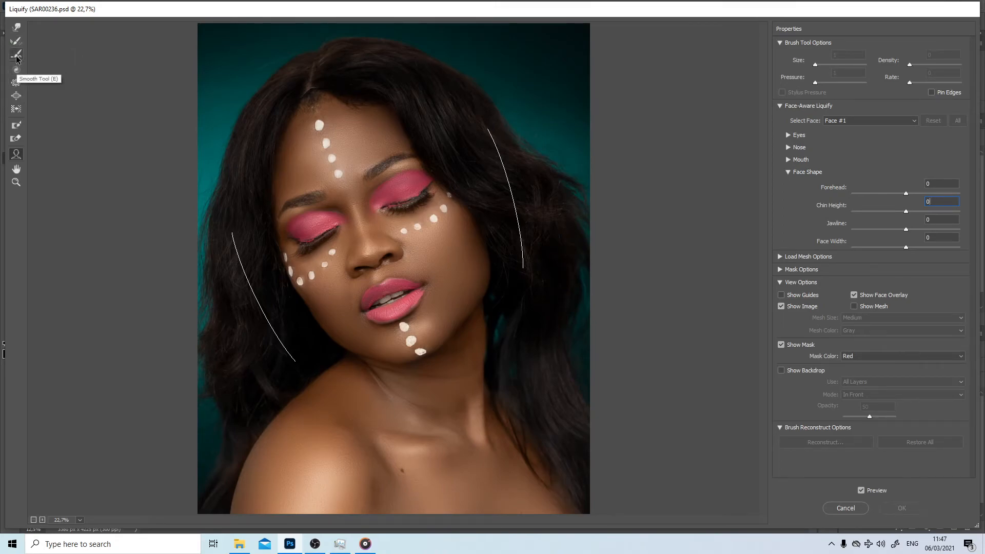
# - Push the hair outline outward beside the forehead with the Forward Warp tool at brush size 1700 to add volume
pyautogui.click(16, 27)
pyautogui.press(']')
pyautogui.press(']')
pyautogui.press(']')
pyautogui.press(']')
pyautogui.press(']')
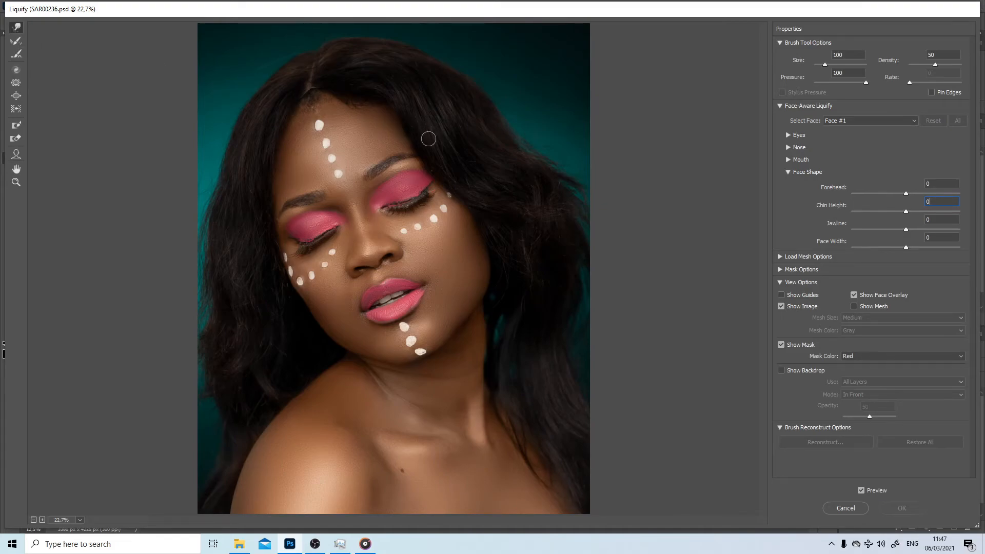
pyautogui.press(']')
pyautogui.press(']')
pyautogui.press(']')
pyautogui.press(']')
pyautogui.press(']')
pyautogui.press(']')
pyautogui.press(']')
pyautogui.press(']')
pyautogui.press(']')
pyautogui.press(']')
pyautogui.press(']')
pyautogui.press(']')
pyautogui.press(']')
pyautogui.press(']')
pyautogui.press(']')
pyautogui.press(']')
pyautogui.press(']')
pyautogui.press(']')
pyautogui.press(']')
pyautogui.press(']')
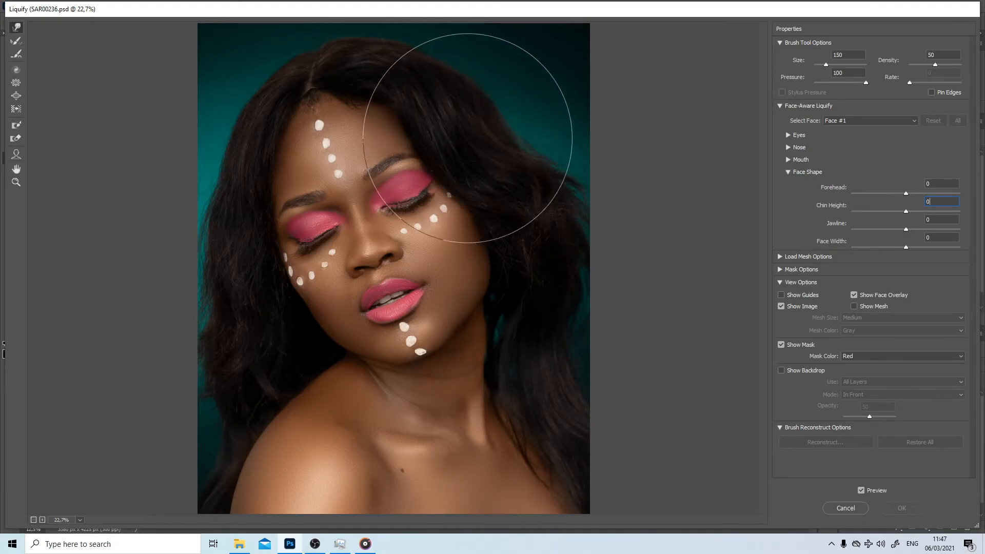
pyautogui.press('[')
pyautogui.press('[')
pyautogui.press('[')
pyautogui.press('[')
pyautogui.press('[')
pyautogui.press('[')
pyautogui.press('[')
pyautogui.press('[')
pyautogui.press('[')
pyautogui.press('[')
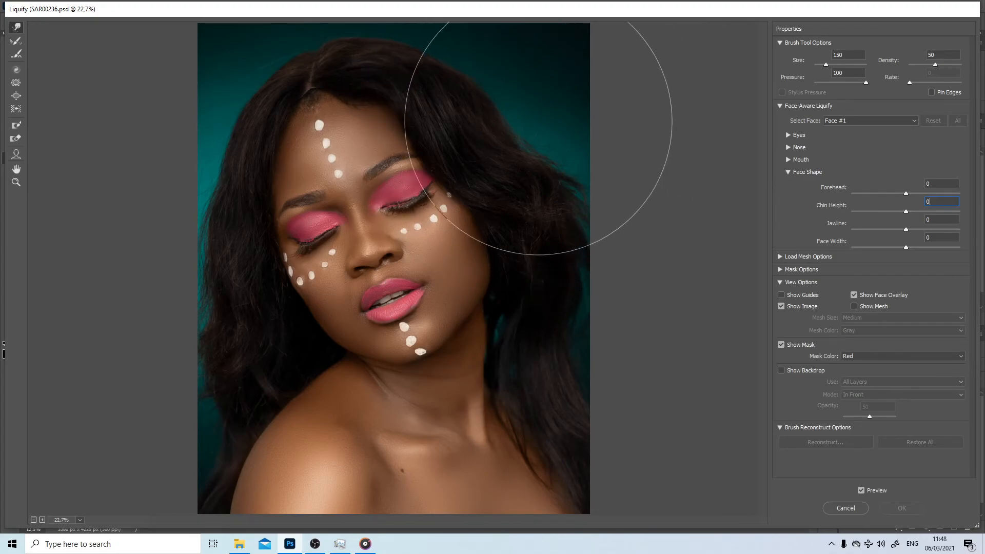
pyautogui.moveTo(517, 118)
pyautogui.mouseDown()
pyautogui.moveTo(523, 103)
pyautogui.moveTo(489, 99)
pyautogui.moveTo(473, 68)
pyautogui.mouseUp()
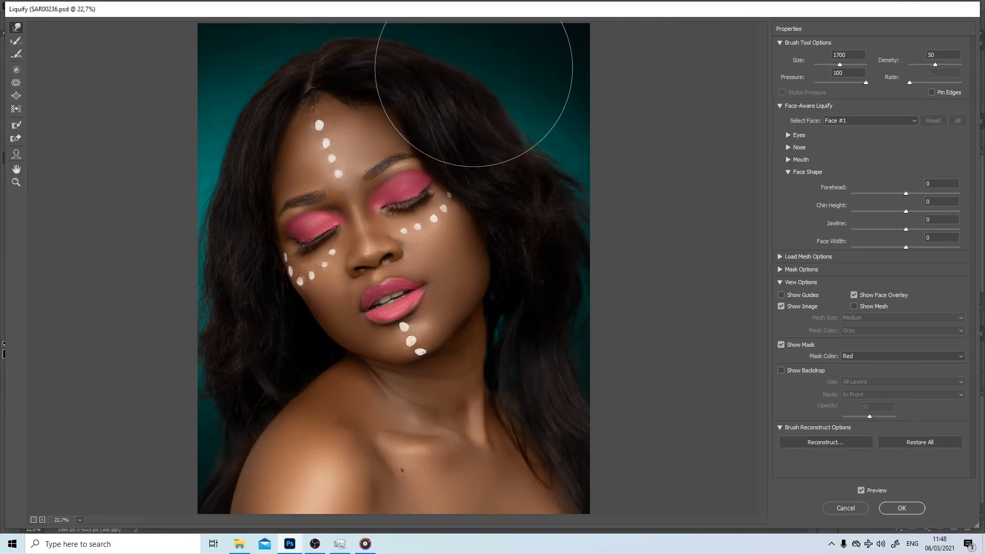
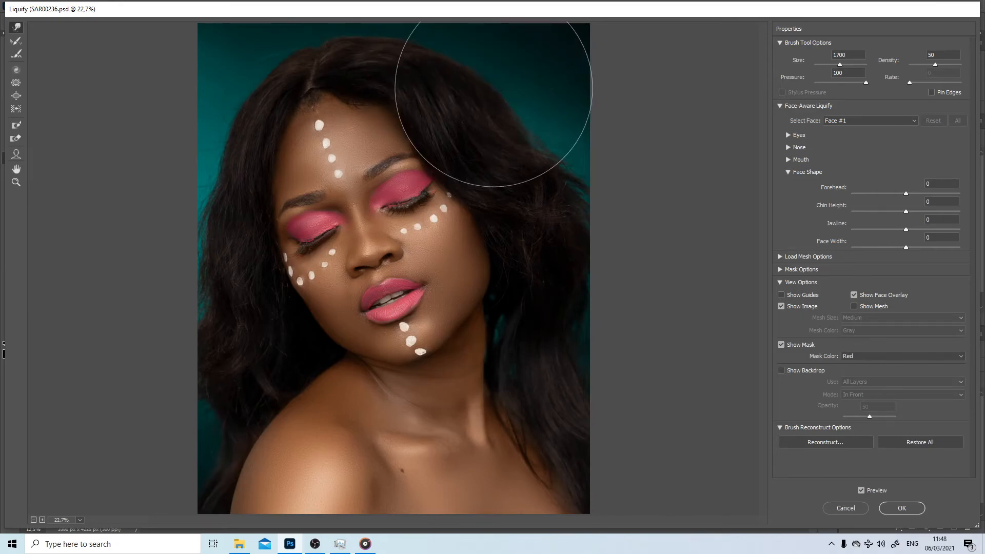
# - Check the hair reshaping with the preview off and on, apply Liquify, and compare the Hair fix layer hidden and shown
pyautogui.click(878, 493)
pyautogui.click(879, 493)
pyautogui.click(878, 493)
pyautogui.click(879, 494)
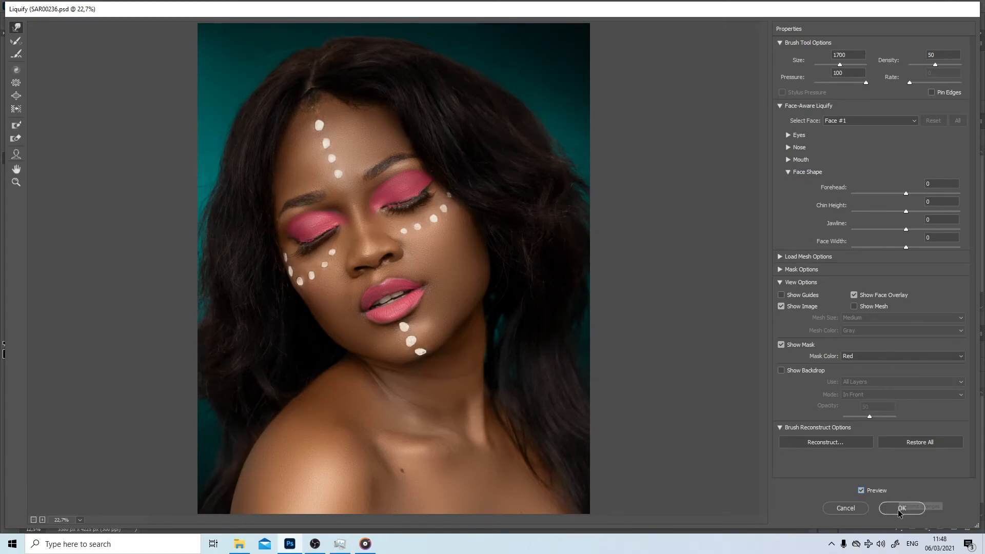
pyautogui.click(896, 510)
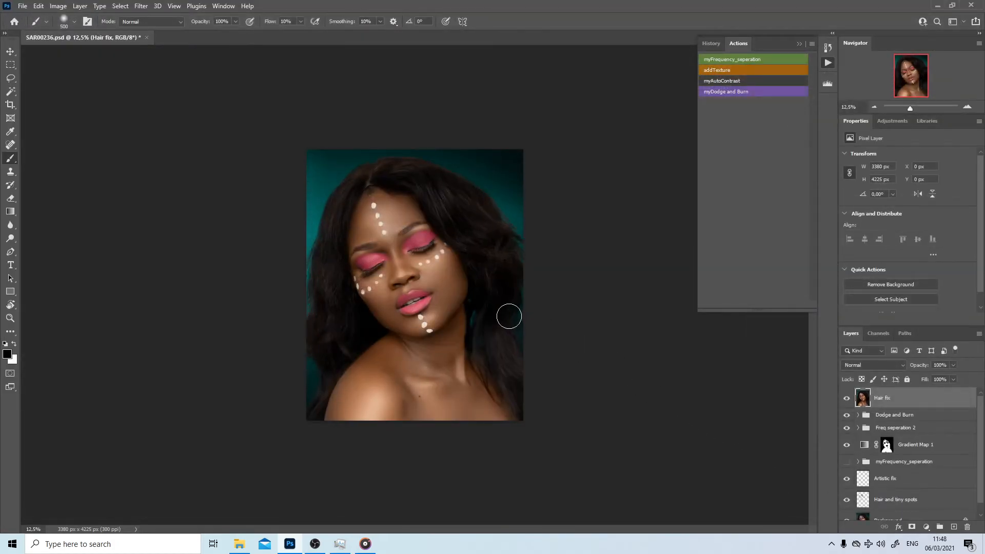
pyautogui.click(847, 400)
pyautogui.click(848, 400)
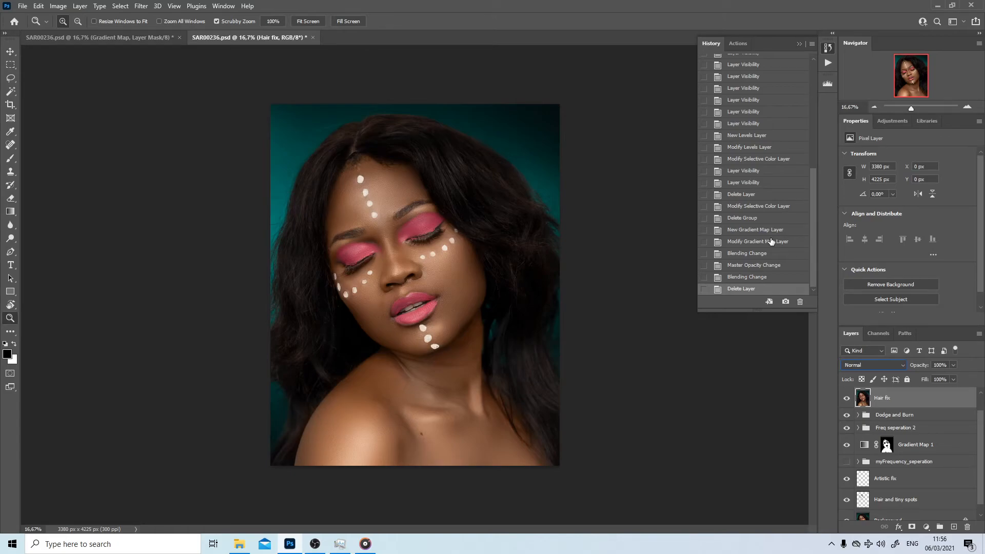
# - Add a Gradient Map adjustment layer above the Hair fix layer and set its dark color stop to purple 6e2592
pyautogui.click(927, 527)
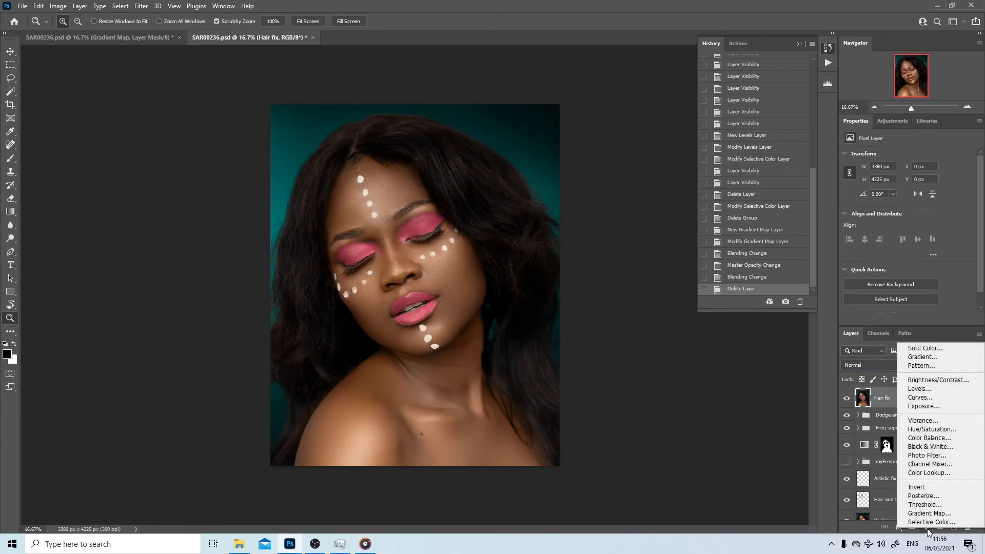
pyautogui.click(929, 515)
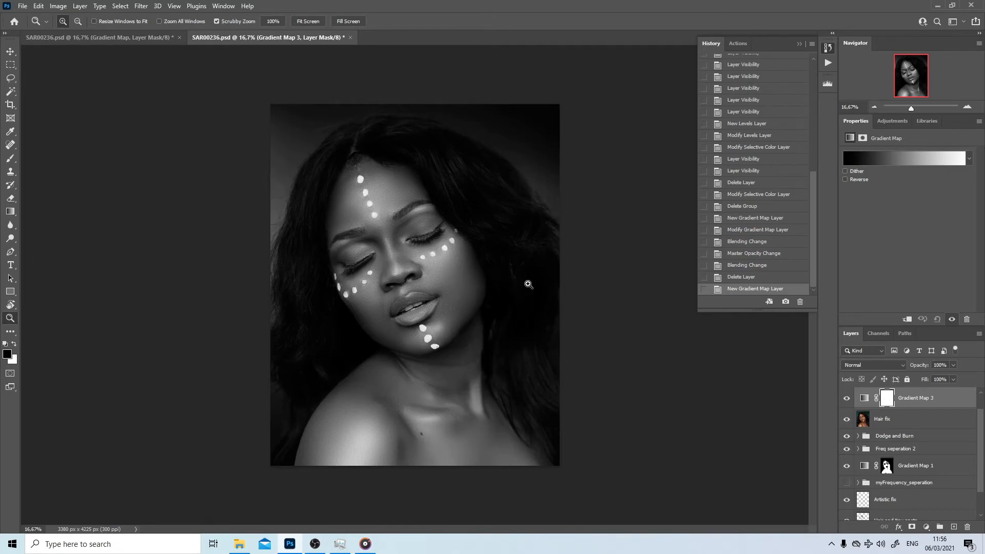
pyautogui.click(849, 159)
pyautogui.click(622, 276)
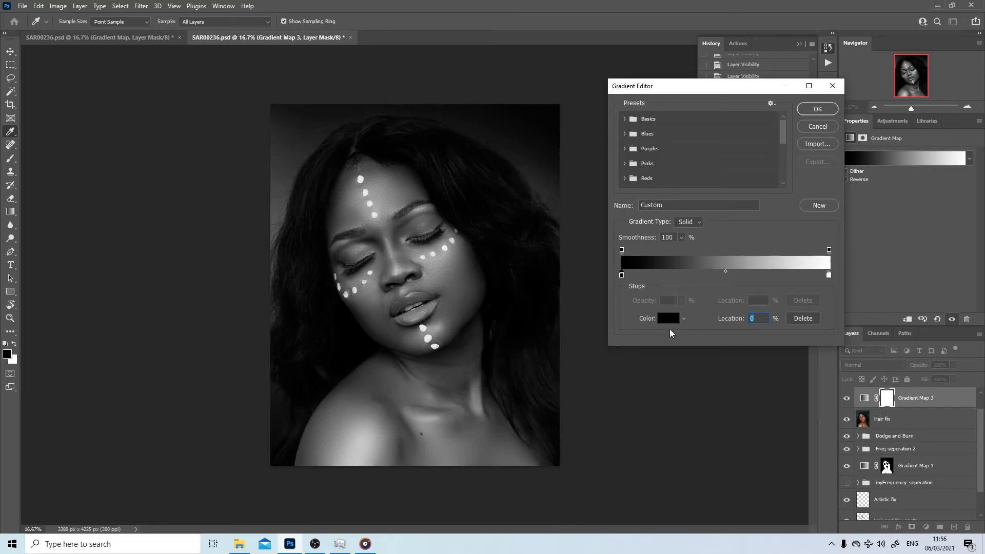
pyautogui.click(669, 320)
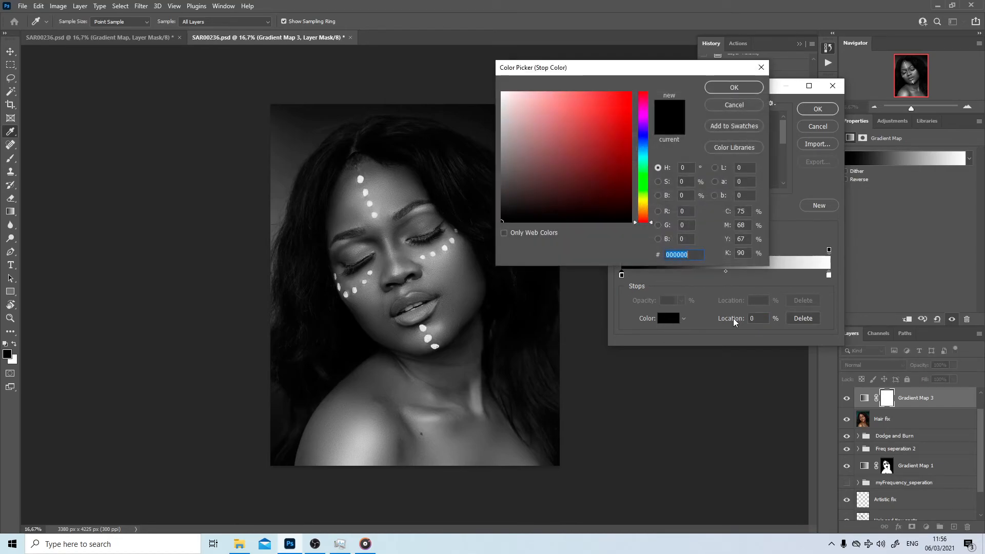
pyautogui.click(644, 119)
pyautogui.click(629, 126)
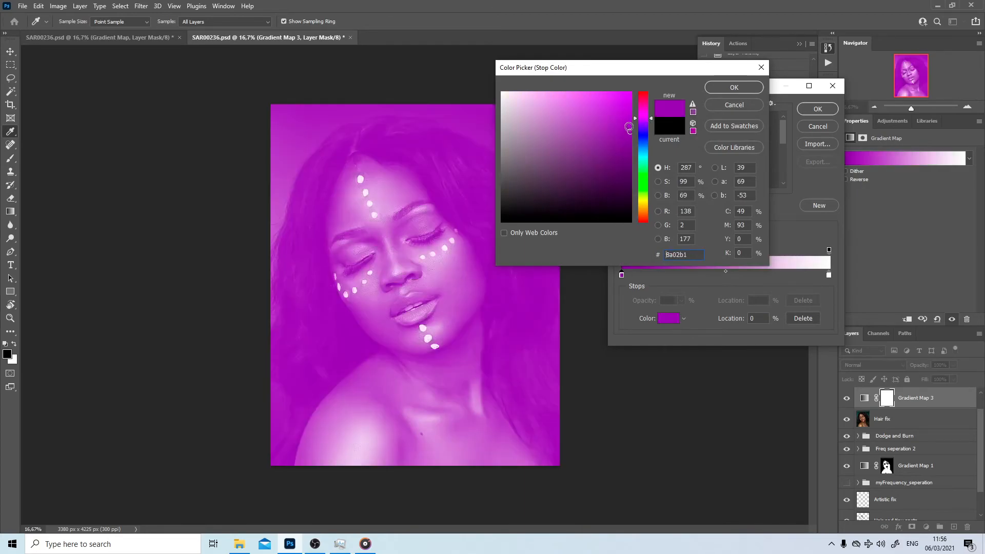
pyautogui.click(628, 122)
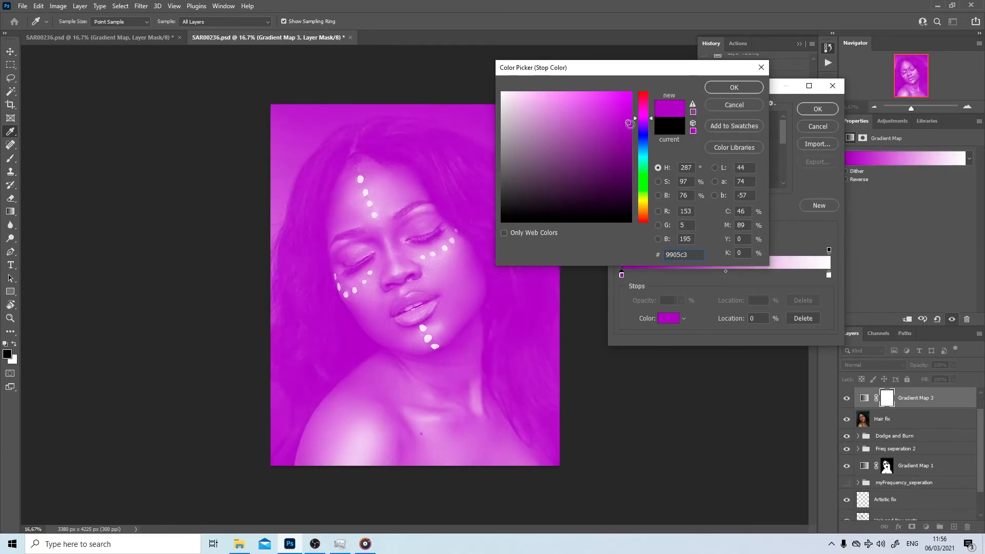
pyautogui.moveTo(699, 255); pyautogui.dragTo(632, 253)
pyautogui.write('6')
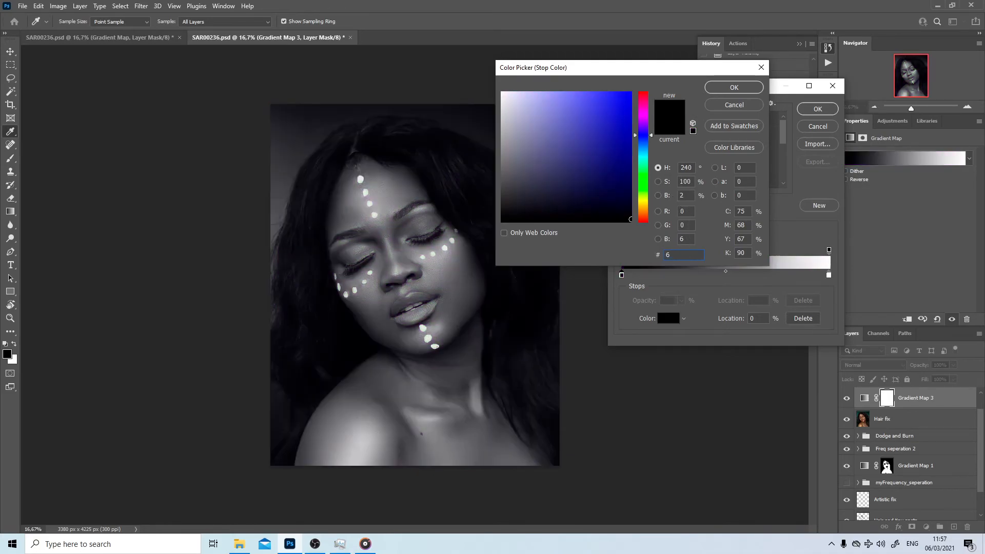
pyautogui.write('e2592')
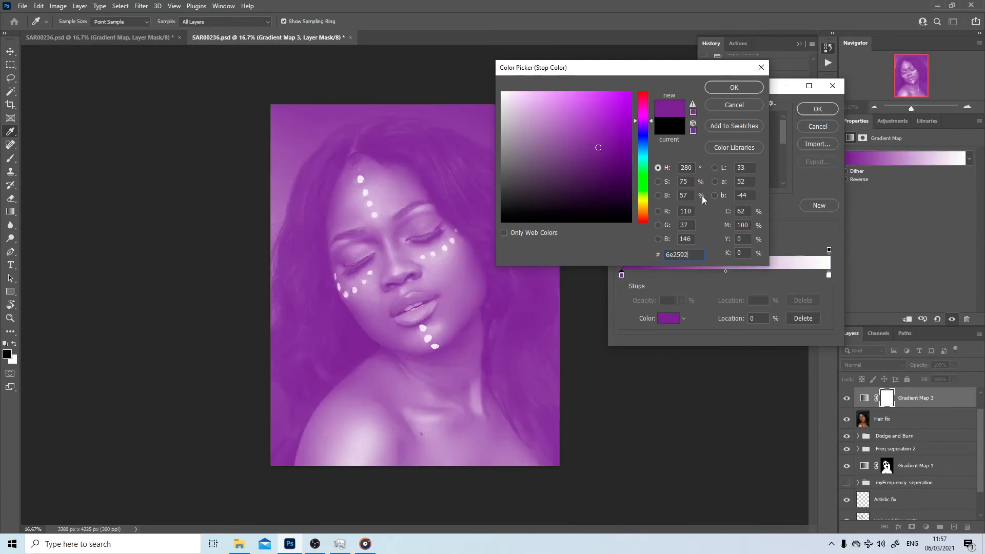
pyautogui.click(719, 89)
# - Set the gradient map's light color stop to blue 151ff5 and accept the gradient
pyautogui.click(829, 274)
pyautogui.click(668, 318)
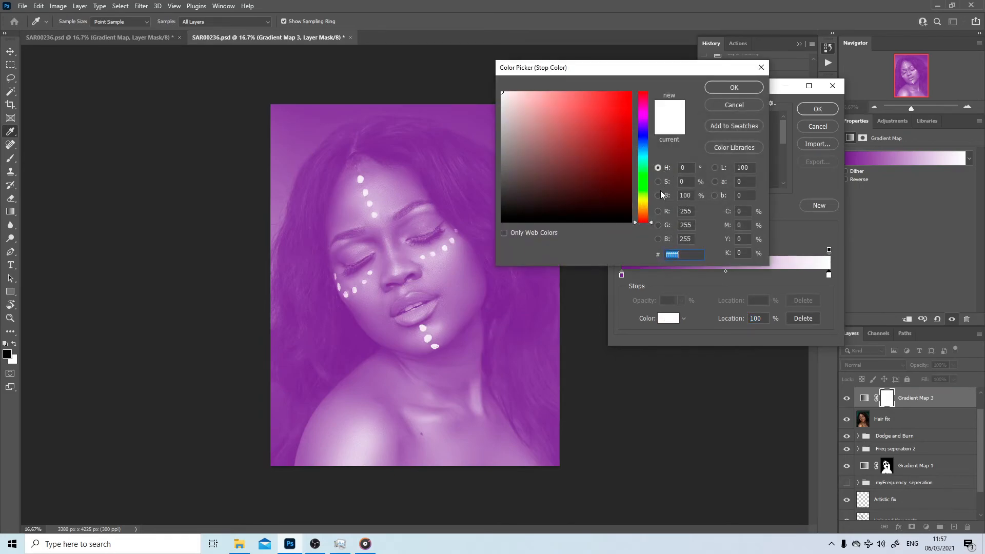
pyautogui.write('151')
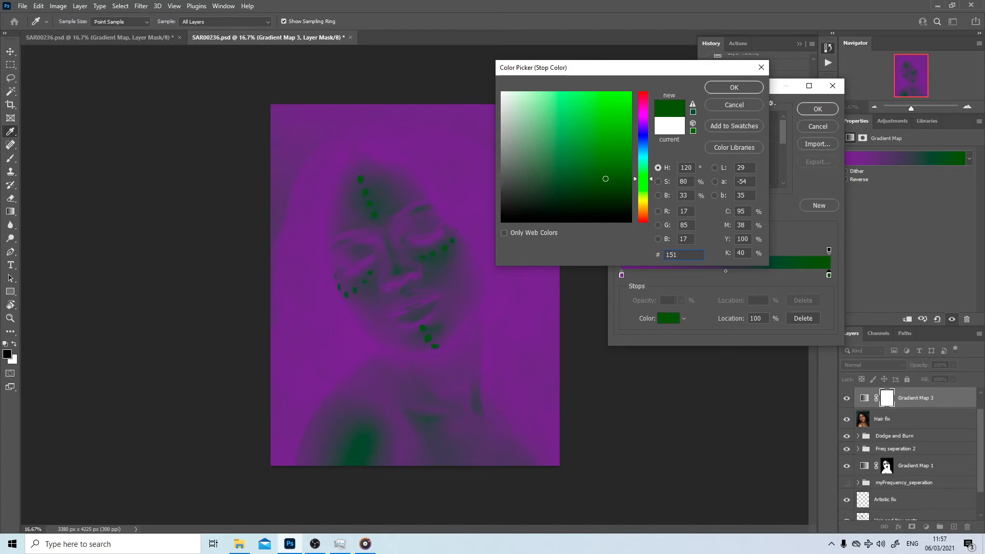
pyautogui.write('ff')
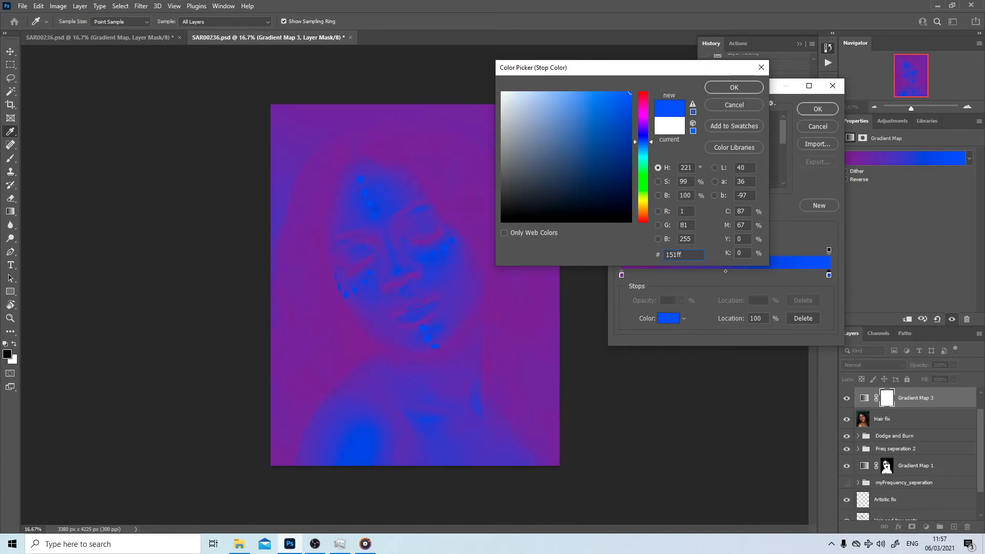
pyautogui.write('5')
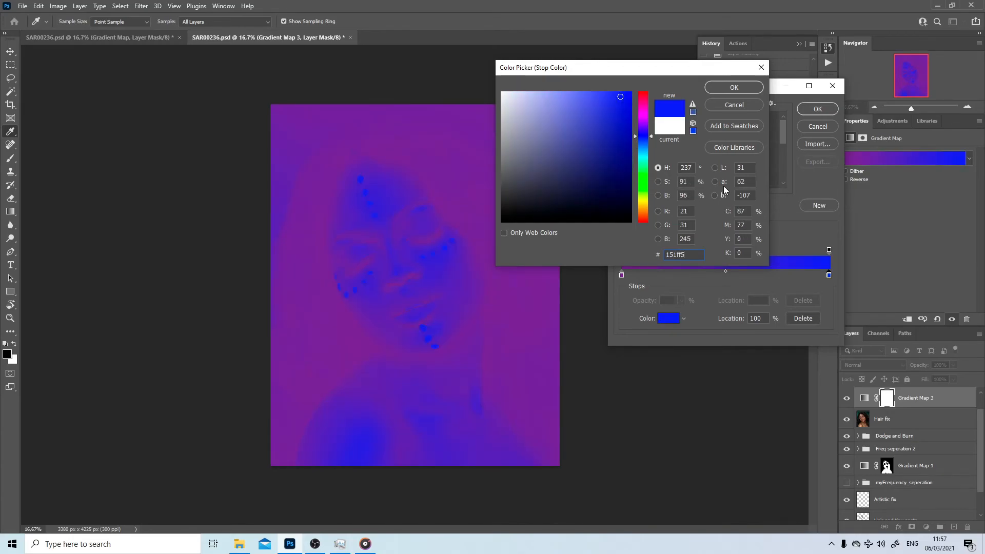
pyautogui.click(725, 91)
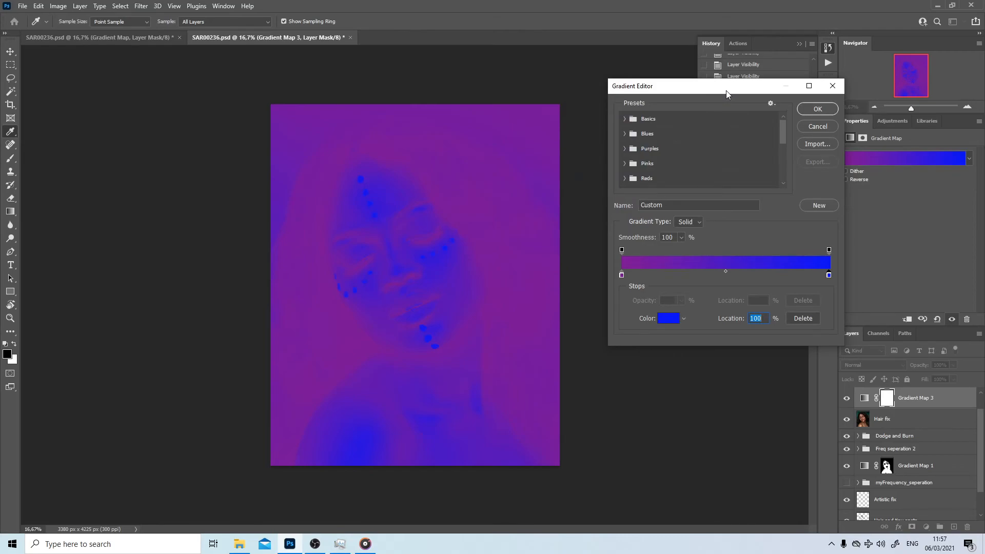
pyautogui.click(818, 110)
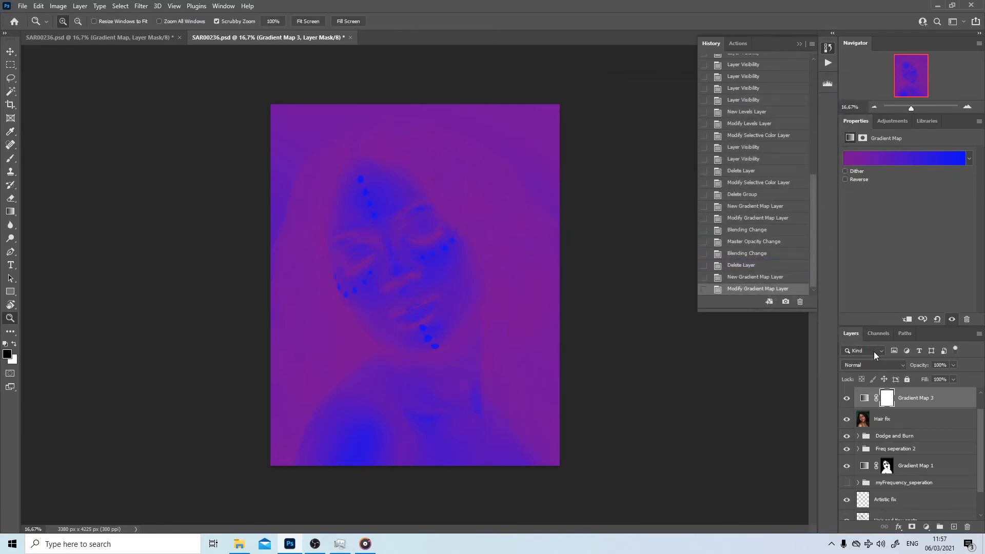
# - Set the Gradient Map 3 layer's blend mode to Color and opacity to 15%, and compare the image with the layer hidden and shown
pyautogui.click(870, 365)
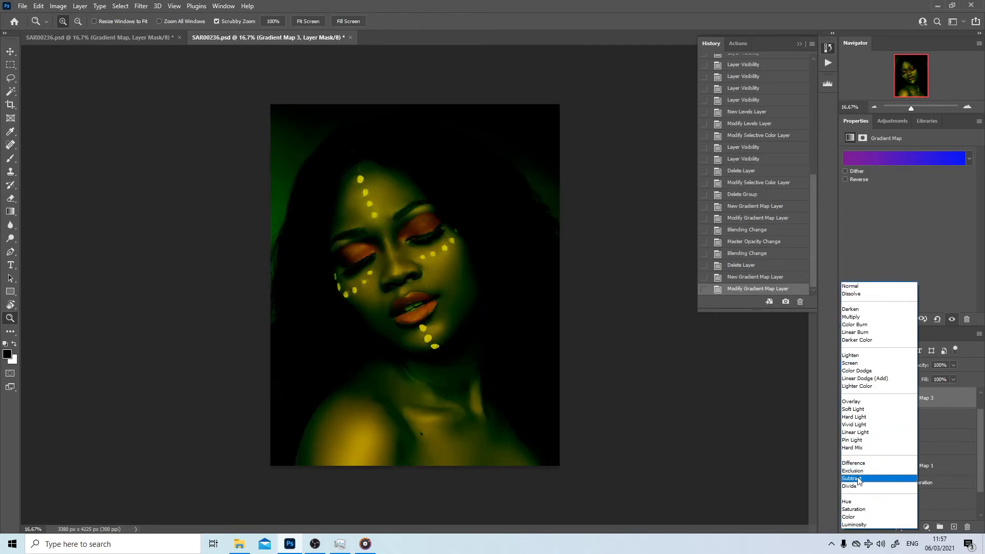
pyautogui.click(852, 517)
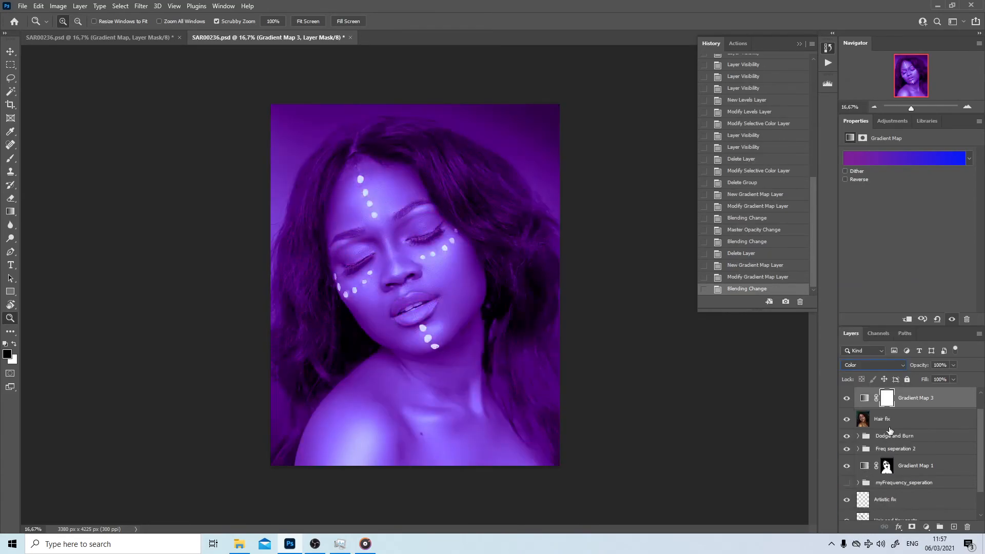
pyautogui.click(948, 363)
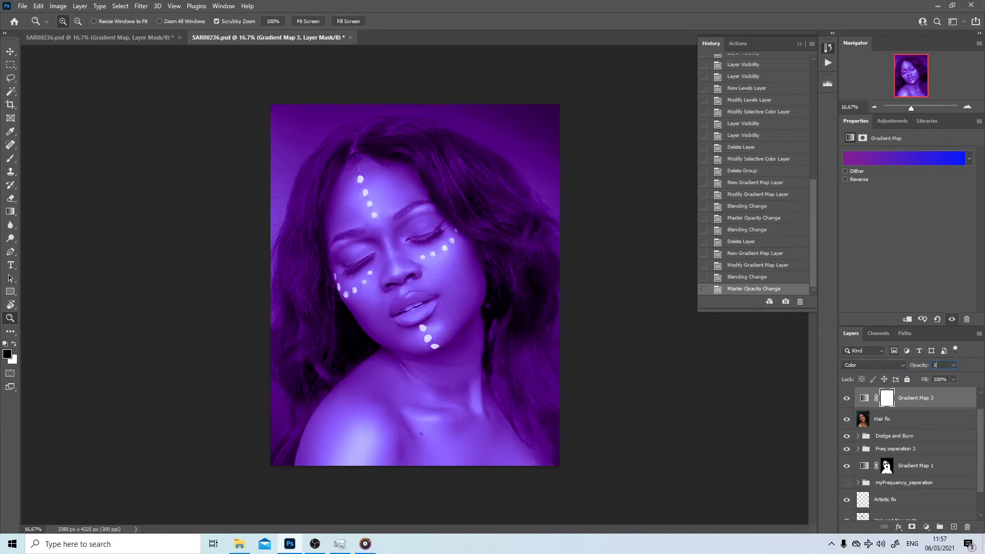
pyautogui.write('15')
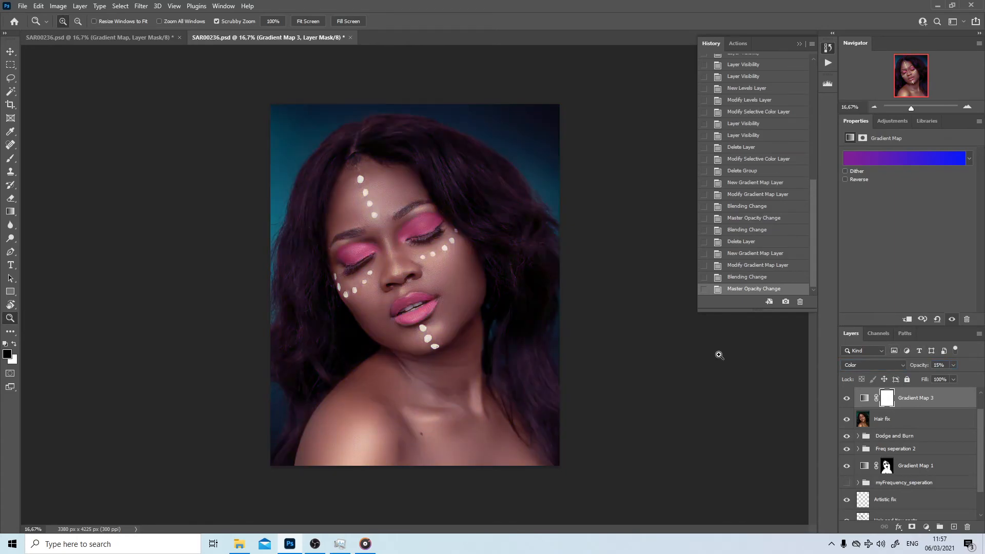
pyautogui.click(847, 399)
pyautogui.click(847, 398)
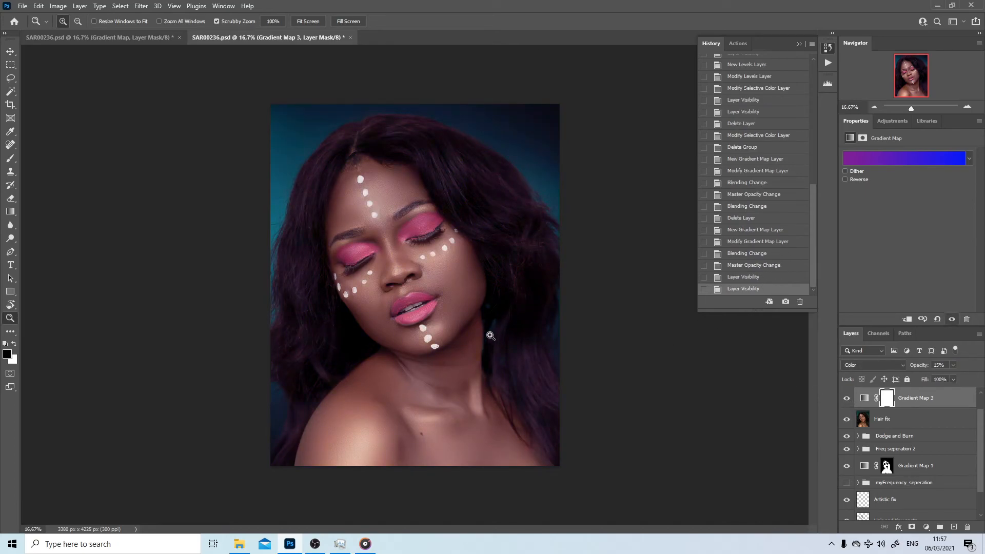
# - Add a Selective Color adjustment layer above Gradient Map 3 and set the cyan of the Reds to -13%
pyautogui.moveTo(504, 347); pyautogui.dragTo(508, 349)
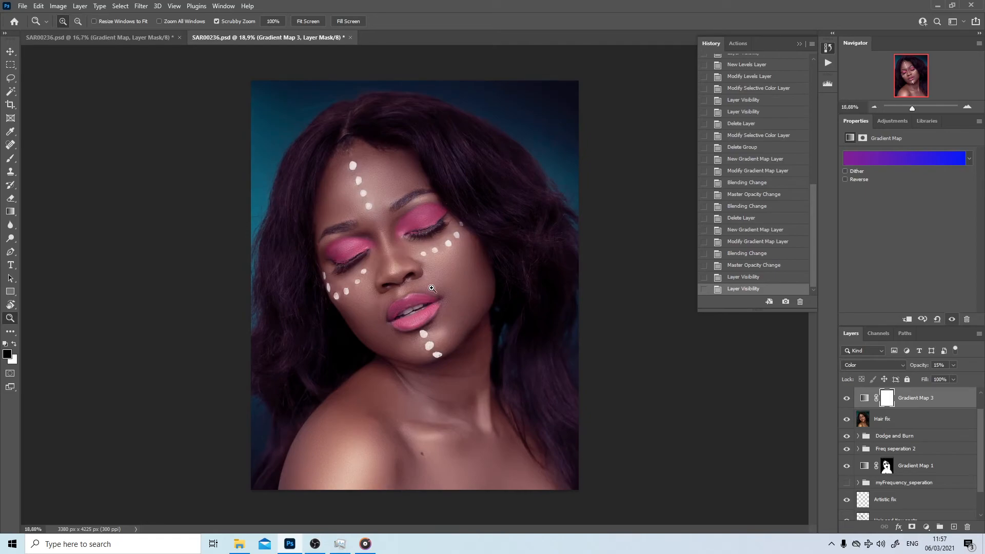
pyautogui.click(927, 527)
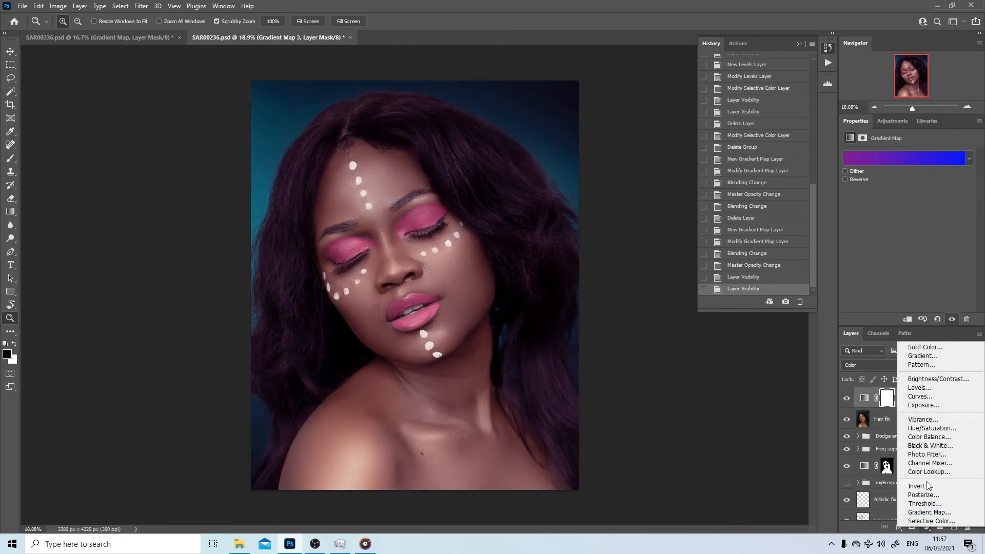
pyautogui.click(925, 521)
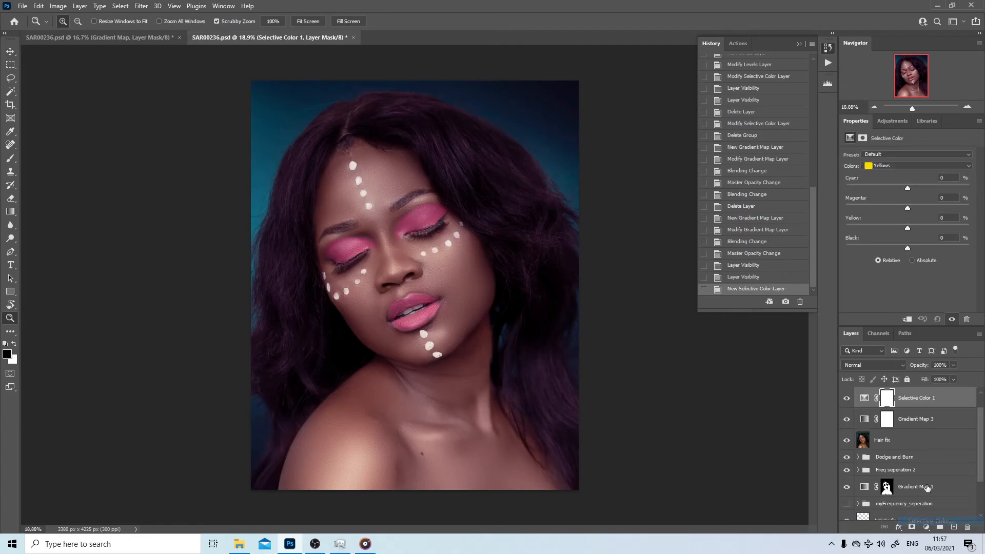
pyautogui.click(900, 166)
pyautogui.click(902, 174)
pyautogui.moveTo(908, 190); pyautogui.dragTo(899, 190)
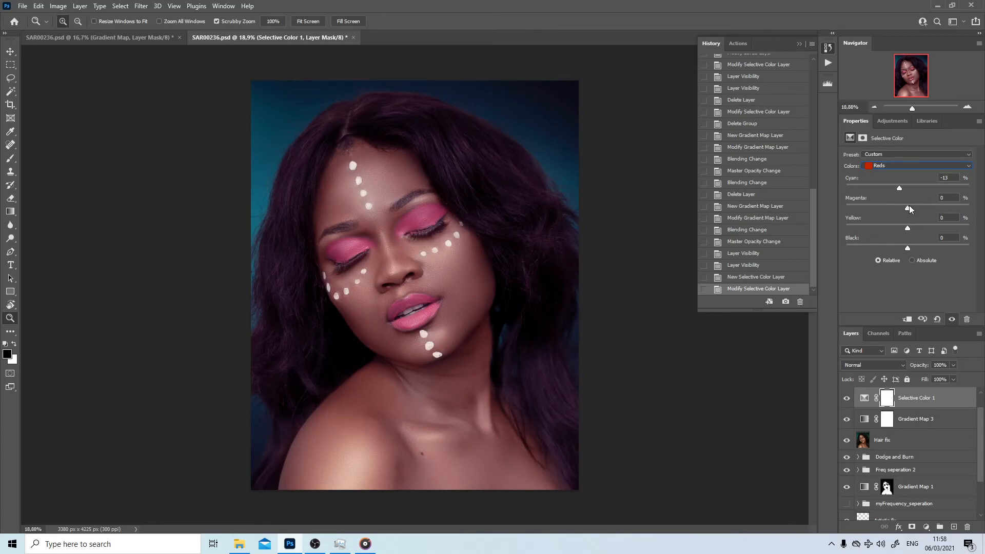
# - Try magenta and yellow shifts in the Reds and slightly raise their black to refine the skin tone
pyautogui.moveTo(923, 206); pyautogui.dragTo(903, 206)
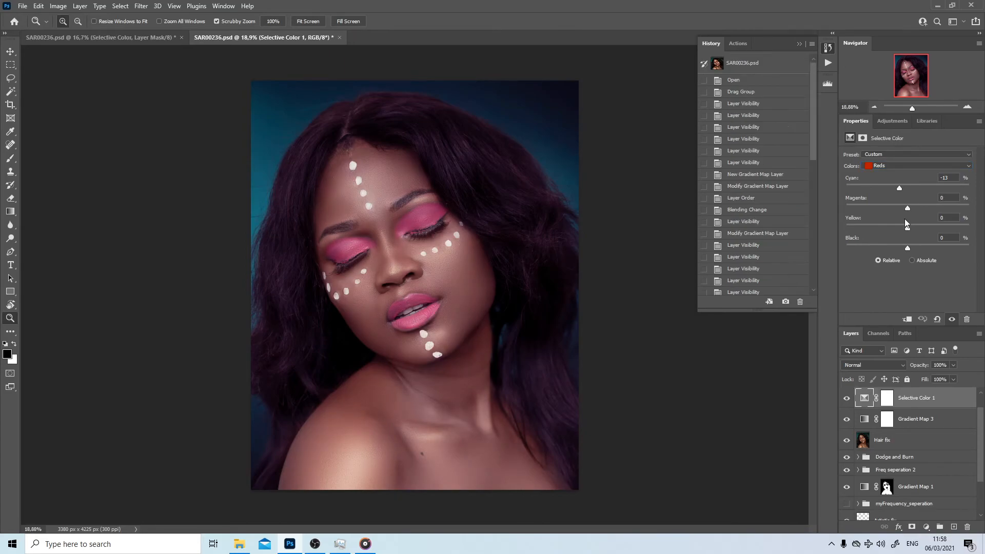
pyautogui.moveTo(910, 229); pyautogui.dragTo(864, 237)
pyautogui.moveTo(931, 230); pyautogui.dragTo(920, 249)
# - Try cyan changes in the Yellows of the Selective Color adjustment and set the value to +2%
pyautogui.click(892, 165)
pyautogui.click(892, 175)
pyautogui.moveTo(908, 189); pyautogui.dragTo(846, 189)
pyautogui.click(902, 165)
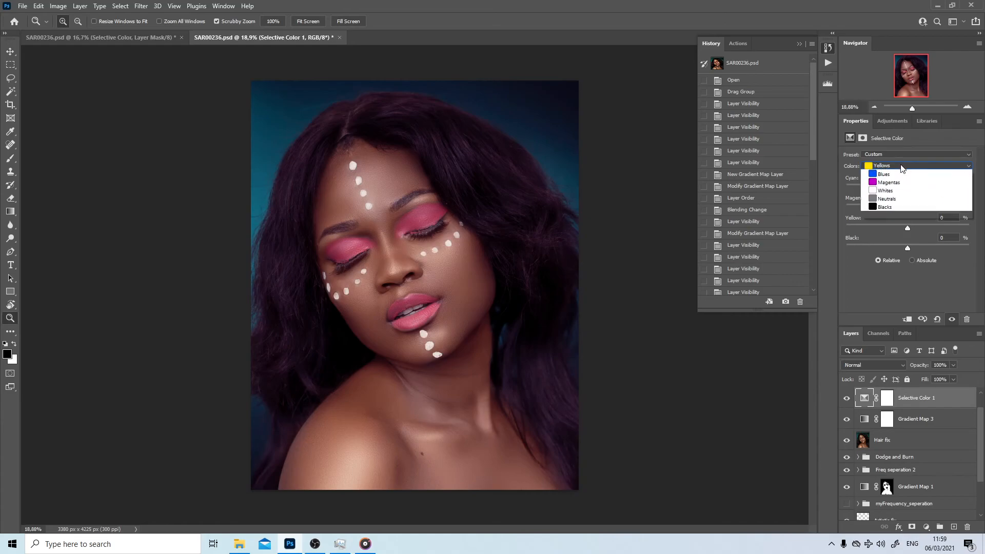
pyautogui.click(901, 165)
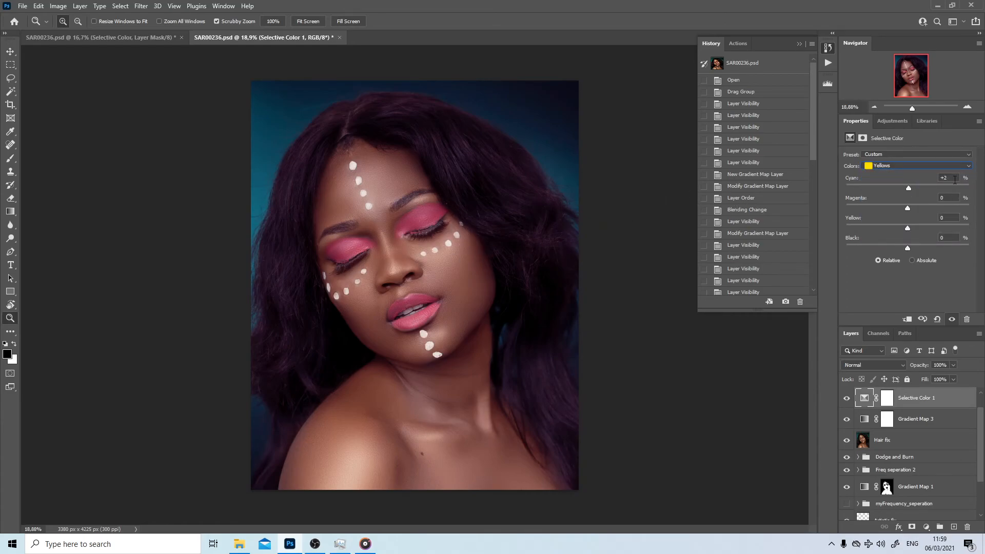
# - Set the Greens of the Selective Color adjustment to cyan -33% and magenta -4%
pyautogui.click(909, 163)
pyautogui.click(903, 178)
pyautogui.click(893, 165)
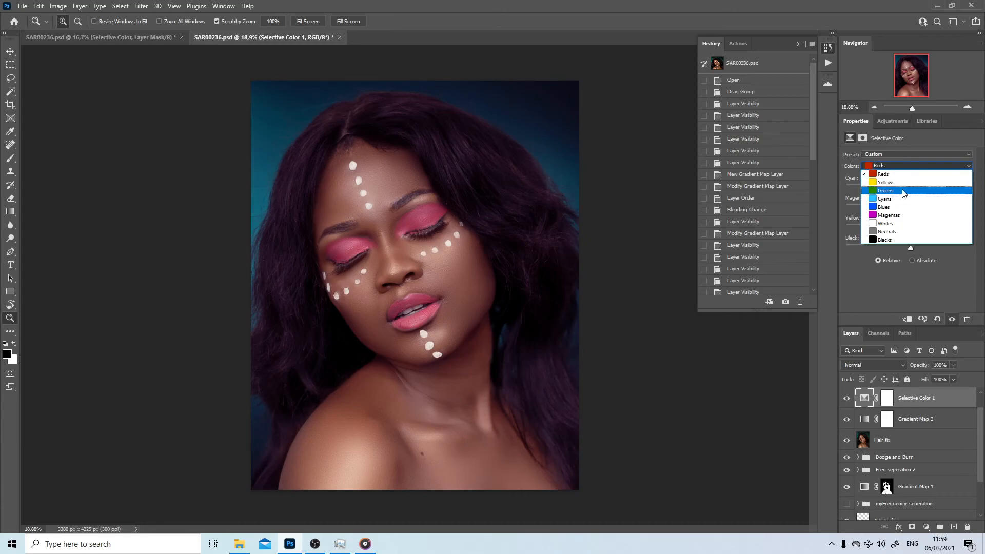
pyautogui.click(905, 191)
pyautogui.moveTo(911, 185); pyautogui.dragTo(903, 211)
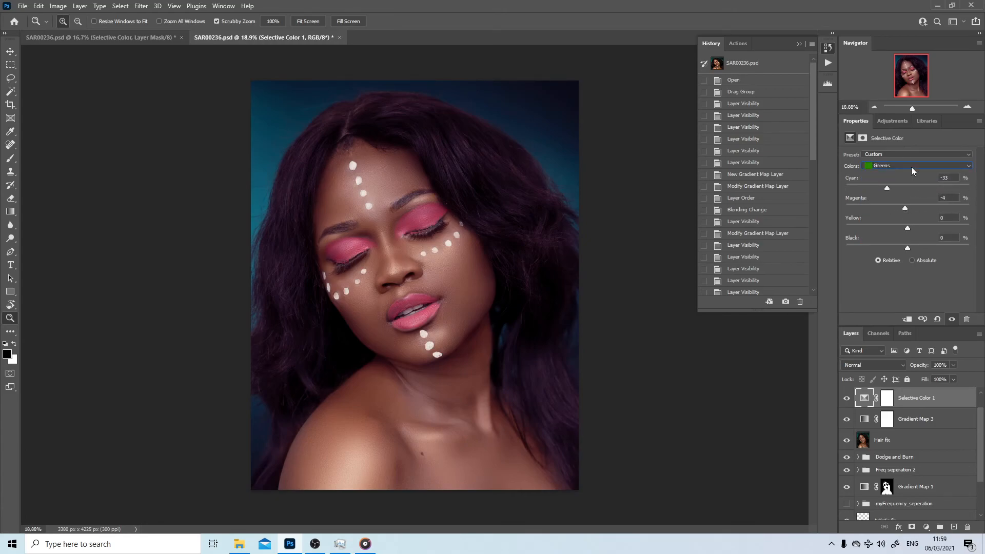
# - Shift the background's blue tones in the Selective Color adjustment by raising cyan and black and lowering yellow
pyautogui.click(912, 167)
pyautogui.click(907, 206)
pyautogui.moveTo(908, 187); pyautogui.dragTo(916, 208)
pyautogui.moveTo(904, 231); pyautogui.dragTo(871, 236)
pyautogui.moveTo(908, 248); pyautogui.dragTo(928, 248)
# - Group the Selective Color 1 and Gradient Map 3 layers
pyautogui.keyDown('shift'); pyautogui.click(921, 427); pyautogui.keyUp('shift')
pyautogui.hotkey('ctrl', 'g')
pyautogui.scroll(1, 888, 390)
pyautogui.doubleClick(889, 404)
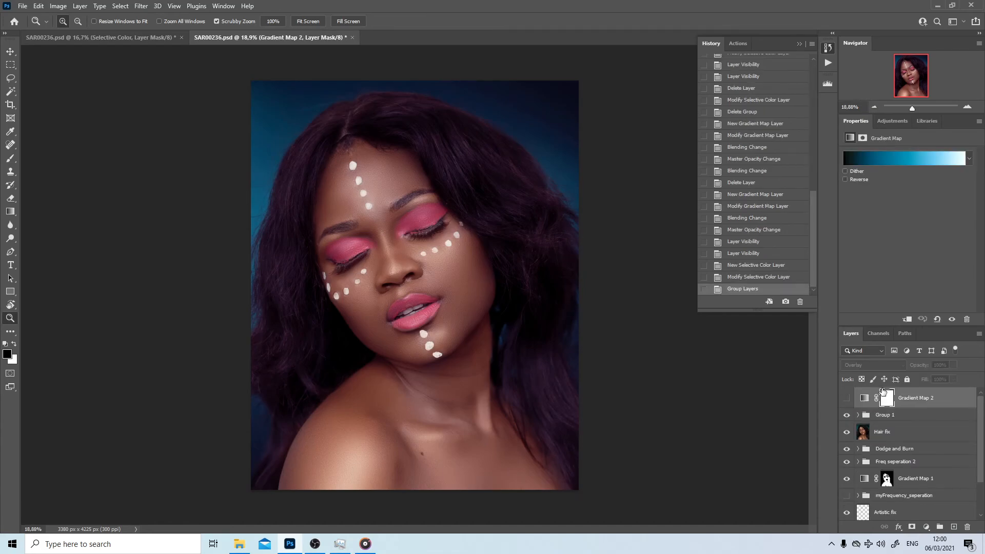
pyautogui.press('Escape')
# - Delete the hidden Gradient Map 2 layer and rename the new color grading group as CG
pyautogui.moveTo(919, 397); pyautogui.dragTo(966, 526)
pyautogui.doubleClick(886, 395)
pyautogui.write('CG')
pyautogui.press('Return')
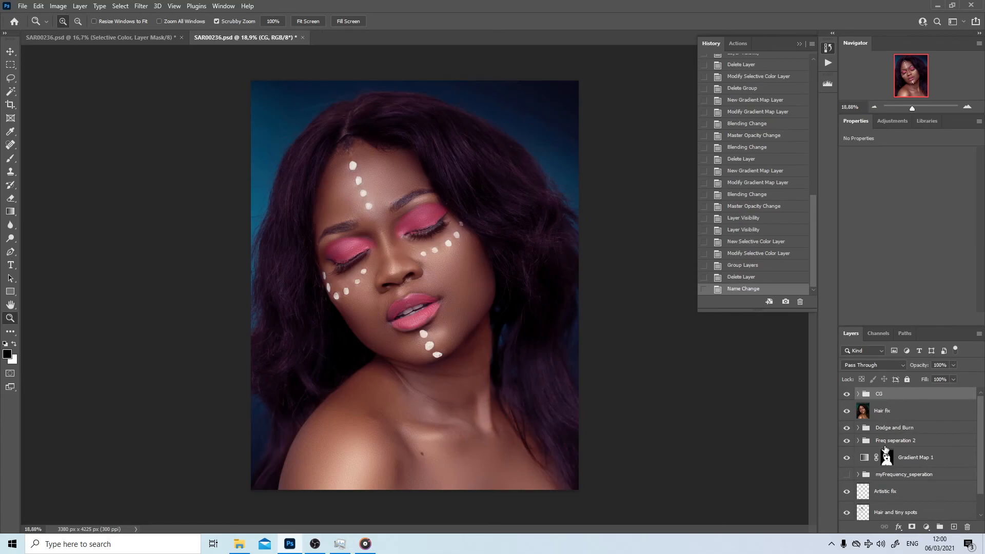
# - Add a Curves adjustment layer above the CG group with one highlight point and a shadow point at input 65, output 66
pyautogui.click(927, 527)
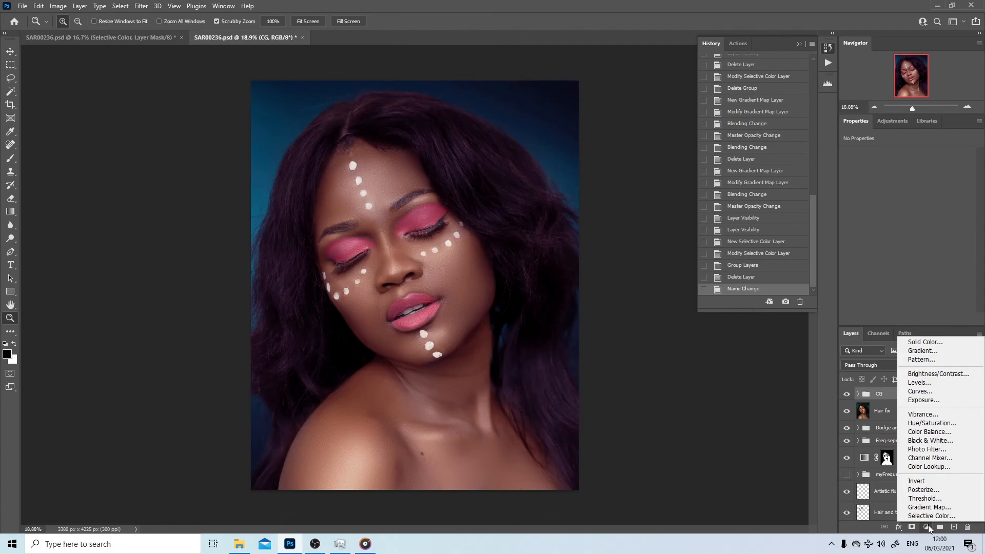
pyautogui.click(913, 393)
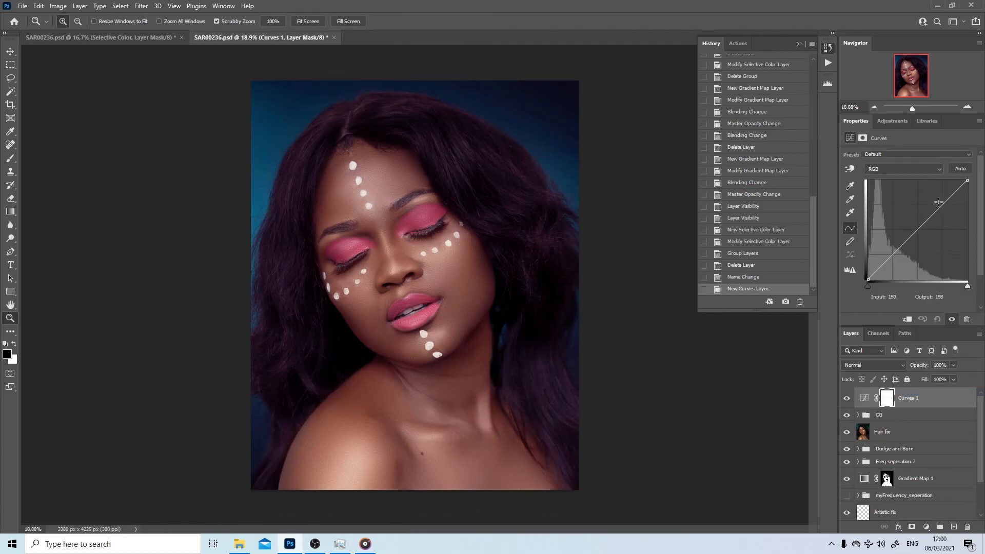
pyautogui.moveTo(939, 208); pyautogui.dragTo(940, 205)
pyautogui.click(894, 254)
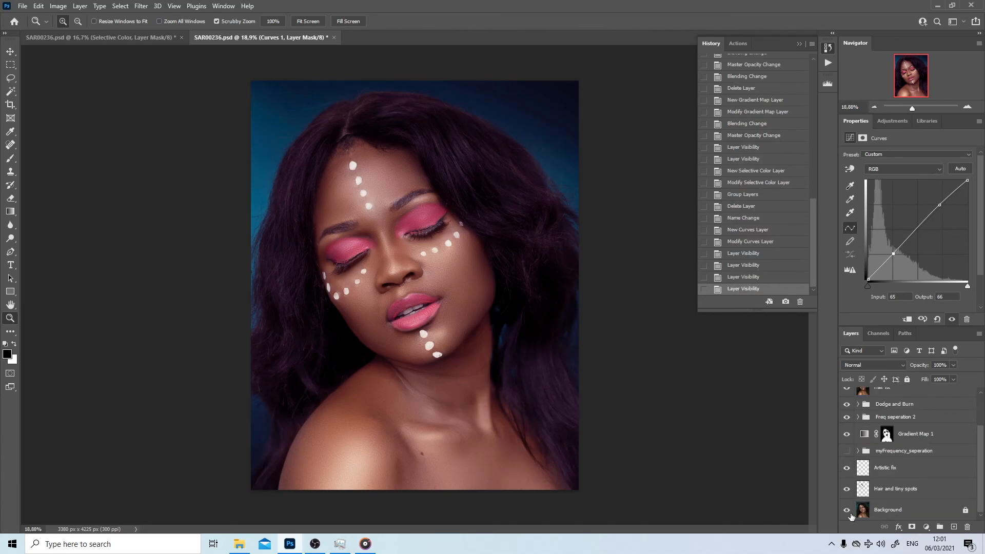
# - Compare the original Background layer alone with the full retouch, including a close view of the face
pyautogui.click(847, 510)
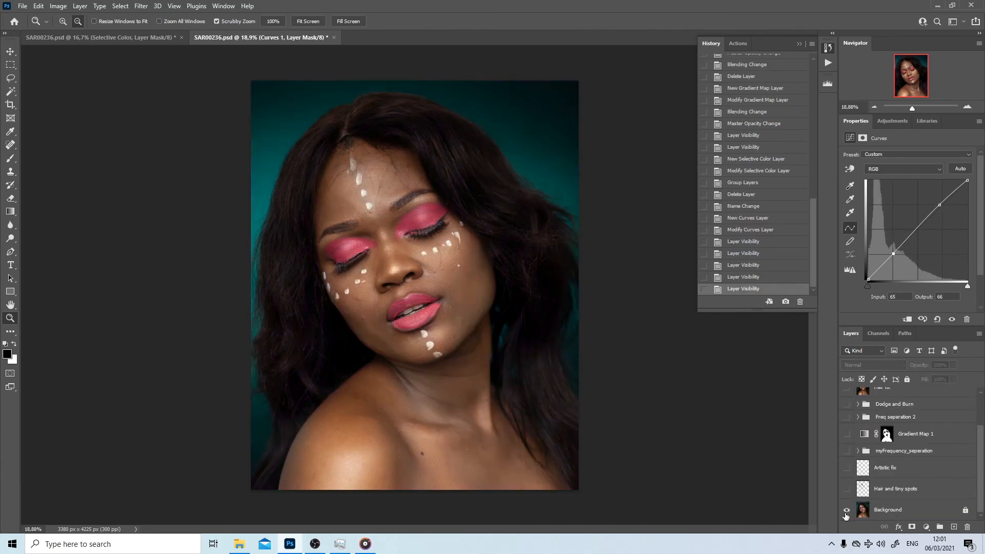
pyautogui.click(847, 510)
pyautogui.keyDown('alt'); pyautogui.click(846, 511); pyautogui.keyUp('alt')
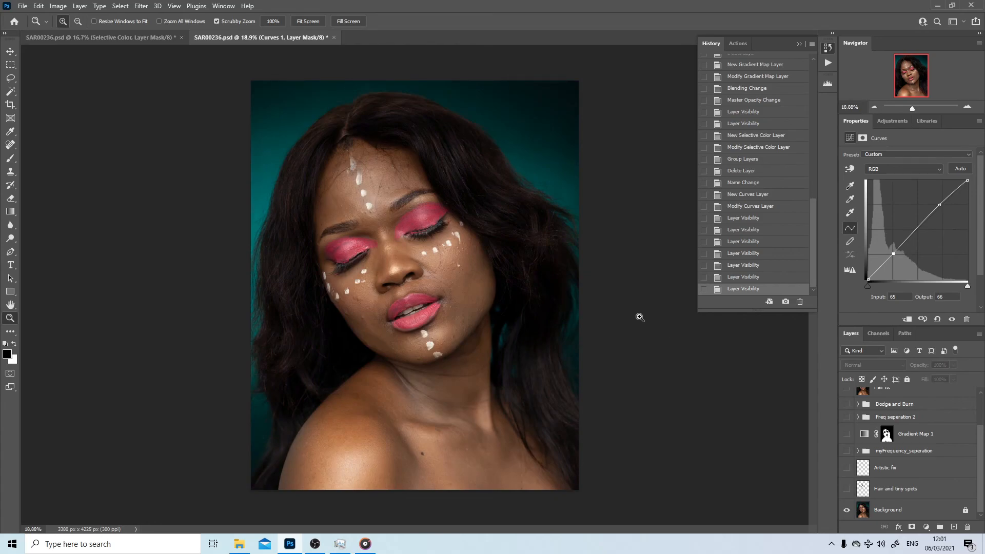
pyautogui.moveTo(463, 243); pyautogui.dragTo(489, 241)
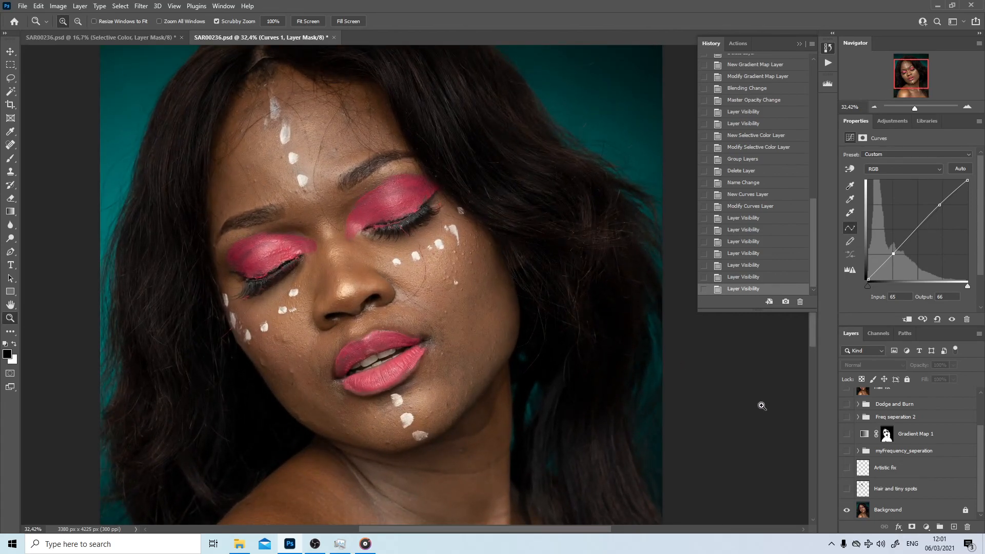
pyautogui.keyDown('alt'); pyautogui.click(848, 510); pyautogui.keyUp('alt')
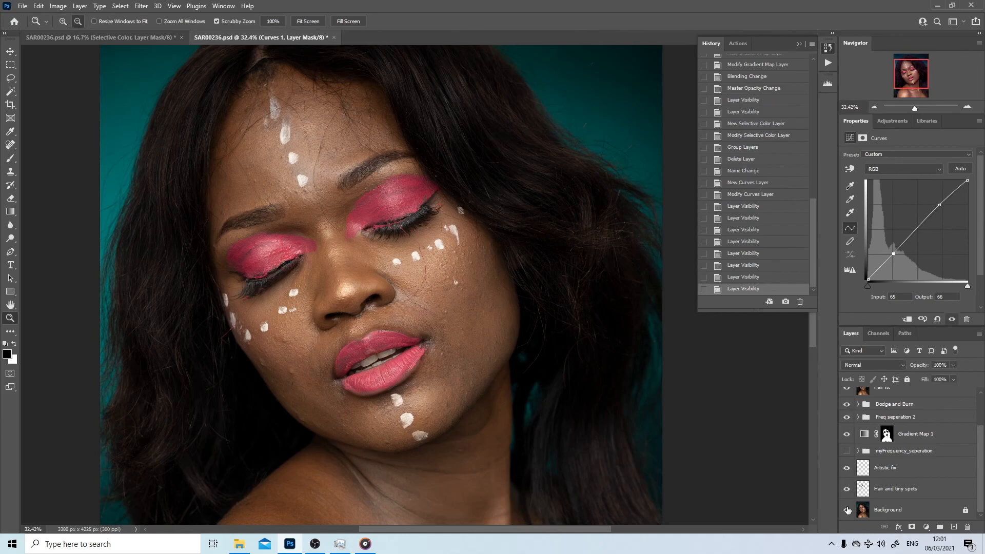
pyautogui.moveTo(616, 435); pyautogui.dragTo(591, 434)
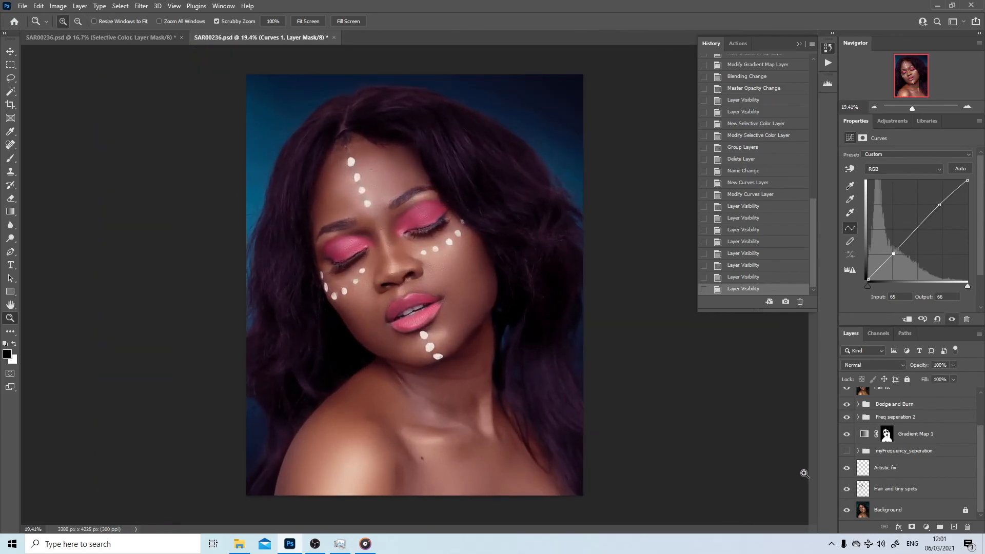
# - Isolate the Background layer and show Hair and tiny spots, Artistic fix, the first frequency separation group and Gradient Map 1 one by one
pyautogui.keyDown('alt'); pyautogui.click(849, 510); pyautogui.keyUp('alt')
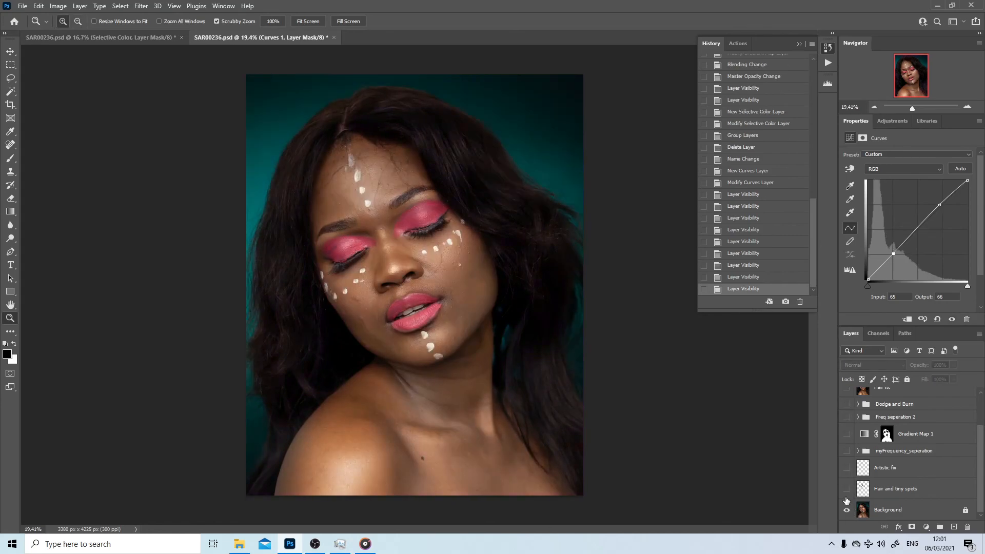
pyautogui.click(515, 292)
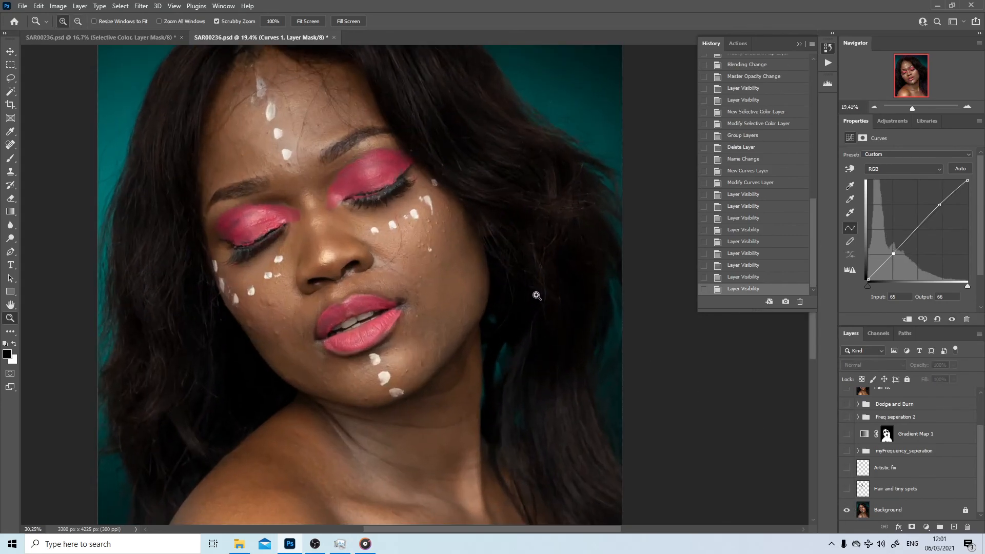
pyautogui.scroll(2, 390, 245)
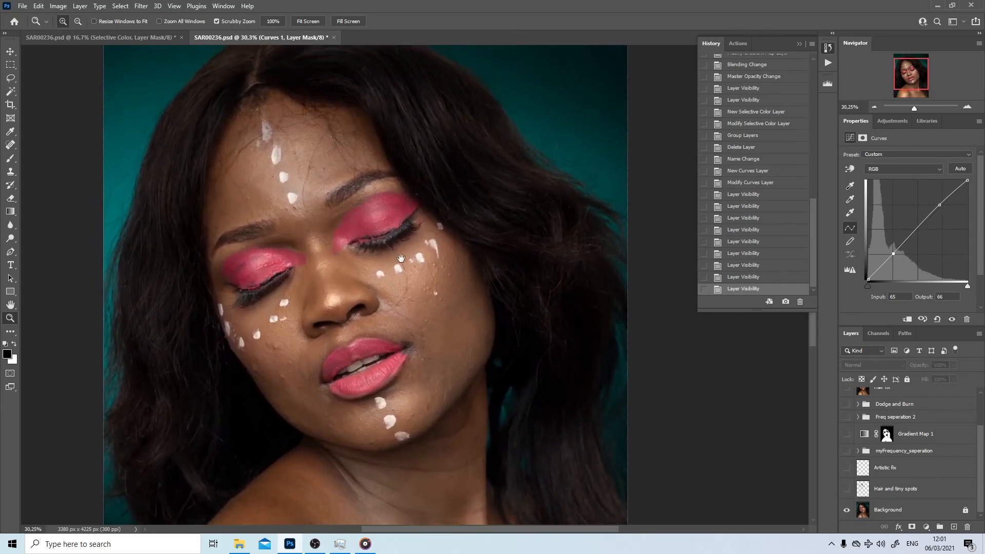
pyautogui.click(847, 488)
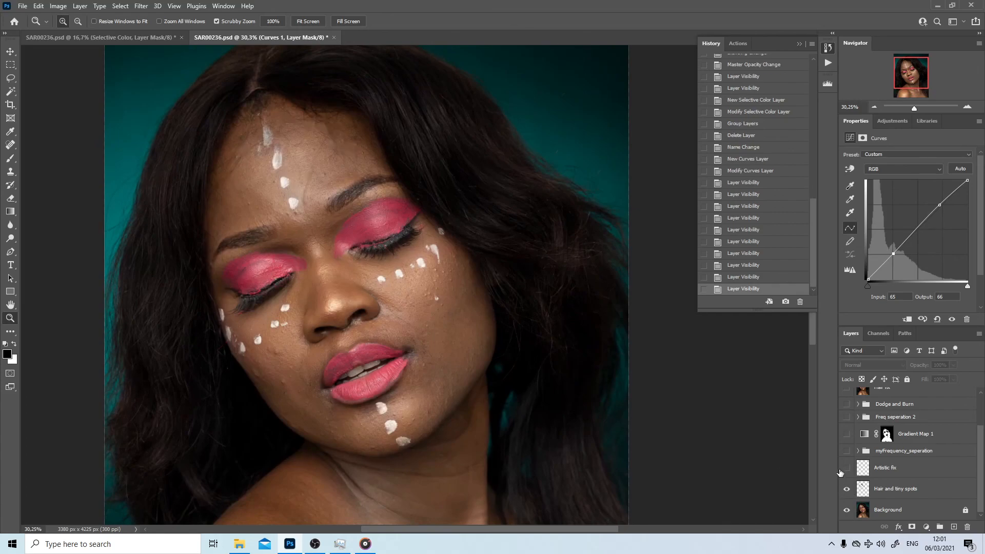
pyautogui.click(846, 468)
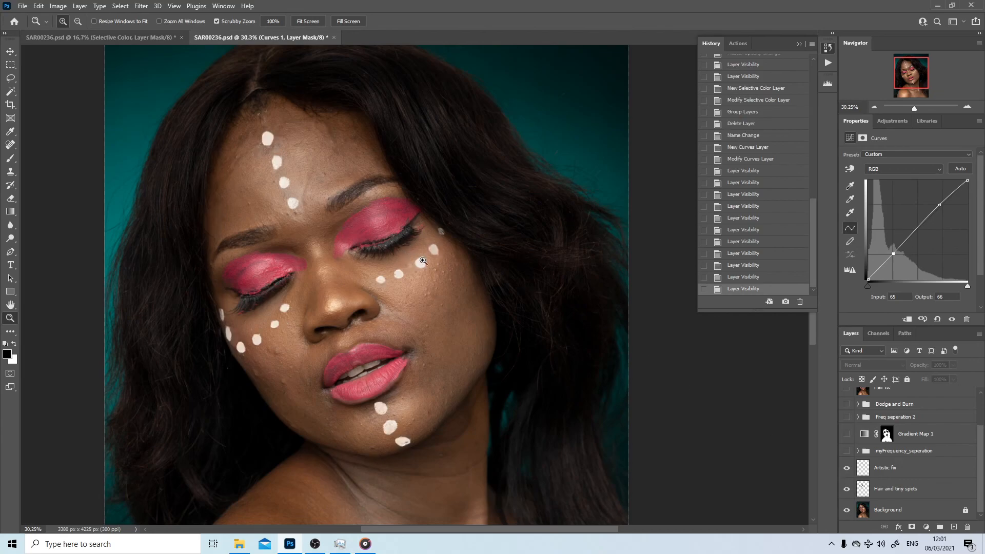
pyautogui.click(844, 451)
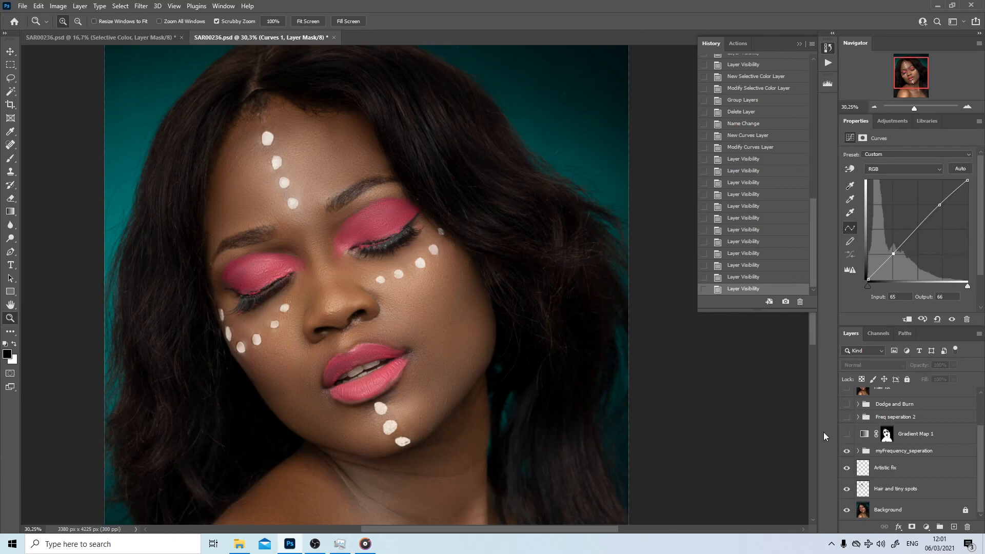
pyautogui.click(847, 436)
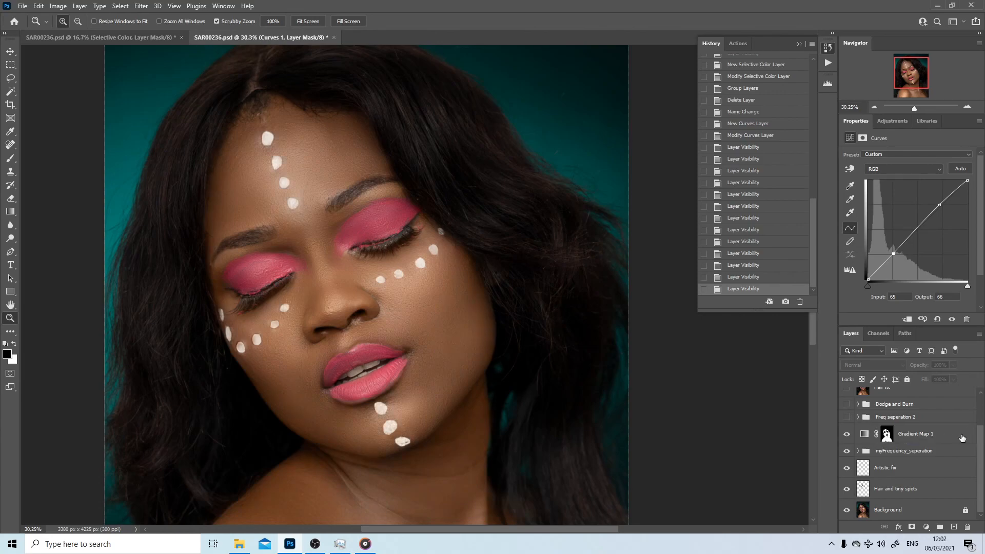
# - Select Gradient Map 1 to review its settings and show the Freq seperation 2 group above it
pyautogui.click(944, 435)
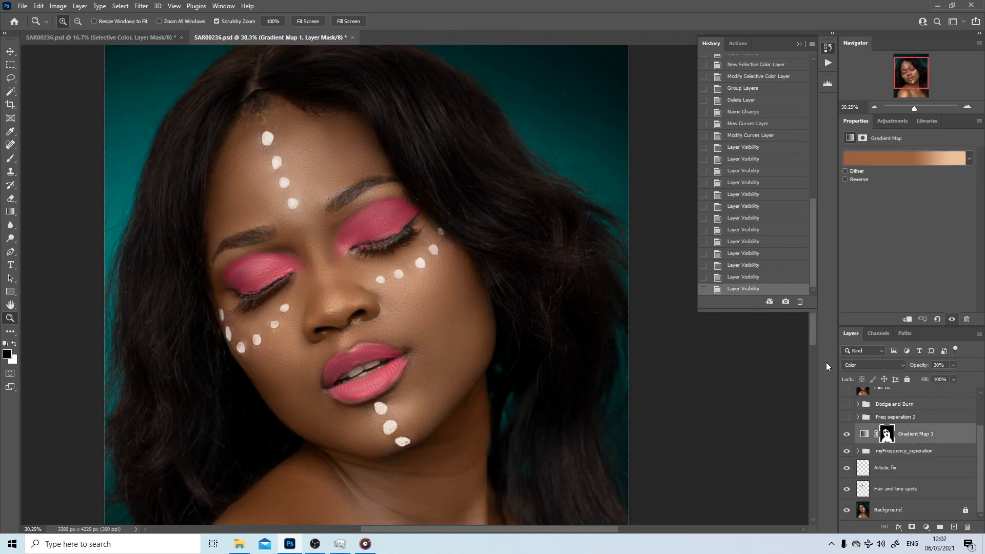
pyautogui.click(846, 418)
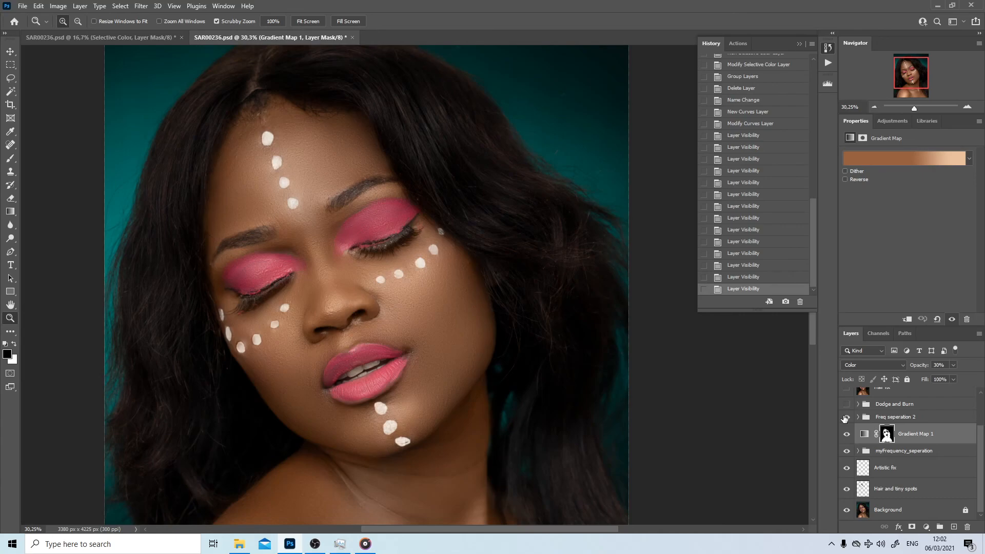
pyautogui.rightClick(942, 437)
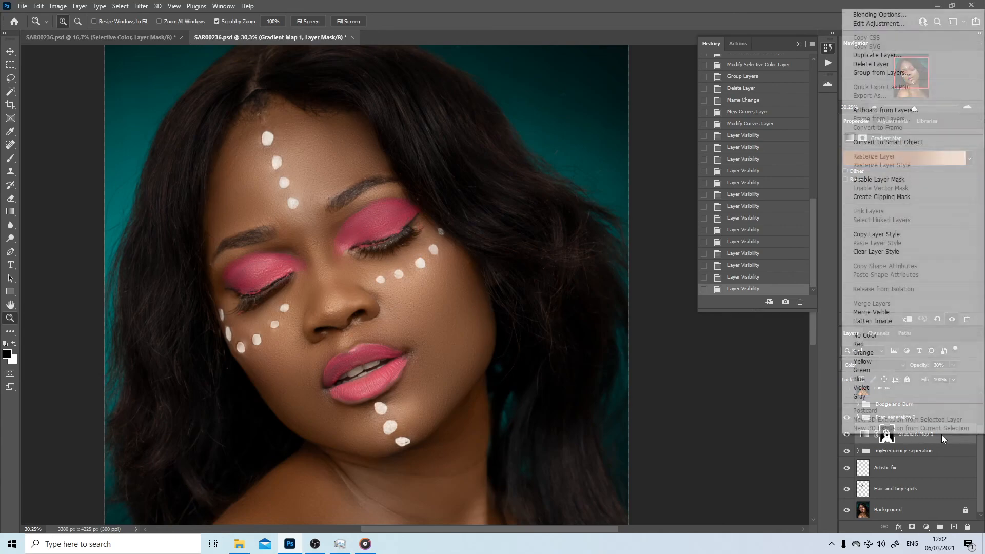
pyautogui.click(690, 393)
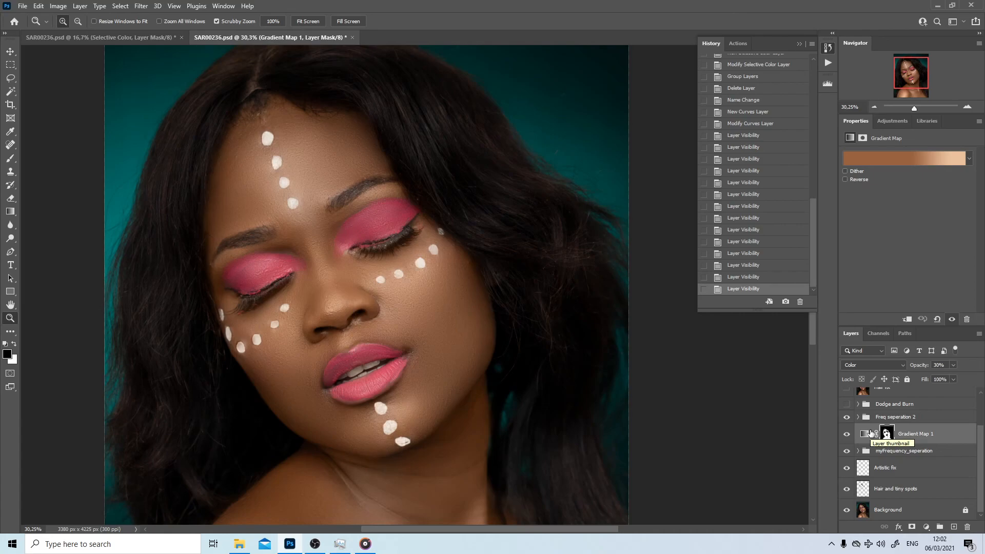
# - Show the Dodge and Burn group, Hair fix layer, CG group and Curves 1 layer one by one, reviewing the whole portrait
pyautogui.click(846, 406)
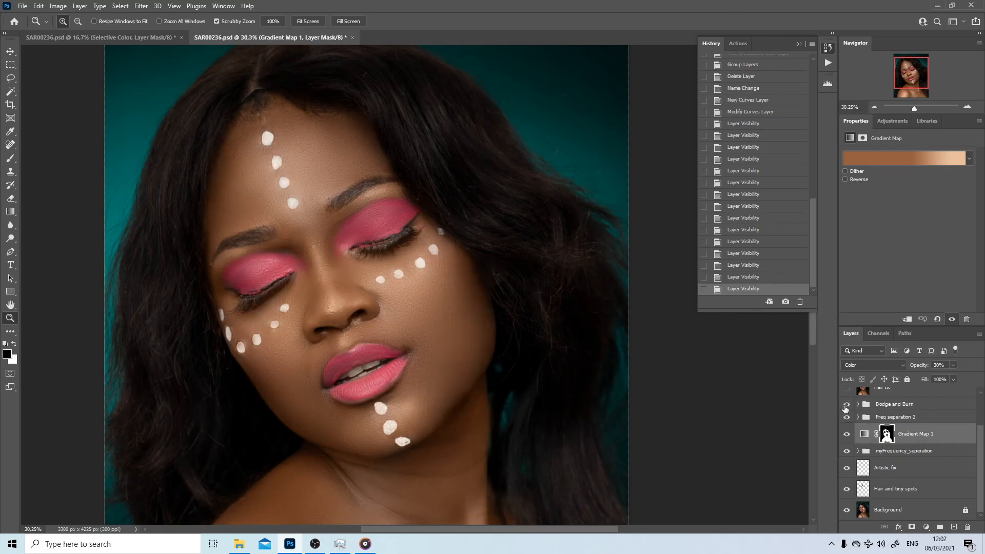
pyautogui.moveTo(506, 376); pyautogui.dragTo(486, 374)
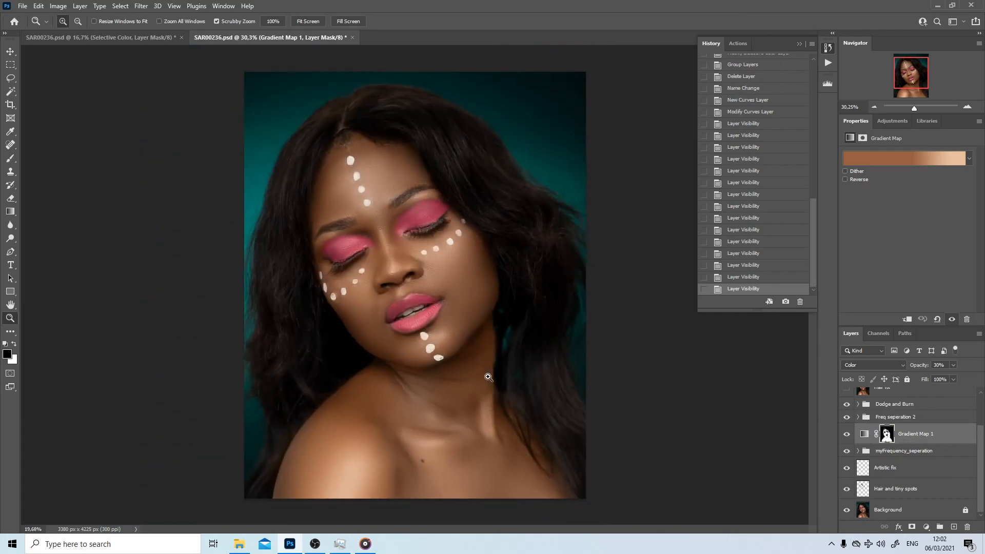
pyautogui.scroll(2, 922, 421)
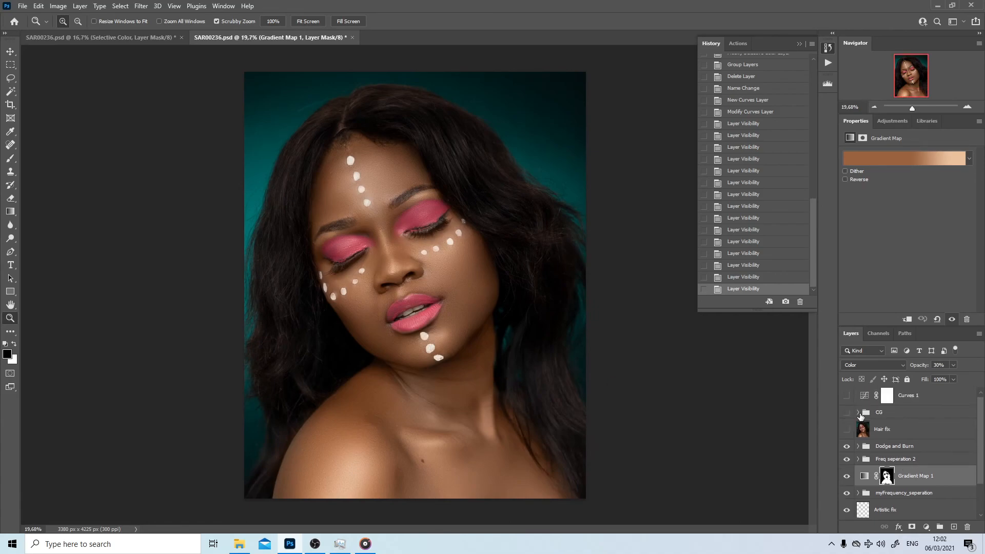
pyautogui.click(846, 429)
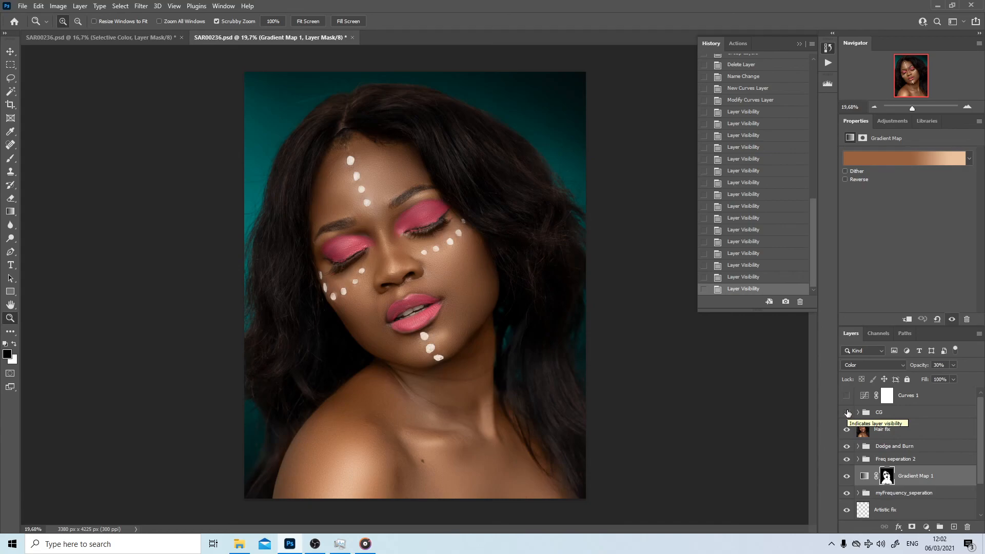
pyautogui.click(847, 412)
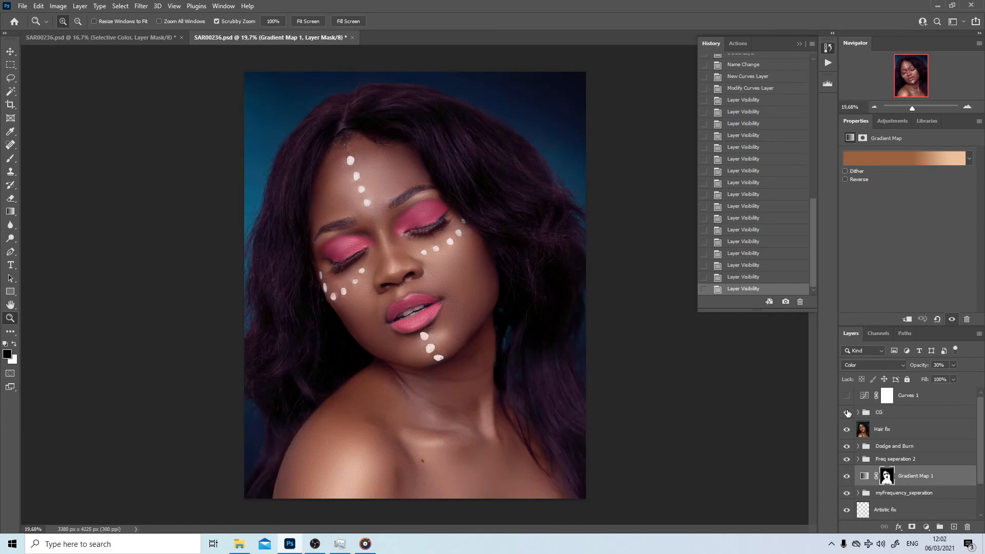
pyautogui.click(848, 396)
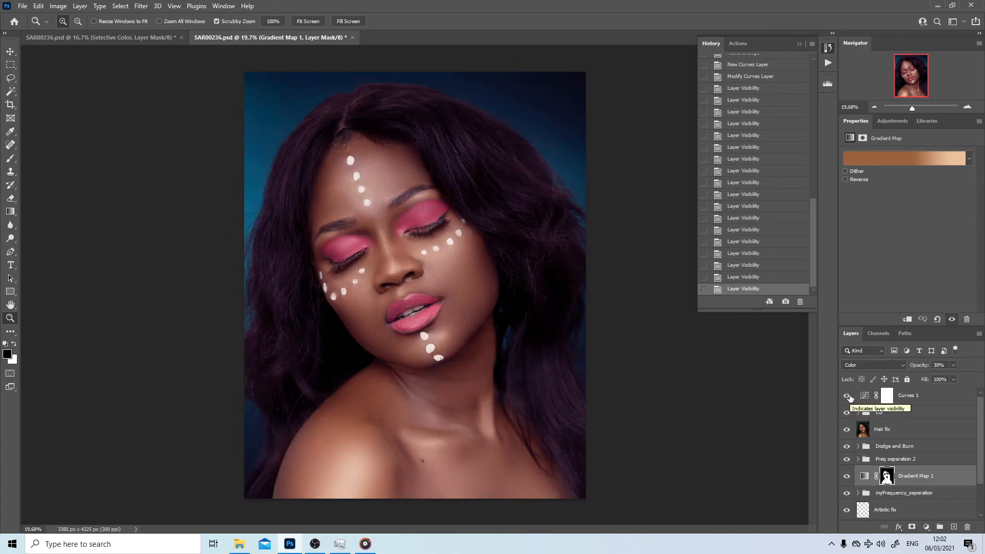